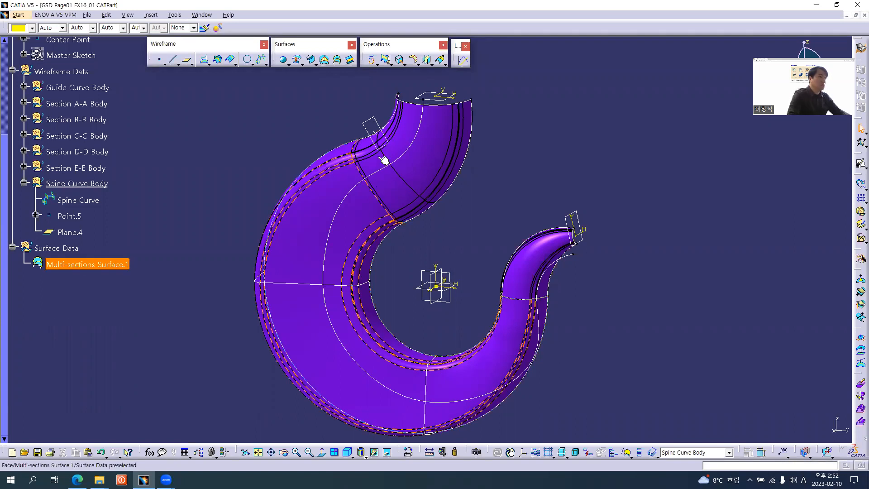
# Step: Examine the multi-sections surface and the spine curve along the hook's lower bend towards the tip
pyautogui.moveTo(390, 257); pyautogui.dragTo(515, 262, button='middle')
pyautogui.moveTo(431, 311); pyautogui.dragTo(360, 150, button='middle')
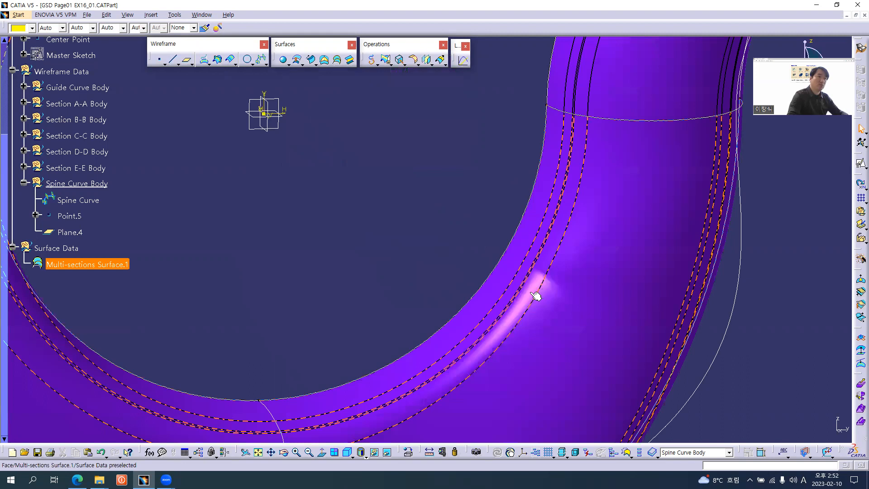
pyautogui.moveTo(537, 291); pyautogui.dragTo(392, 310, button='middle')
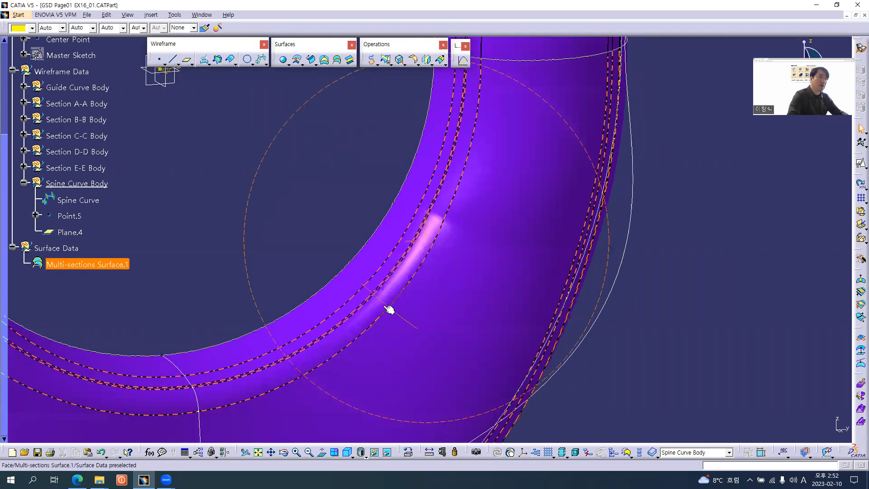
pyautogui.moveTo(450, 245)
pyautogui.mouseDown(button='middle')
pyautogui.moveTo(466, 272)
pyautogui.moveTo(369, 240)
pyautogui.moveTo(429, 269)
pyautogui.moveTo(322, 178)
pyautogui.moveTo(436, 277)
pyautogui.moveTo(439, 252)
pyautogui.mouseUp(button='middle')
pyautogui.moveTo(277, 216); pyautogui.dragTo(435, 292, button='middle')
pyautogui.moveTo(498, 264); pyautogui.dragTo(346, 233, button='middle')
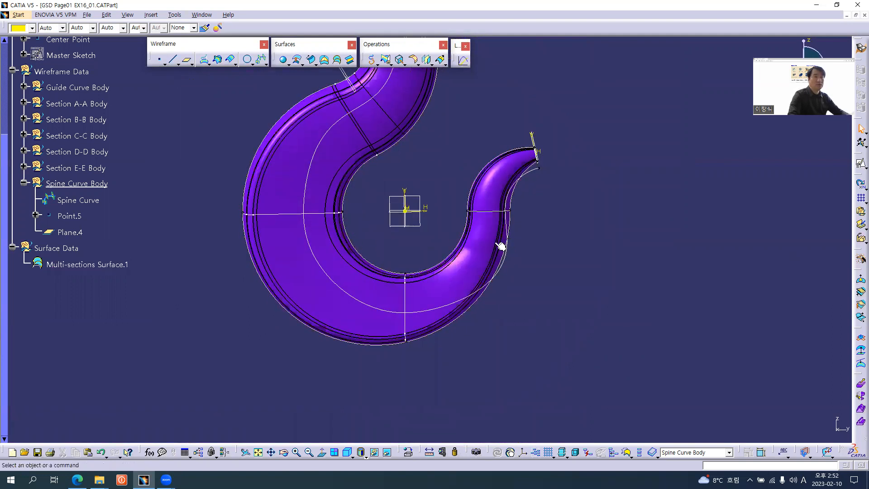
pyautogui.moveTo(435, 213); pyautogui.dragTo(448, 232, button='middle')
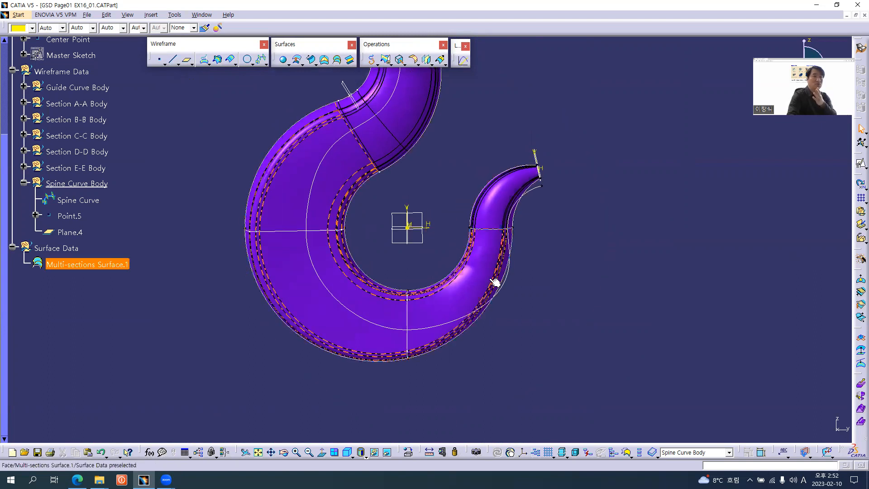
pyautogui.moveTo(512, 266); pyautogui.dragTo(516, 231, button='middle')
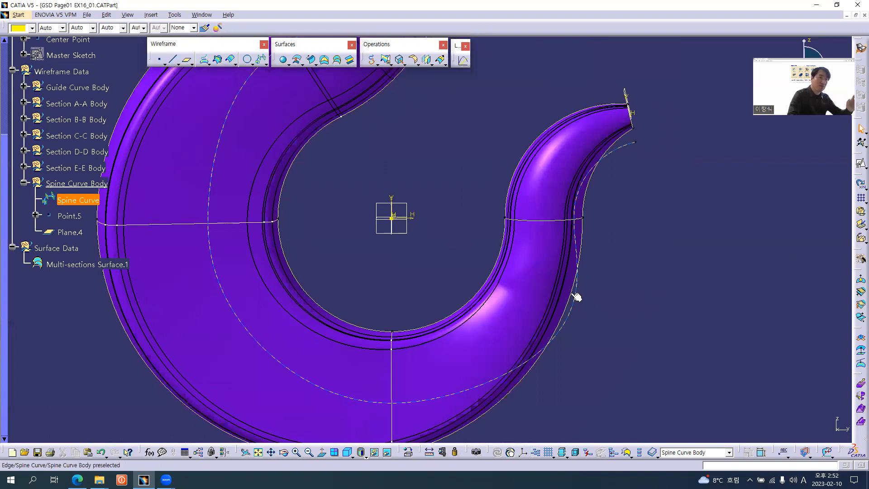
pyautogui.moveTo(312, 243); pyautogui.dragTo(406, 278, button='middle')
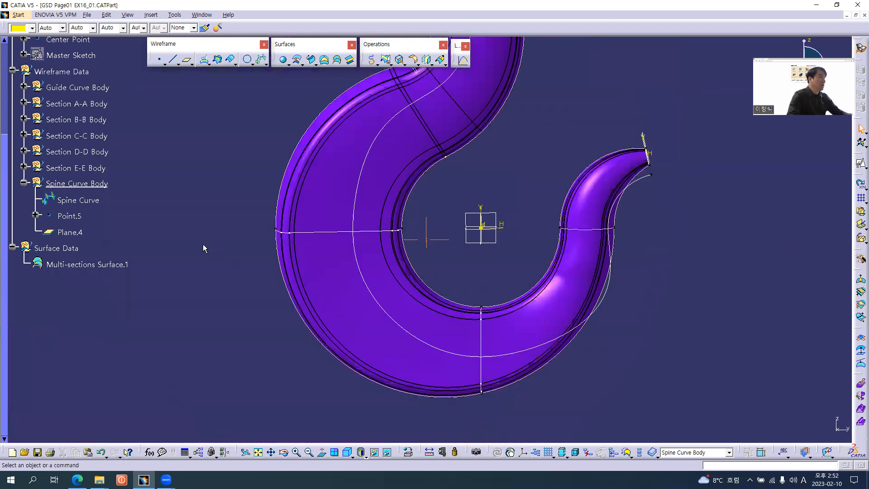
# Step: Copy Point.5 and Plane.4 and paste the duplicates into the Spine Curve Body
pyautogui.click(78, 217)
pyautogui.keyDown('ctrl'); pyautogui.click(77, 233); pyautogui.keyUp('ctrl')
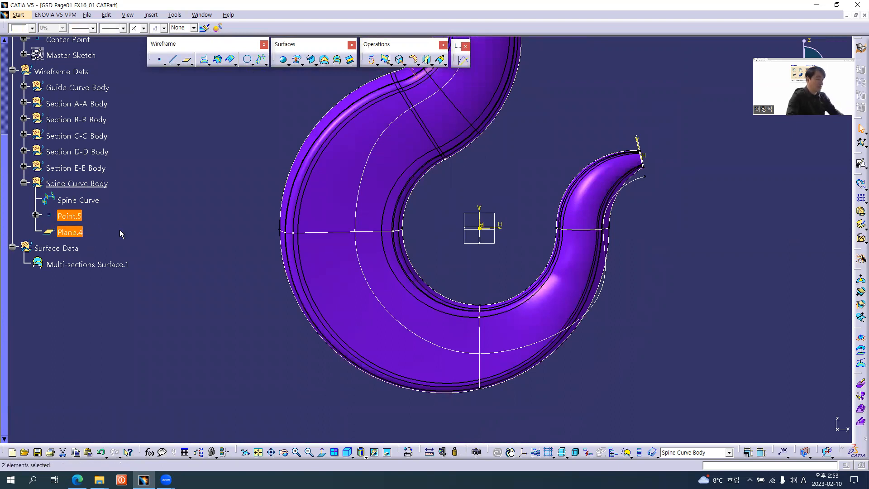
pyautogui.keyDown('ctrl'); pyautogui.click(82, 184); pyautogui.keyUp('ctrl')
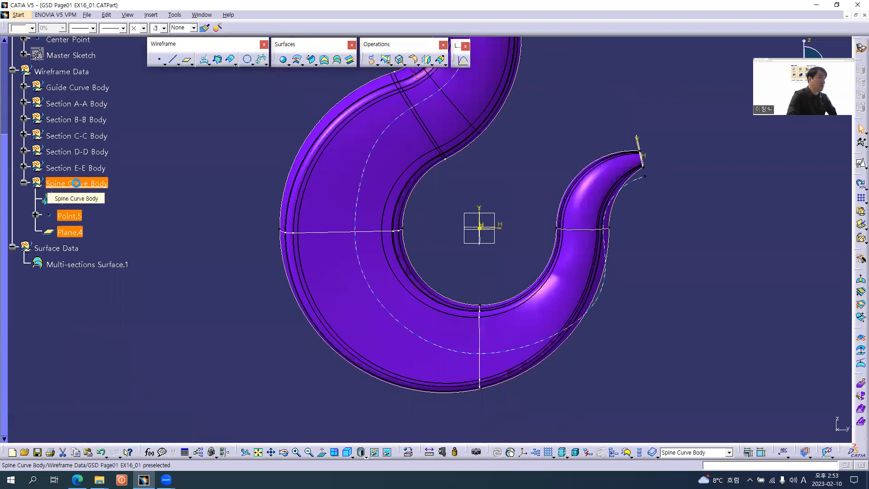
pyautogui.click(82, 185)
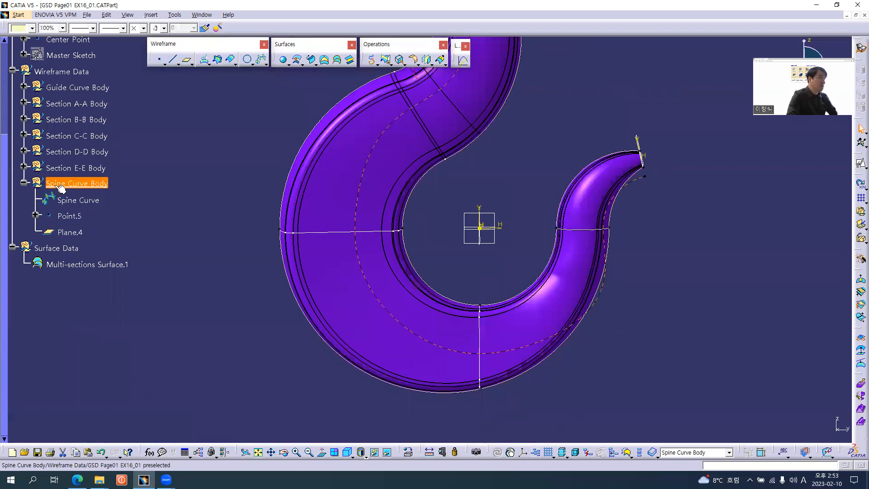
pyautogui.hotkey('ctrl', 'v')
pyautogui.click(151, 235)
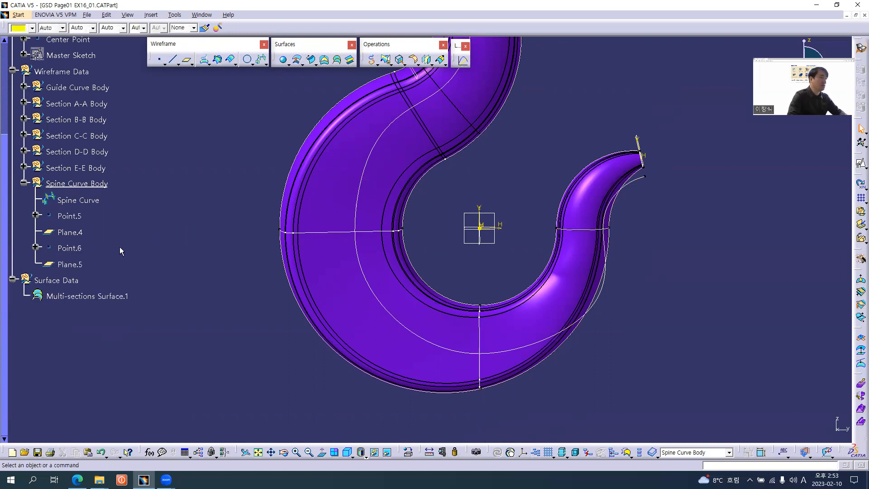
# Step: Set the length parameter of the copied point, Point.6, to 210 mm
pyautogui.click(35, 247)
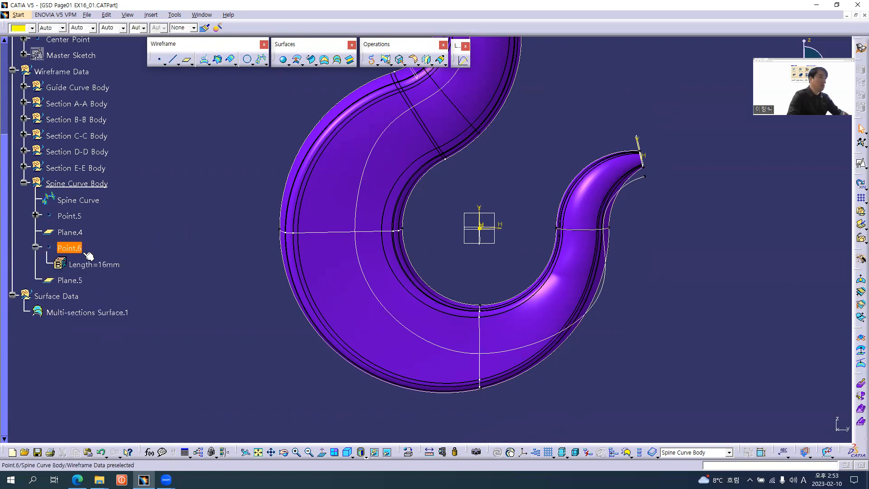
pyautogui.doubleClick(105, 266)
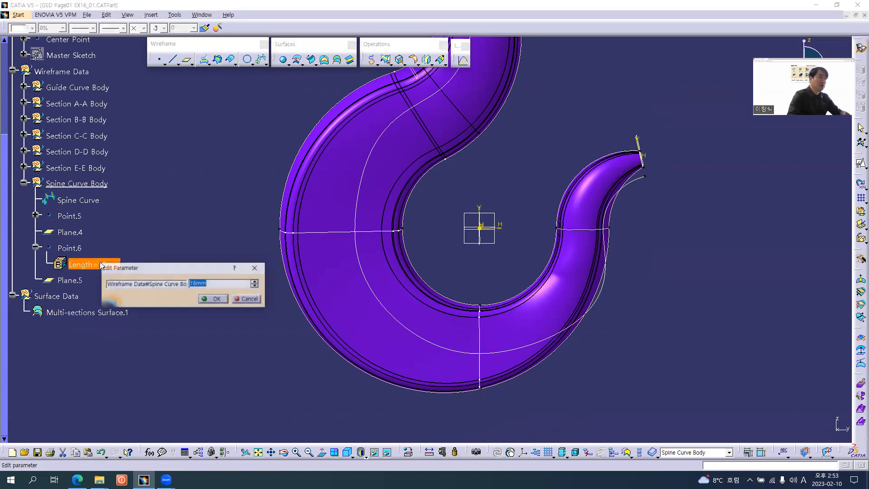
pyautogui.write('2')
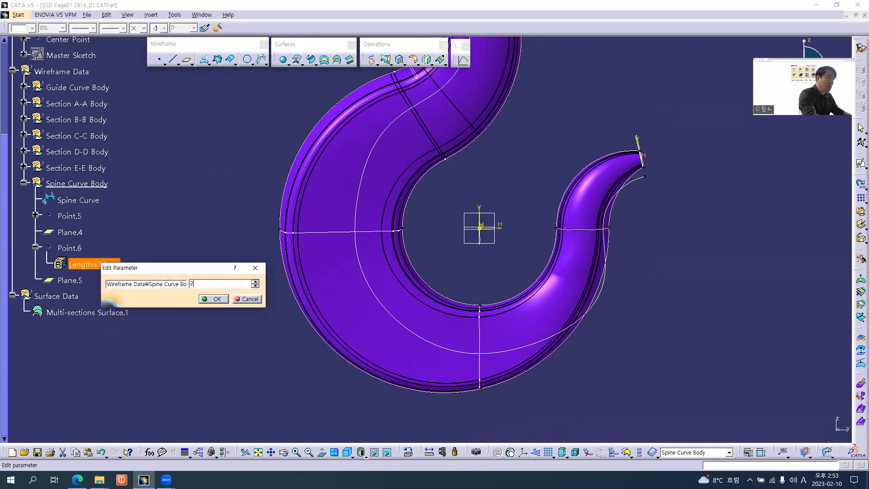
pyautogui.write('10')
pyautogui.press('Return')
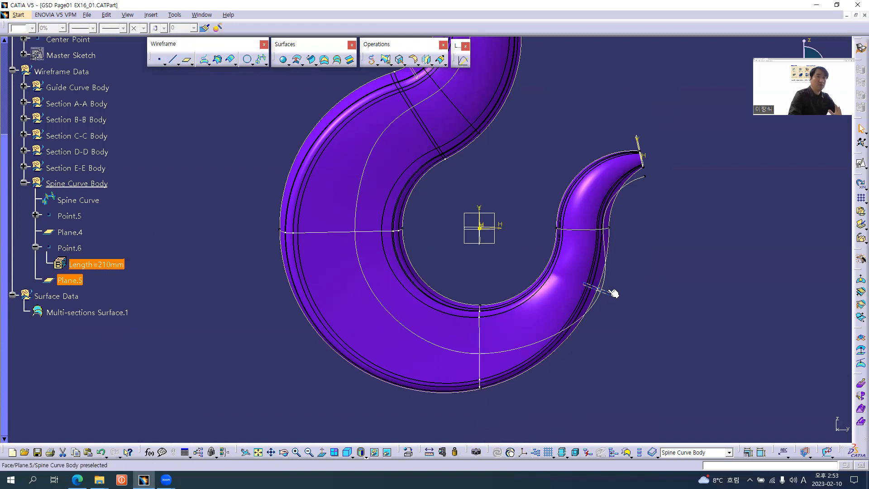
# Step: Redefine the Spine Curve by adding Plane.5 after Section B-B Sketch in its list of sections
pyautogui.moveTo(519, 273); pyautogui.dragTo(539, 274, button='middle')
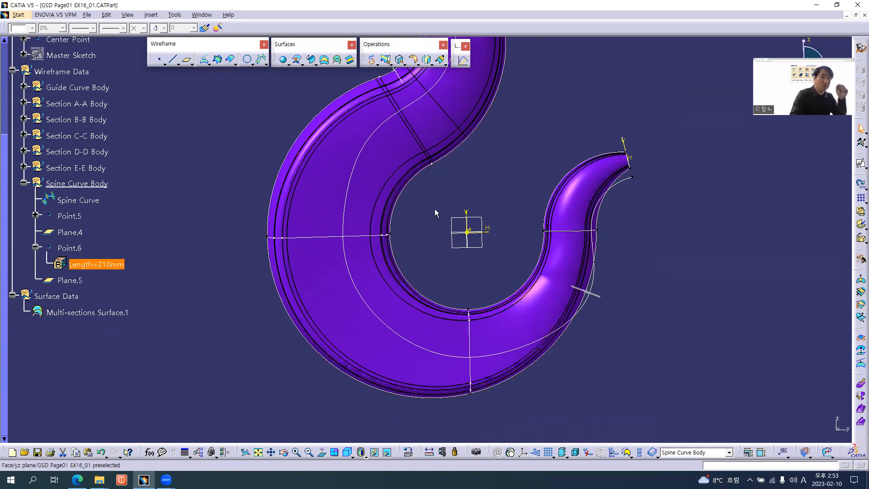
pyautogui.moveTo(481, 180)
pyautogui.mouseDown(button='middle')
pyautogui.moveTo(486, 193)
pyautogui.moveTo(487, 185)
pyautogui.mouseUp(button='middle')
pyautogui.moveTo(422, 247); pyautogui.dragTo(235, 238, button='middle')
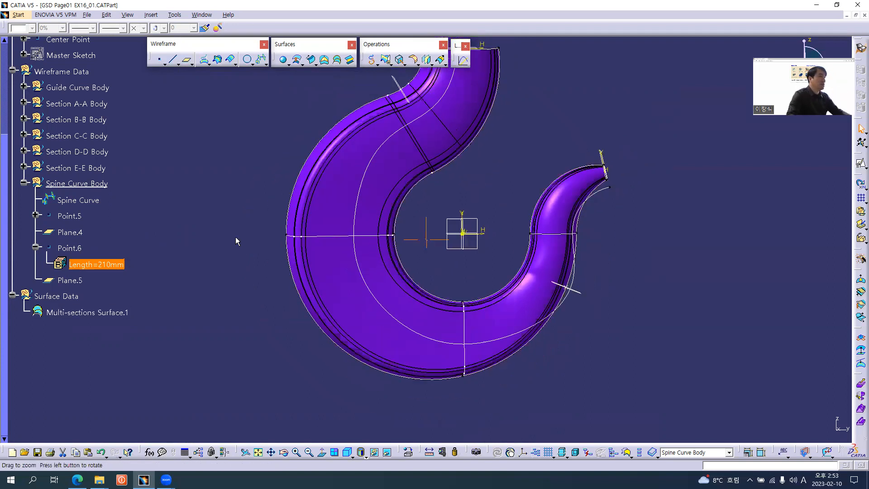
pyautogui.doubleClick(85, 201)
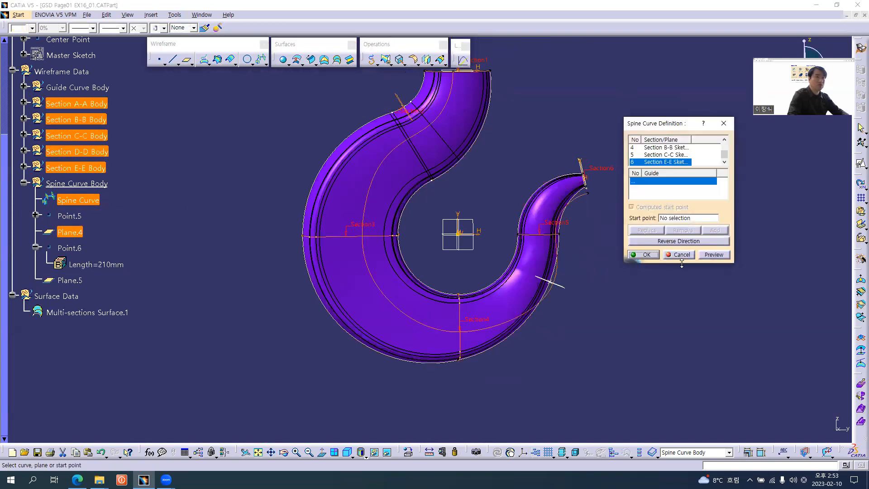
pyautogui.moveTo(682, 263); pyautogui.dragTo(681, 395)
pyautogui.moveTo(694, 138); pyautogui.dragTo(722, 138)
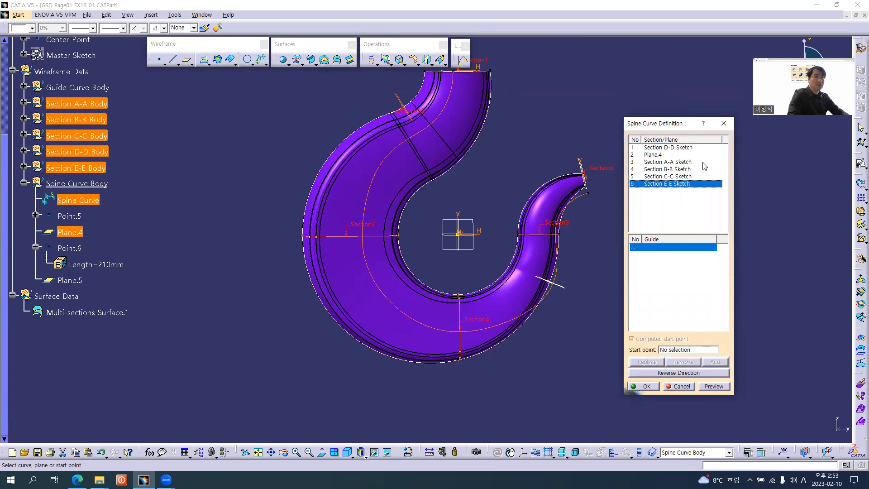
pyautogui.click(671, 169)
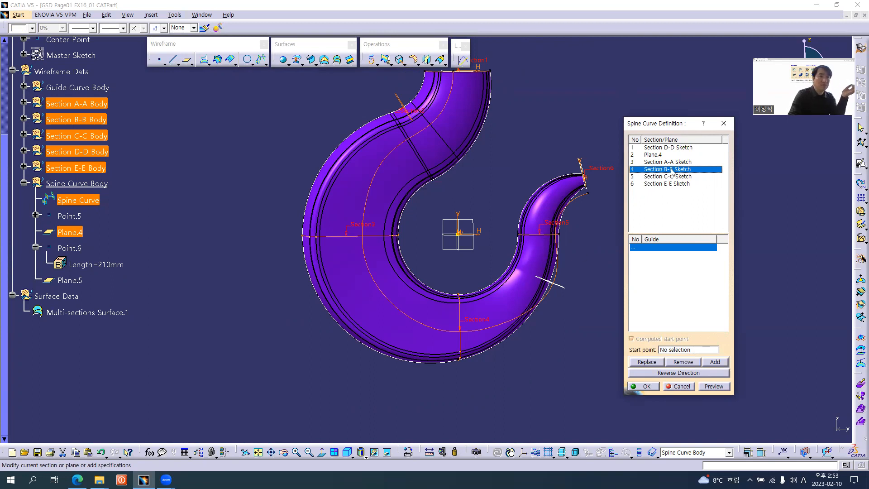
pyautogui.rightClick(671, 173)
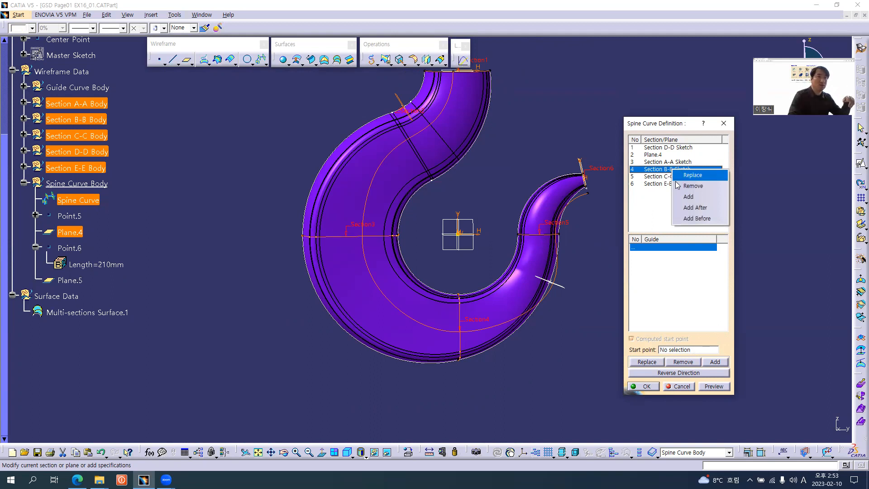
pyautogui.click(691, 210)
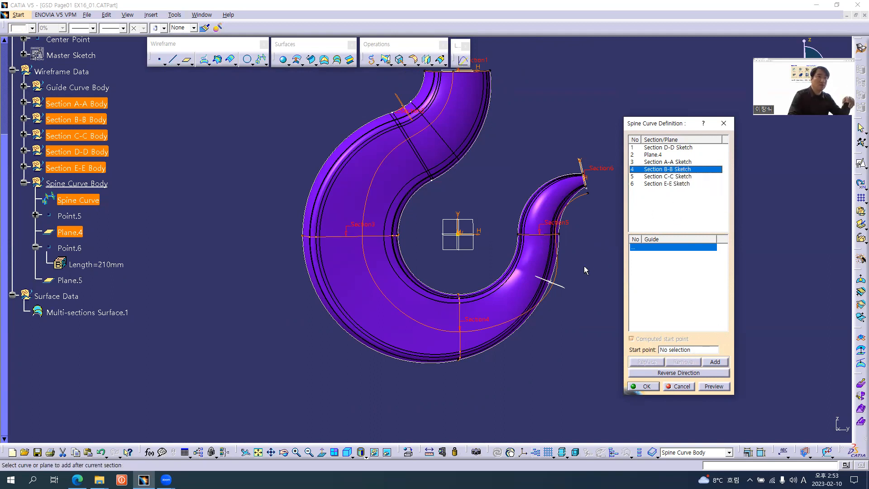
pyautogui.click(566, 287)
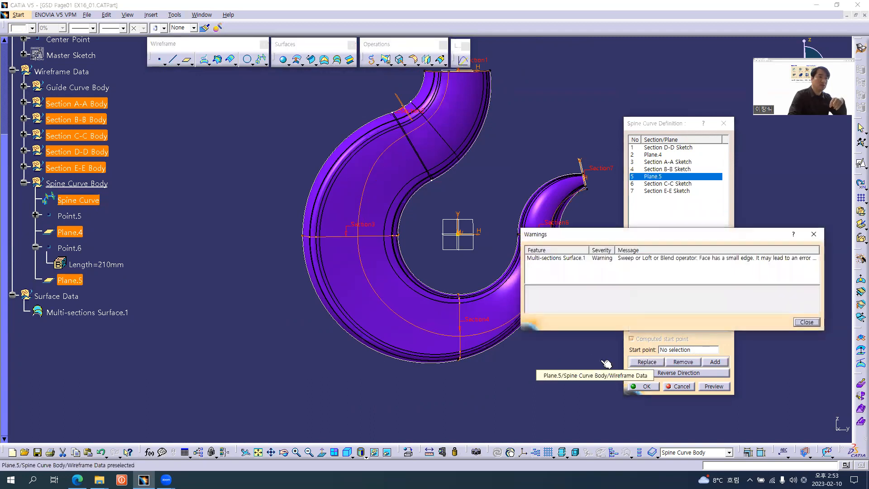
pyautogui.click(807, 322)
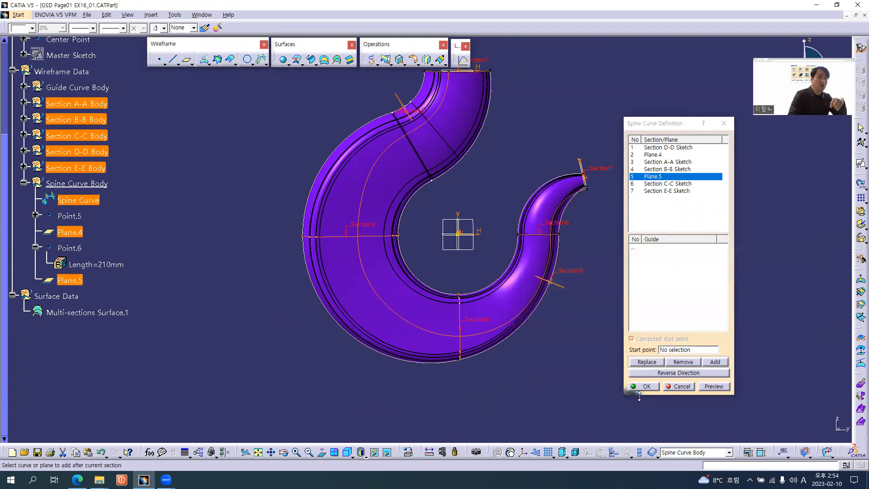
pyautogui.click(650, 388)
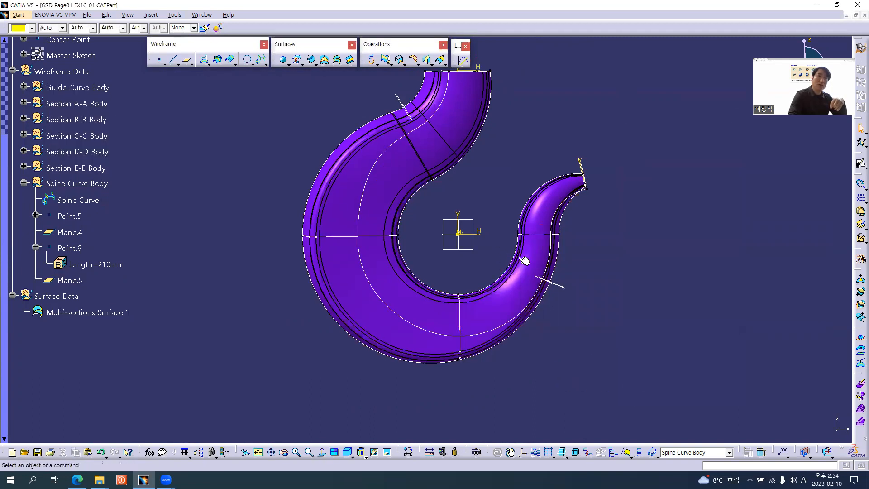
# Step: Reorder the contents of the Spine Curve Body with AutoSort
pyautogui.moveTo(480, 265); pyautogui.dragTo(489, 297, button='middle')
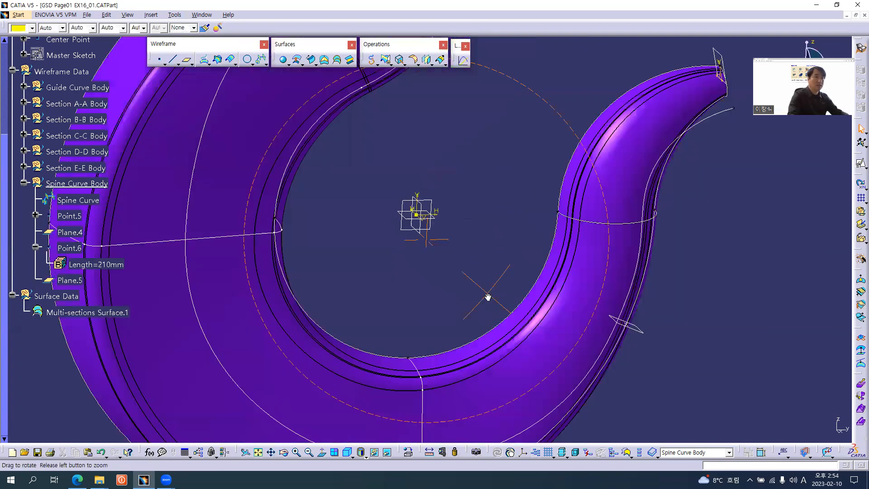
pyautogui.moveTo(415, 194); pyautogui.dragTo(378, 271, button='middle')
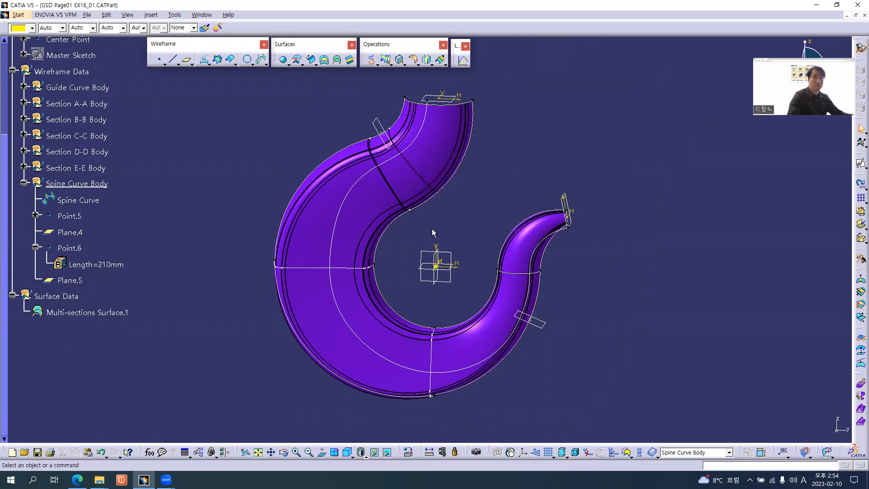
pyautogui.moveTo(420, 243)
pyautogui.mouseDown(button='middle')
pyautogui.moveTo(413, 233)
pyautogui.moveTo(417, 242)
pyautogui.mouseUp(button='middle')
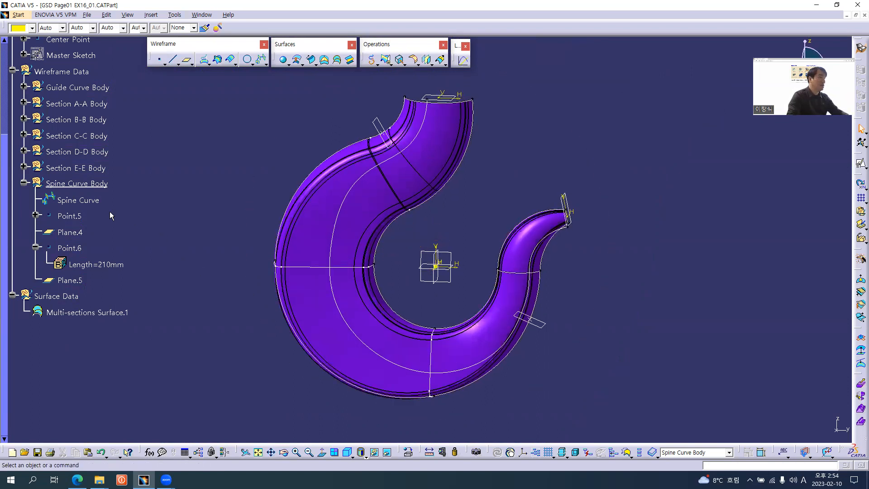
pyautogui.click(36, 248)
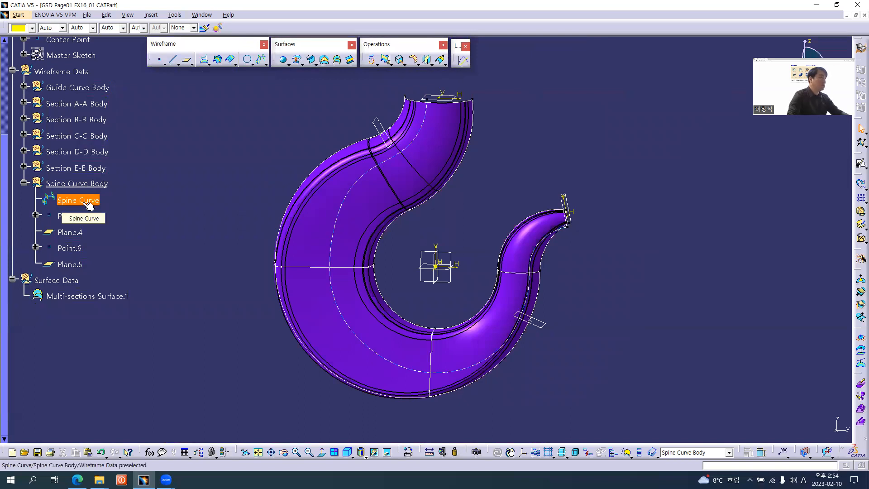
pyautogui.rightClick(94, 185)
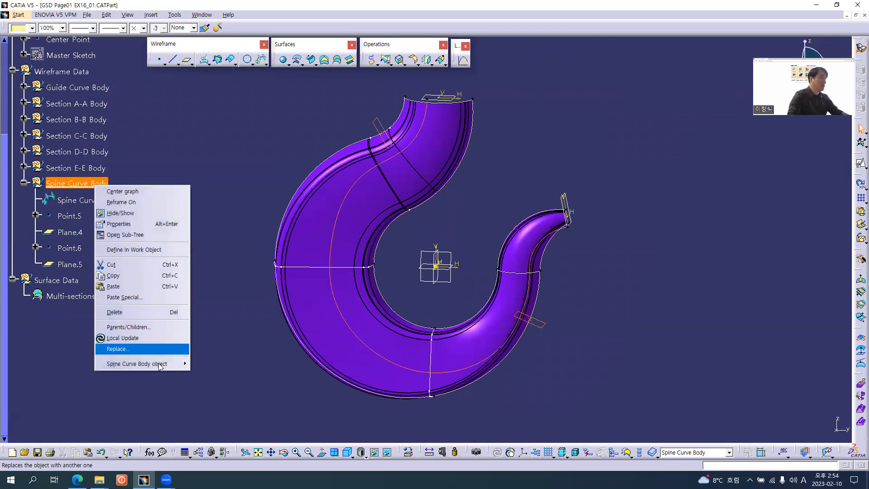
pyautogui.moveTo(167, 363)
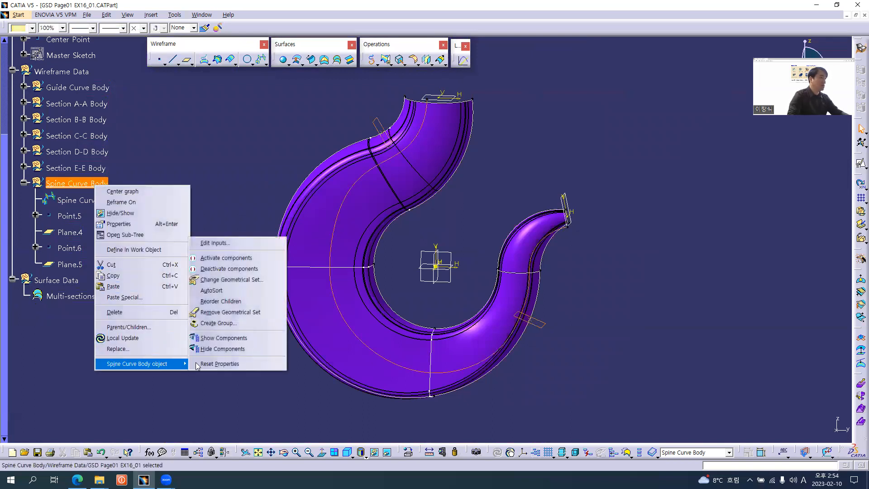
pyautogui.click(220, 295)
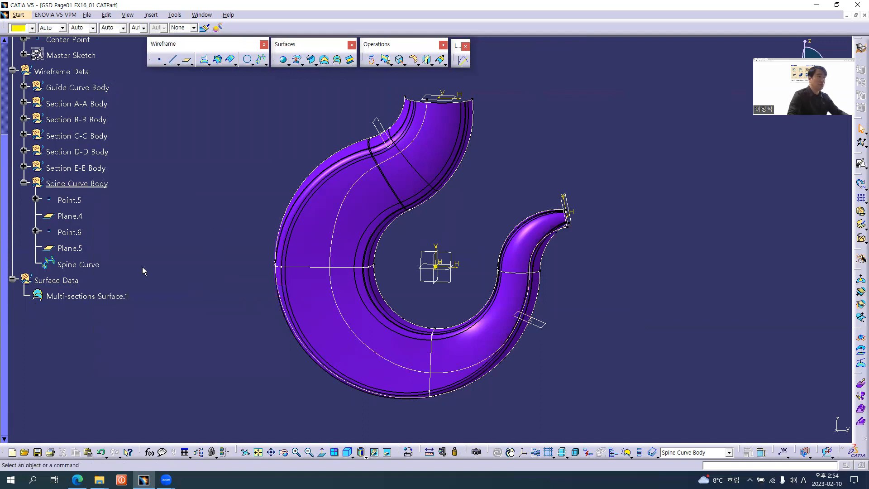
# Step: Hide the Spine Curve Body and collapse its branch in the specification tree
pyautogui.moveTo(206, 221); pyautogui.dragTo(206, 221, button='middle')
pyautogui.click(77, 184)
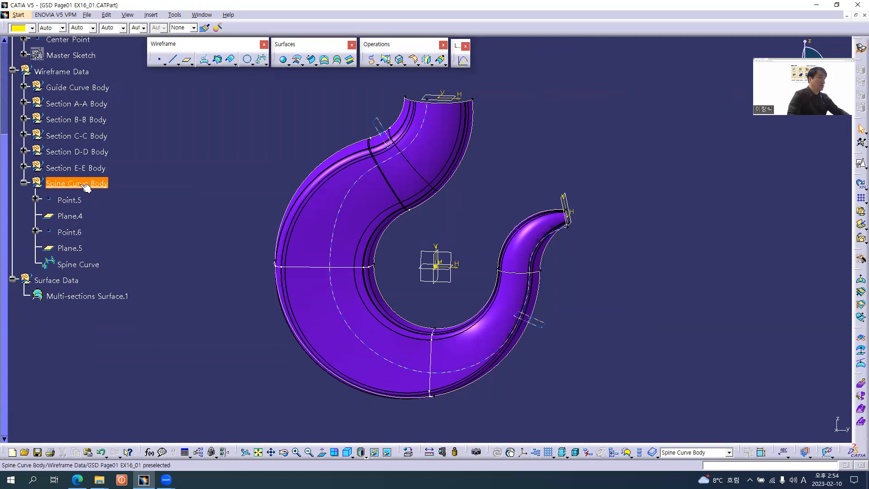
pyautogui.rightClick(80, 185)
pyautogui.click(106, 212)
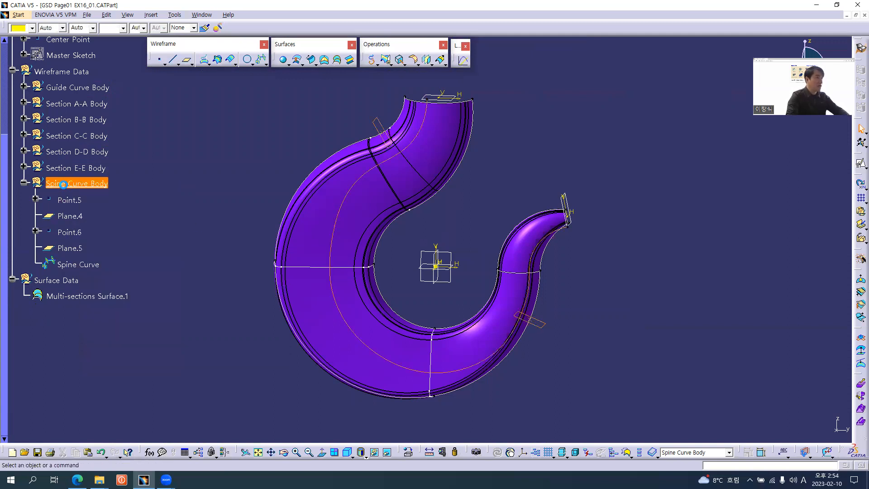
pyautogui.click(23, 182)
# Step: Insert a new geometrical set with Wireframe Data as its father
pyautogui.moveTo(411, 236); pyautogui.dragTo(375, 242, button='middle')
pyautogui.moveTo(447, 261); pyautogui.dragTo(399, 259, button='middle')
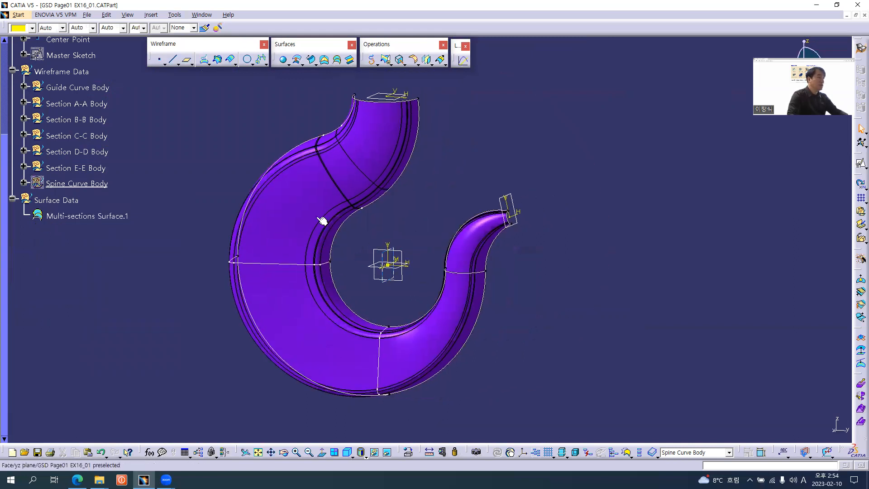
pyautogui.moveTo(433, 176); pyautogui.dragTo(435, 296, button='middle')
pyautogui.click(435, 296)
pyautogui.moveTo(435, 296); pyautogui.dragTo(425, 204, button='middle')
pyautogui.moveTo(376, 145); pyautogui.dragTo(317, 159, button='middle')
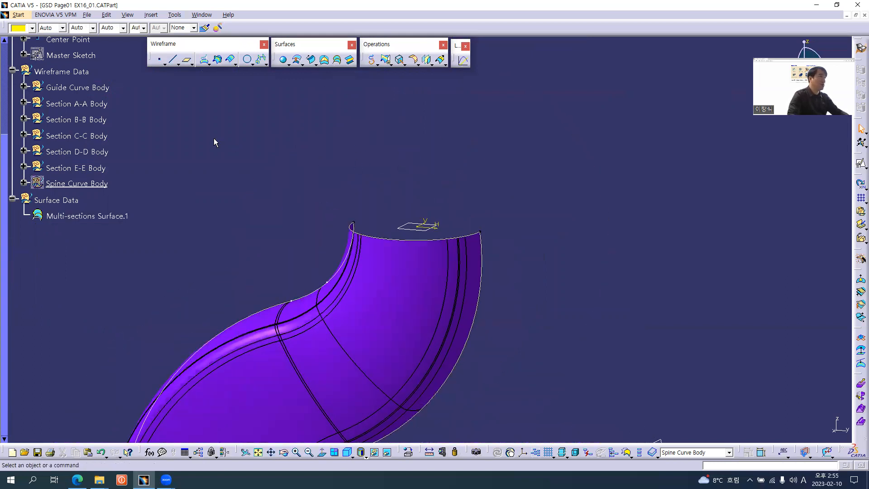
pyautogui.scroll(3, 214, 137)
pyautogui.hotkey('alt', 'i')
pyautogui.press('g')
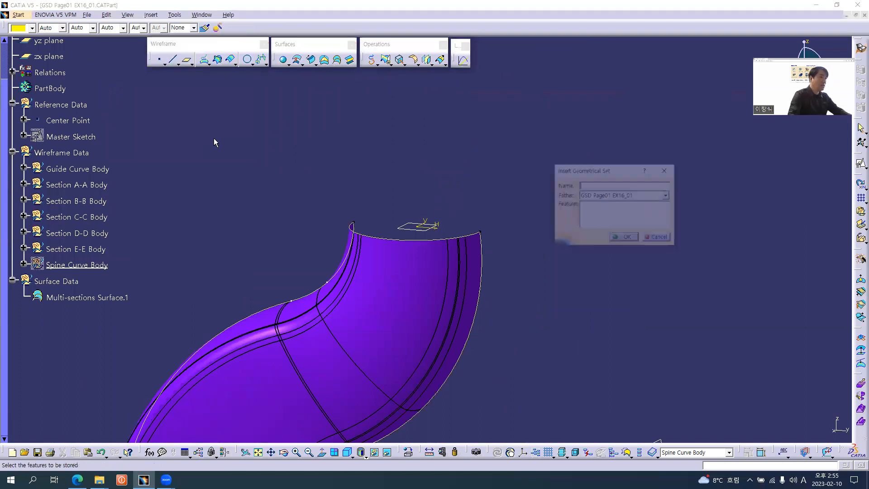
pyautogui.click(81, 154)
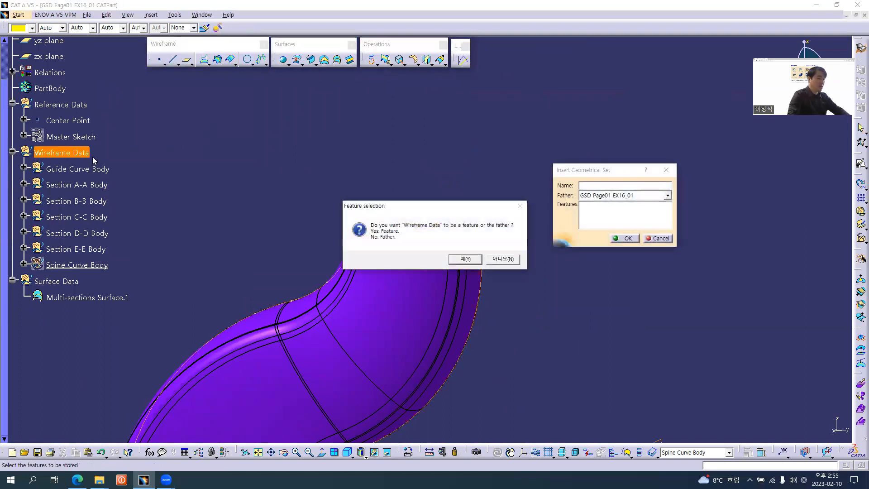
pyautogui.click(502, 260)
pyautogui.click(624, 238)
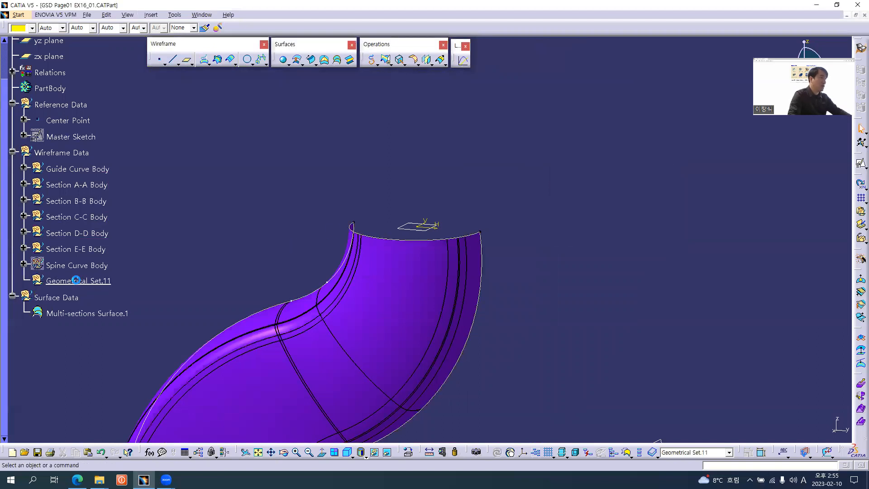
# Step: Rename the new geometrical set under Wireframe Data as Head Body
pyautogui.click(81, 281)
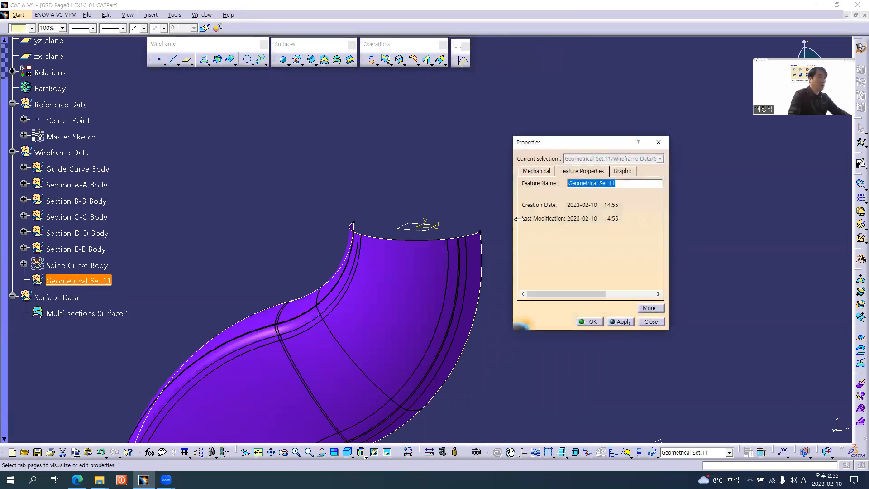
pyautogui.write('Head Body')
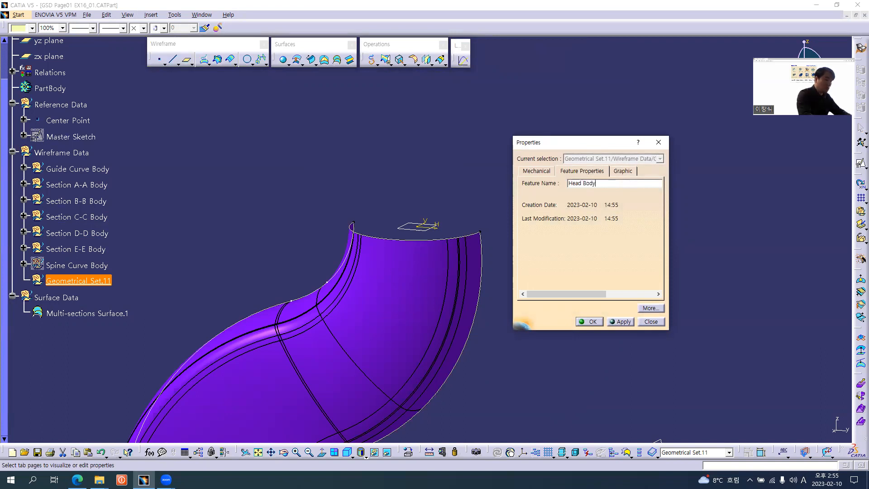
pyautogui.press('Return')
# Step: Show the hidden Master Sketch under Reference Data
pyautogui.click(73, 137)
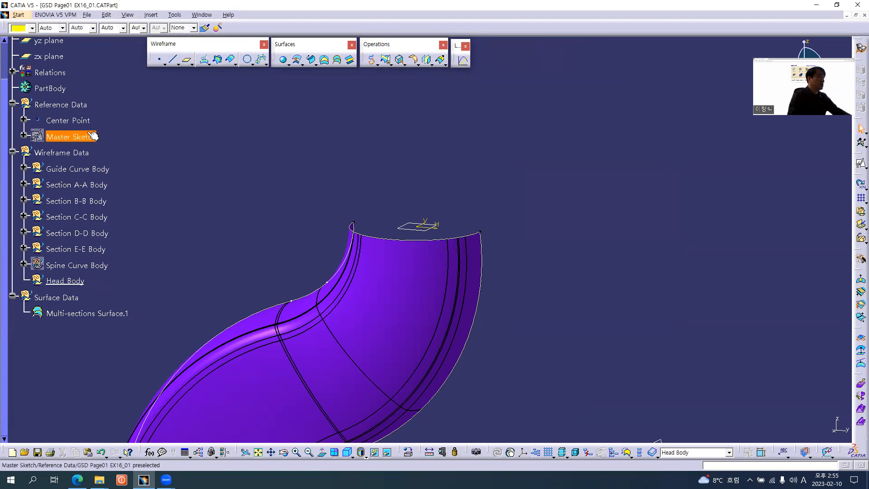
pyautogui.rightClick(76, 139)
pyautogui.click(101, 163)
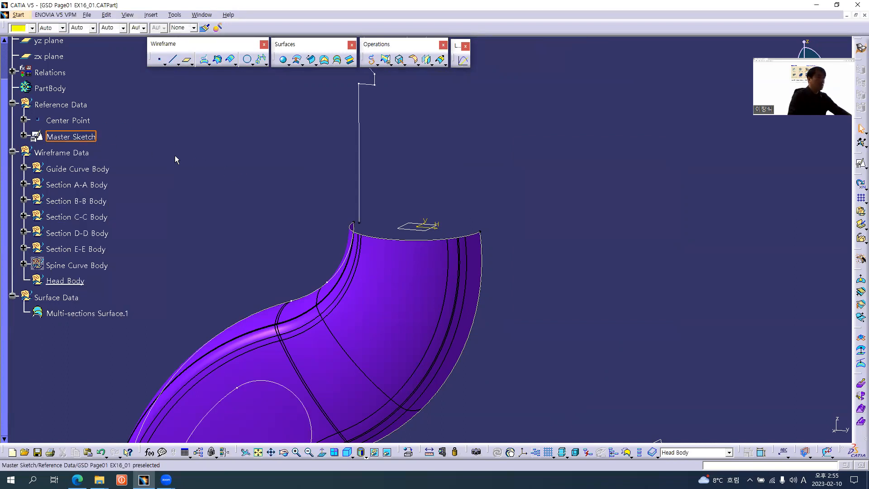
# Step: Extract the stepped head profile above the hook from the Master Sketch, using Point continuity propagation
pyautogui.moveTo(273, 169); pyautogui.dragTo(269, 253, button='middle')
pyautogui.moveTo(354, 152)
pyautogui.mouseDown(button='middle')
pyautogui.moveTo(335, 179)
pyautogui.moveTo(330, 162)
pyautogui.mouseUp(button='middle')
pyautogui.moveTo(348, 192); pyautogui.dragTo(363, 211, button='middle')
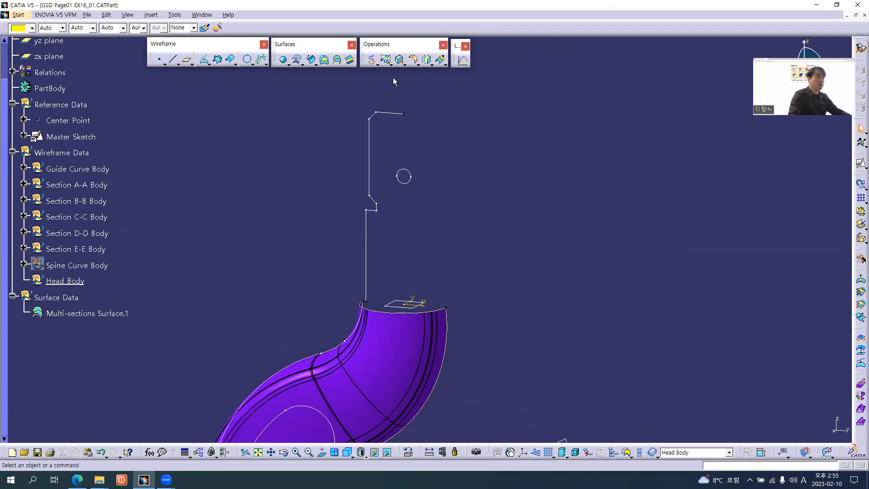
pyautogui.click(401, 61)
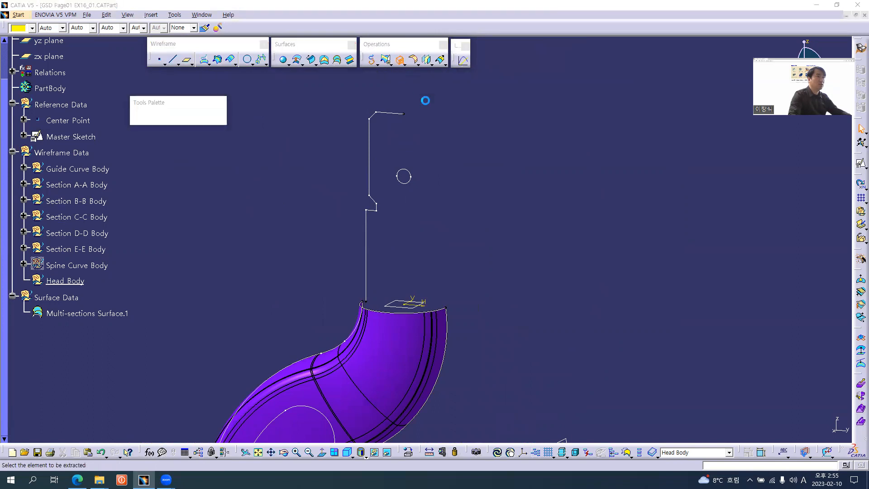
pyautogui.click(366, 246)
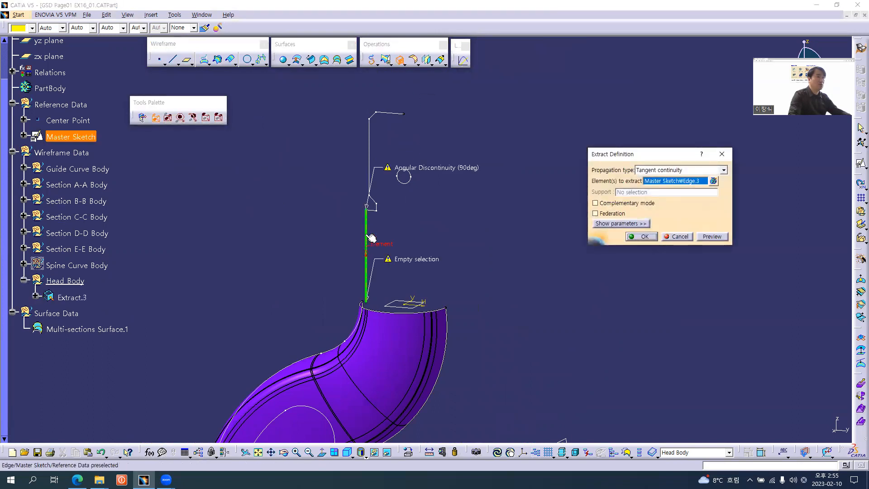
pyautogui.click(662, 170)
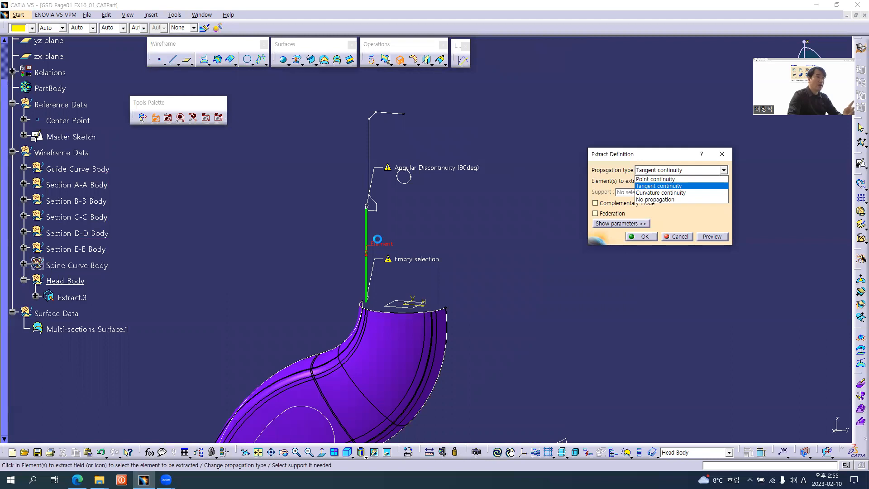
pyautogui.click(377, 244)
pyautogui.moveTo(395, 225)
pyautogui.mouseDown(button='middle')
pyautogui.moveTo(253, 200)
pyautogui.moveTo(430, 205)
pyautogui.mouseUp(button='middle')
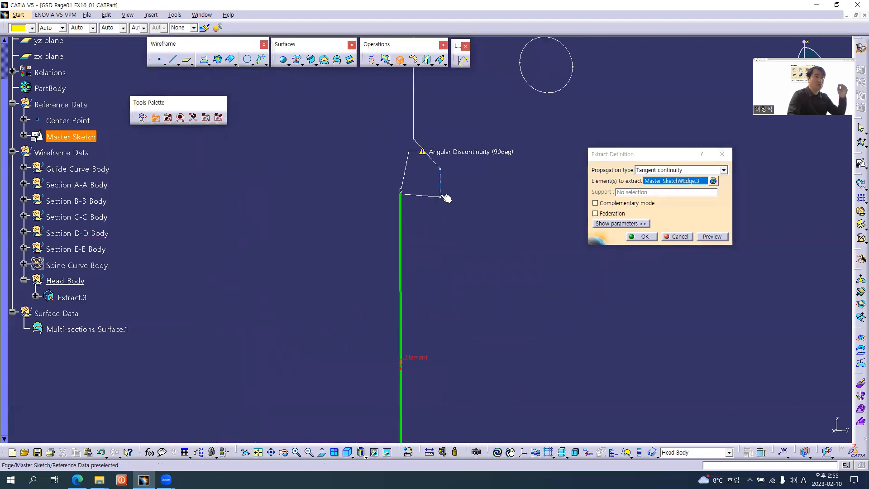
pyautogui.moveTo(464, 159)
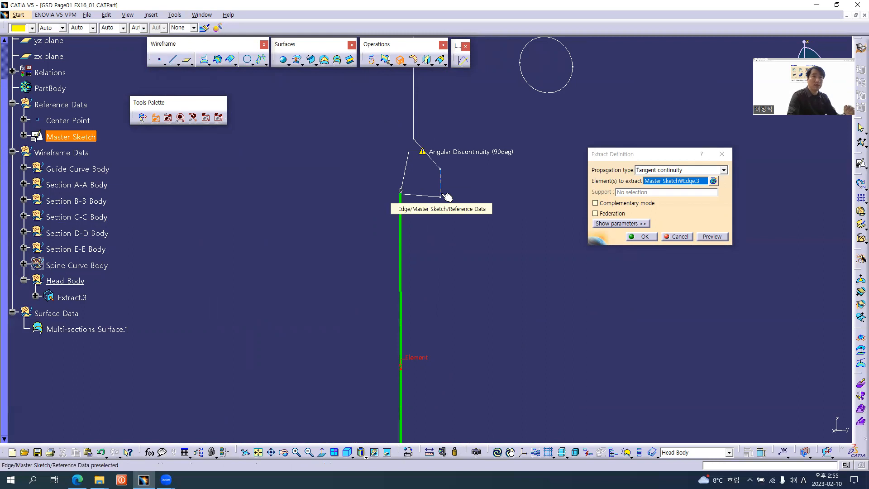
pyautogui.click(666, 173)
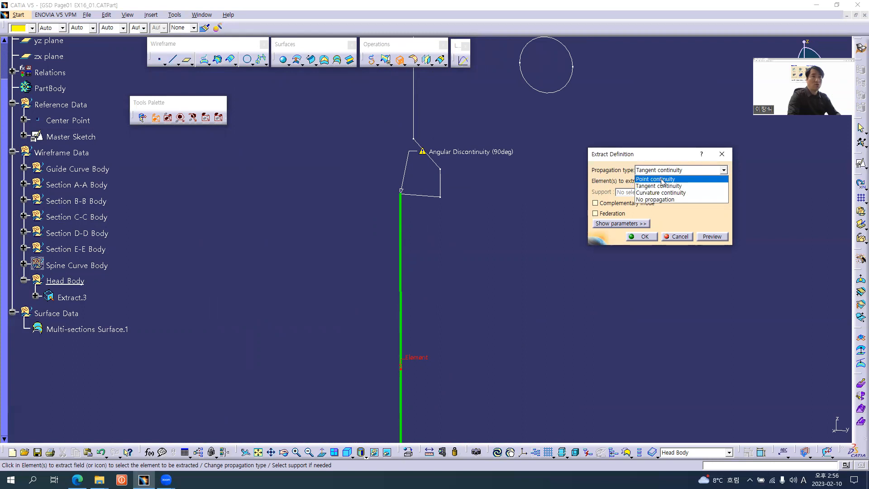
pyautogui.click(662, 181)
pyautogui.moveTo(478, 224); pyautogui.dragTo(456, 196, button='middle')
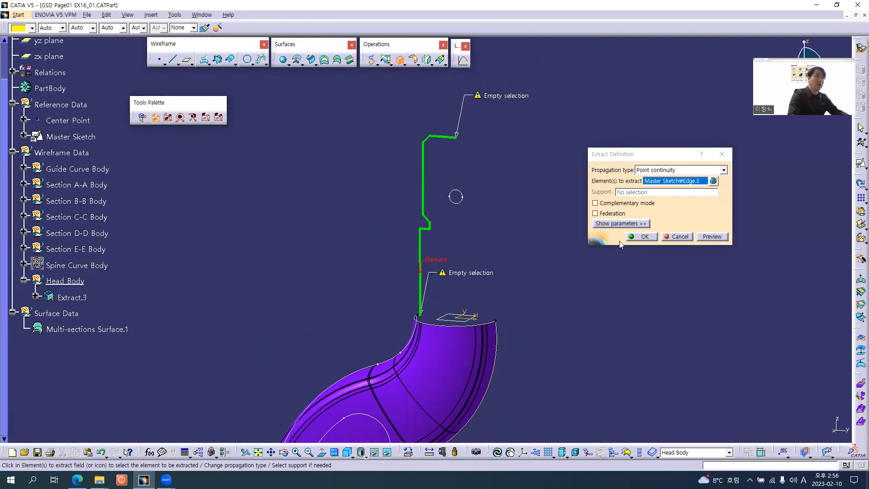
pyautogui.click(645, 236)
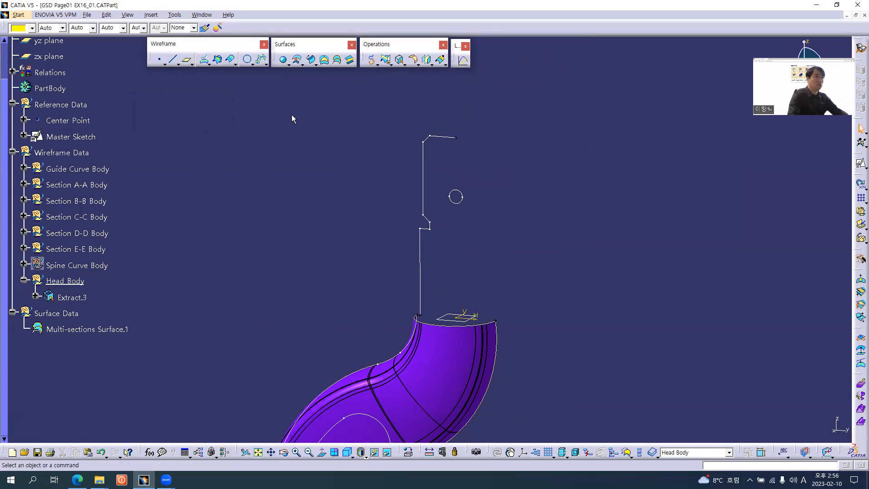
# Step: Extract the small circle beside the head profile from the Master Sketch with Point continuity propagation
pyautogui.click(400, 59)
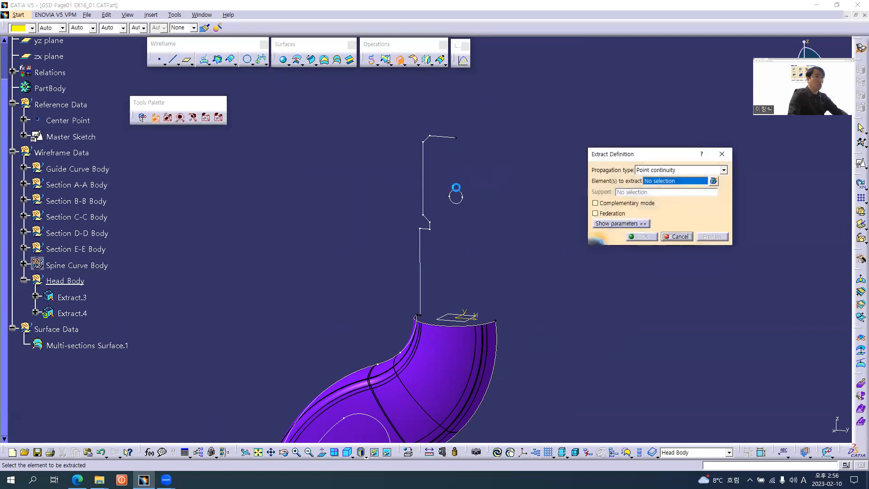
pyautogui.click(462, 195)
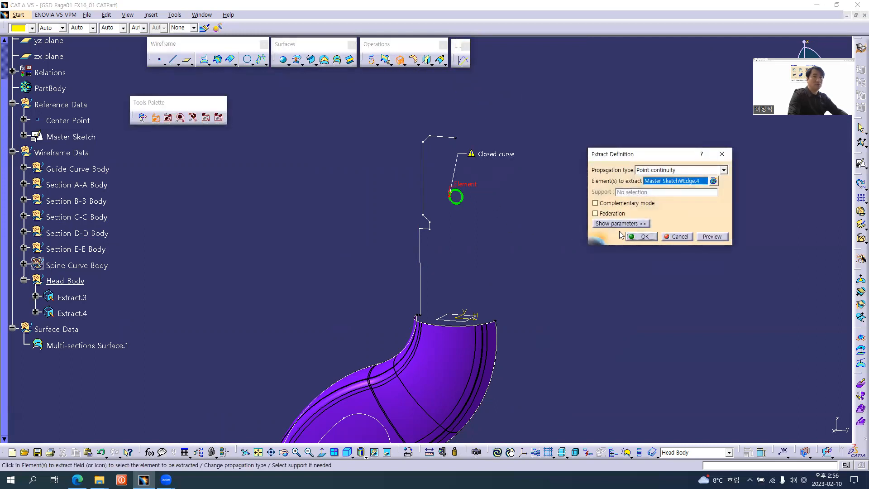
pyautogui.click(644, 237)
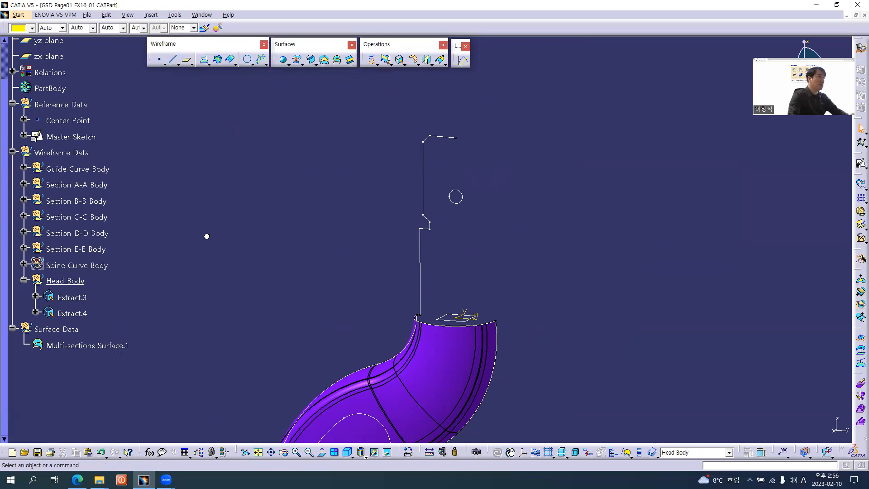
# Step: Hide the Master Sketch so that only the extracted head curves are displayed
pyautogui.click(87, 138)
pyautogui.rightClick(87, 137)
pyautogui.click(91, 159)
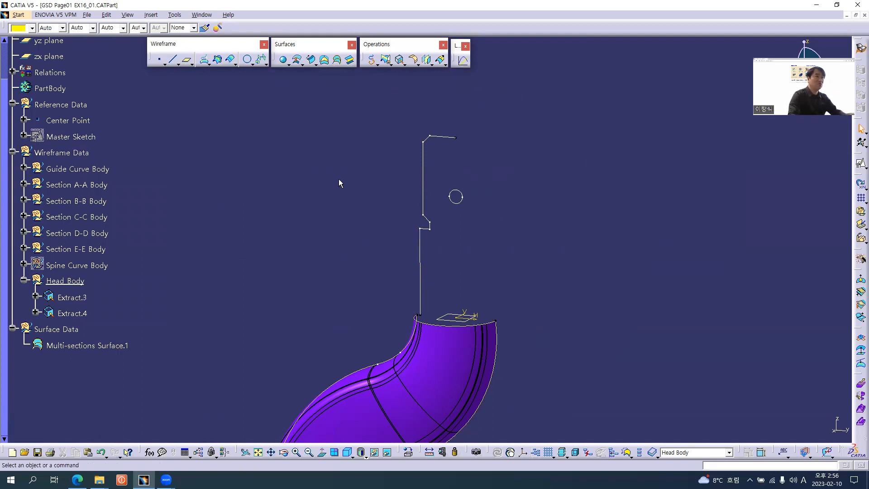
# Step: Create a Point-Direction line from Center Point along the xy plane's normal, with the extracted head profile as its Up-to 2 limit
pyautogui.moveTo(333, 191); pyautogui.dragTo(316, 213, button='middle')
pyautogui.moveTo(410, 206)
pyautogui.mouseDown(button='middle')
pyautogui.moveTo(407, 225)
pyautogui.moveTo(402, 196)
pyautogui.mouseUp(button='middle')
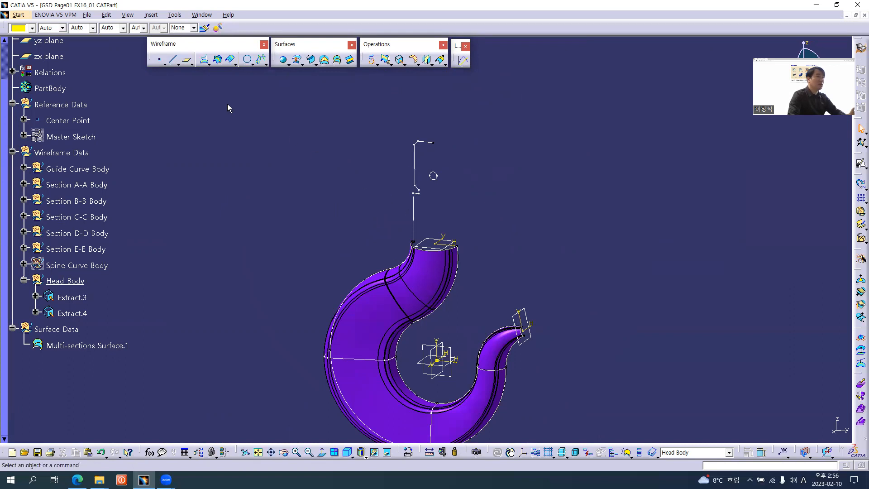
pyautogui.click(173, 65)
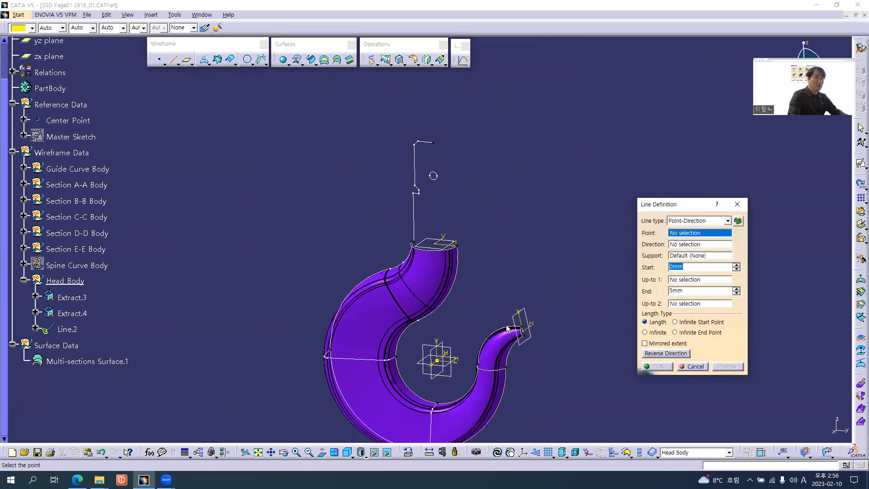
pyautogui.click(438, 359)
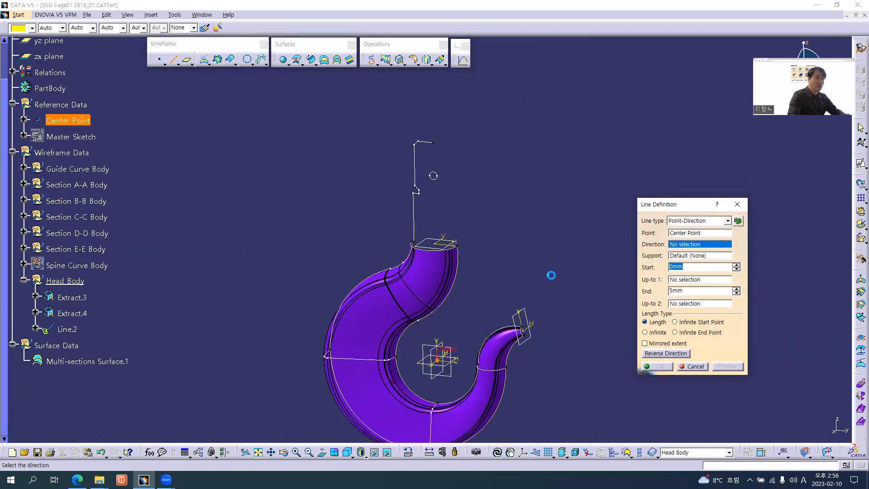
pyautogui.click(437, 358)
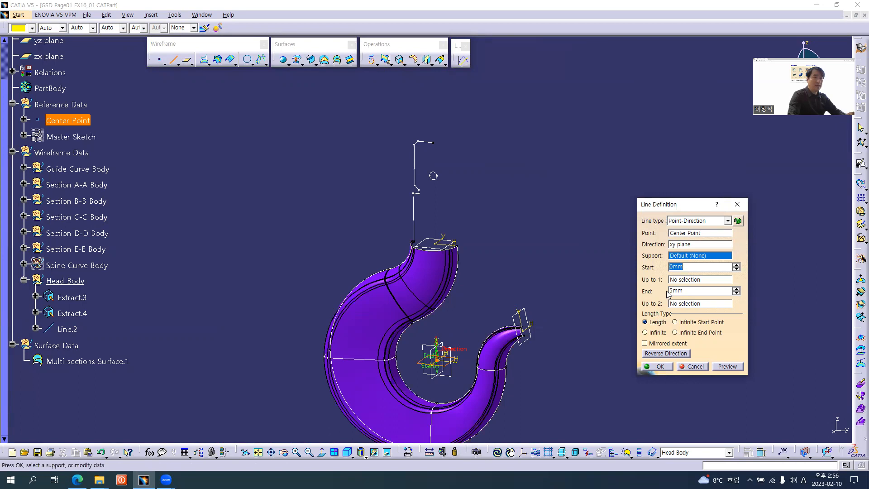
pyautogui.click(687, 304)
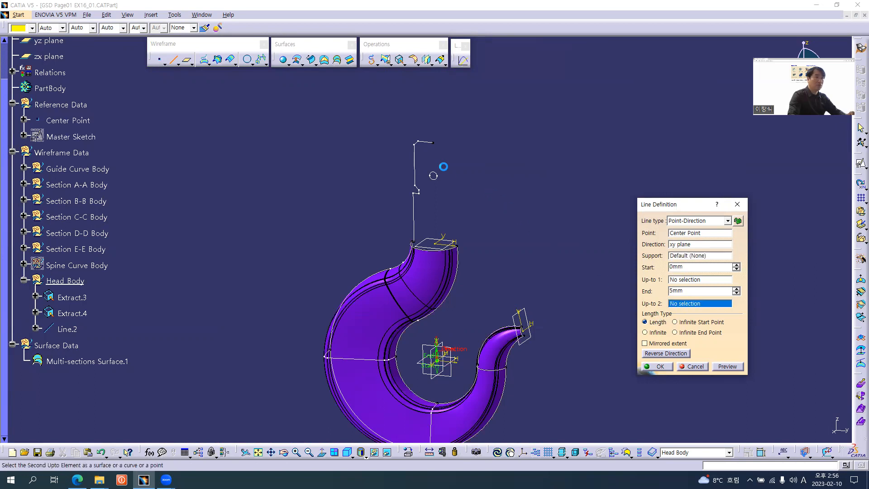
pyautogui.click(430, 145)
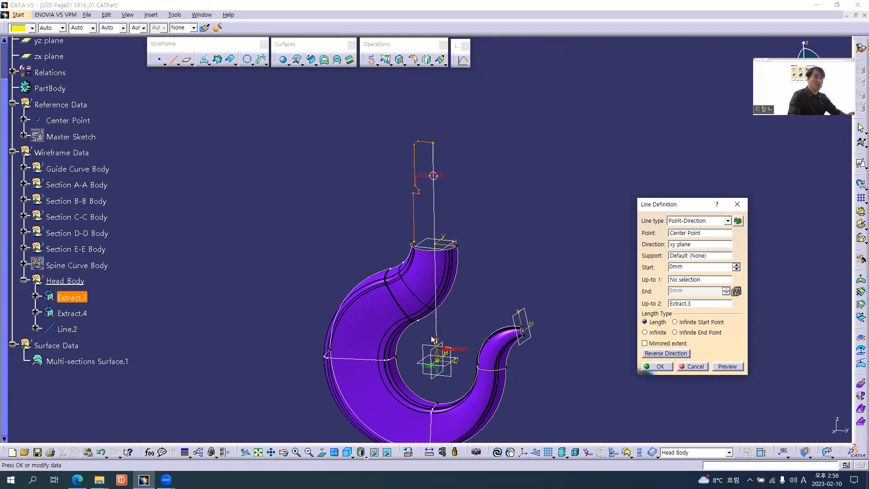
pyautogui.click(663, 367)
# Step: Rename the new line in Head Body as Axis
pyautogui.click(67, 329)
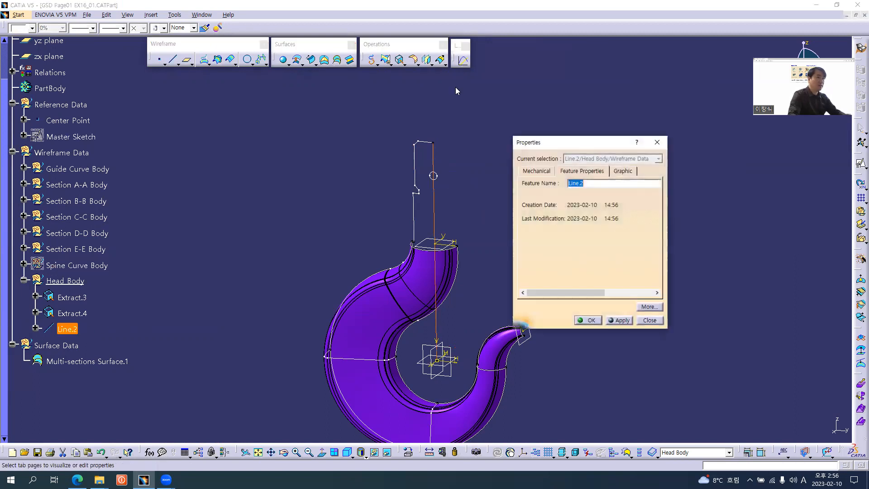
pyautogui.write('Axis')
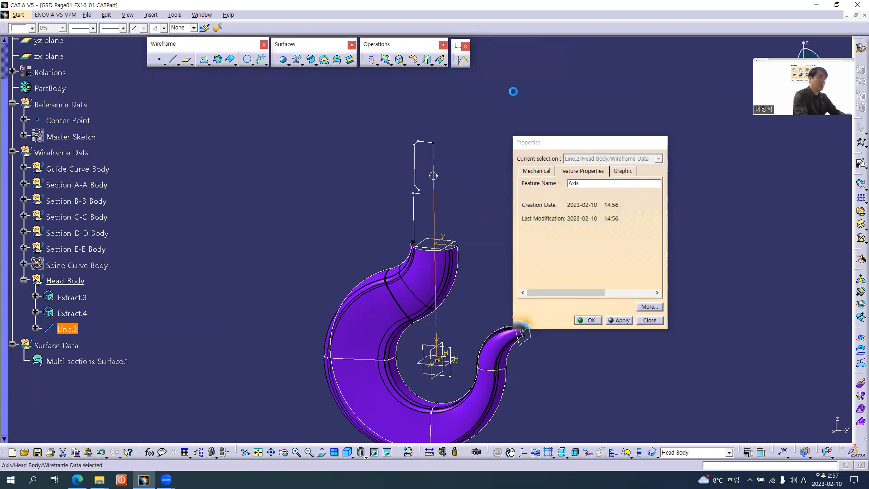
pyautogui.press('Return')
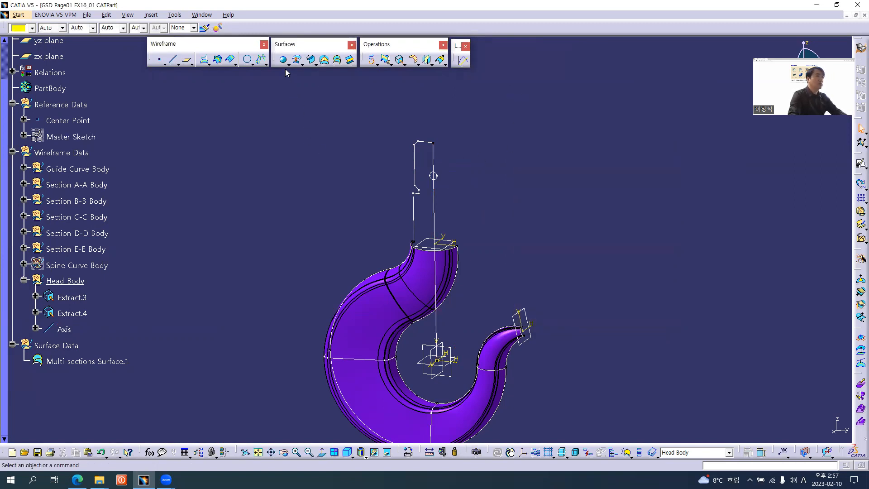
# Step: Revolve the extracted head profile about Axis with Angle 1 at 180deg and Angle 2 at 0deg
pyautogui.moveTo(475, 217)
pyautogui.mouseDown(button='middle')
pyautogui.moveTo(467, 233)
pyautogui.moveTo(475, 179)
pyautogui.moveTo(473, 214)
pyautogui.mouseUp(button='middle')
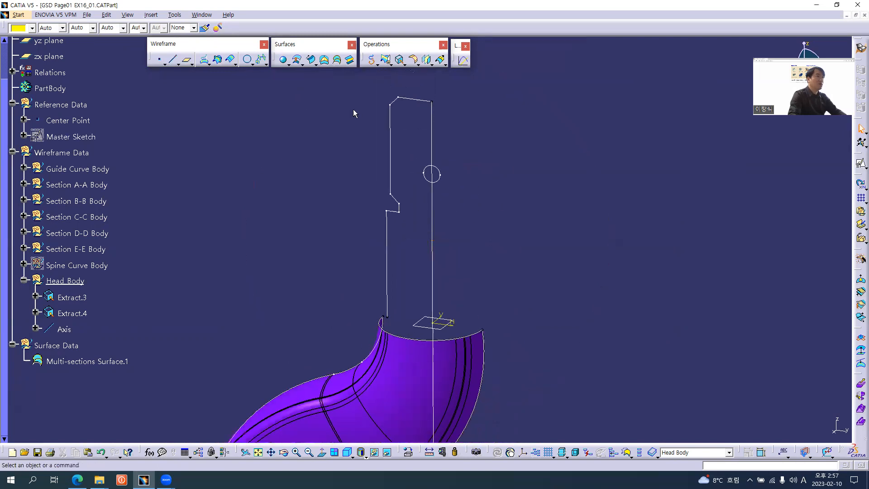
pyautogui.click(288, 64)
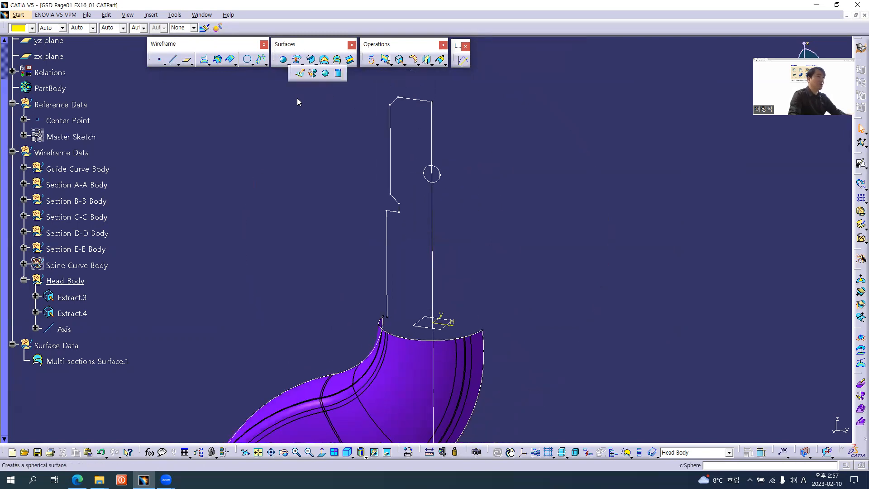
pyautogui.click(313, 74)
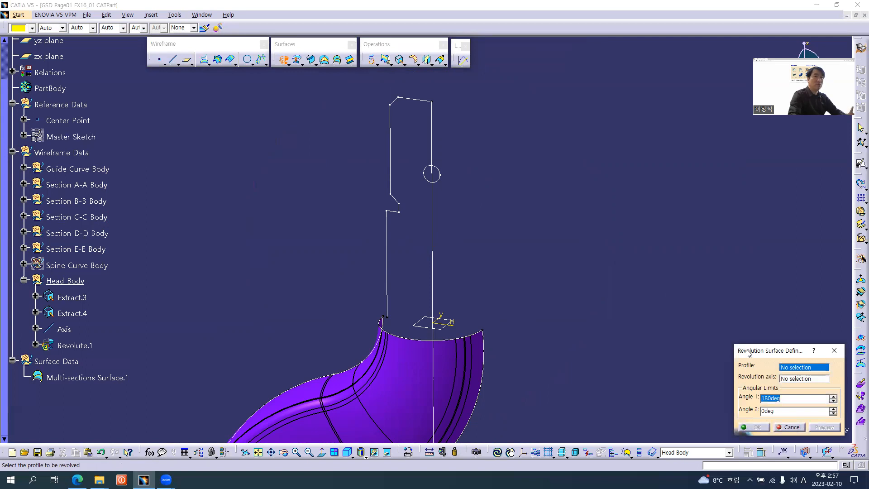
pyautogui.moveTo(748, 353); pyautogui.dragTo(587, 141)
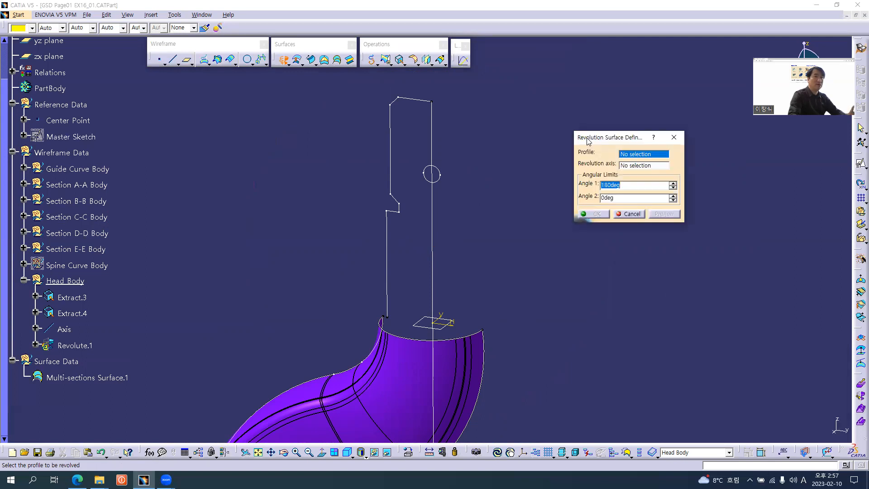
pyautogui.click(392, 138)
pyautogui.click(435, 226)
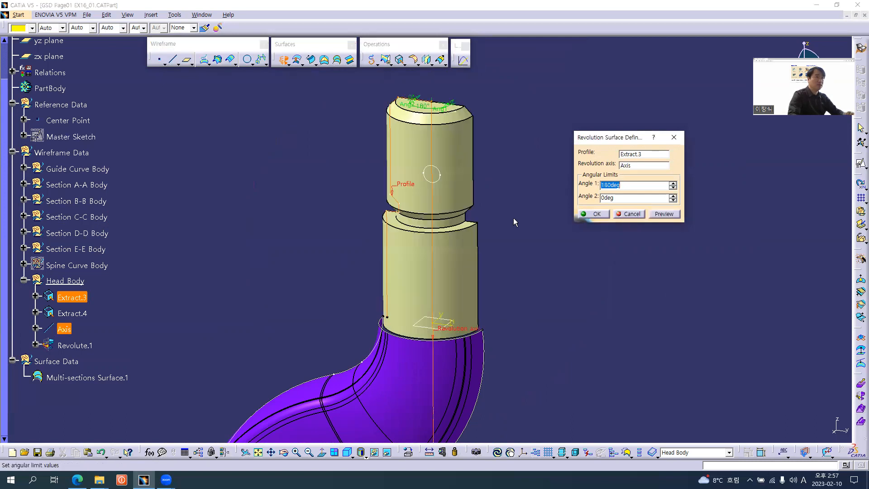
pyautogui.click(596, 213)
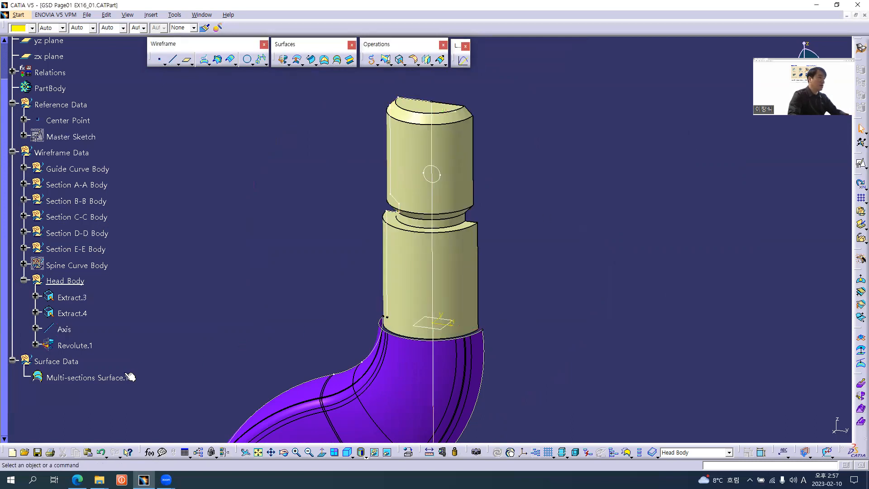
# Step: Move the revolved head surface from Head Body into the Surface Data set and colour it magenta
pyautogui.scroll(-2, 131, 376)
pyautogui.scroll(-2, 81, 306)
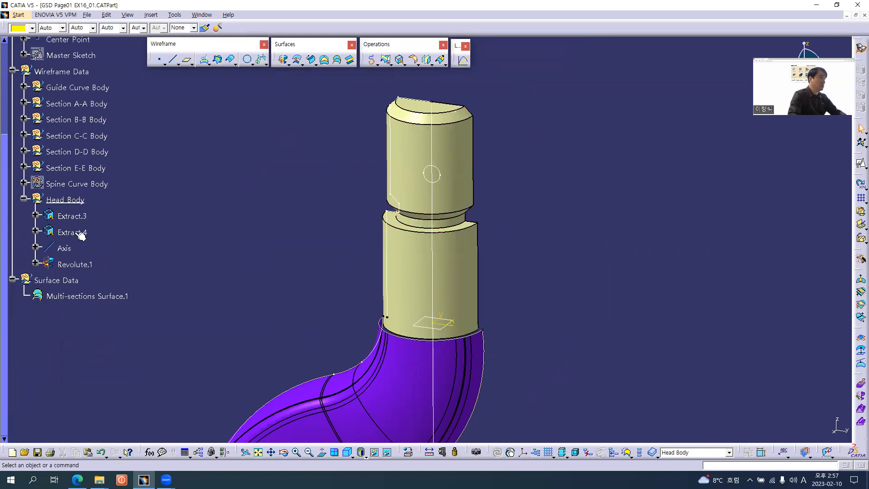
pyautogui.click(79, 265)
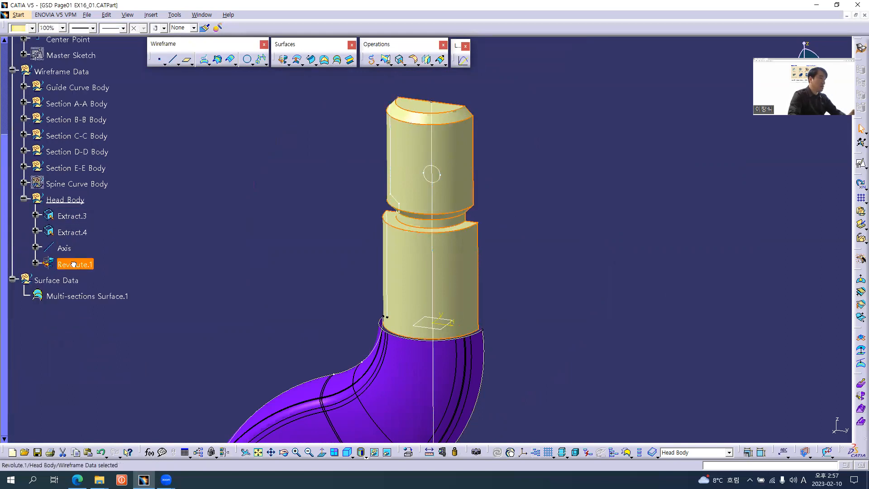
pyautogui.moveTo(60, 283); pyautogui.dragTo(61, 282)
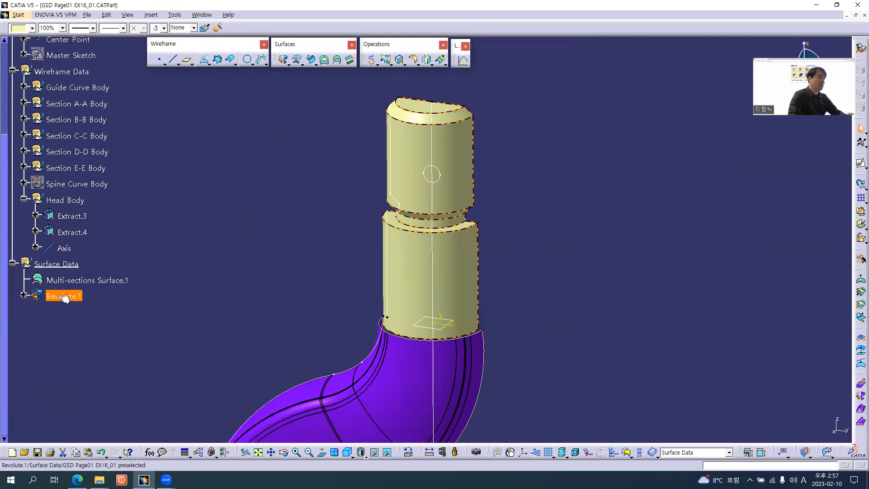
pyautogui.click(32, 29)
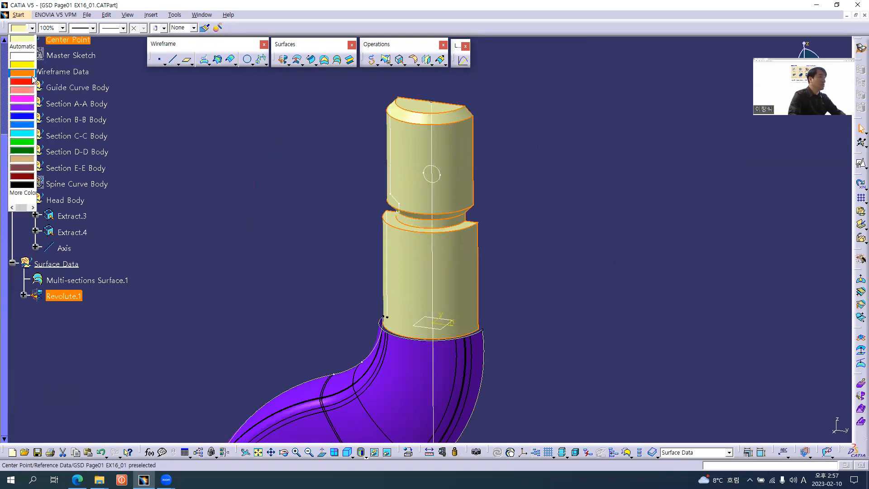
pyautogui.click(24, 99)
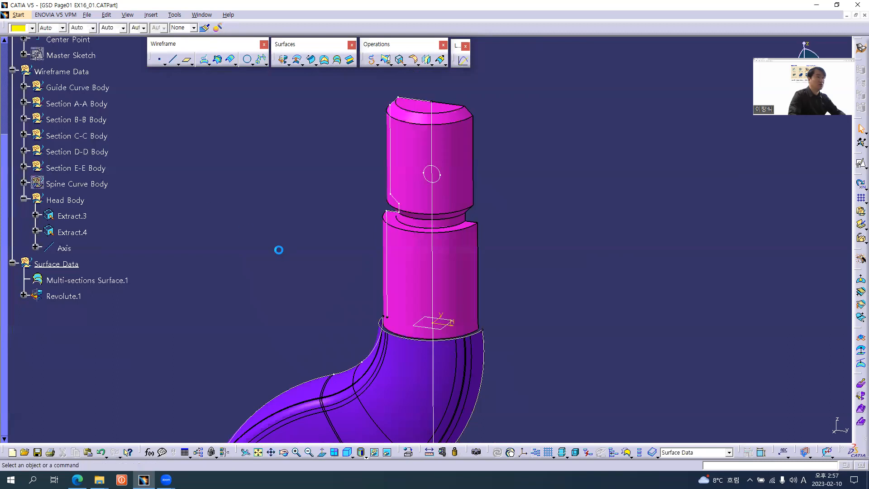
# Step: Extrude the extracted small circle 20mm perpendicular to the hook's profile plane as a tube surface through the head
pyautogui.moveTo(531, 218); pyautogui.dragTo(500, 270, button='middle')
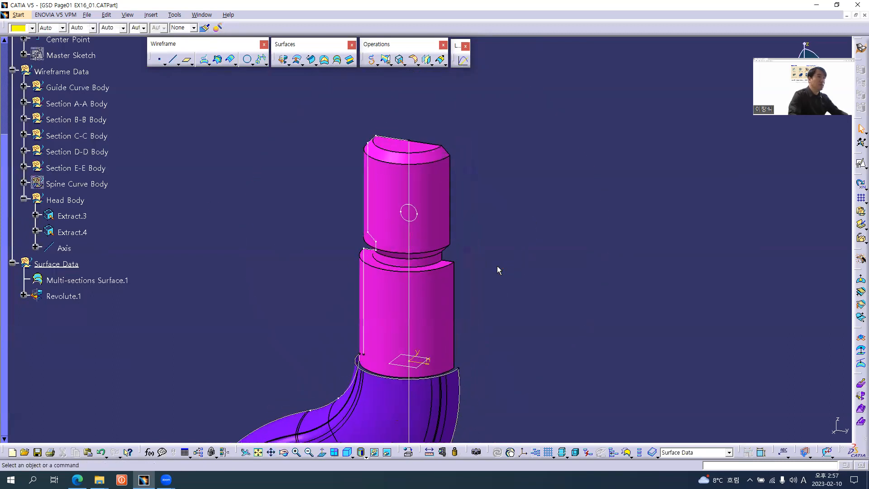
pyautogui.click(289, 64)
pyautogui.click(302, 72)
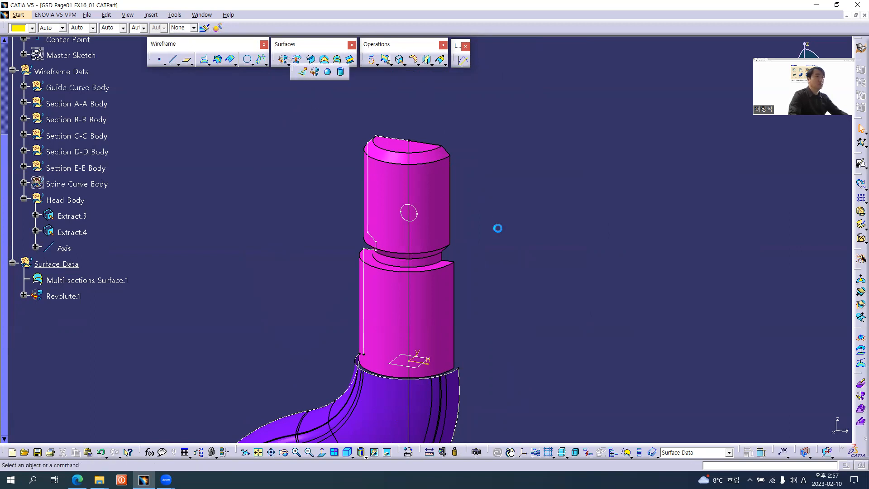
pyautogui.click(414, 219)
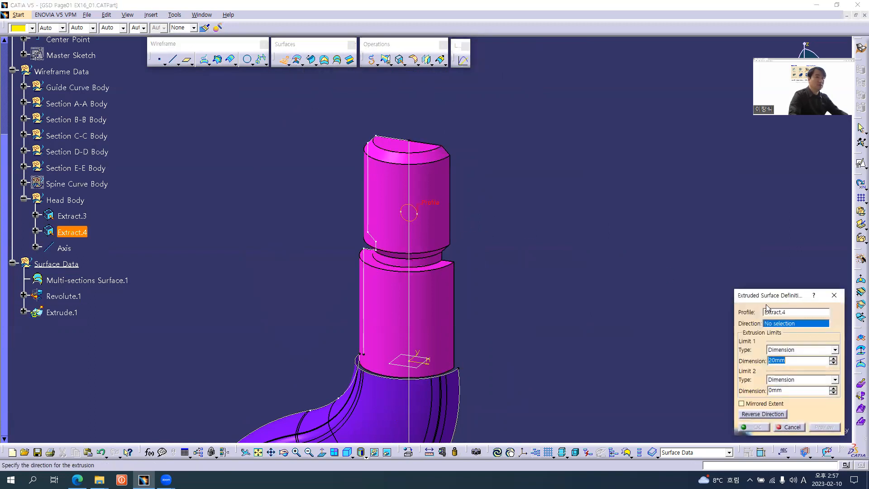
pyautogui.moveTo(783, 297); pyautogui.dragTo(618, 172)
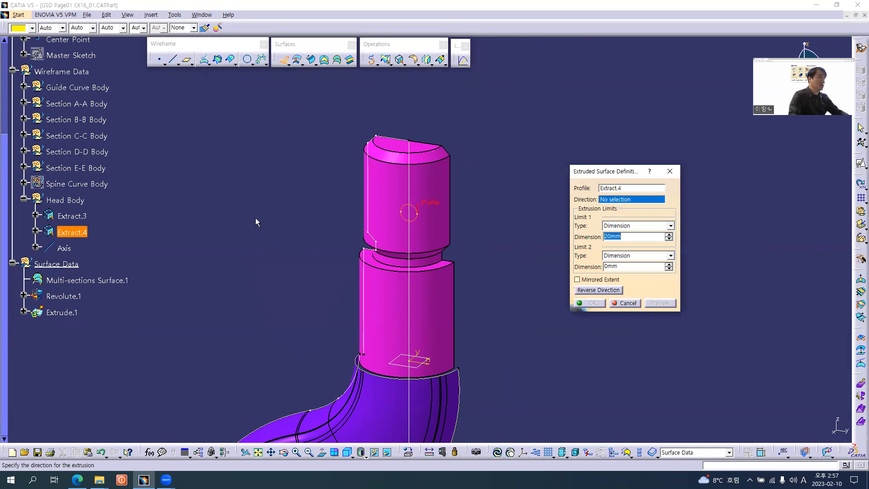
pyautogui.moveTo(404, 299); pyautogui.dragTo(414, 349, button='middle')
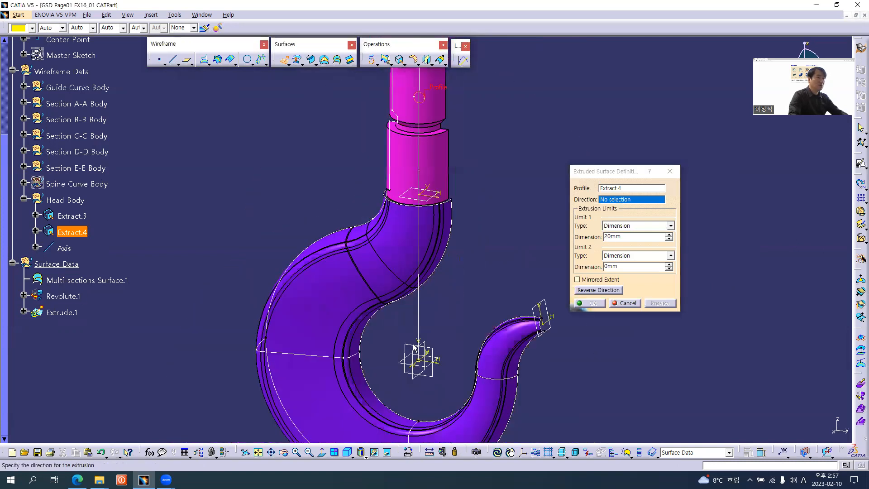
pyautogui.click(413, 347)
pyautogui.moveTo(518, 273); pyautogui.dragTo(573, 342, button='middle')
pyautogui.click(592, 302)
# Step: Colour the extruded tube surface cyan
pyautogui.click(63, 312)
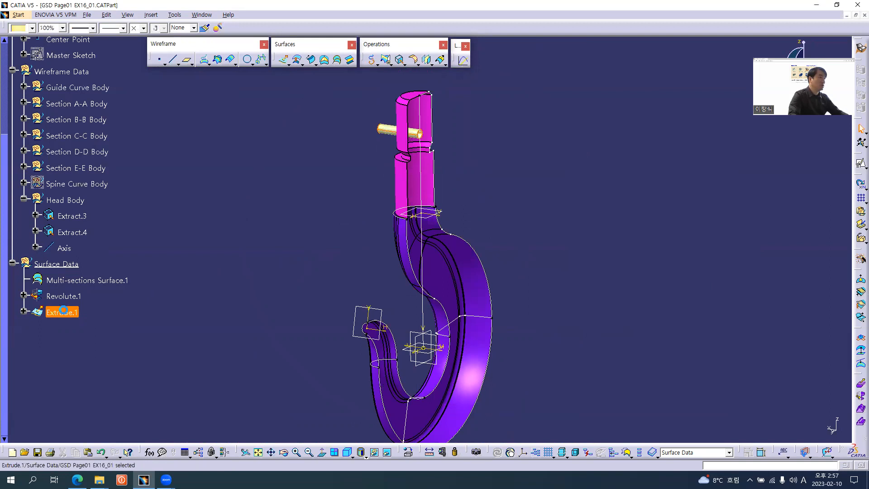
pyautogui.click(32, 28)
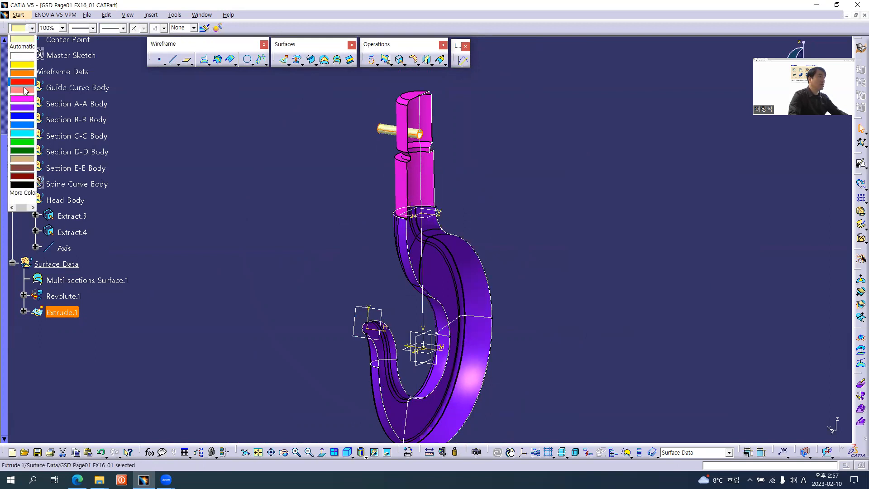
pyautogui.click(22, 134)
pyautogui.click(370, 273)
# Step: Hide the Head Body set
pyautogui.moveTo(370, 272); pyautogui.dragTo(588, 257, button='middle')
pyautogui.rightClick(66, 201)
pyautogui.click(90, 226)
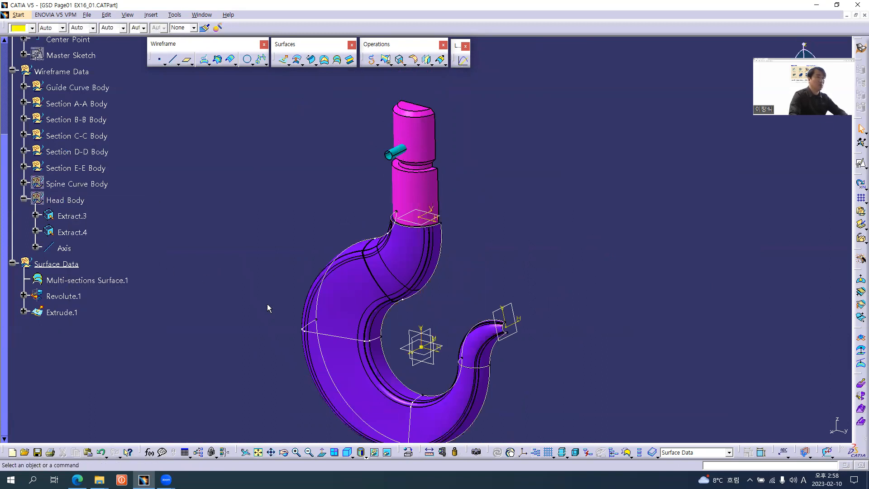
# Step: Examine the junction between the revolved head's lower edge and the upper end of the hook surface
pyautogui.moveTo(493, 311)
pyautogui.mouseDown(button='middle')
pyautogui.moveTo(488, 322)
pyautogui.moveTo(492, 313)
pyautogui.mouseUp(button='middle')
pyautogui.moveTo(338, 222)
pyautogui.mouseDown(button='middle')
pyautogui.moveTo(345, 238)
pyautogui.moveTo(350, 180)
pyautogui.moveTo(353, 213)
pyautogui.mouseUp(button='middle')
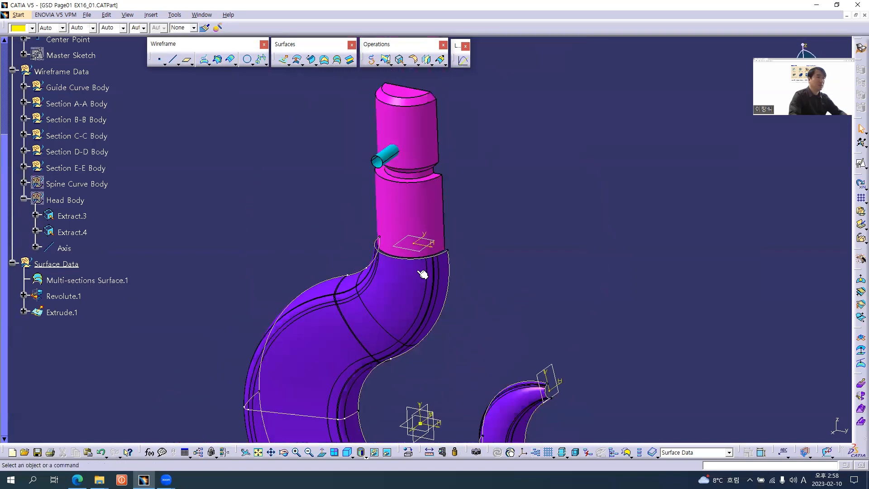
pyautogui.moveTo(419, 273); pyautogui.dragTo(420, 222, button='middle')
pyautogui.moveTo(369, 305); pyautogui.dragTo(223, 277, button='middle')
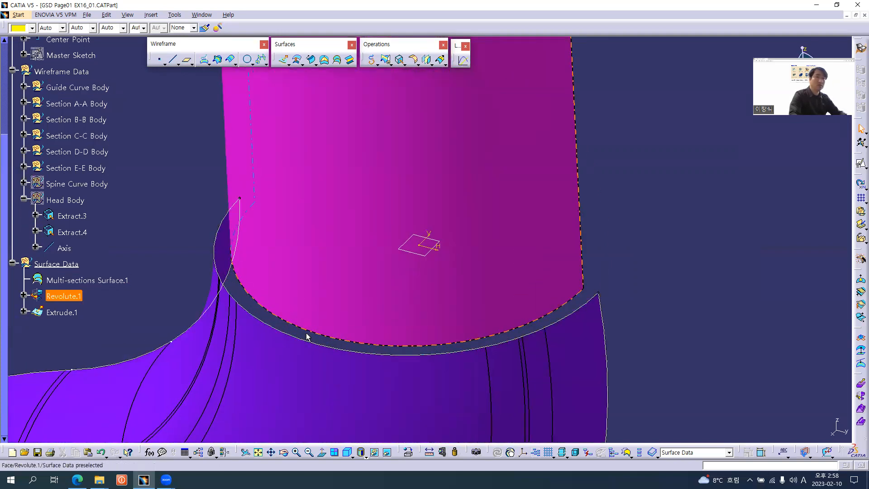
pyautogui.moveTo(404, 287); pyautogui.dragTo(314, 249, button='middle')
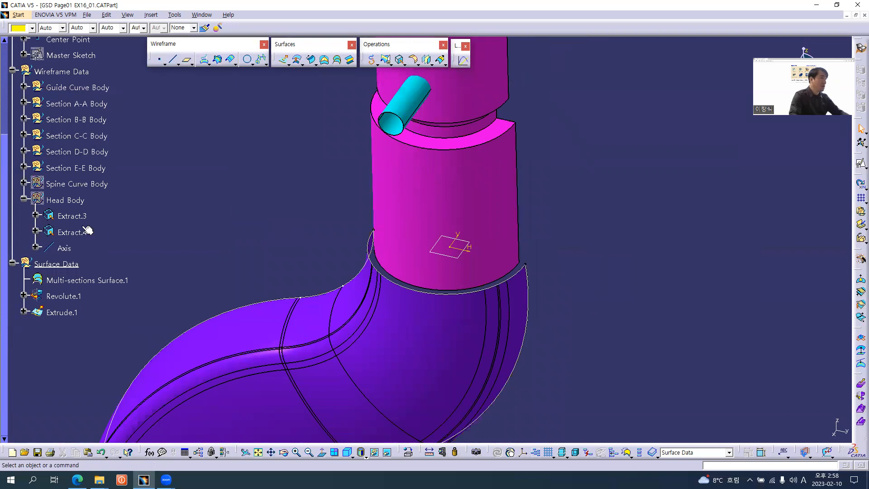
# Step: Show the Head Body set again and hide the section bodies from Section A-A Body to Section E-E Body
pyautogui.rightClick(69, 202)
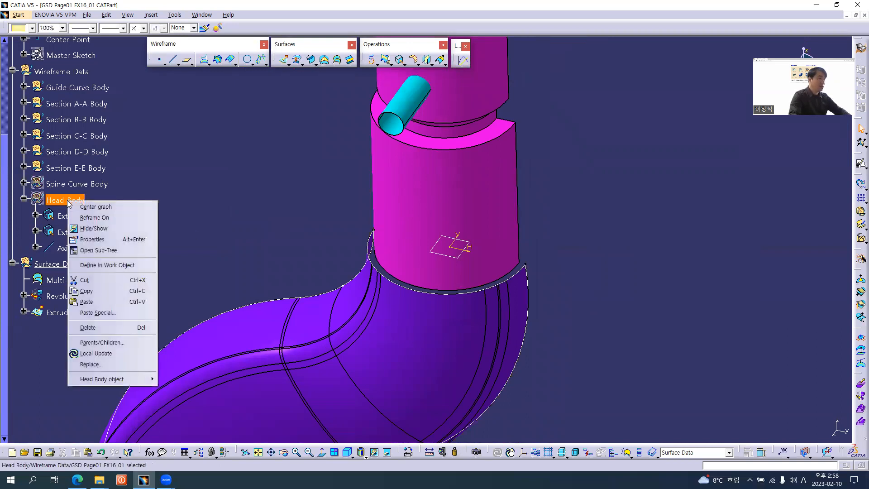
pyautogui.click(94, 228)
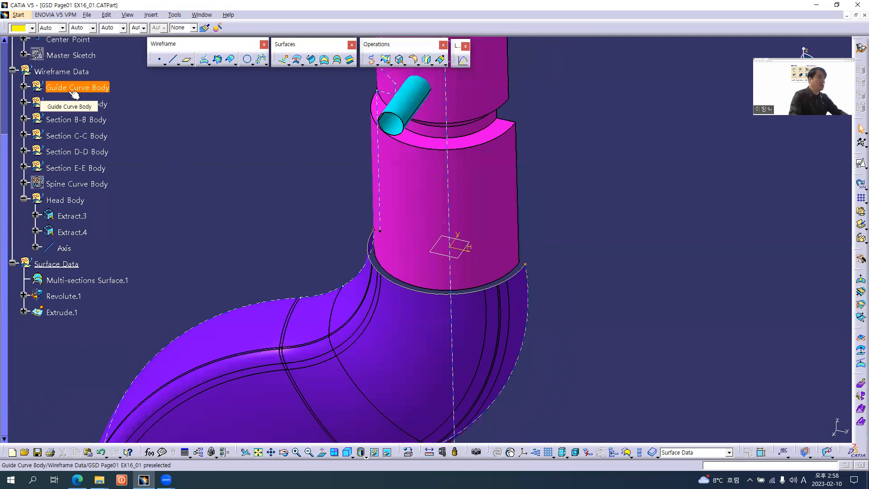
pyautogui.rightClick(75, 103)
pyautogui.click(83, 171)
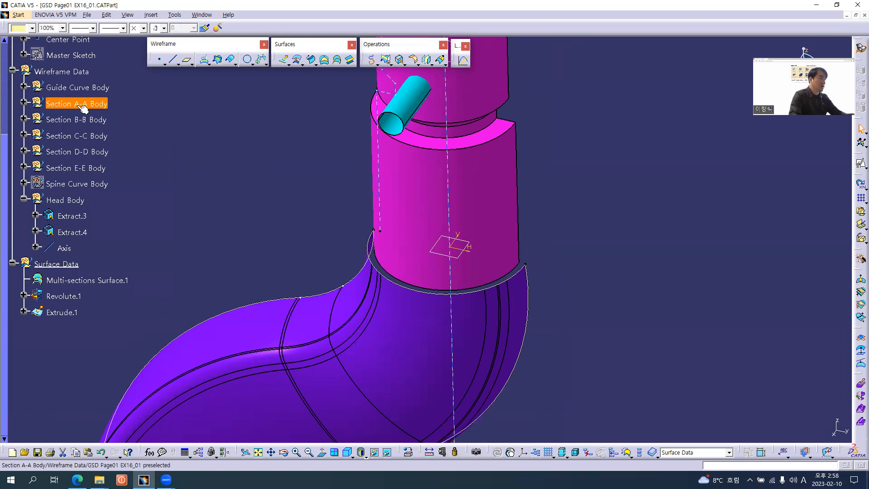
pyautogui.click(71, 168)
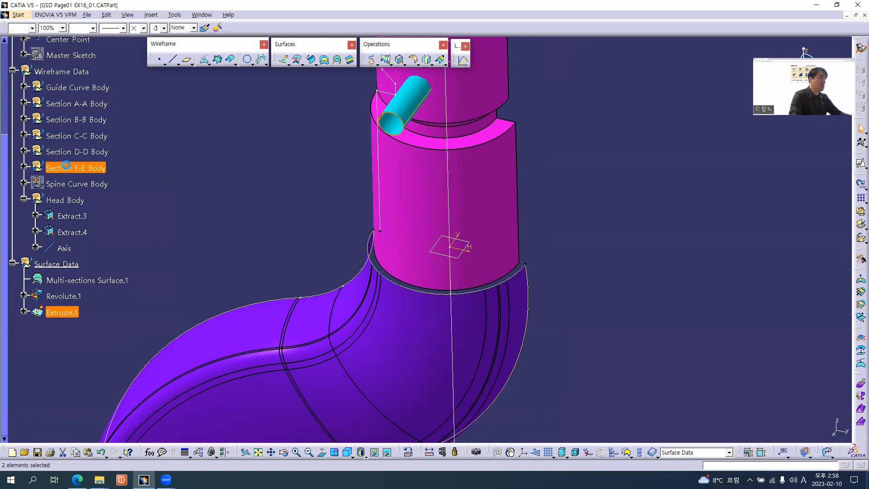
pyautogui.click(79, 105)
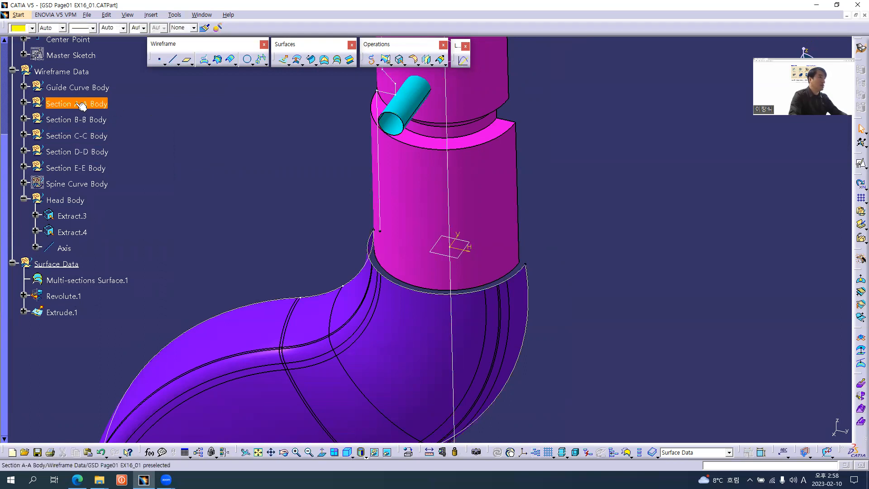
pyautogui.rightClick(77, 165)
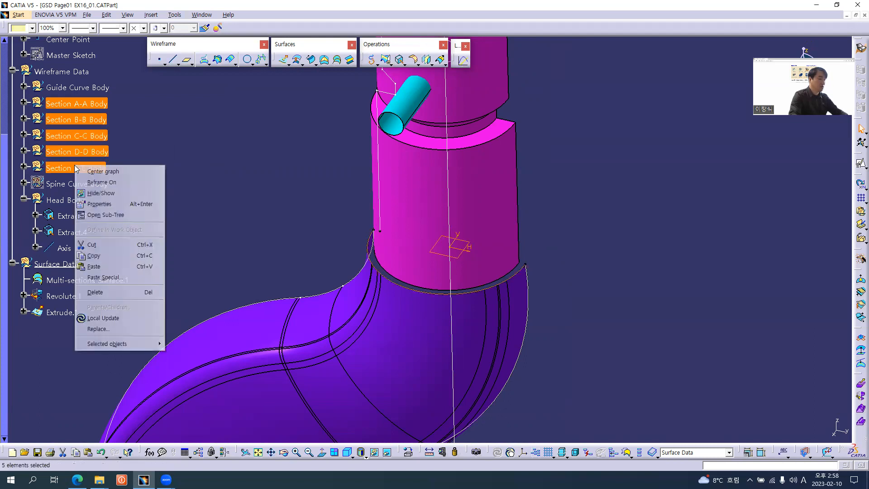
pyautogui.press('h')
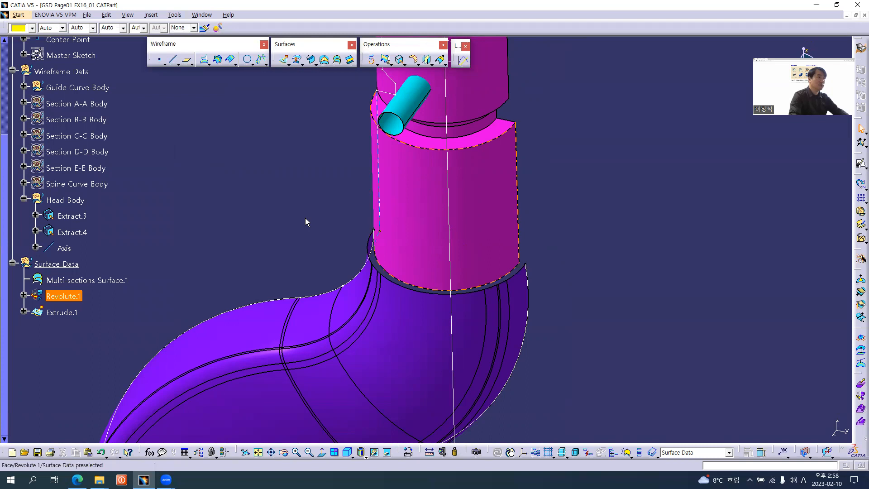
# Step: Show the five section bodies and Spine Curve Body, and hide Guide Curve Body
pyautogui.click(82, 183)
pyautogui.keyDown('shift'); pyautogui.click(73, 103); pyautogui.keyUp('shift')
pyautogui.rightClick(70, 102)
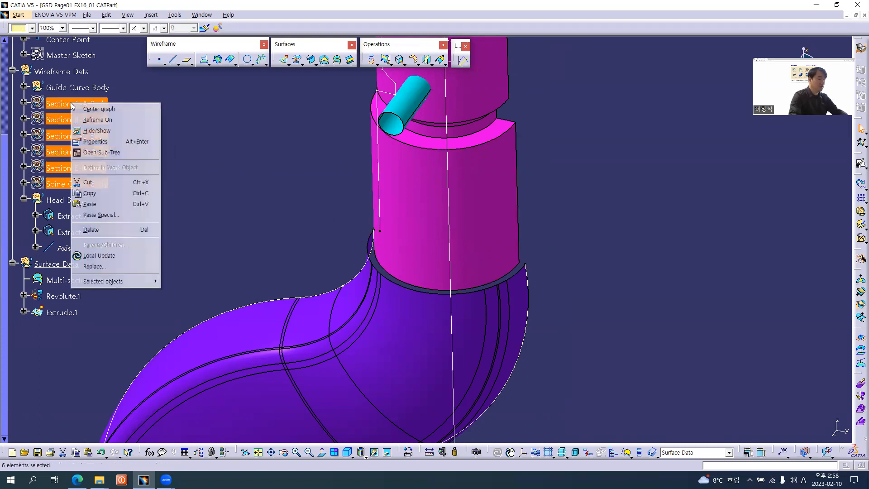
pyautogui.click(86, 129)
pyautogui.rightClick(78, 85)
pyautogui.click(103, 112)
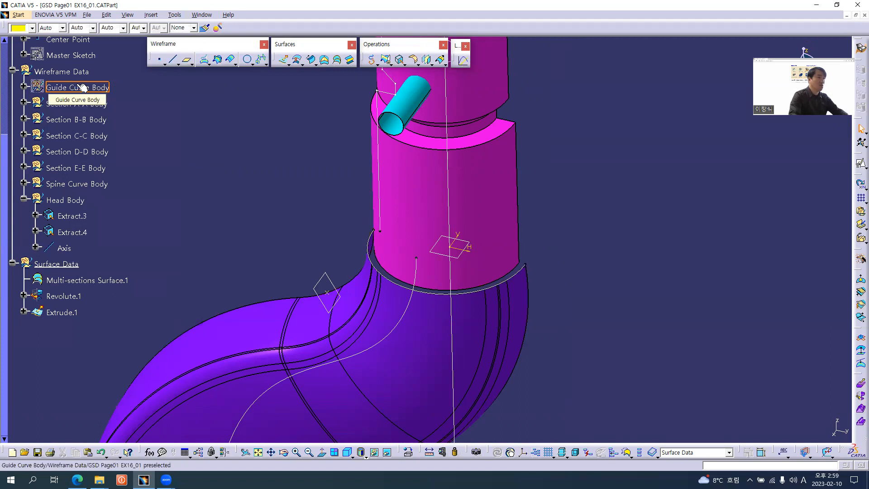
# Step: Expand Section D-D Body in the tree and define it as the in-work object
pyautogui.click(81, 154)
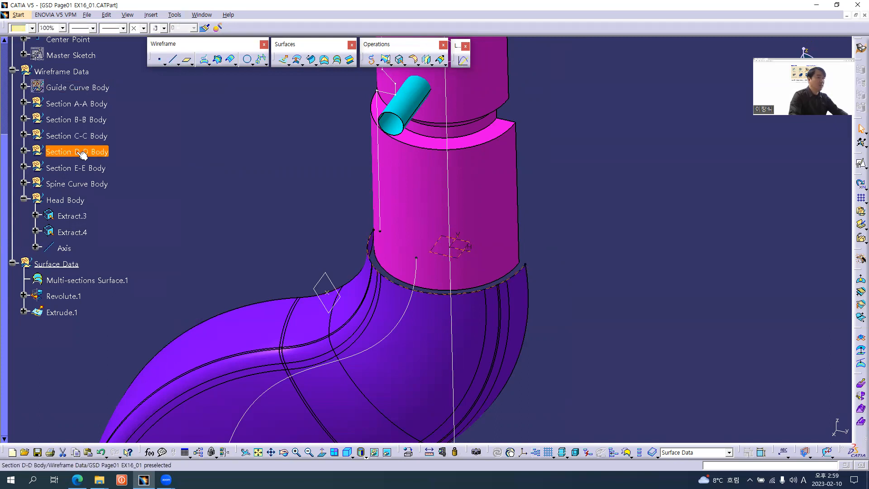
pyautogui.click(23, 150)
pyautogui.rightClick(82, 153)
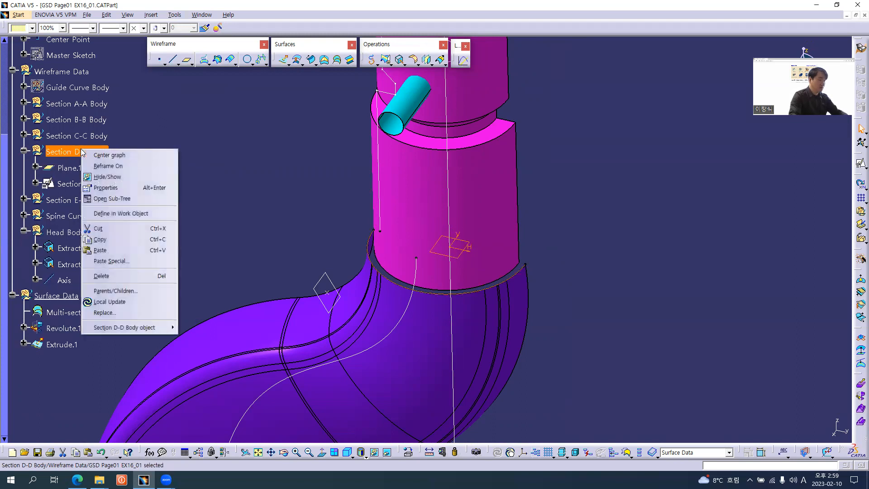
pyautogui.click(121, 214)
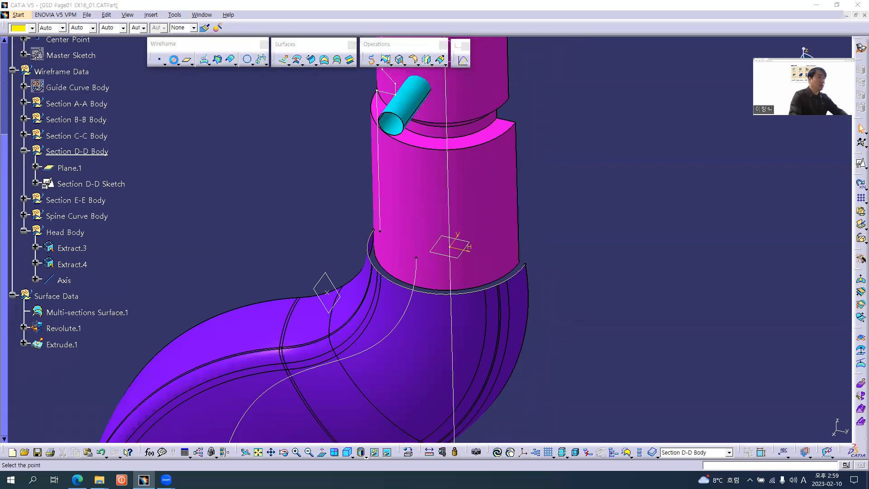
pyautogui.click(175, 61)
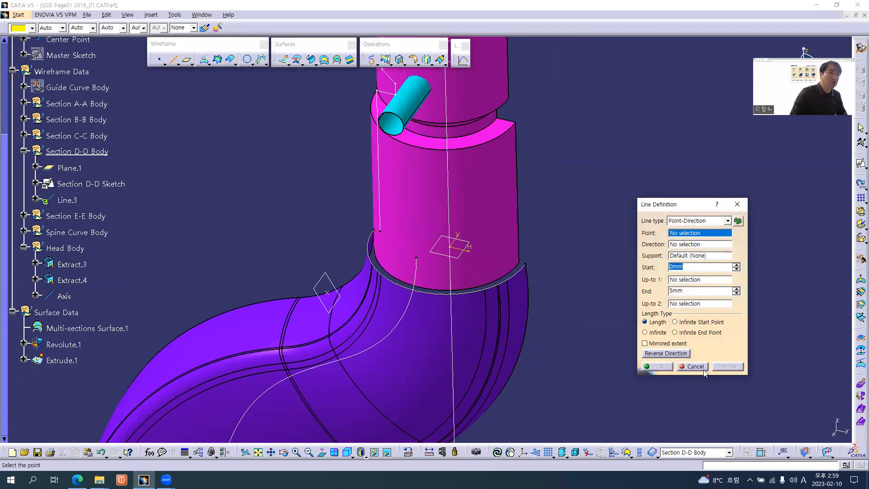
pyautogui.click(693, 364)
# Step: Create a point on the Section D-D Sketch curve at a curve length ratio of 0
pyautogui.moveTo(475, 334); pyautogui.dragTo(477, 311, button='middle')
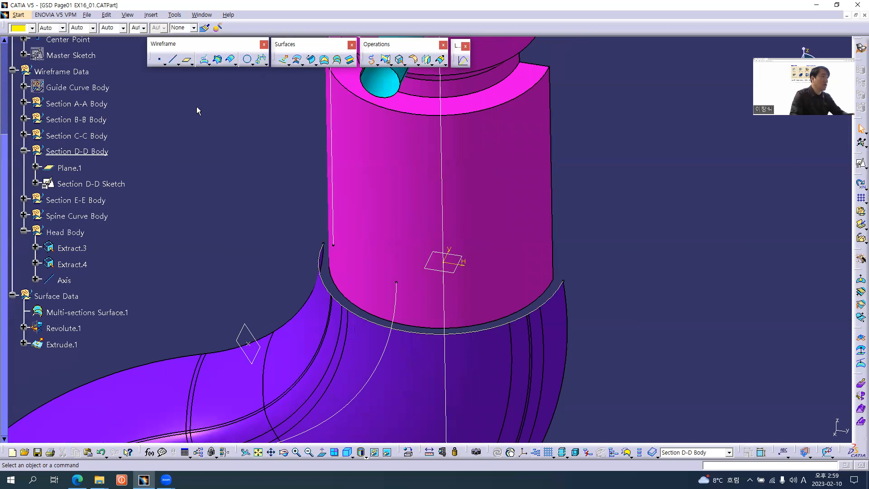
pyautogui.click(161, 60)
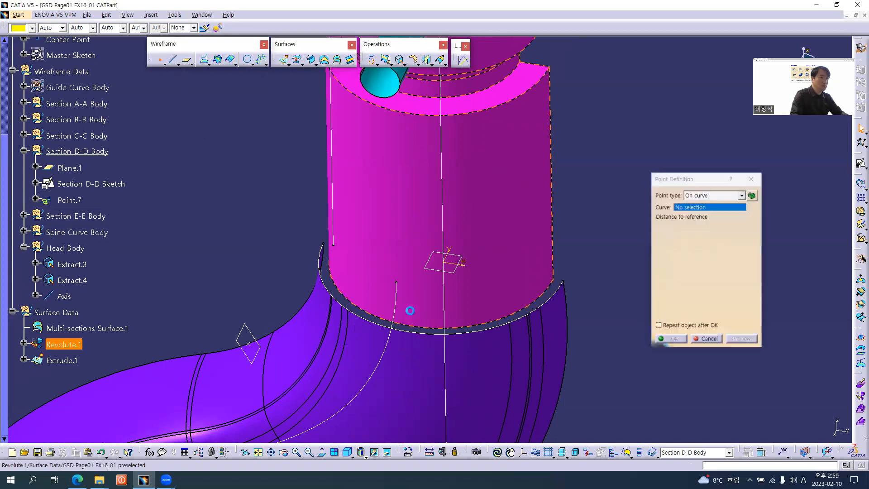
pyautogui.click(423, 335)
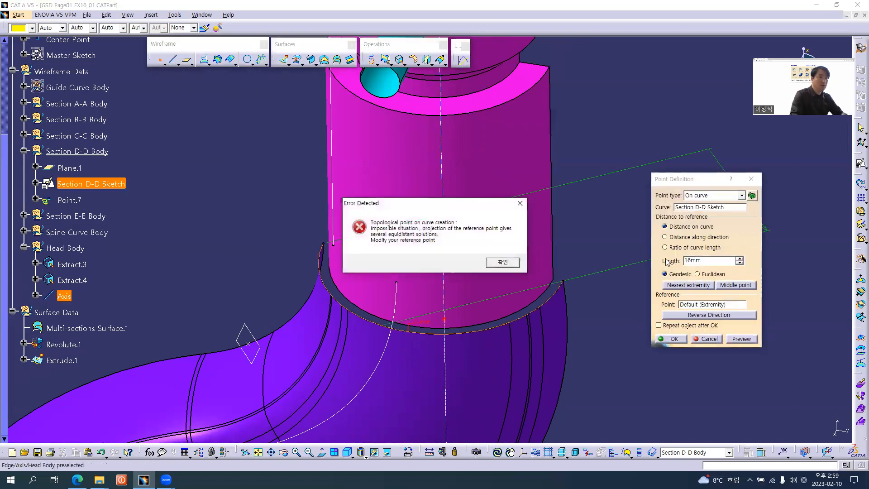
pyautogui.click(502, 262)
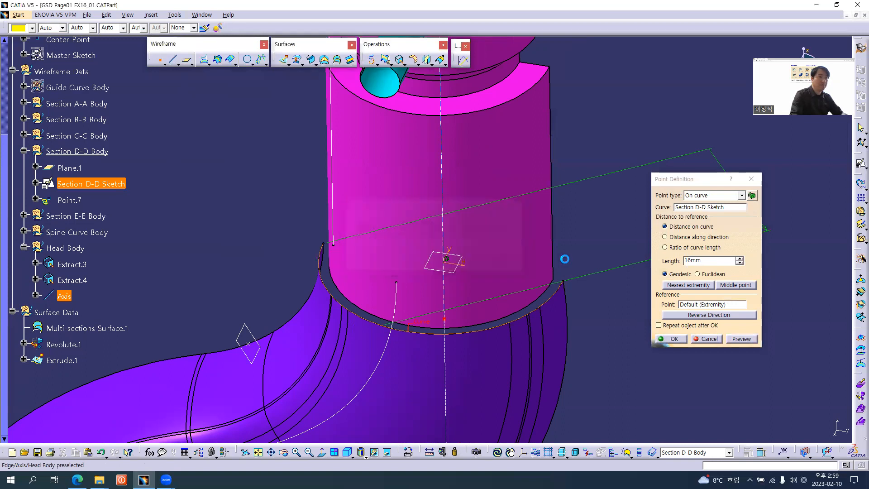
pyautogui.click(677, 248)
pyautogui.doubleClick(701, 260)
pyautogui.write('0')
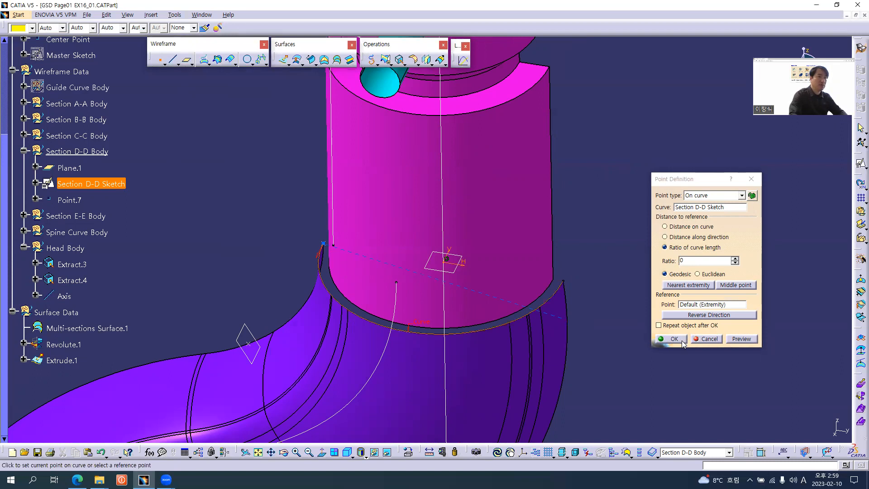
pyautogui.click(674, 339)
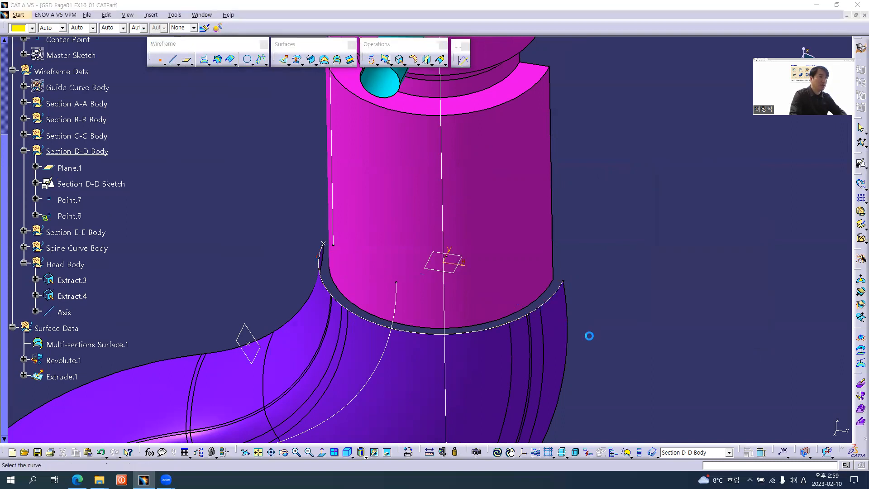
# Step: Create a second point on the opposite extremity of the Section D-D Sketch curve
pyautogui.click(538, 315)
pyautogui.press('Tab')
pyautogui.click(674, 339)
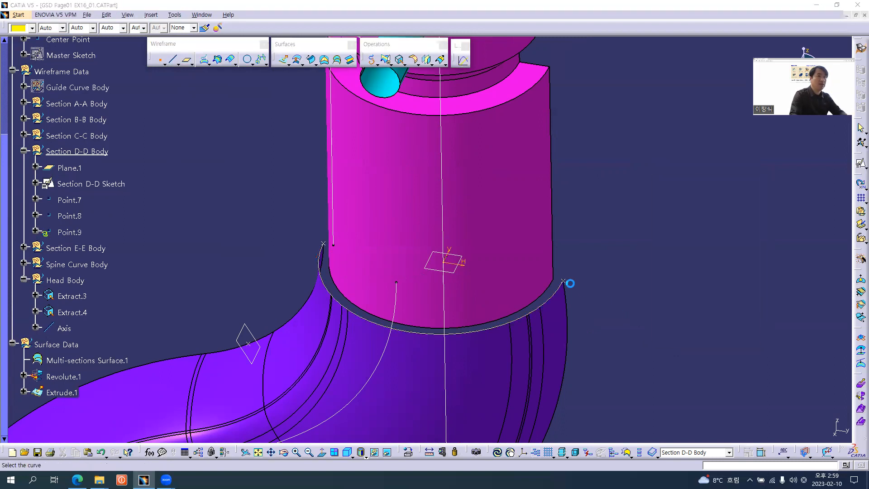
pyautogui.click(706, 339)
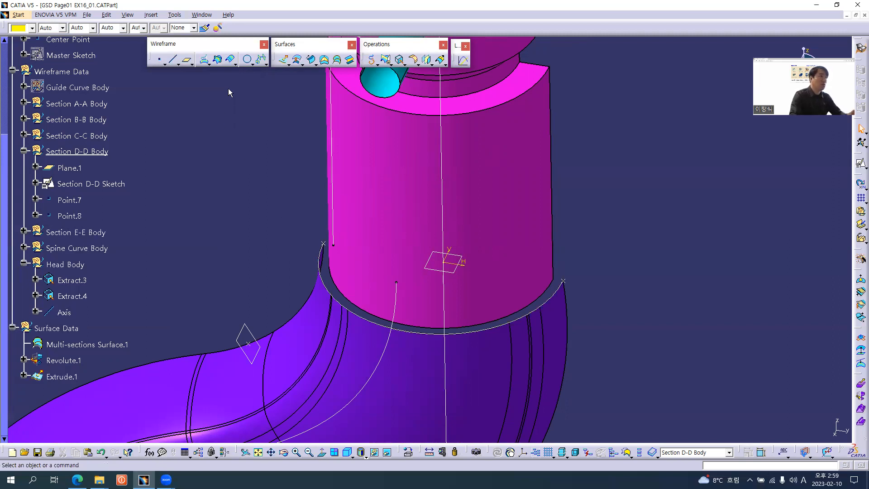
# Step: Draw a point-to-point line connecting the two end points of the Section D-D Sketch
pyautogui.click(172, 58)
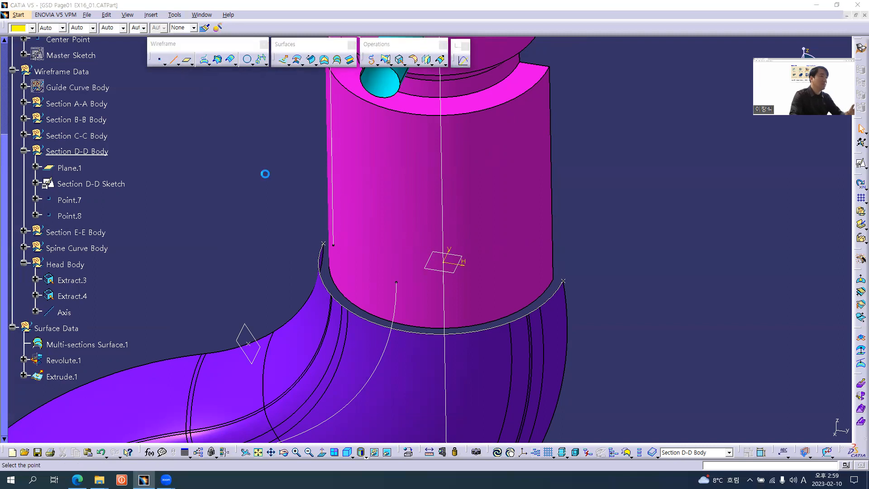
pyautogui.click(323, 243)
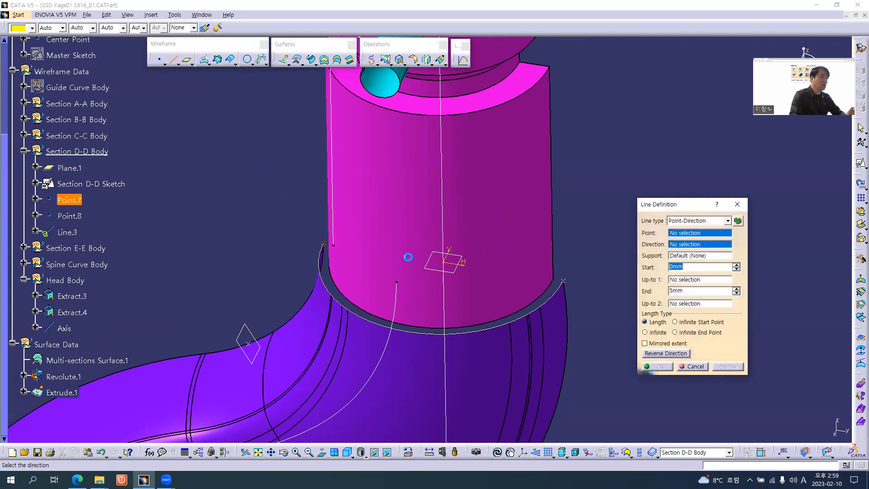
pyautogui.click(563, 281)
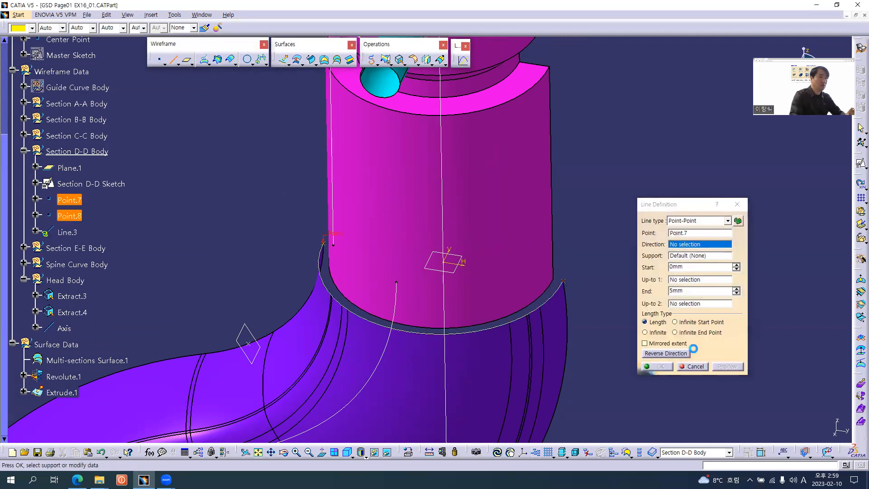
pyautogui.click(659, 357)
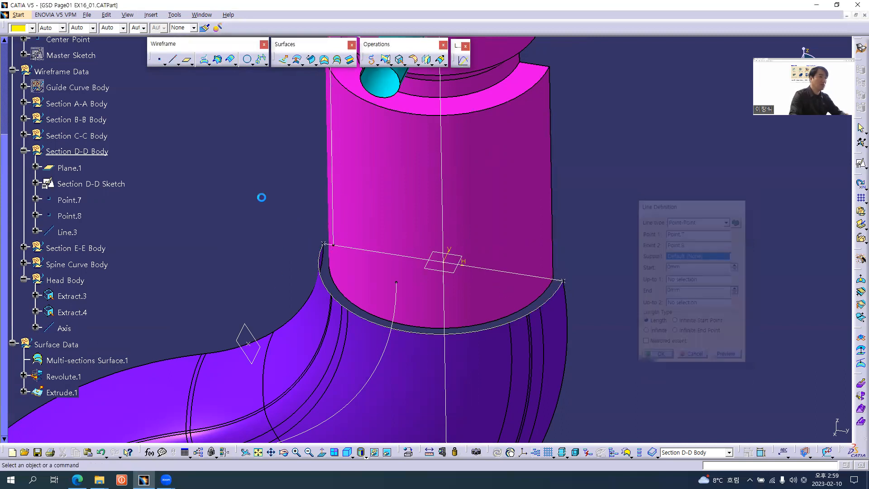
pyautogui.moveTo(413, 340); pyautogui.dragTo(338, 274, button='middle')
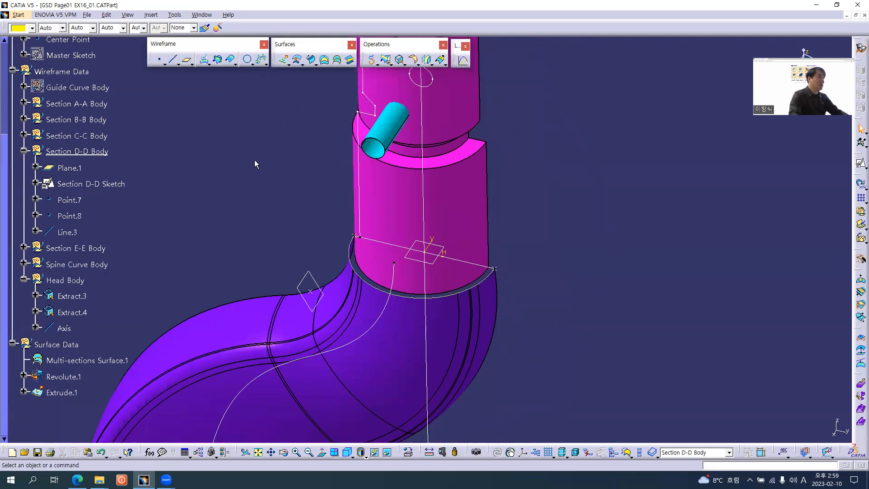
# Step: Join the connecting line and the Section D-D Sketch with a 0.001 mm merging distance
pyautogui.scroll(-3, 255, 159)
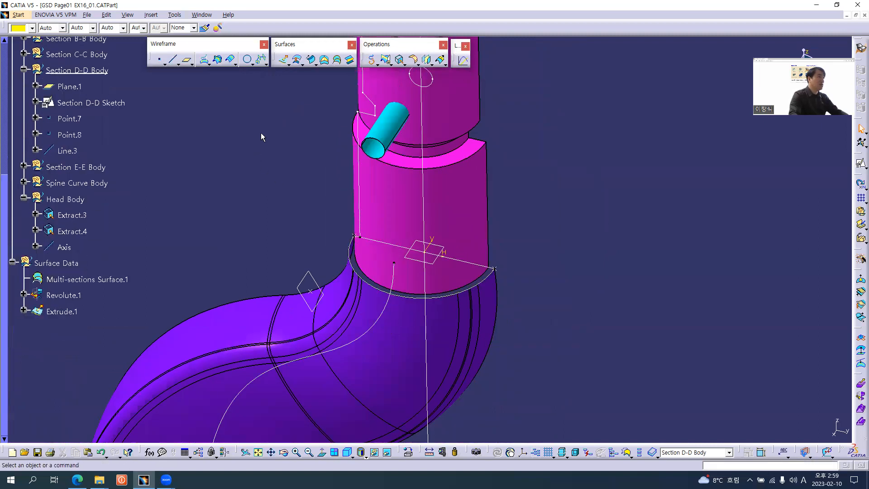
pyautogui.click(389, 64)
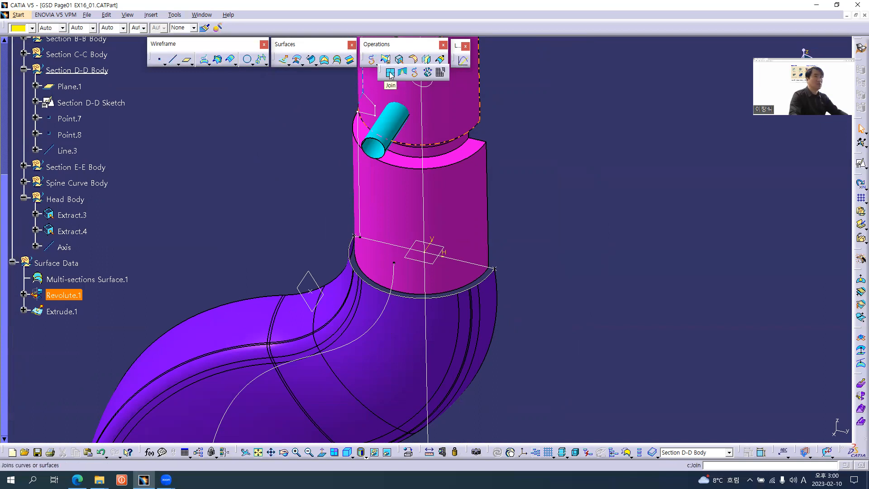
pyautogui.click(385, 61)
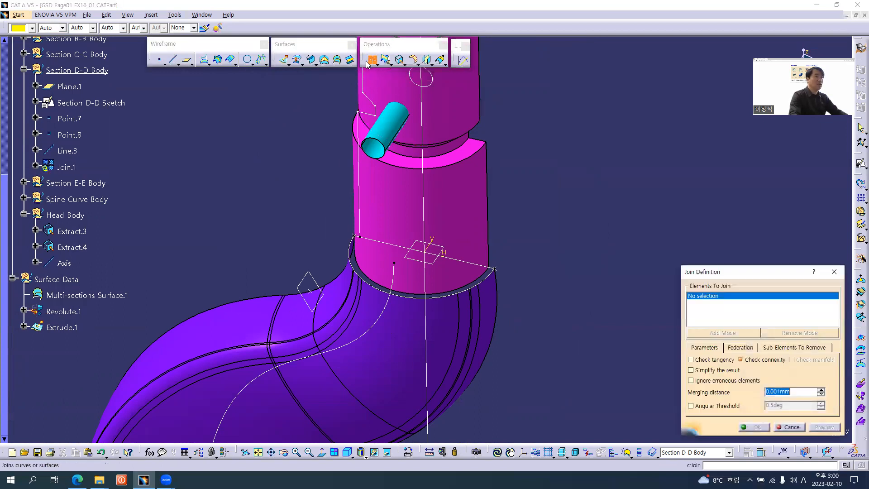
pyautogui.click(482, 267)
pyautogui.click(477, 283)
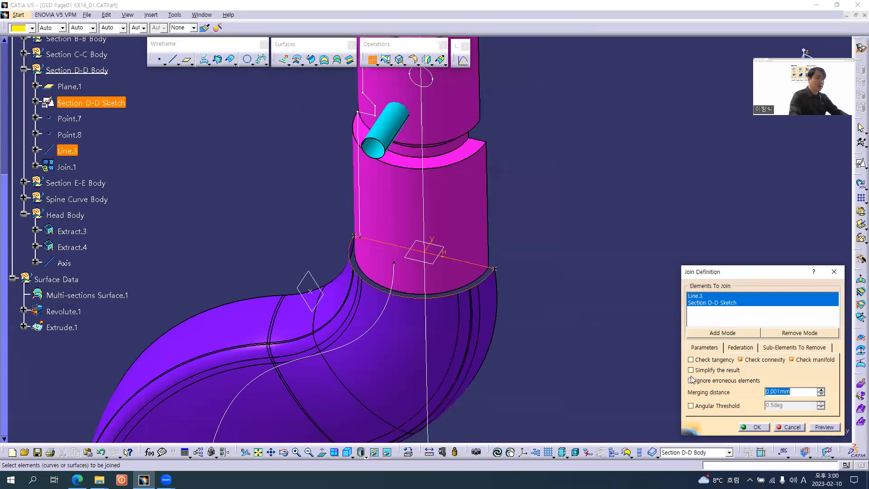
pyautogui.click(760, 425)
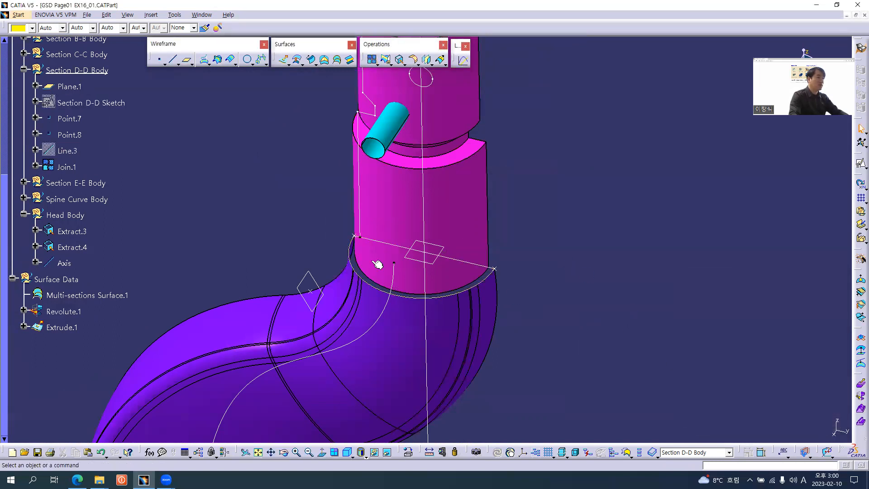
# Step: Define Surface Data as the in-work object and fill the joined Section D-D contour with a surface
pyautogui.scroll(-3, 259, 232)
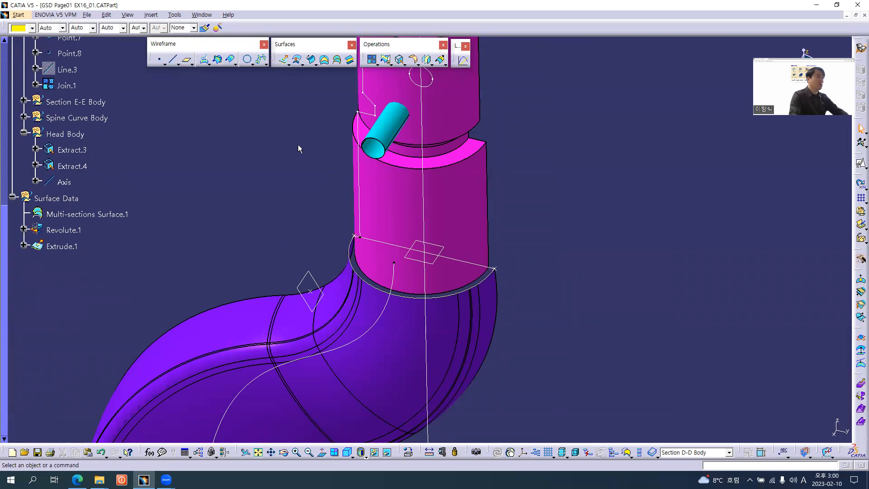
pyautogui.scroll(2, 134, 191)
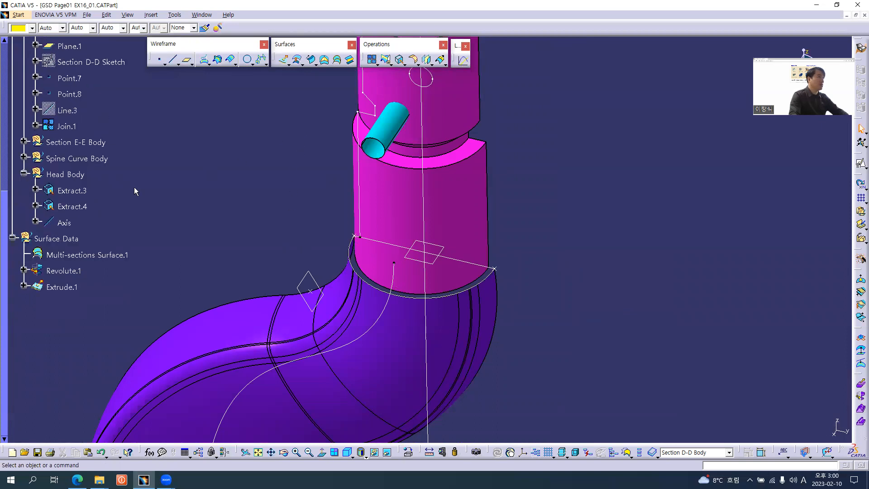
pyautogui.scroll(2, 134, 187)
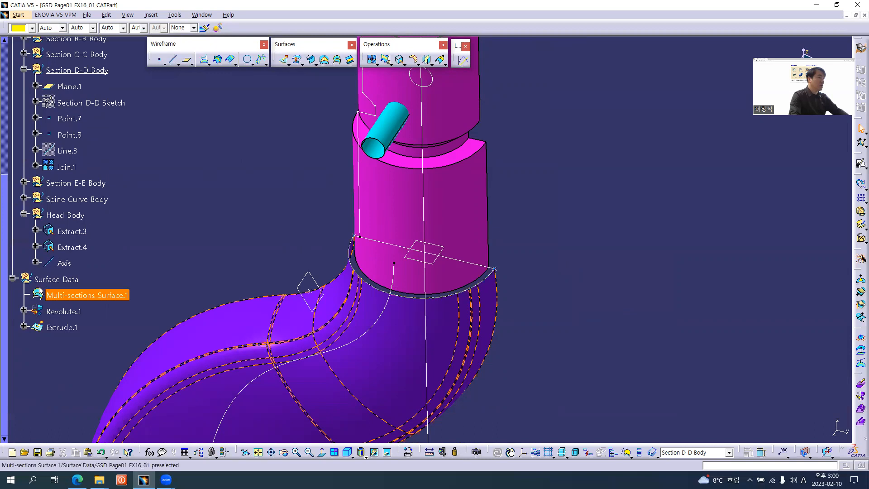
pyautogui.rightClick(51, 278)
pyautogui.click(88, 339)
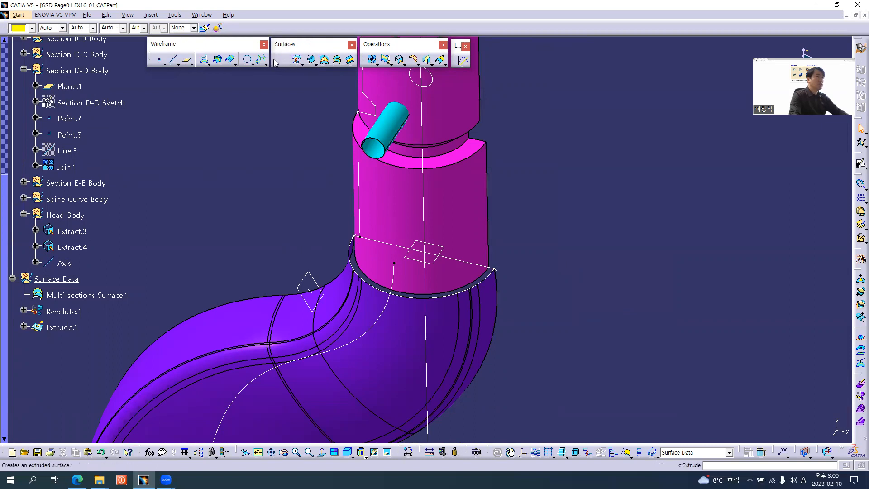
pyautogui.click(325, 64)
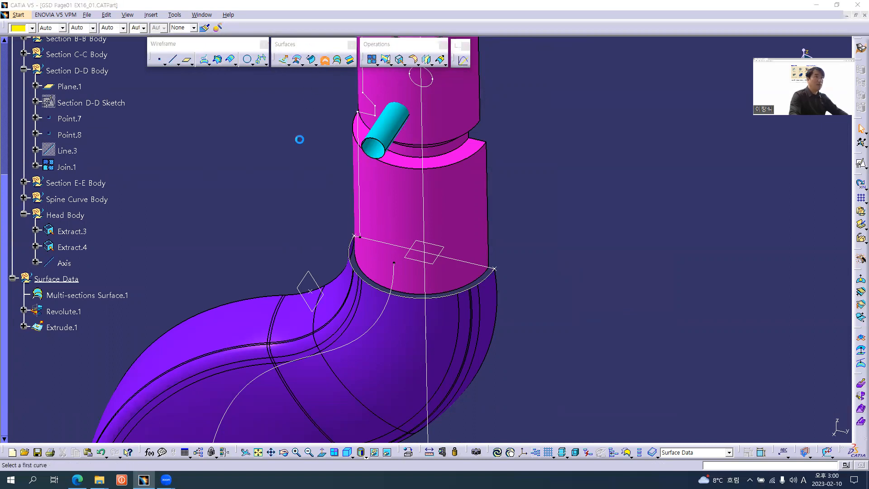
pyautogui.click(381, 243)
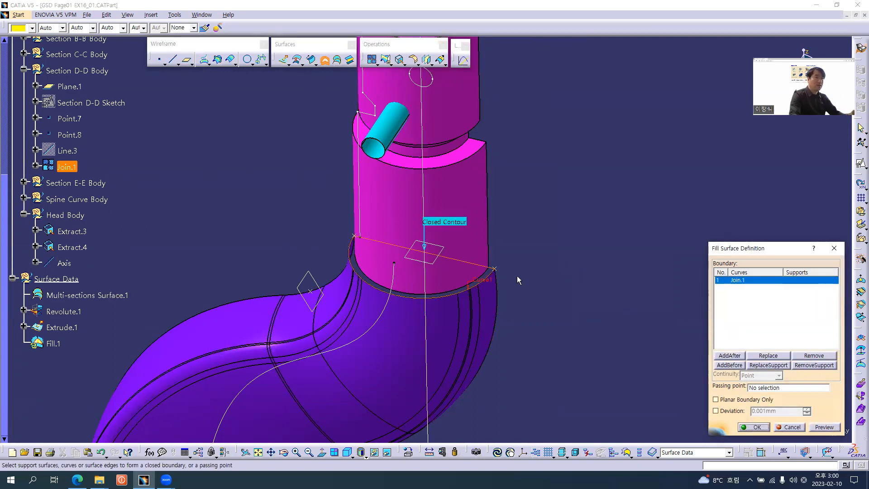
pyautogui.click(752, 427)
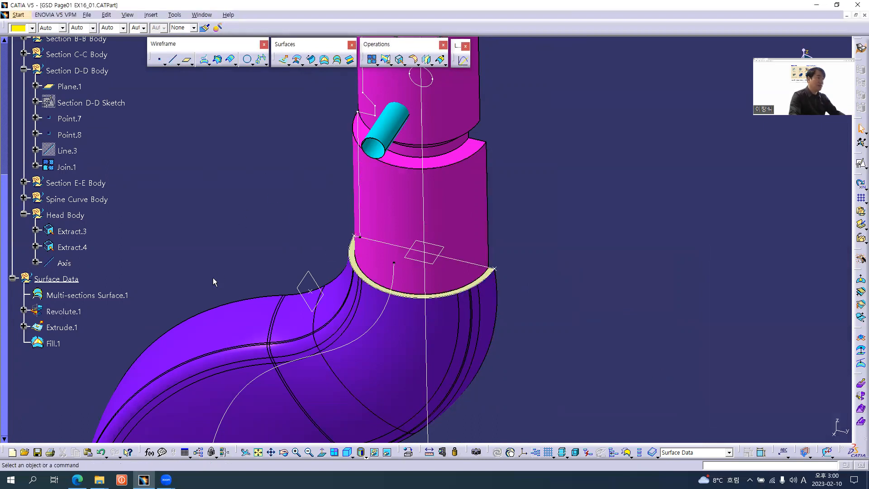
# Step: Color the new fill surface at the head-to-hook junction orange
pyautogui.click(61, 344)
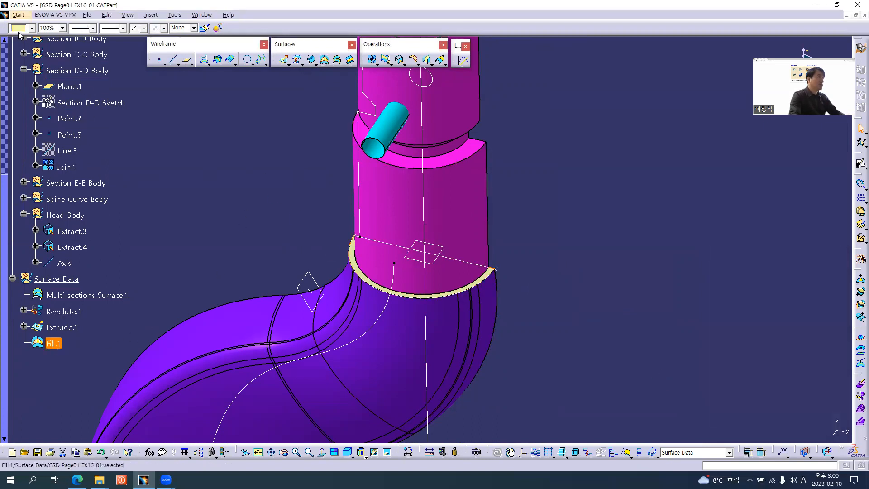
pyautogui.click(19, 28)
pyautogui.click(21, 73)
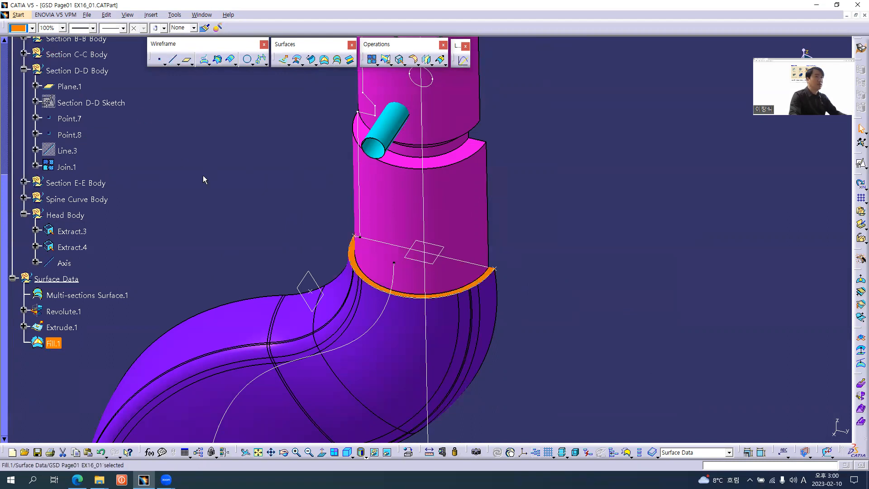
pyautogui.click(229, 189)
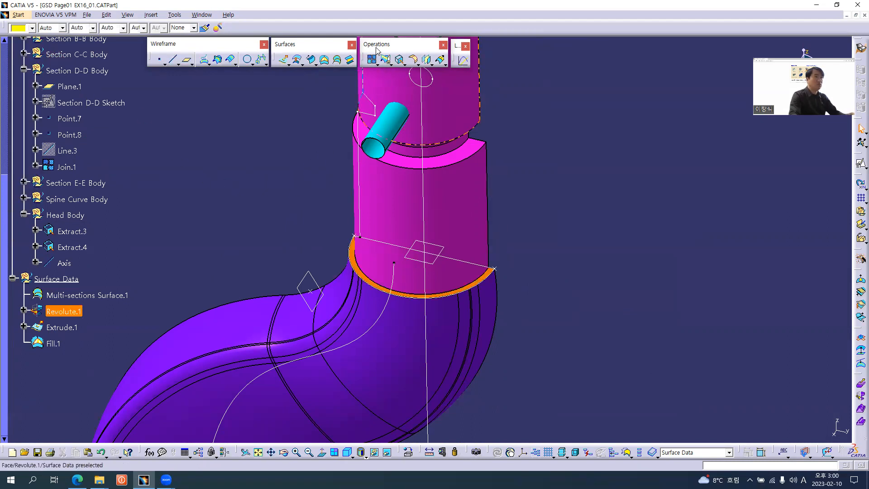
# Step: Collapse the Head Body and Section D-D Body branches and show the Master Sketch at the open hook tip
pyautogui.click(390, 64)
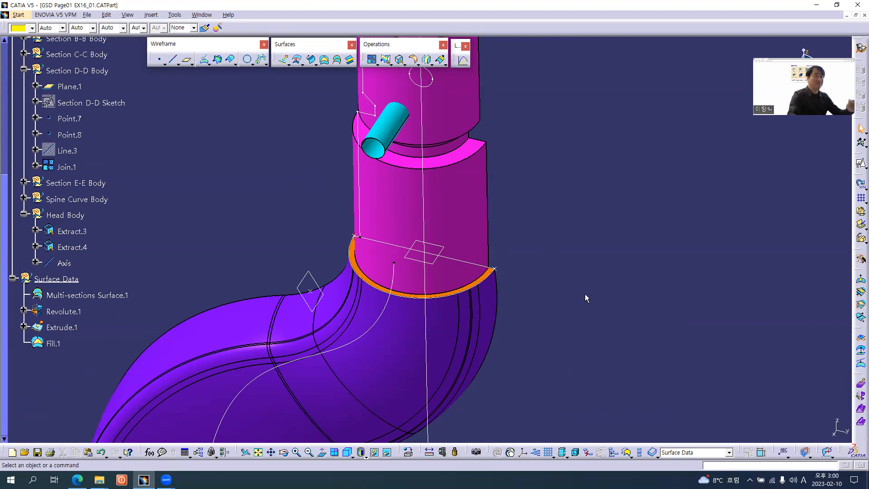
pyautogui.moveTo(356, 283); pyautogui.dragTo(372, 420, button='middle')
pyautogui.moveTo(387, 365); pyautogui.dragTo(329, 277, button='middle')
pyautogui.moveTo(470, 288); pyautogui.dragTo(469, 103, button='middle')
pyautogui.moveTo(488, 234)
pyautogui.mouseDown(button='middle')
pyautogui.moveTo(477, 242)
pyautogui.moveTo(482, 232)
pyautogui.mouseUp(button='middle')
pyautogui.moveTo(296, 206); pyautogui.dragTo(301, 227, button='middle')
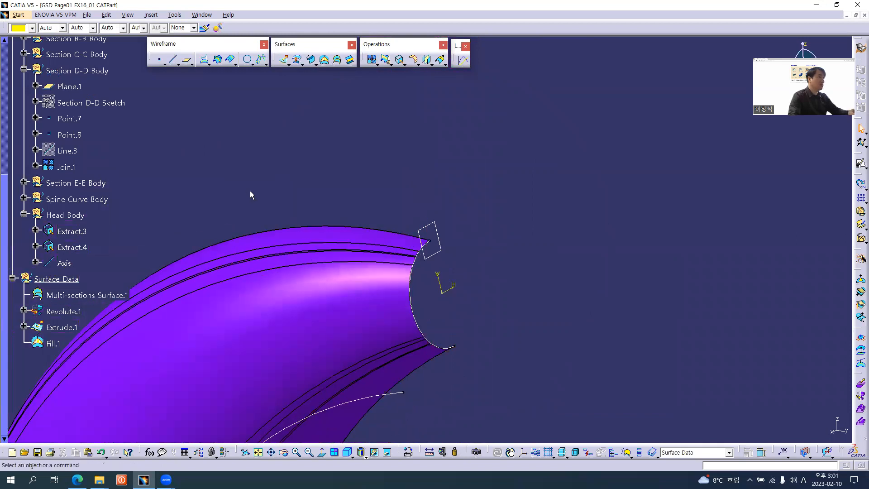
pyautogui.click(24, 214)
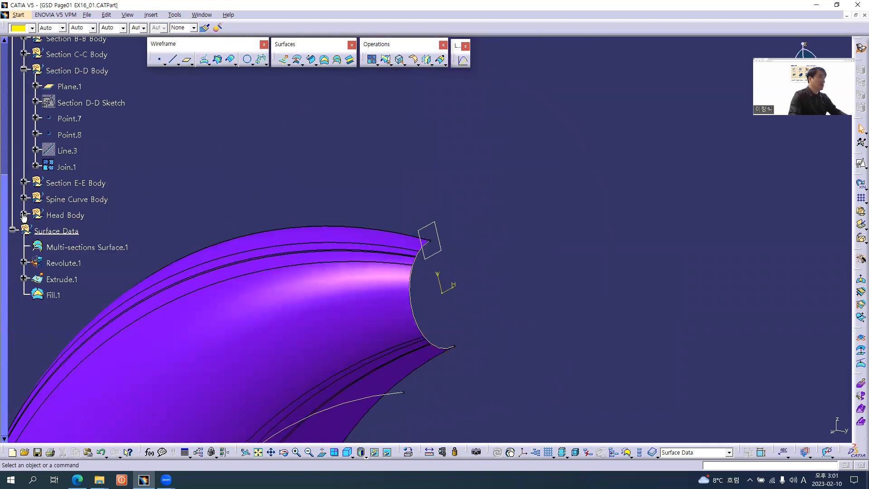
pyautogui.scroll(3, 41, 157)
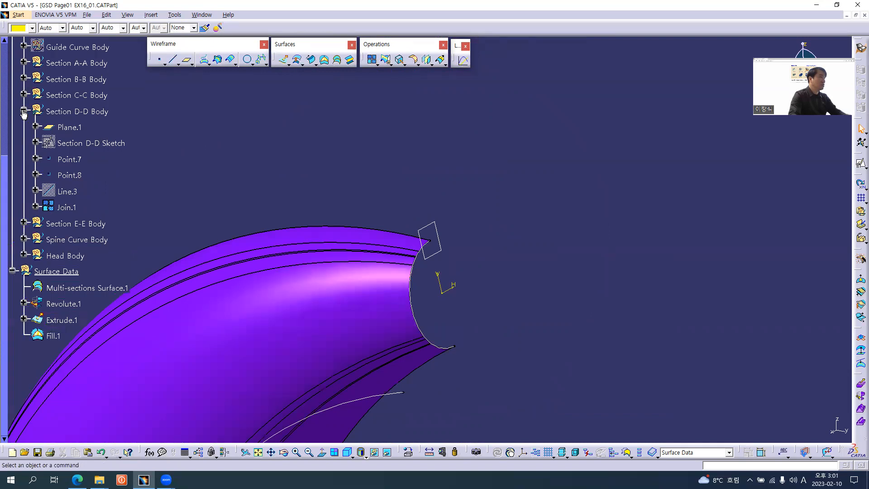
pyautogui.click(24, 111)
pyautogui.scroll(6, 68, 149)
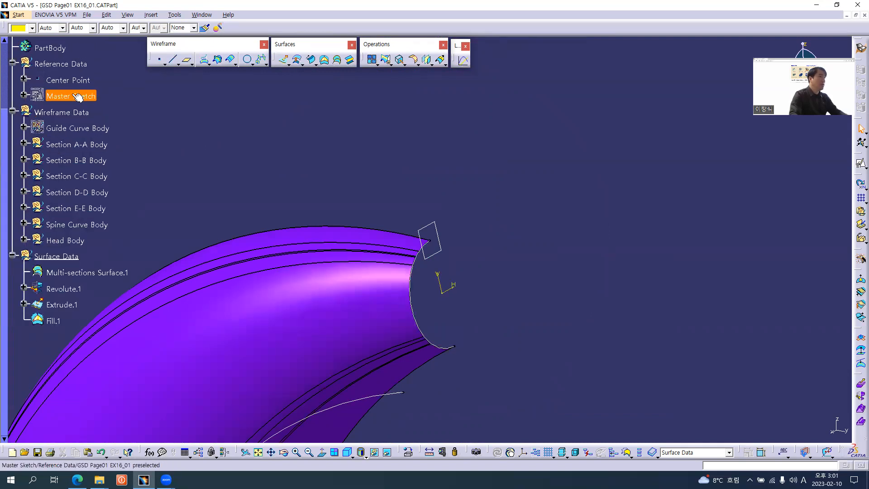
pyautogui.rightClick(78, 97)
pyautogui.click(93, 120)
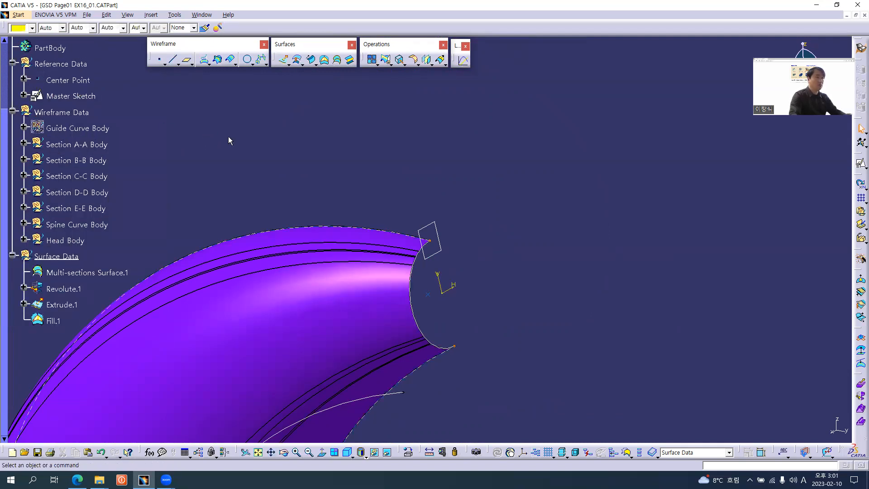
# Step: Open the Master Sketch to check the radius of the hook tip arc, and exit it without changes
pyautogui.click(364, 283)
pyautogui.moveTo(365, 284); pyautogui.dragTo(490, 249, button='middle')
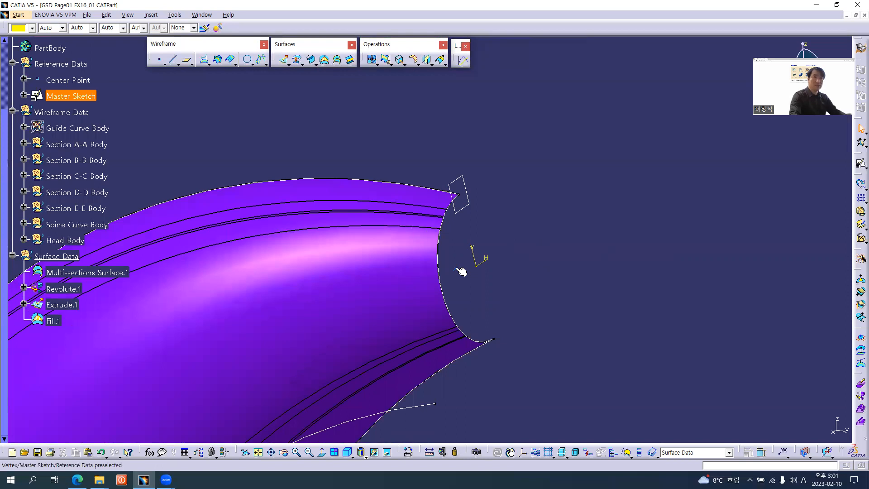
pyautogui.doubleClick(83, 97)
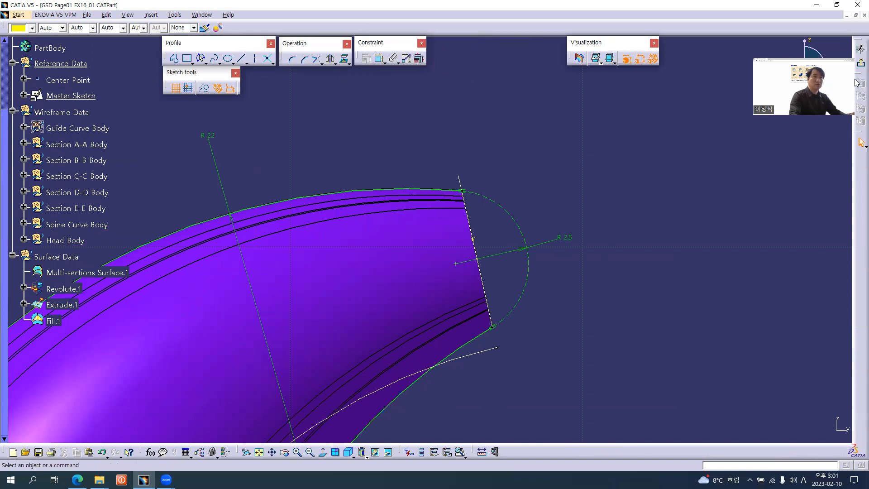
pyautogui.click(860, 63)
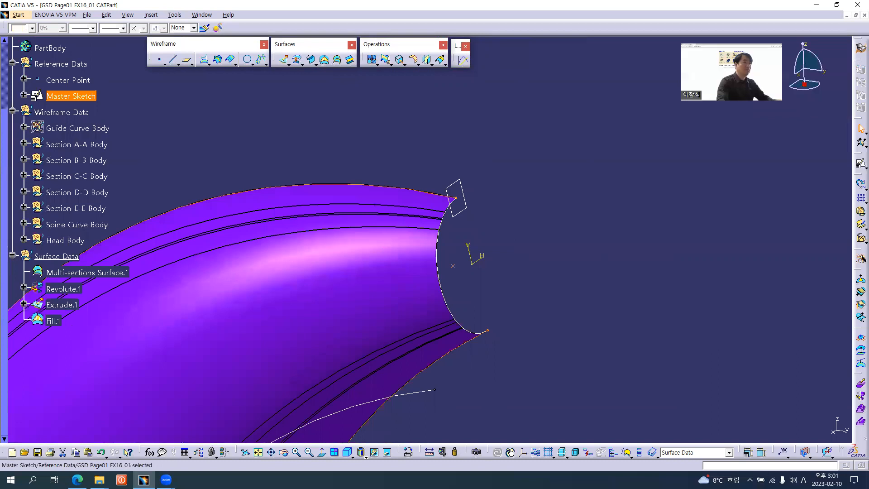
pyautogui.click(414, 118)
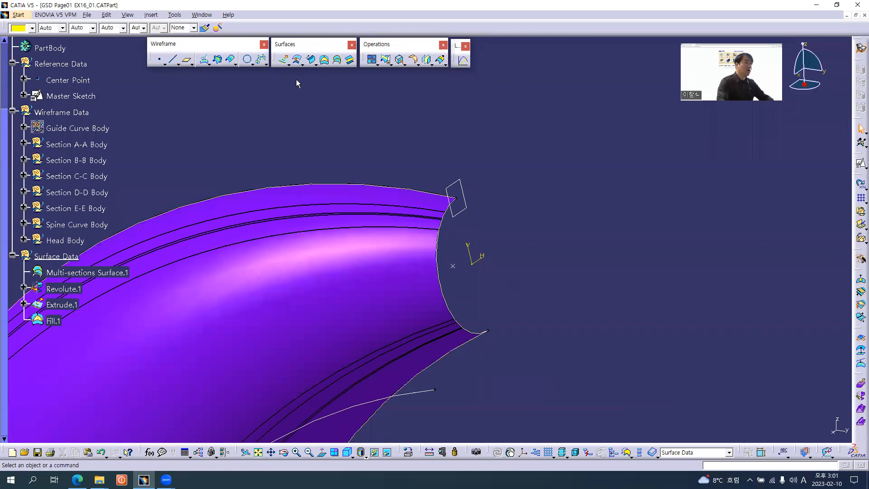
# Step: Create a full sphere surface with a 2.5 mm radius centered on the Master Sketch vertex at the hook tip
pyautogui.click(289, 64)
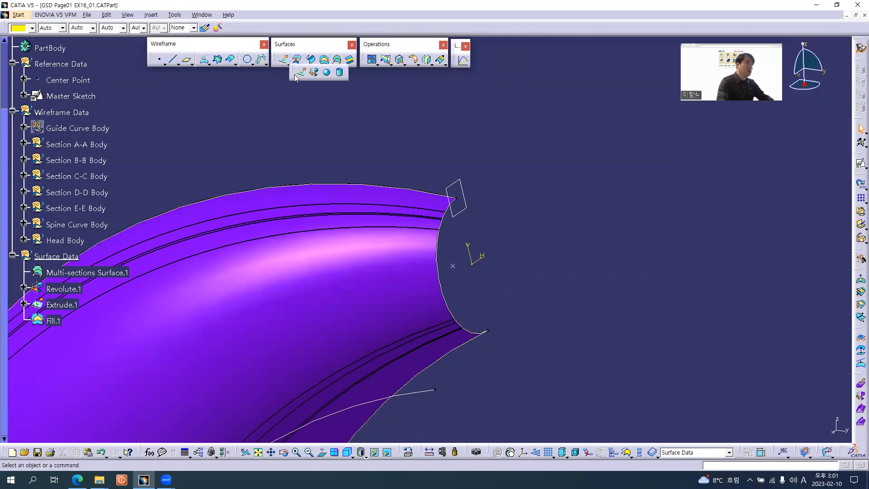
pyautogui.click(328, 74)
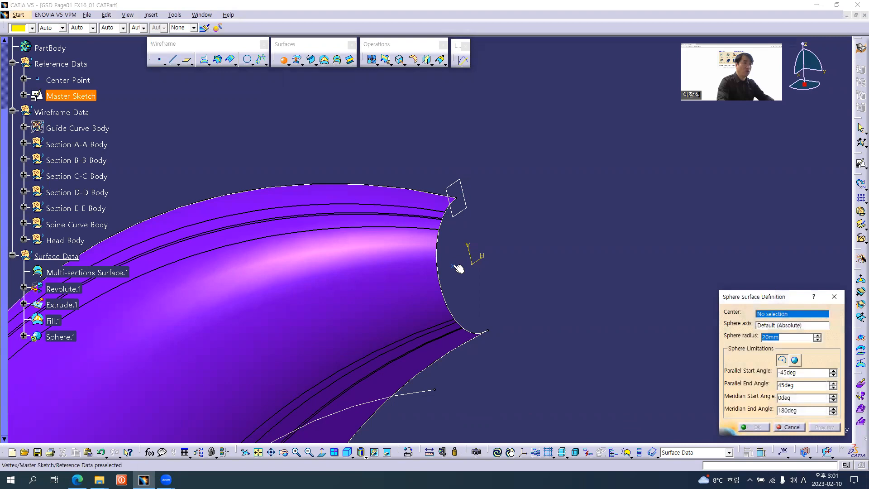
pyautogui.click(457, 268)
pyautogui.click(775, 337)
pyautogui.write('2.5')
pyautogui.press('Return')
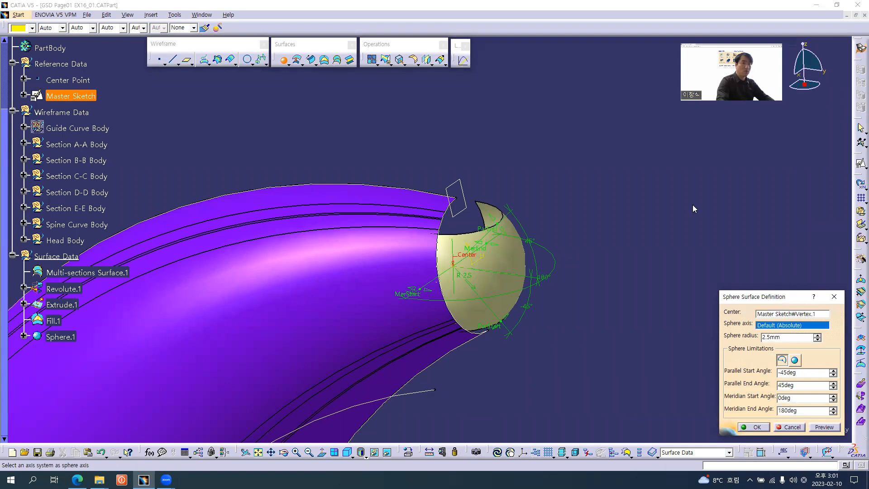
pyautogui.moveTo(780, 297); pyautogui.dragTo(693, 205)
pyautogui.click(708, 269)
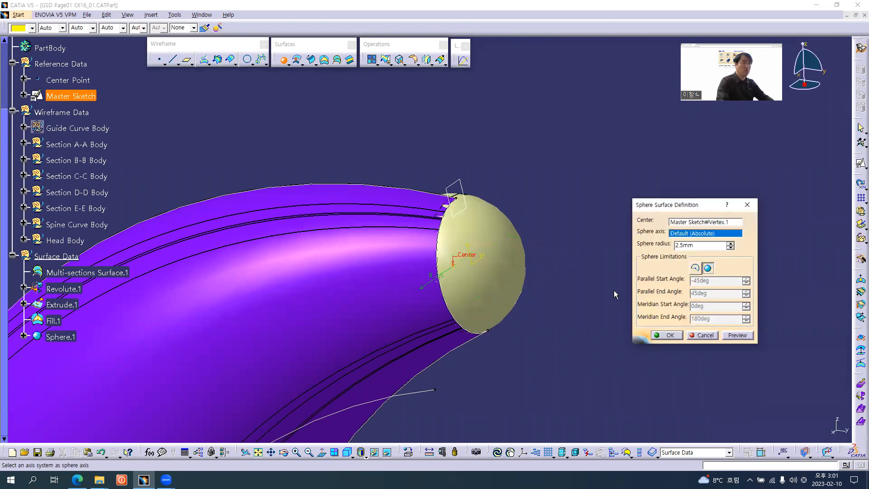
pyautogui.click(668, 335)
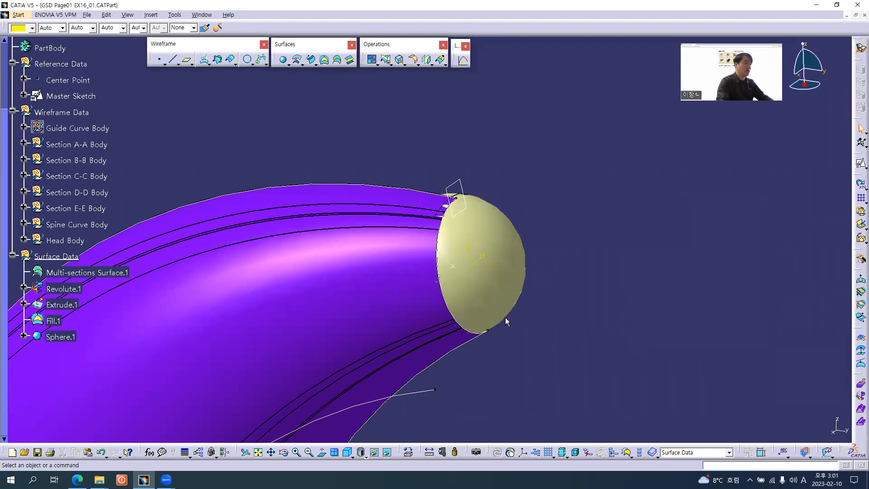
# Step: Color the new sphere at the hook tip salmon pink
pyautogui.click(69, 343)
pyautogui.click(31, 28)
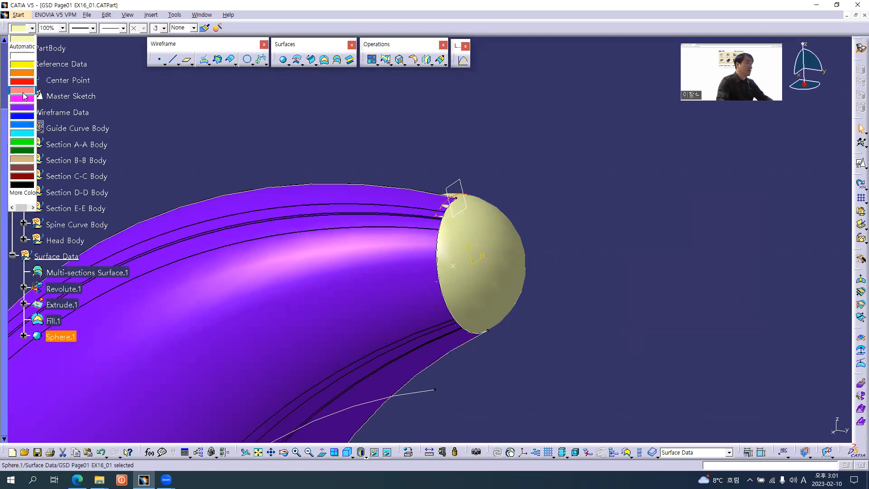
pyautogui.click(23, 91)
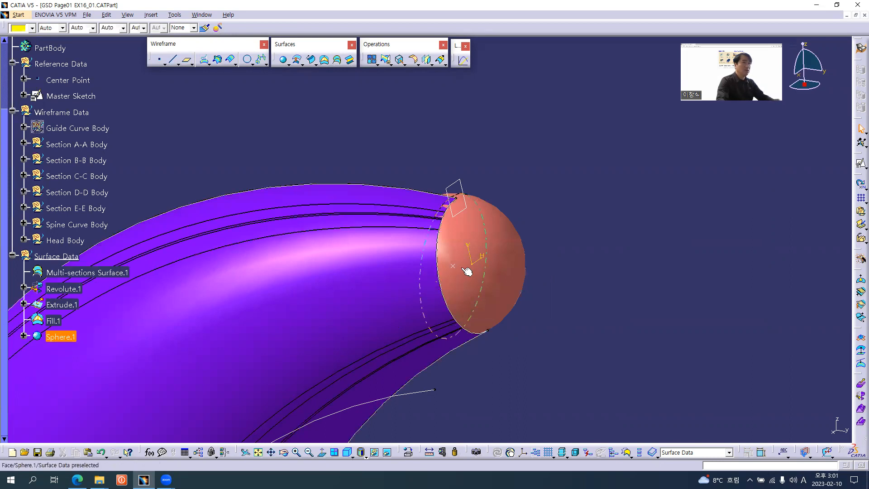
# Step: Hide the Wireframe Data set and the Master Sketch so only the hook surfaces are displayed
pyautogui.moveTo(395, 293); pyautogui.dragTo(294, 330, button='middle')
pyautogui.moveTo(479, 265); pyautogui.dragTo(308, 211, button='middle')
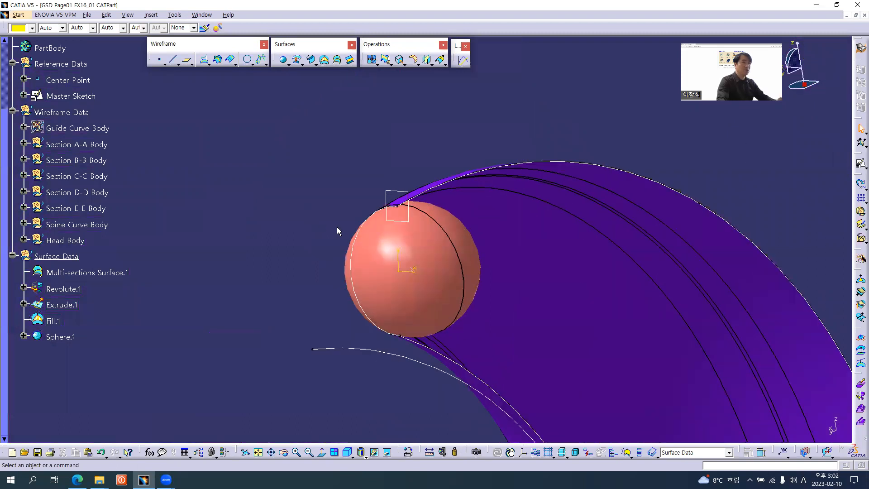
pyautogui.moveTo(481, 284); pyautogui.dragTo(399, 257, button='middle')
pyautogui.moveTo(311, 259)
pyautogui.mouseDown(button='middle')
pyautogui.moveTo(547, 268)
pyautogui.moveTo(443, 217)
pyautogui.mouseUp(button='middle')
pyautogui.moveTo(551, 224); pyautogui.dragTo(380, 317, button='middle')
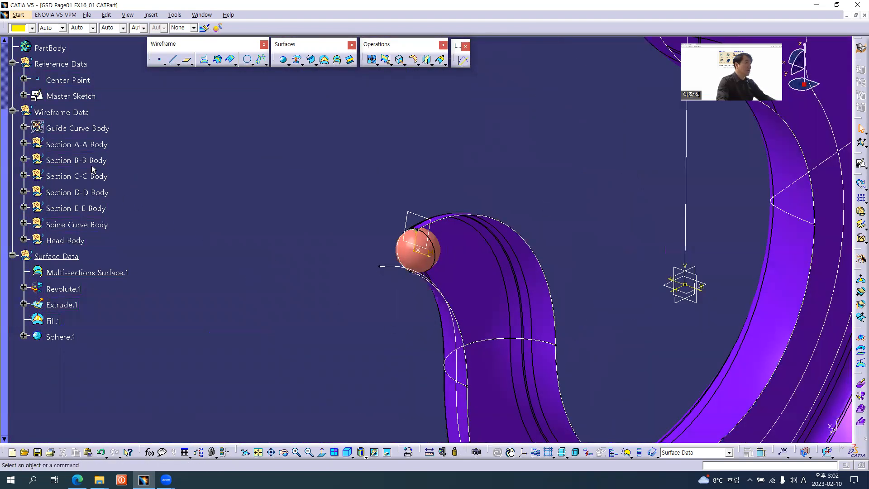
pyautogui.rightClick(70, 115)
pyautogui.click(94, 144)
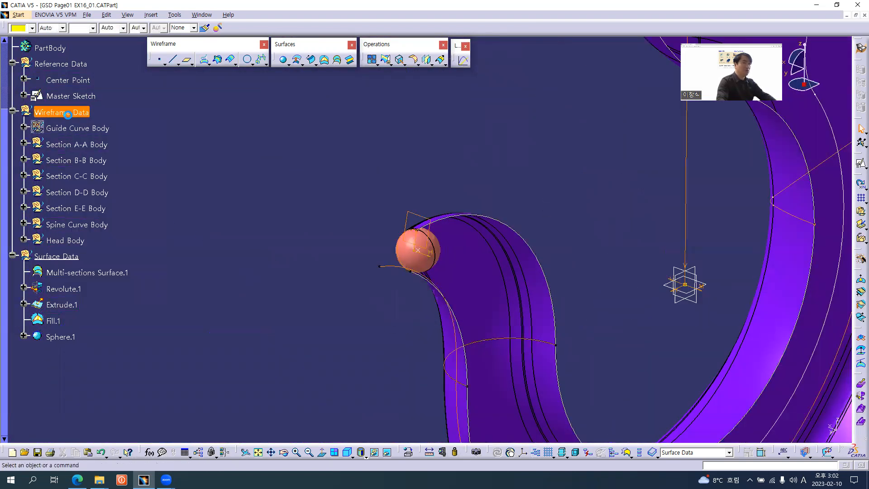
pyautogui.moveTo(247, 252); pyautogui.dragTo(226, 243, button='middle')
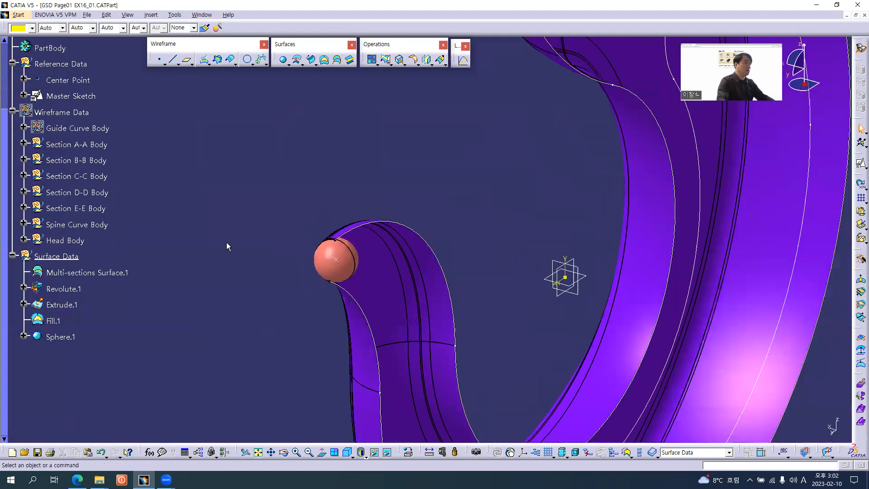
pyautogui.click(65, 97)
pyautogui.rightClick(64, 98)
pyautogui.click(86, 127)
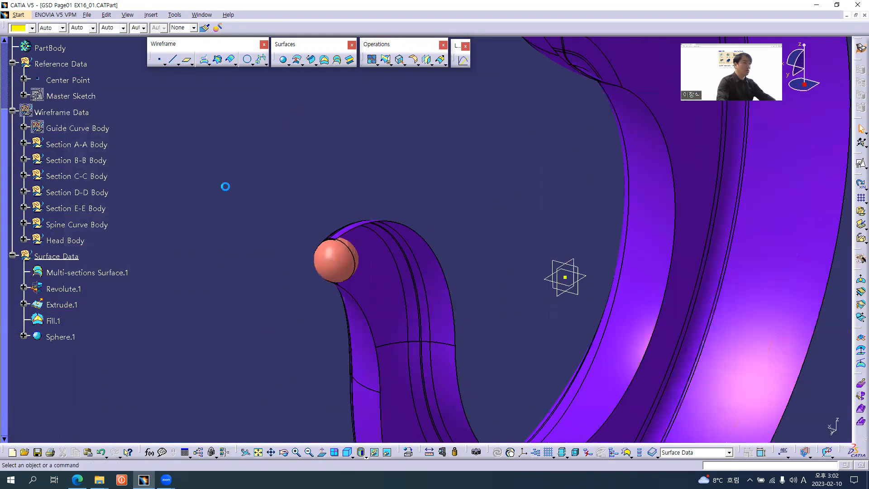
# Step: Define a split of the hook tip sphere with the yz plane as the cutting element
pyautogui.keyDown('ctrl'); pyautogui.moveTo(301, 219); pyautogui.dragTo(313, 255, button='middle'); pyautogui.keyUp('ctrl')
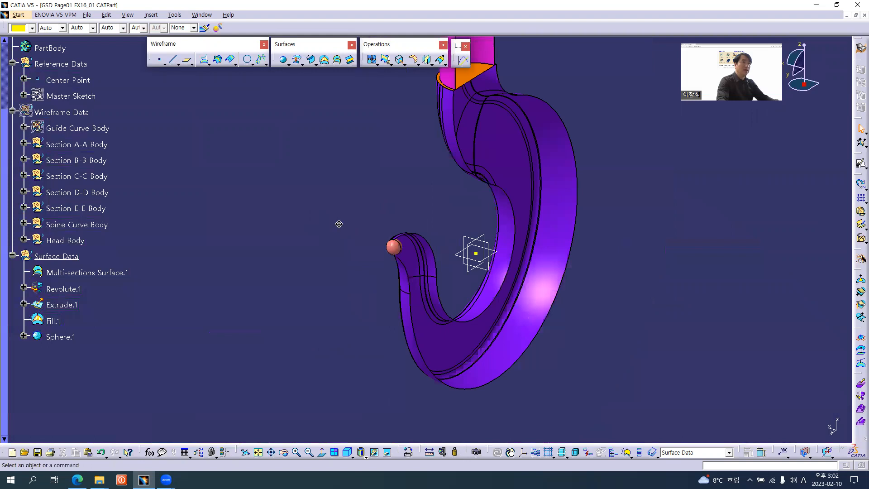
pyautogui.moveTo(339, 224); pyautogui.dragTo(342, 267, button='middle')
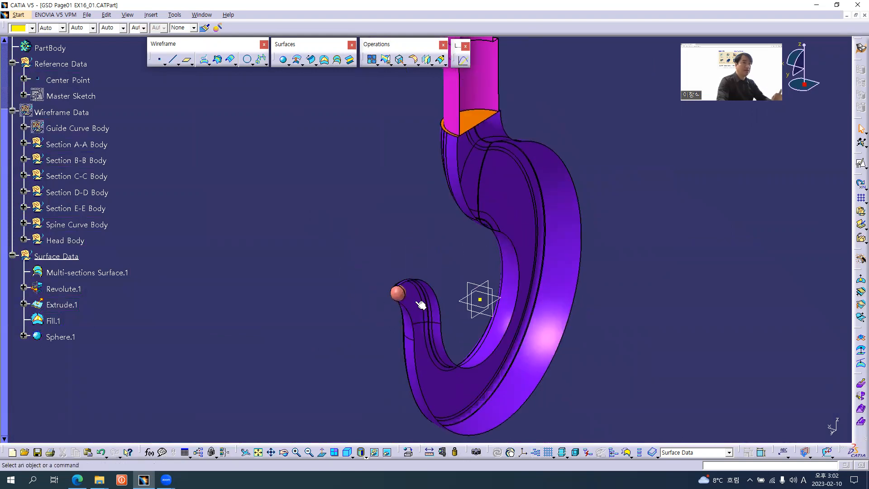
pyautogui.middleClick(397, 294)
pyautogui.keyDown('ctrl'); pyautogui.moveTo(396, 313); pyautogui.dragTo(361, 210, button='middle'); pyautogui.keyUp('ctrl')
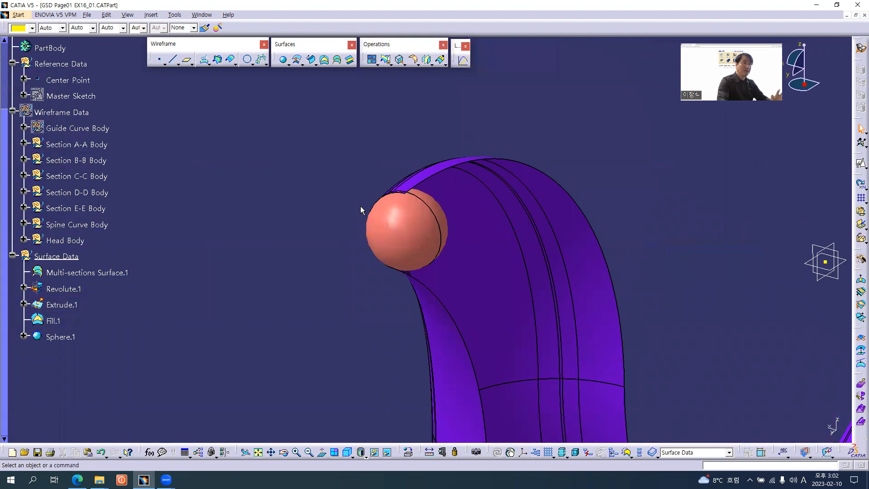
pyautogui.moveTo(357, 268); pyautogui.dragTo(324, 180, button='middle')
pyautogui.moveTo(331, 178); pyautogui.dragTo(554, 219, button='middle')
pyautogui.click(451, 145)
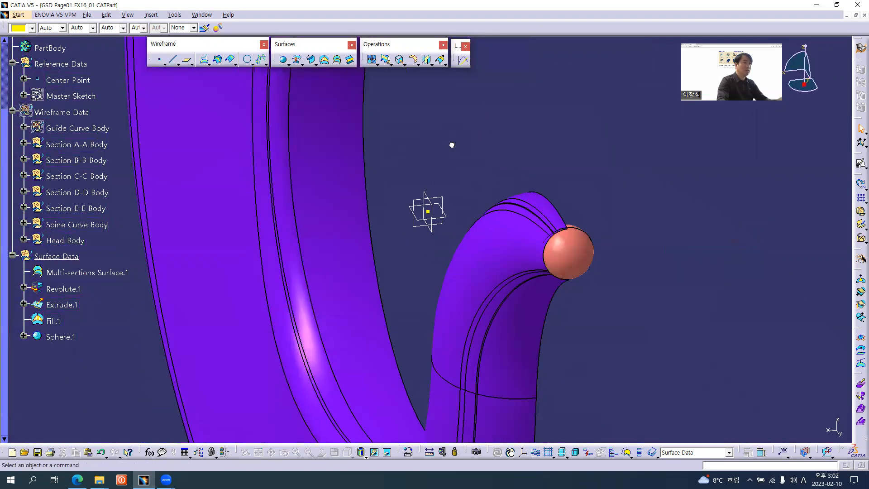
pyautogui.click(391, 64)
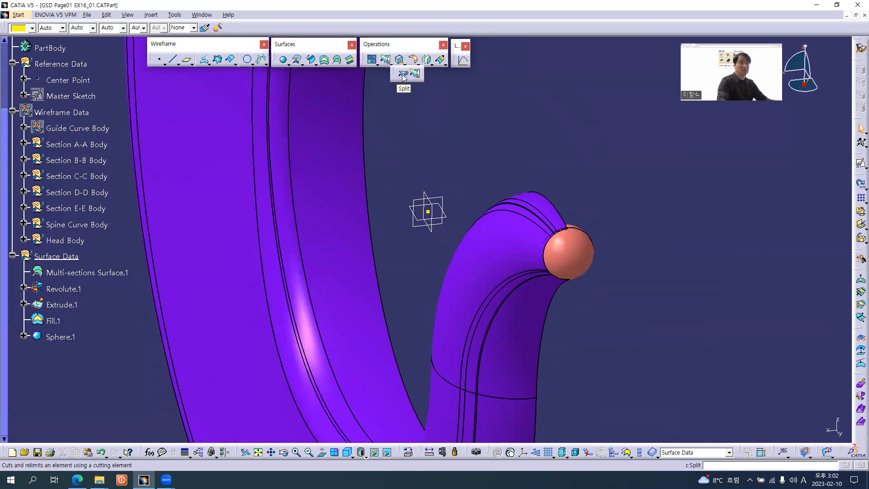
pyautogui.click(402, 74)
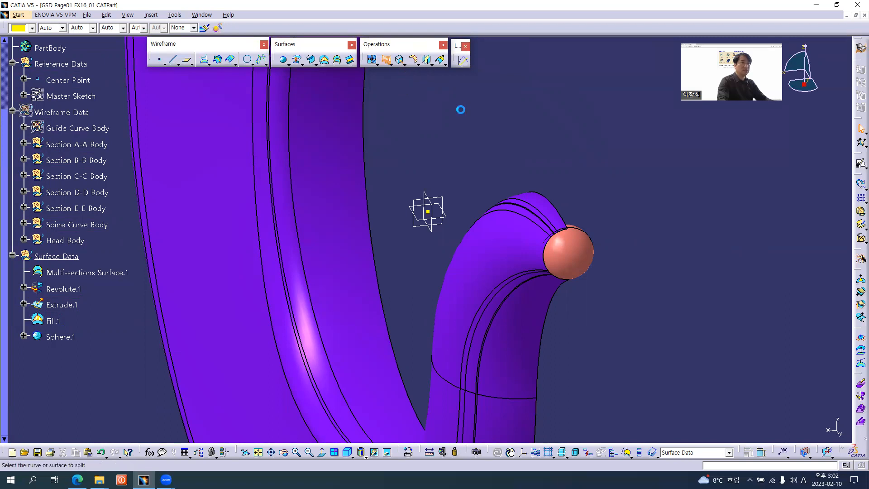
pyautogui.click(576, 255)
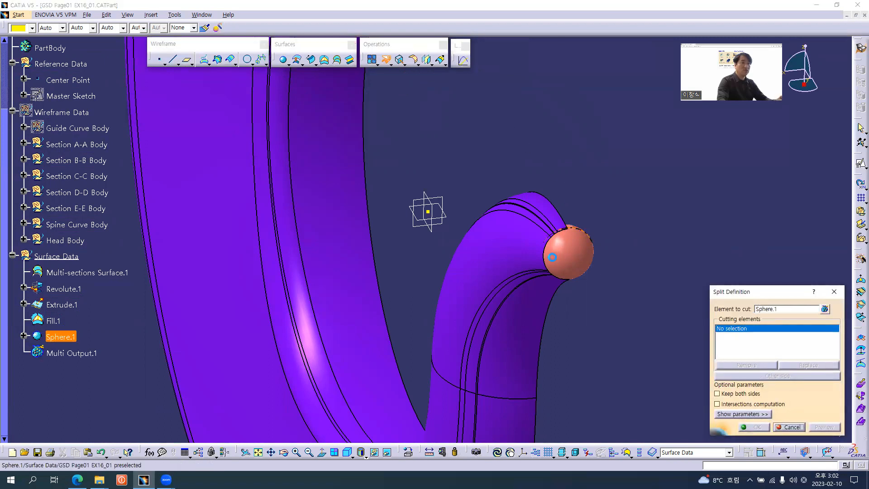
pyautogui.click(437, 235)
pyautogui.moveTo(429, 269); pyautogui.dragTo(501, 260, button='middle')
pyautogui.moveTo(553, 210); pyautogui.dragTo(669, 258, button='middle')
pyautogui.click(762, 294)
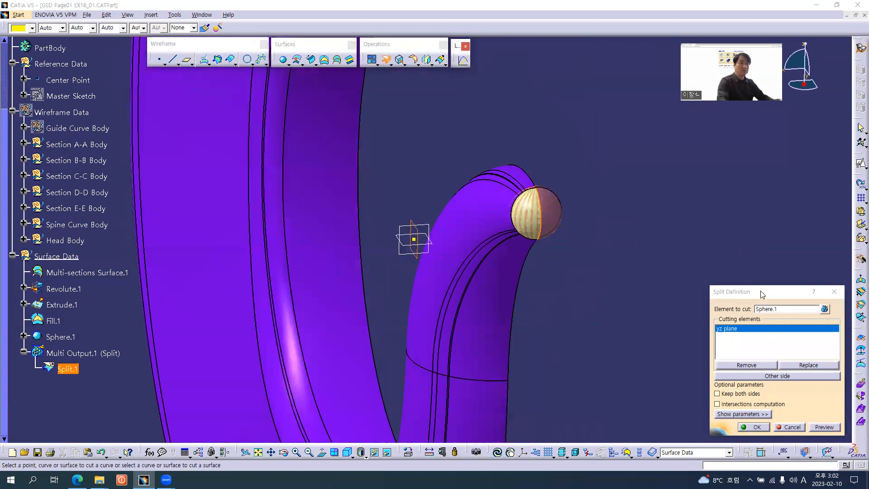
# Step: Switch the kept side of the sphere split back and forth to compare both halves
pyautogui.moveTo(762, 294); pyautogui.dragTo(700, 178)
pyautogui.click(714, 260)
pyautogui.click(714, 260)
pyautogui.click(714, 260)
pyautogui.moveTo(466, 311); pyautogui.dragTo(580, 219, button='middle')
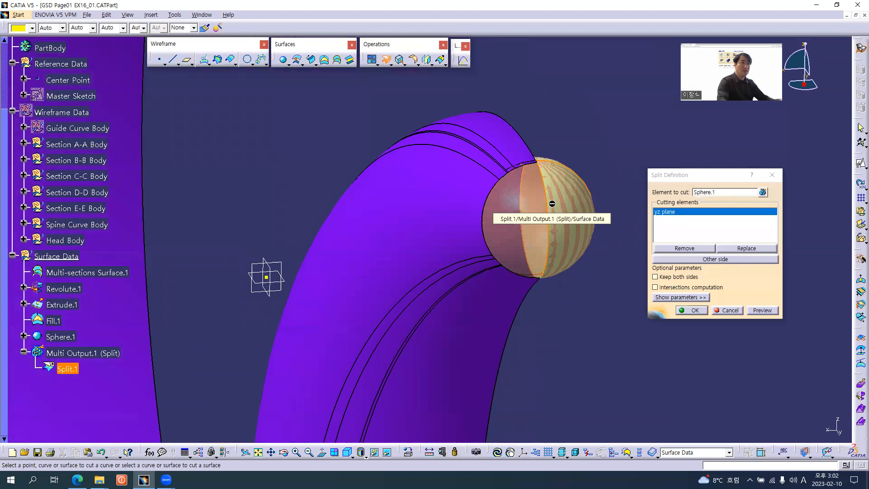
pyautogui.click(672, 259)
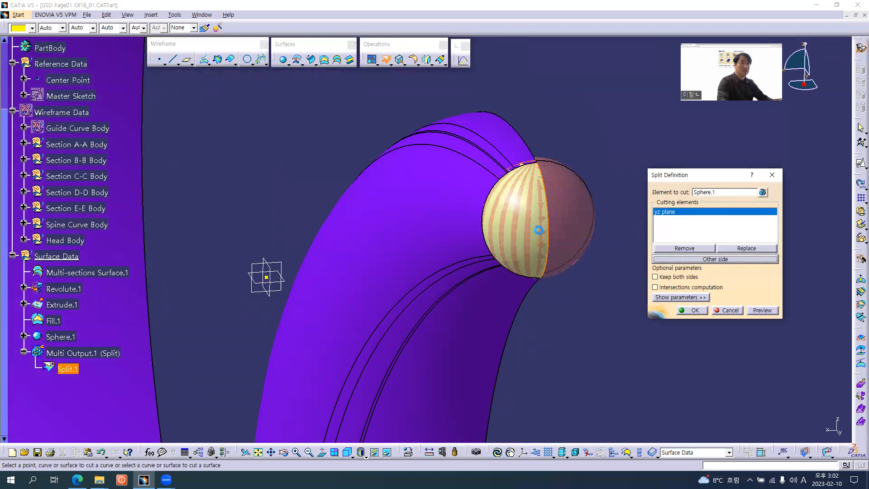
# Step: Add Plane.3 of the Section E-E Body as second cutting element of the hook tip sphere split and complete the split
pyautogui.moveTo(513, 245); pyautogui.dragTo(492, 208, button='middle')
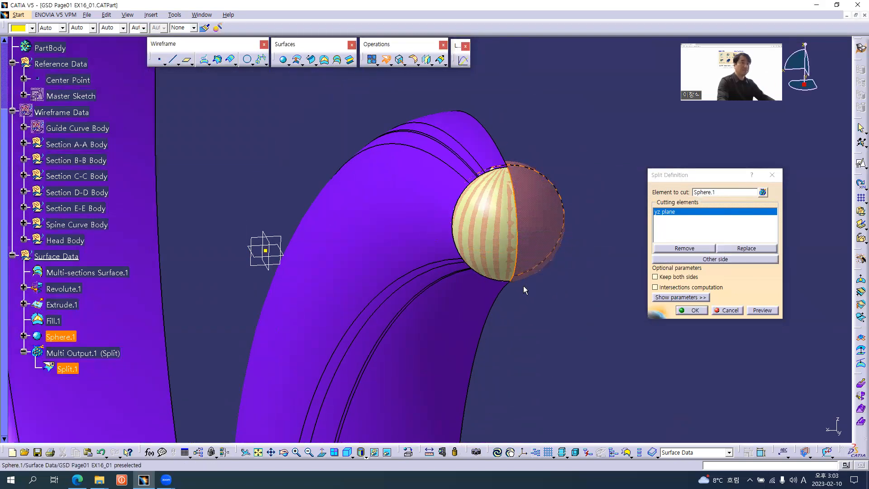
pyautogui.moveTo(514, 291); pyautogui.dragTo(485, 217, button='middle')
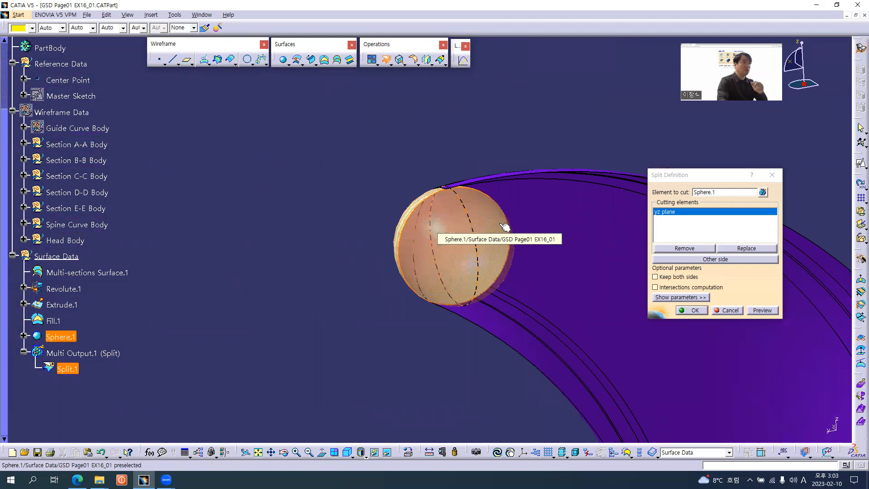
pyautogui.click(23, 208)
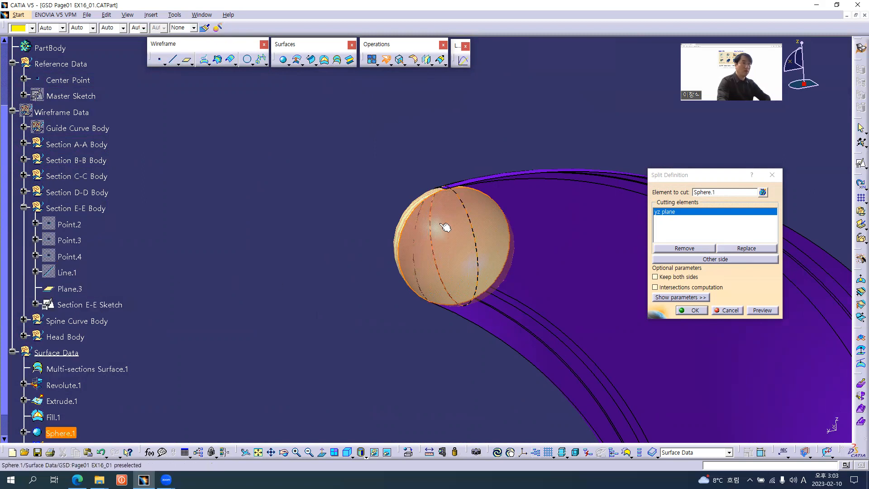
pyautogui.click(72, 289)
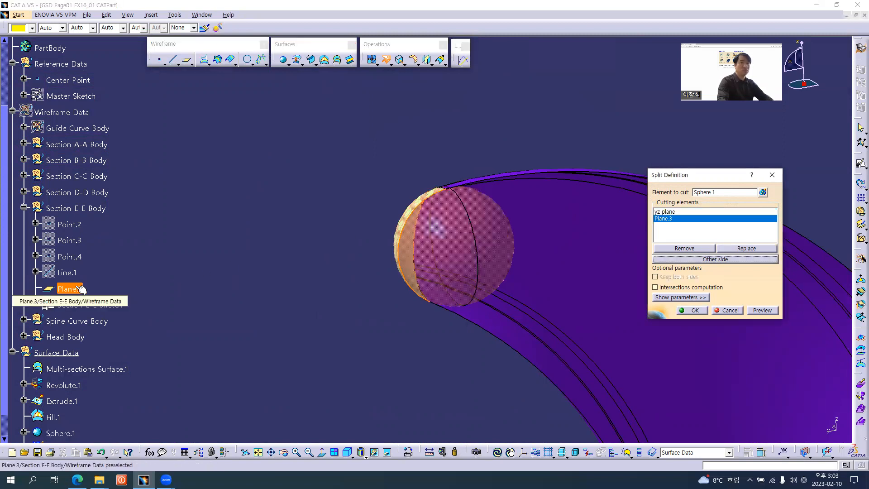
pyautogui.moveTo(318, 290); pyautogui.dragTo(609, 272, button='middle')
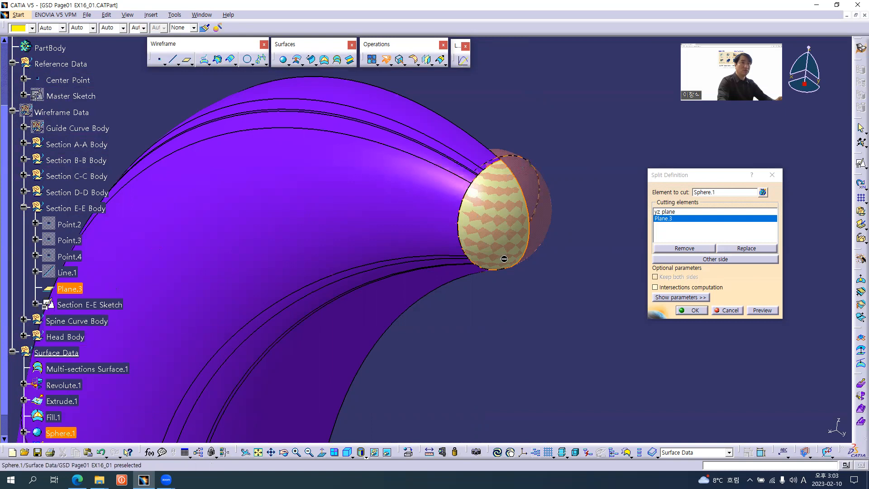
pyautogui.click(695, 310)
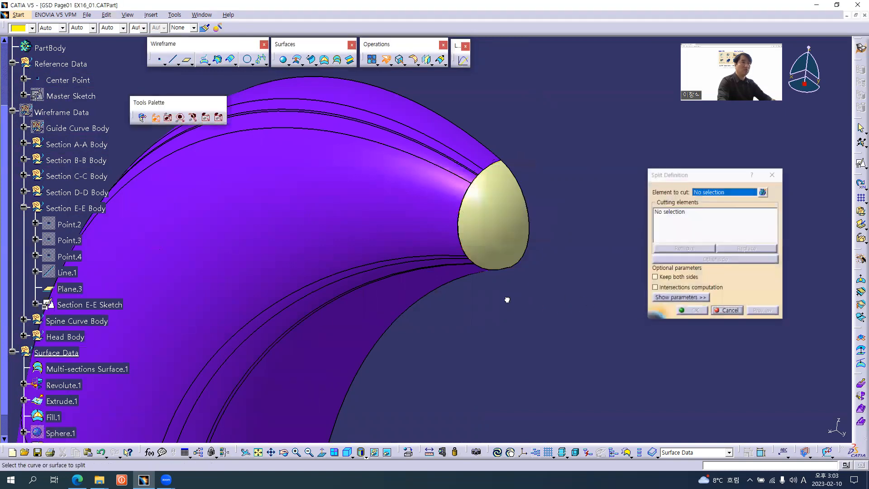
pyautogui.click(729, 312)
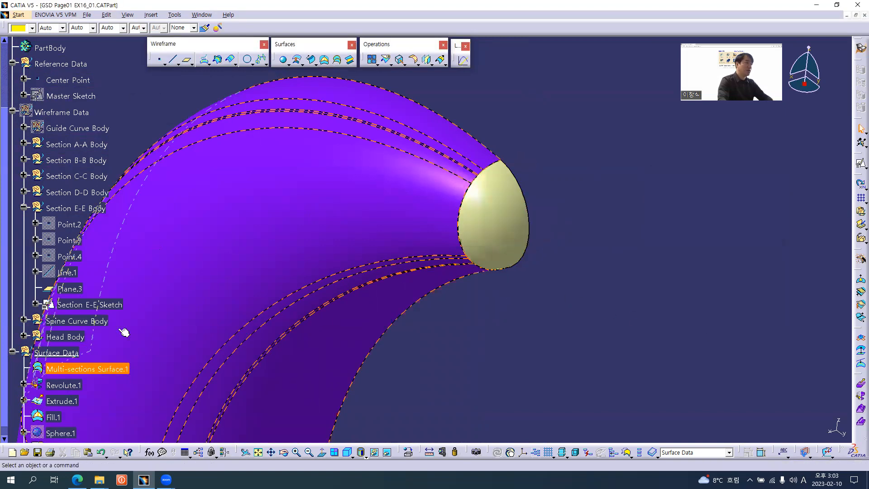
# Step: Color the split surface at the hook tip bright green and view the whole hook
pyautogui.scroll(-3, 86, 317)
pyautogui.click(58, 288)
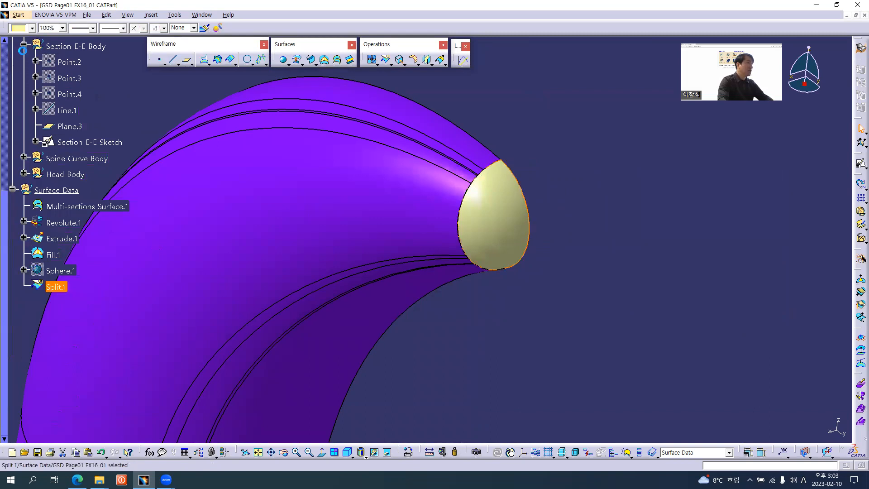
pyautogui.click(32, 28)
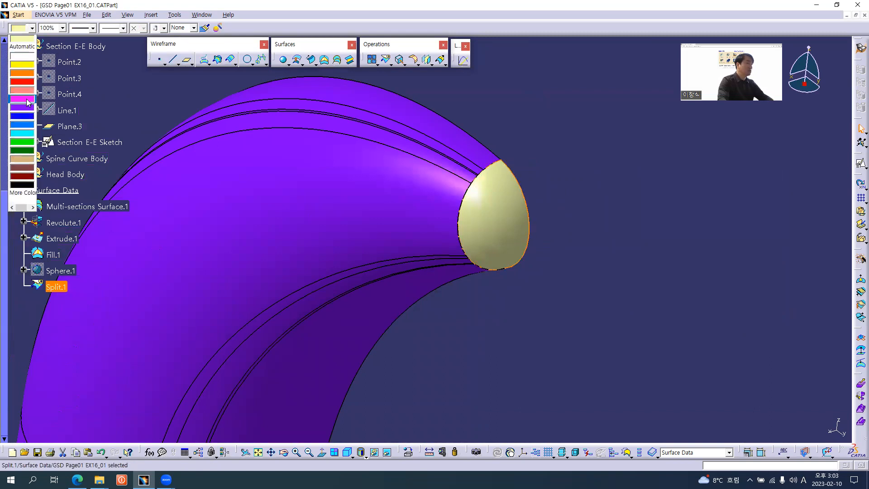
pyautogui.click(27, 141)
pyautogui.moveTo(446, 180); pyautogui.dragTo(434, 214, button='middle')
pyautogui.moveTo(372, 202); pyautogui.dragTo(373, 176, button='middle')
pyautogui.moveTo(507, 257); pyautogui.dragTo(552, 203, button='middle')
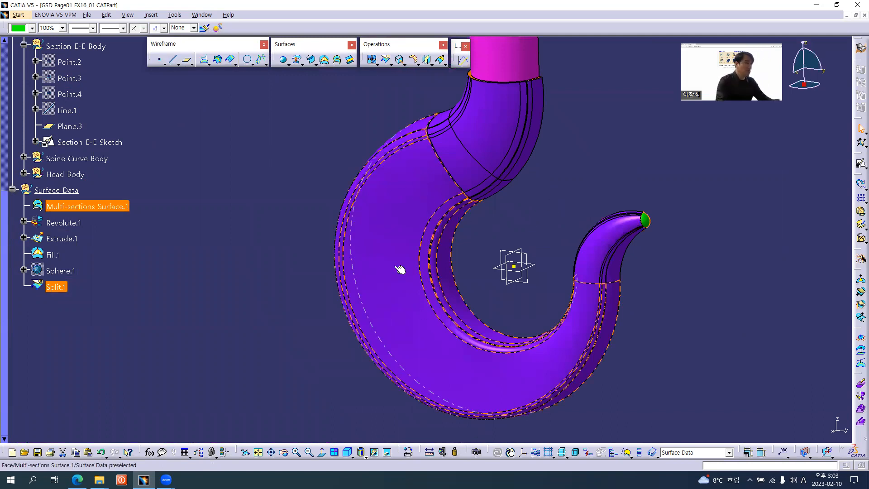
# Step: Switch to the Hook_Text_New.pdf drawing in the browser and read the notes on surface quality, forming draft and unspecified fillets
pyautogui.hotkey('alt', 'Tab')
pyautogui.hotkey('alt', 'Tab')
pyautogui.hotkey('alt', 'Tab')
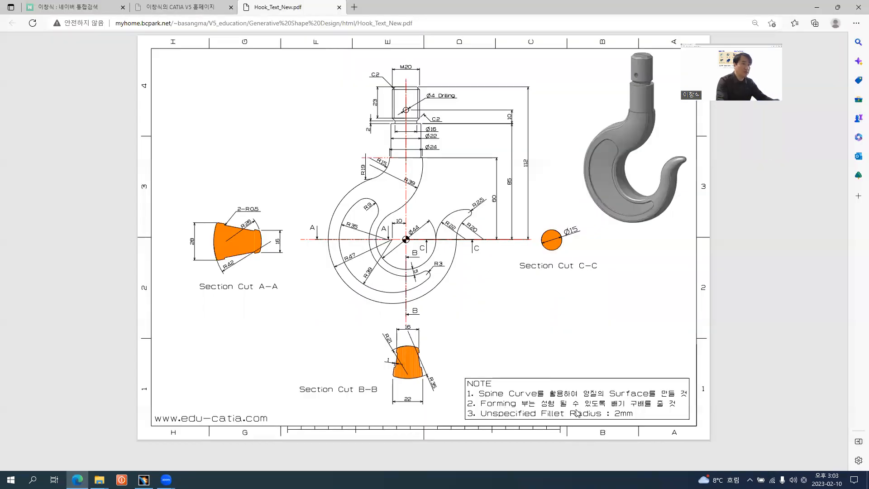
pyautogui.keyDown('ctrl'); pyautogui.scroll(2, 577, 412); pyautogui.keyUp('ctrl')
pyautogui.keyDown('ctrl'); pyautogui.scroll(4, 603, 410); pyautogui.keyUp('ctrl')
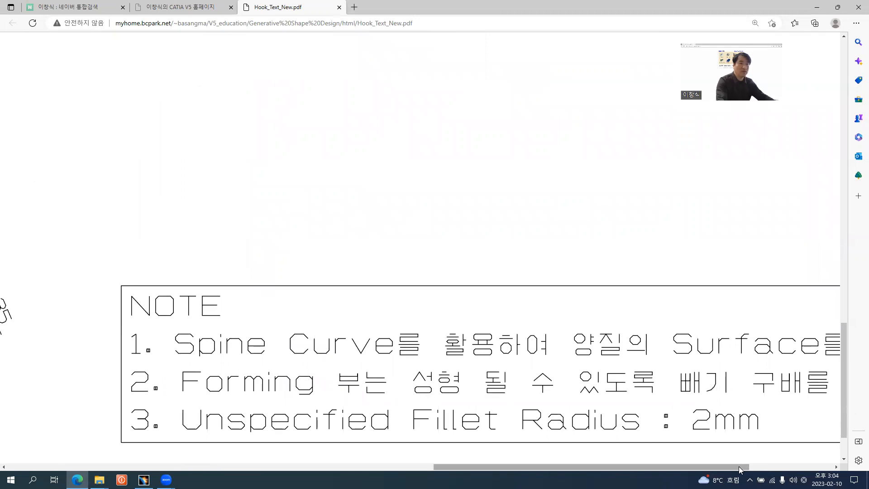
pyautogui.moveTo(739, 466); pyautogui.dragTo(797, 458)
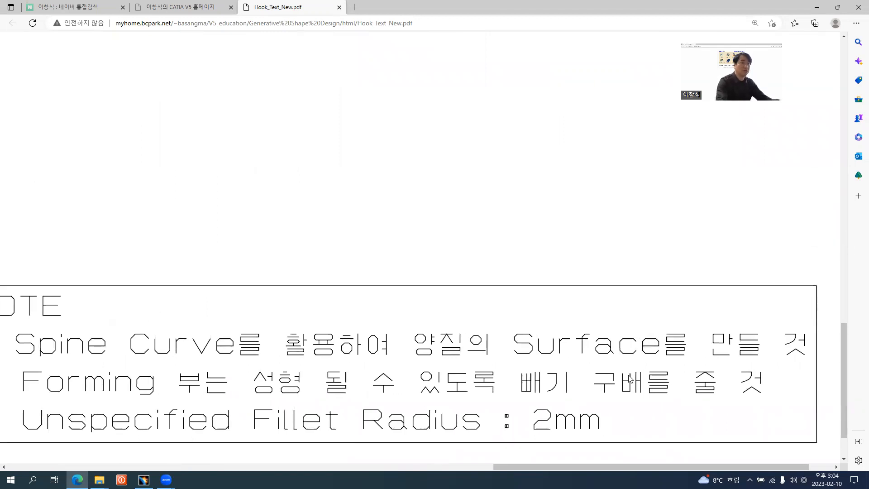
pyautogui.keyDown('ctrl'); pyautogui.scroll(-3, 601, 380); pyautogui.keyUp('ctrl')
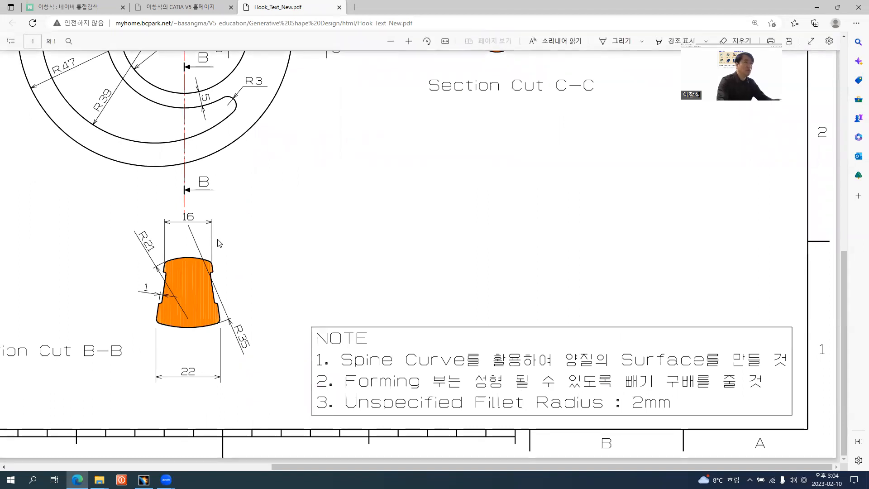
# Step: Examine the forming recess outline in the hook's front view and its profile in Section Cut A-A
pyautogui.keyDown('ctrl'); pyautogui.scroll(-1, 226, 256); pyautogui.keyUp('ctrl')
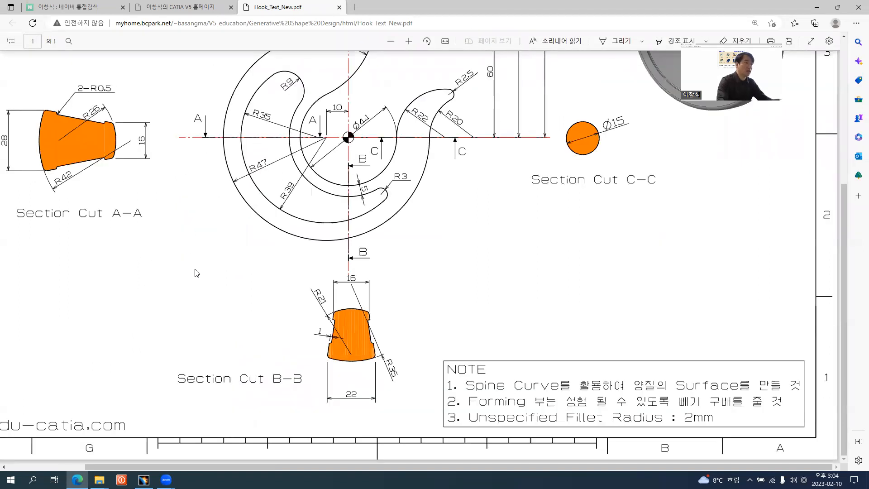
pyautogui.keyDown('ctrl'); pyautogui.scroll(2, 252, 140); pyautogui.keyUp('ctrl')
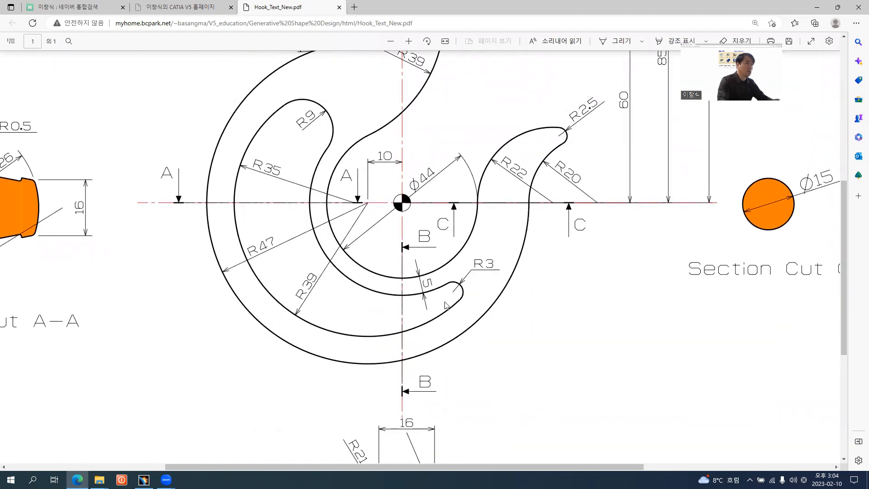
pyautogui.moveTo(371, 469); pyautogui.dragTo(225, 467)
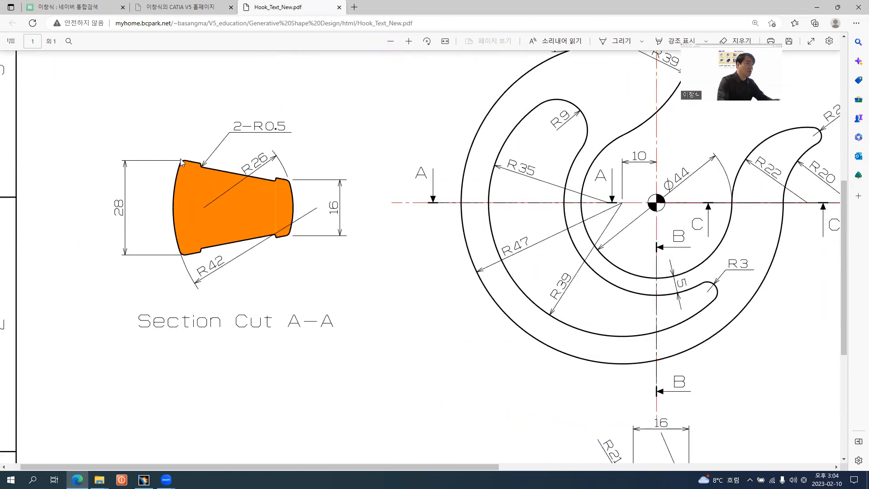
pyautogui.keyDown('ctrl'); pyautogui.scroll(2, 181, 159); pyautogui.keyUp('ctrl')
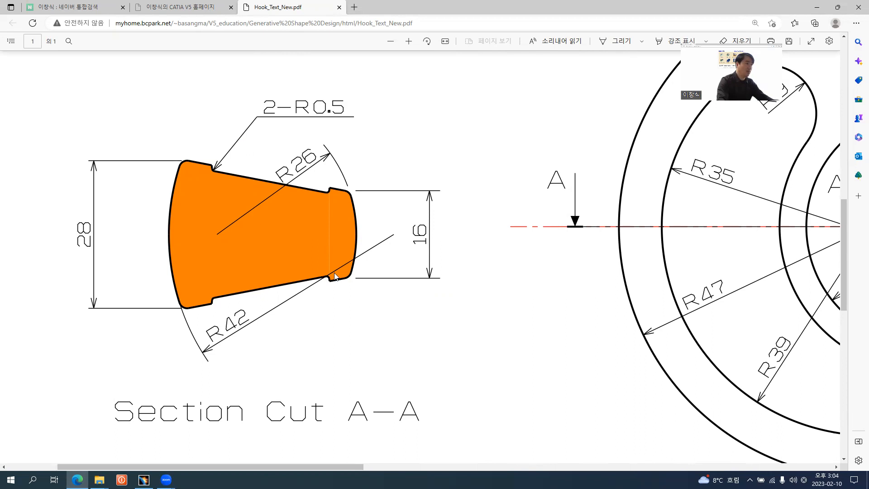
pyautogui.keyDown('ctrl'); pyautogui.scroll(3, 189, 319); pyautogui.keyUp('ctrl')
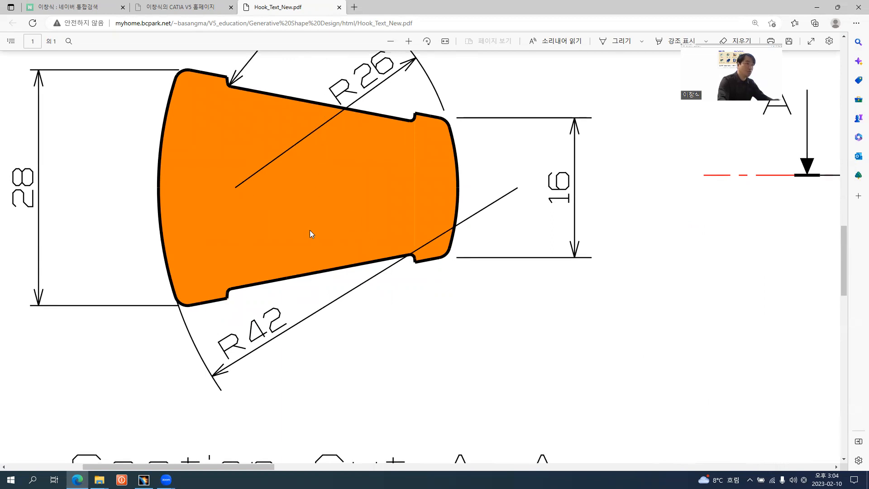
pyautogui.keyDown('ctrl'); pyautogui.scroll(-3, 243, 305); pyautogui.keyUp('ctrl')
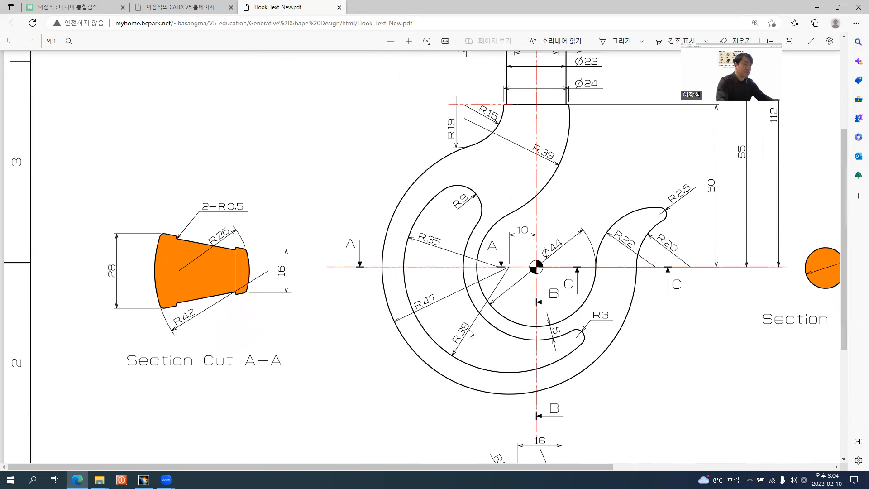
# Step: Switch back to CATIA, collapse the Section E-E Body and show the Wireframe Data set again
pyautogui.hotkey('alt', 'Tab')
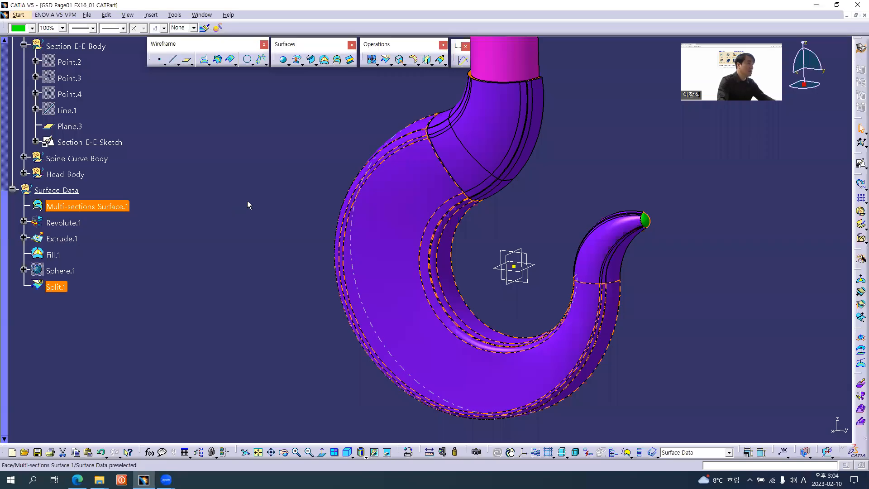
pyautogui.click(247, 200)
pyautogui.scroll(3, 247, 200)
pyautogui.click(23, 166)
pyautogui.scroll(3, 203, 178)
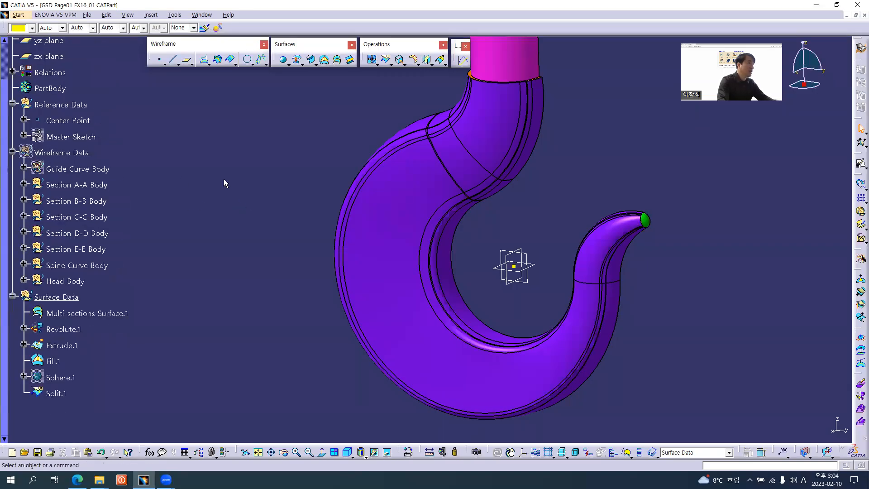
pyautogui.rightClick(71, 152)
pyautogui.click(104, 174)
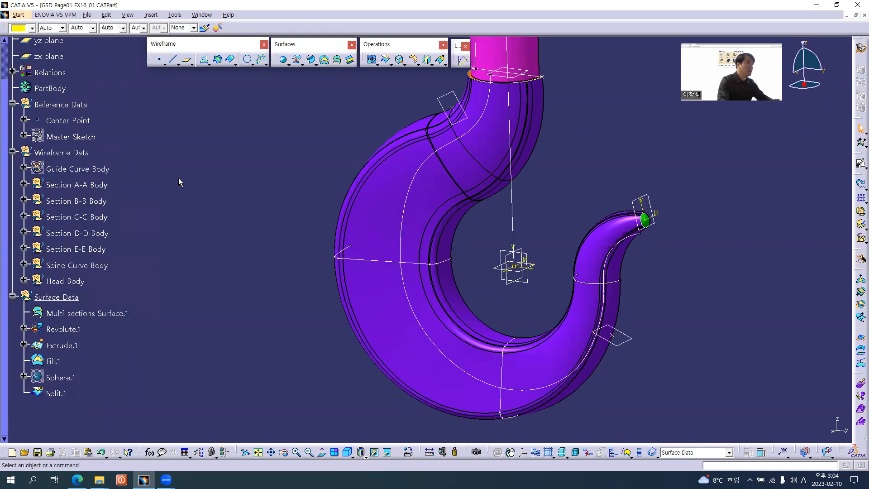
# Step: Insert a geometrical set named Forming Body with Wireframe Data as its father
pyautogui.hotkey('alt', 'i')
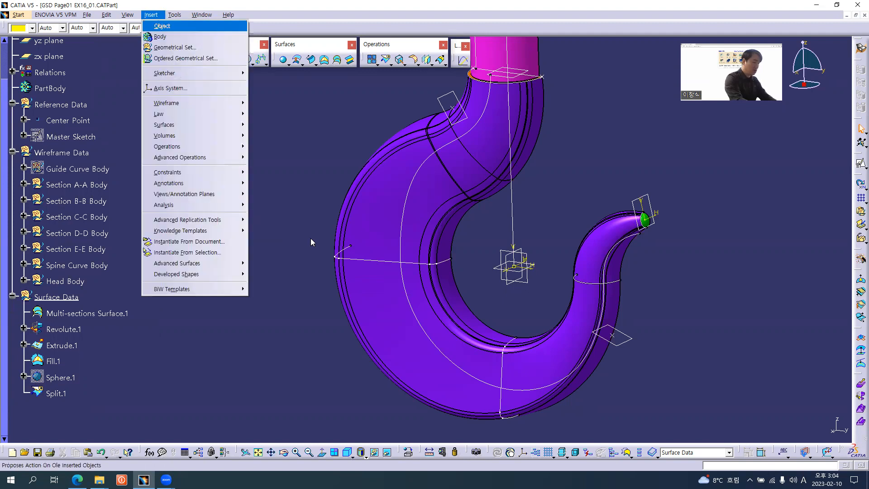
pyautogui.press('g')
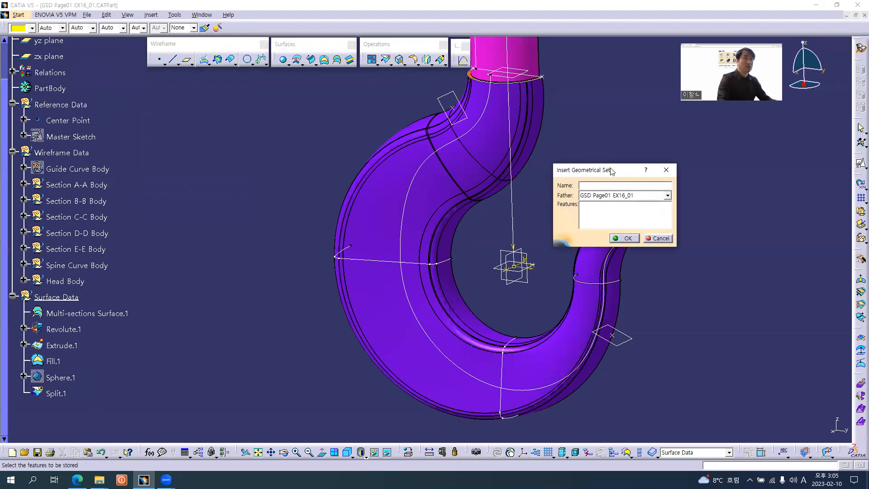
pyautogui.click(64, 153)
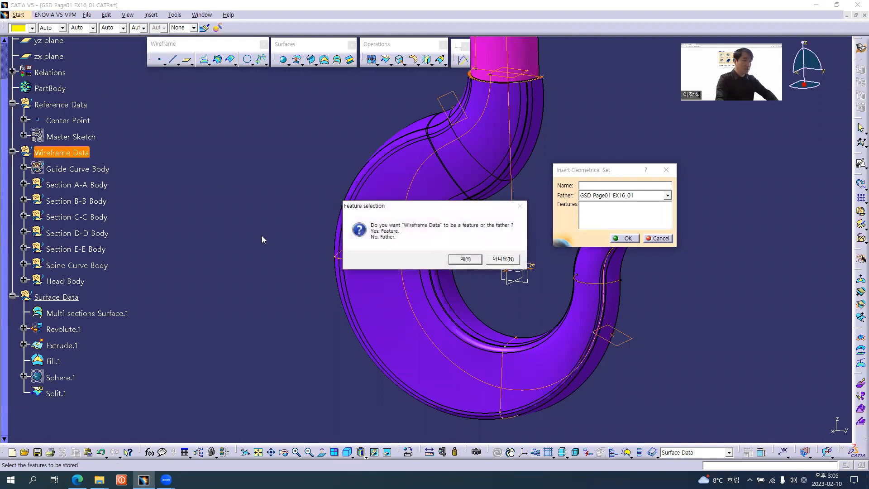
pyautogui.click(502, 258)
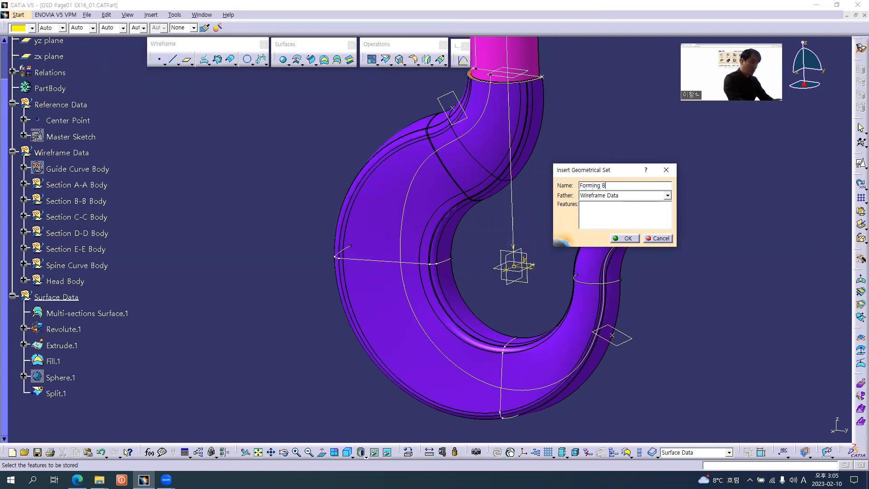
pyautogui.click(625, 238)
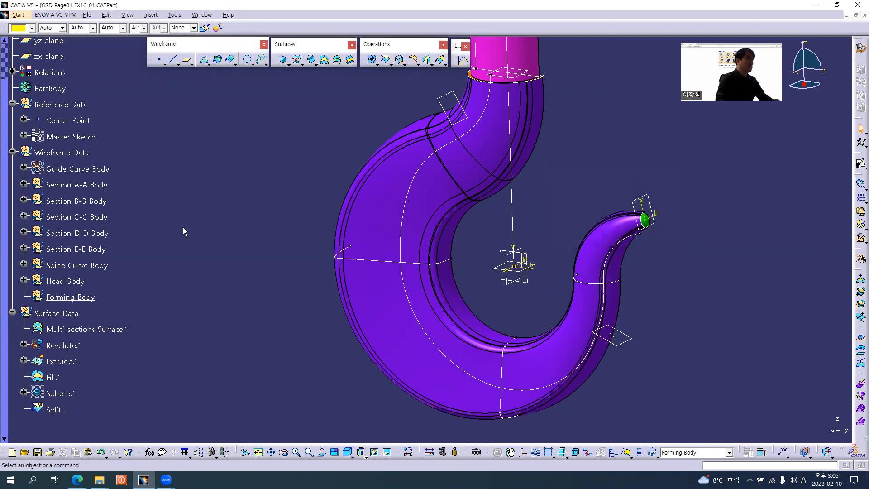
# Step: Hide the five section bodies, the Spine Curve Body and the Head Body, and show the Master Sketch
pyautogui.click(76, 185)
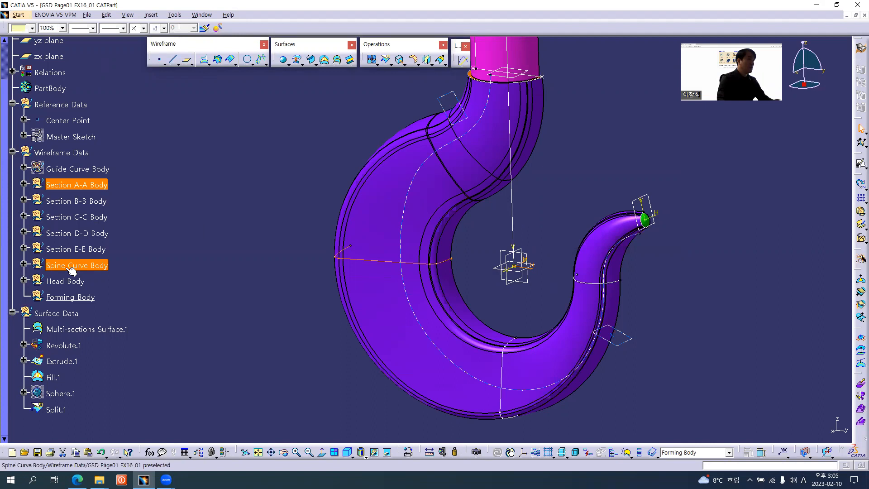
pyautogui.keyDown('shift'); pyautogui.click(66, 281); pyautogui.keyUp('shift')
pyautogui.rightClick(66, 282)
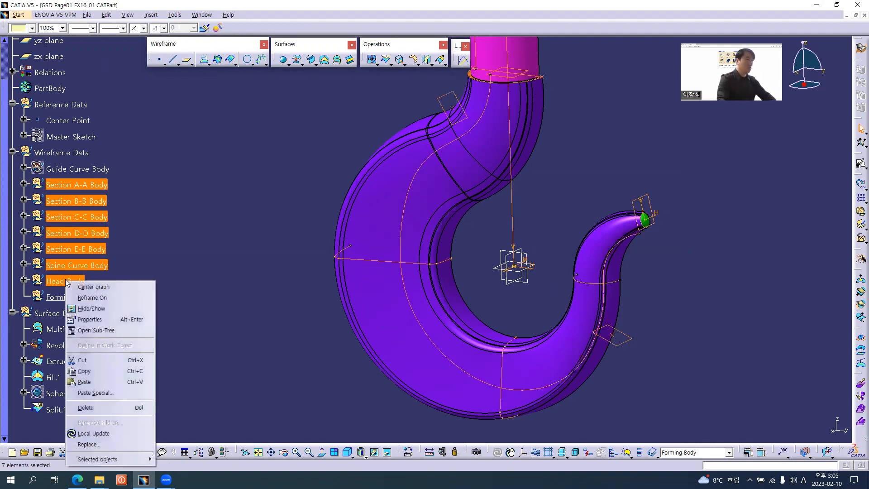
pyautogui.click(88, 308)
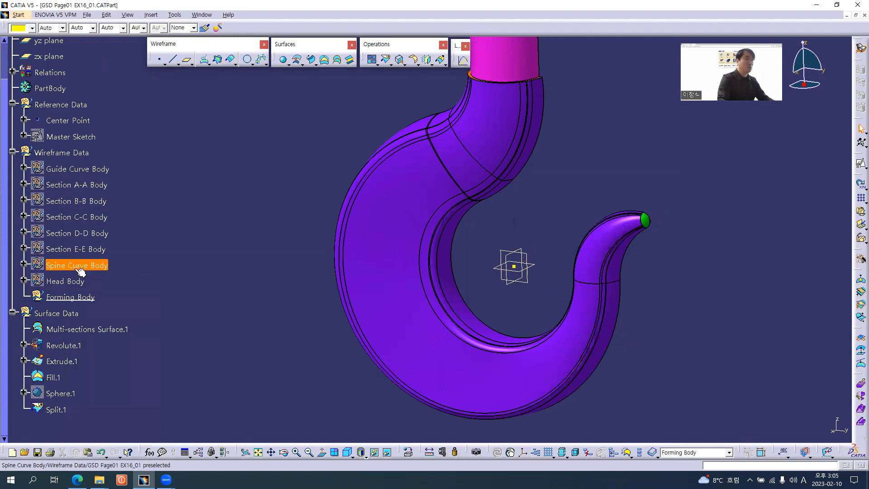
pyautogui.rightClick(73, 137)
pyautogui.click(94, 167)
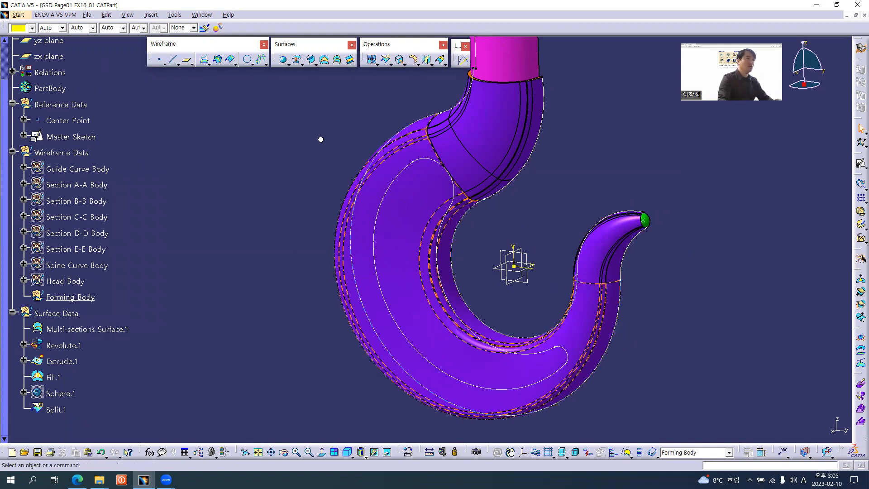
# Step: Extract the closed forming outline from the Master Sketch with Tangent continuity propagation, and hide the Master Sketch
pyautogui.click(399, 60)
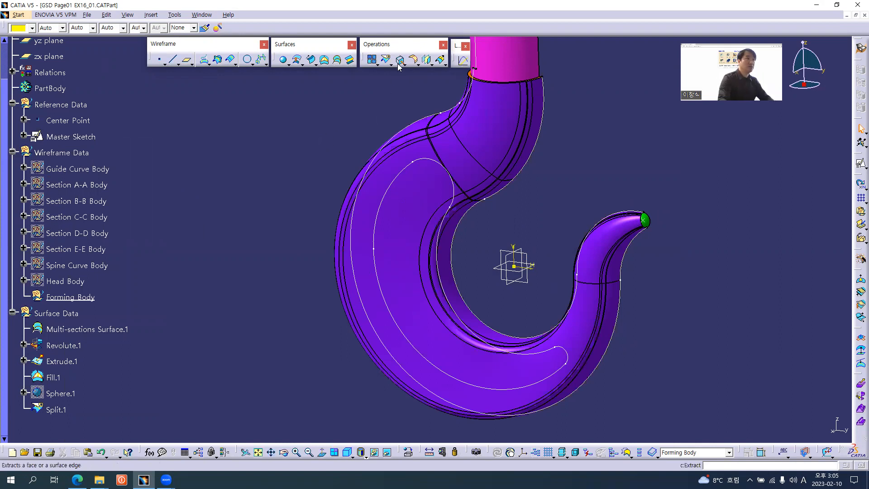
pyautogui.click(383, 206)
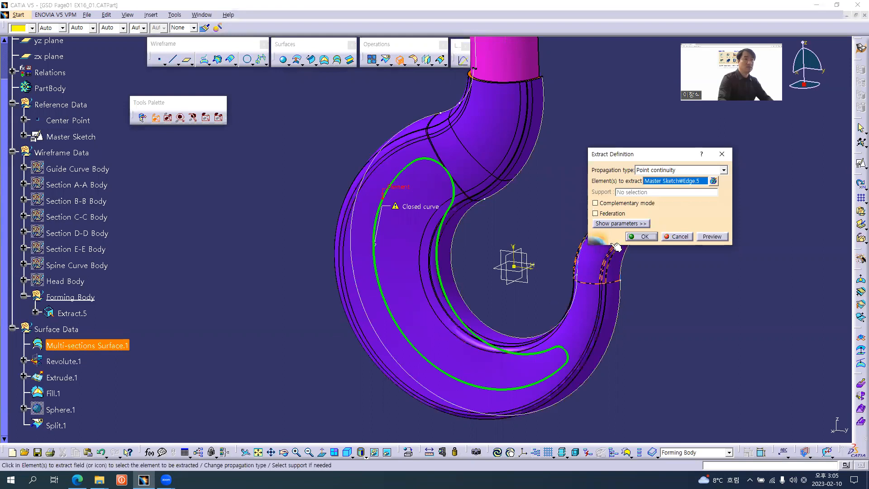
pyautogui.click(654, 170)
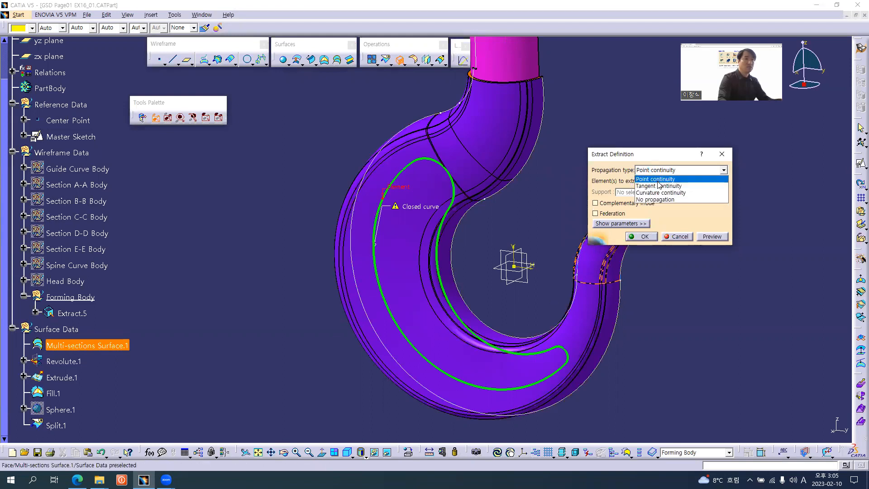
pyautogui.click(659, 186)
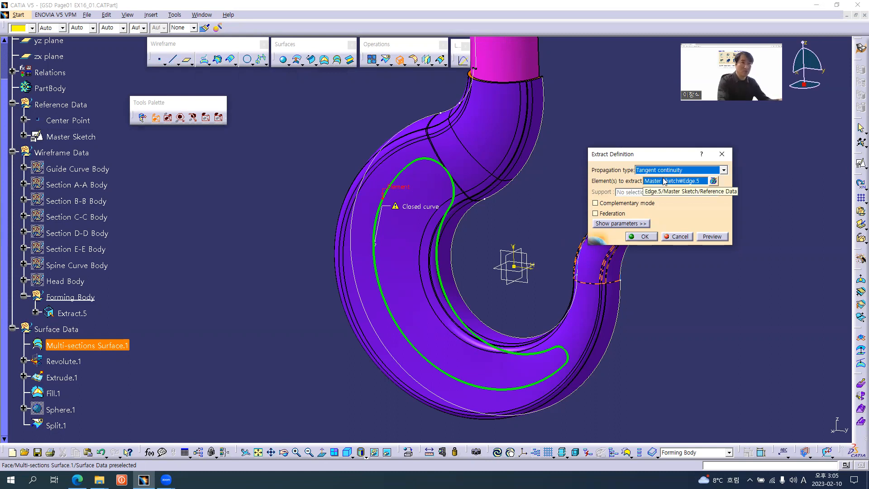
pyautogui.click(643, 236)
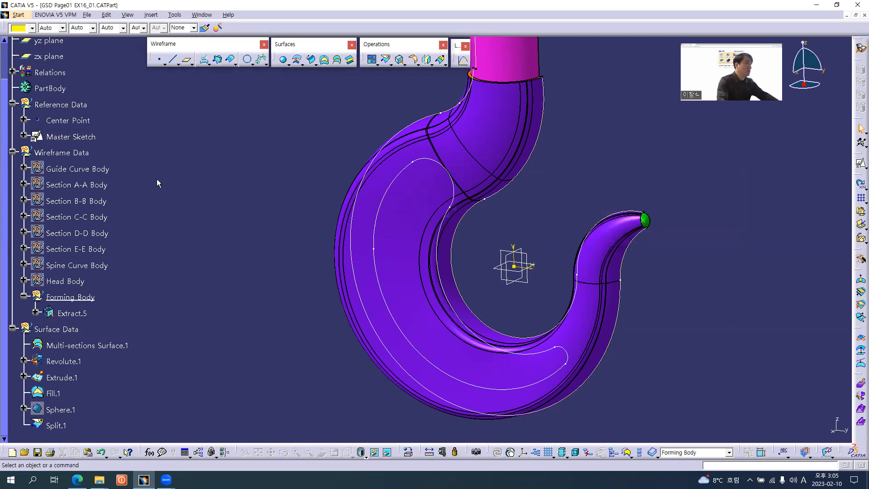
pyautogui.rightClick(73, 136)
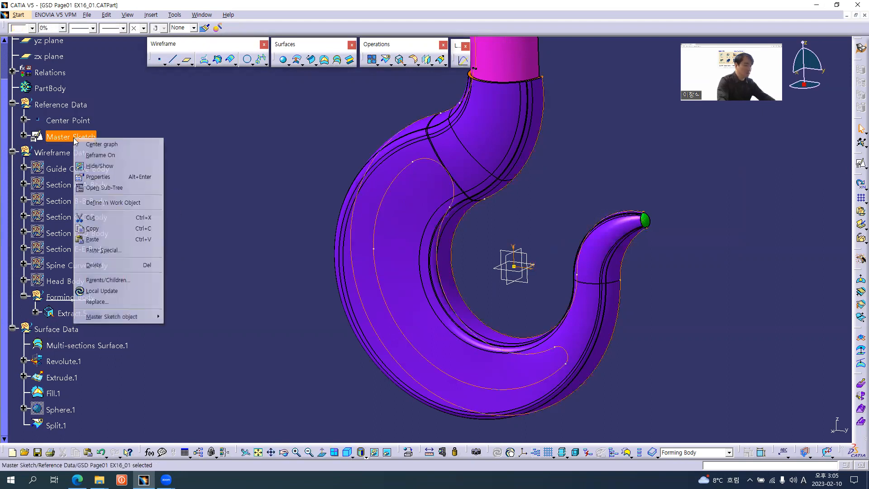
pyautogui.click(94, 166)
# Step: Start a curve projection in the Forming Body set with the projection type Along a direction
pyautogui.moveTo(515, 266); pyautogui.dragTo(485, 268, button='middle')
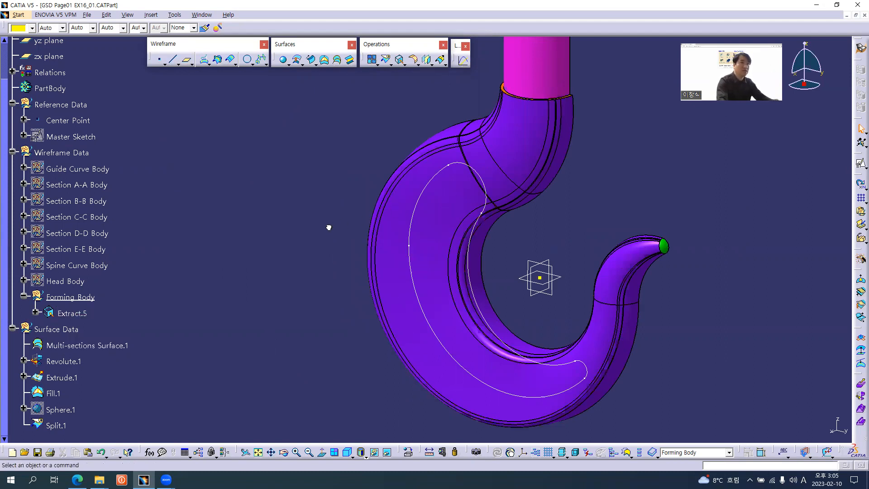
pyautogui.moveTo(588, 325); pyautogui.dragTo(361, 265, button='middle')
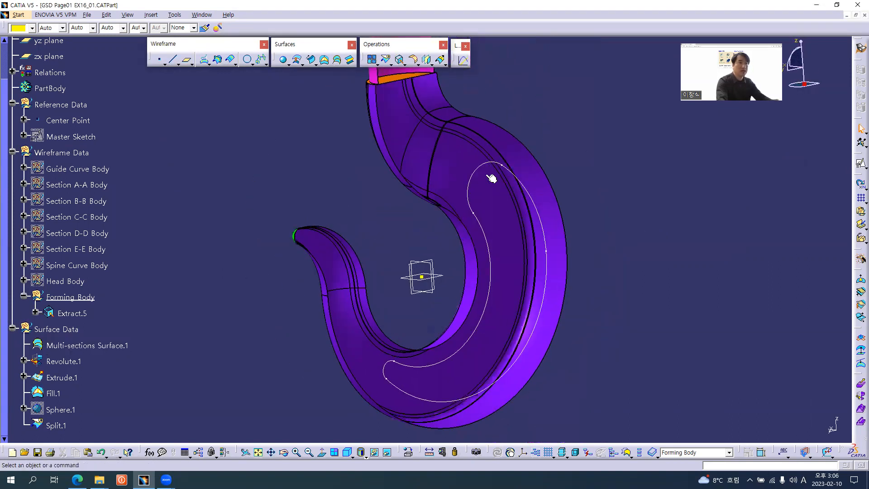
pyautogui.moveTo(260, 263); pyautogui.dragTo(461, 202, button='middle')
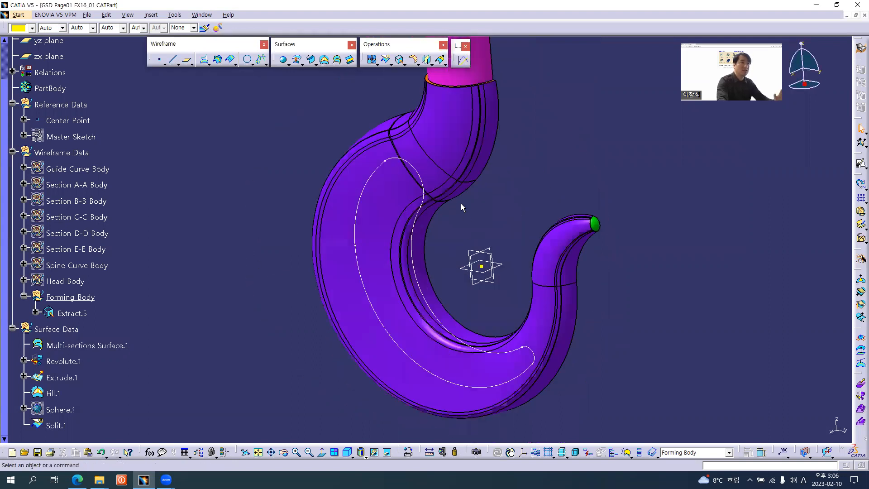
pyautogui.moveTo(359, 230); pyautogui.dragTo(380, 224, button='middle')
pyautogui.moveTo(474, 240); pyautogui.dragTo(369, 214, button='middle')
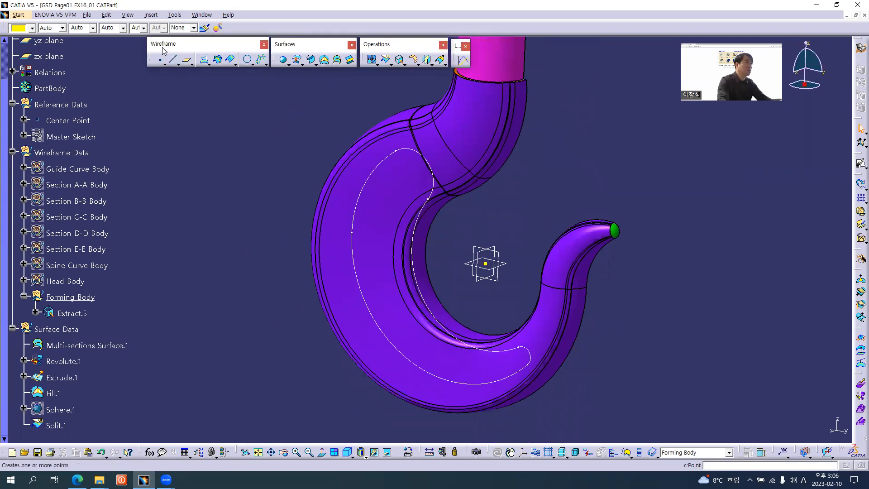
pyautogui.click(202, 62)
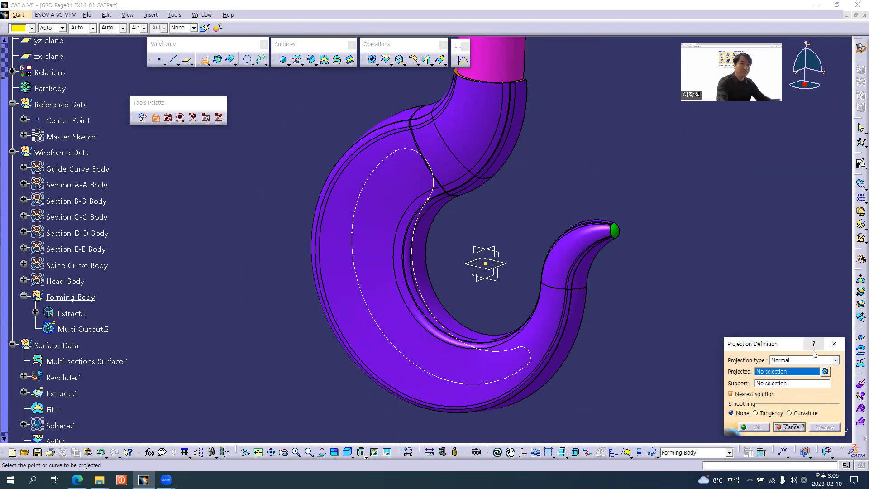
pyautogui.moveTo(775, 344); pyautogui.dragTo(722, 187)
pyautogui.click(730, 203)
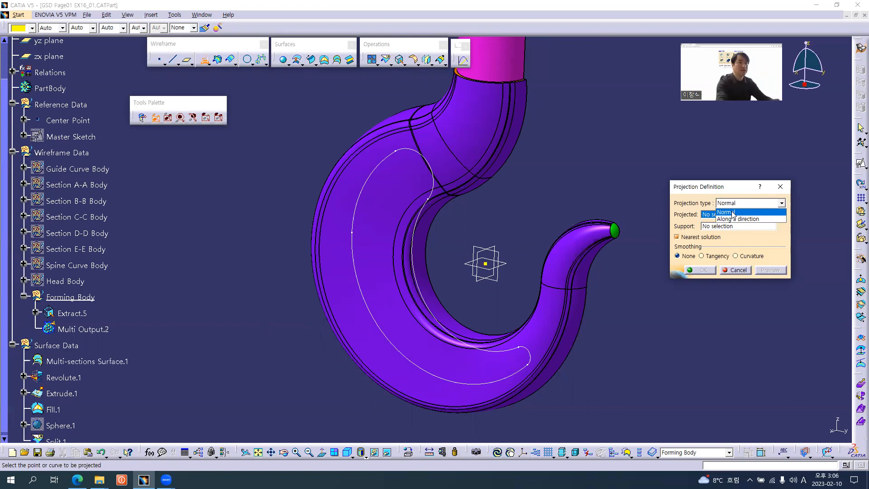
pyautogui.click(521, 208)
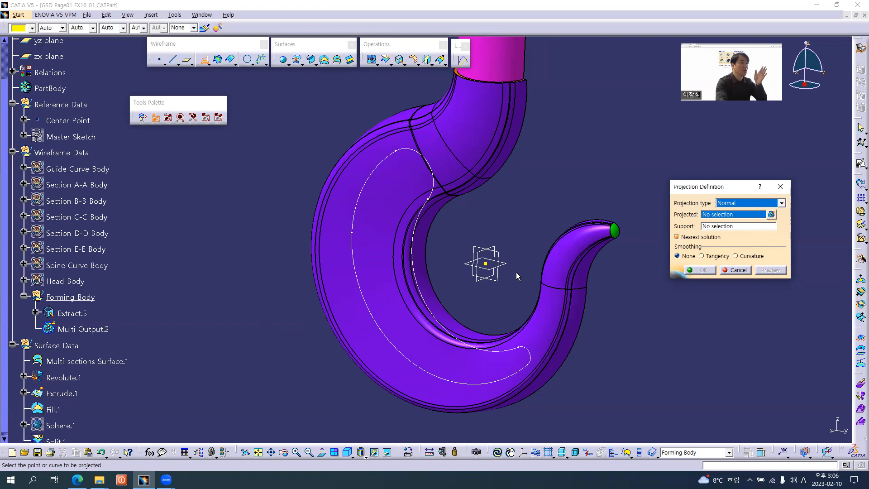
pyautogui.moveTo(506, 232); pyautogui.dragTo(560, 197, button='middle')
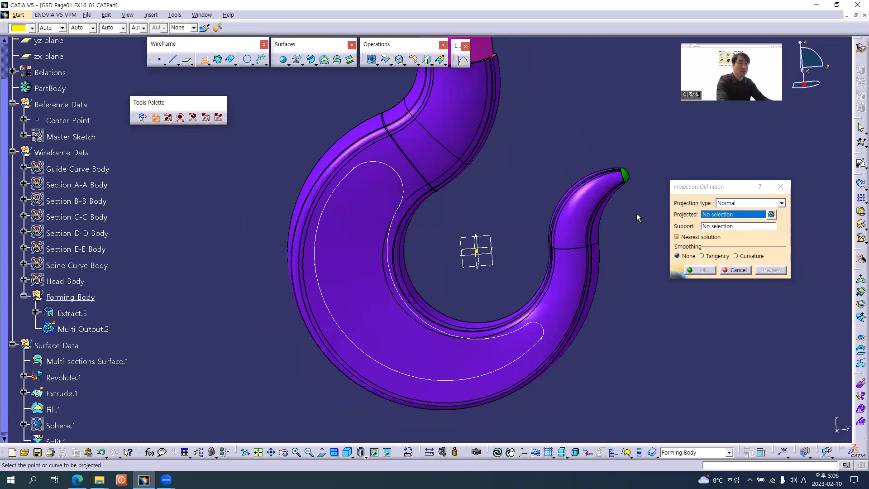
pyautogui.moveTo(503, 273); pyautogui.dragTo(548, 280, button='middle')
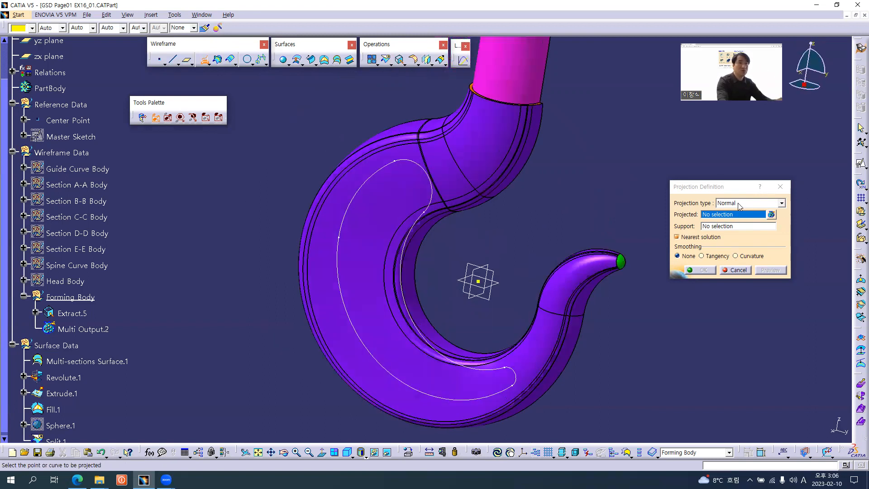
pyautogui.click(739, 206)
pyautogui.click(733, 217)
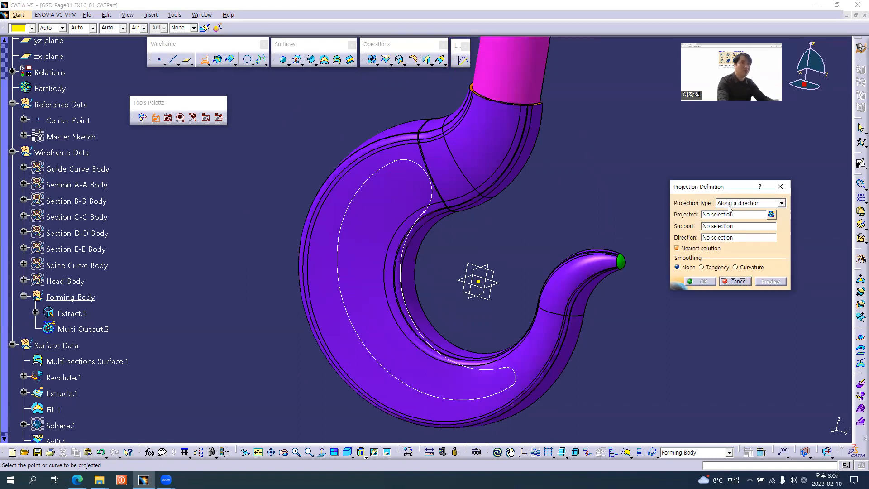
# Step: Project the extracted outline onto Multi-sections Surface.1, using the yz plane as the projection direction
pyautogui.click(721, 215)
pyautogui.click(411, 234)
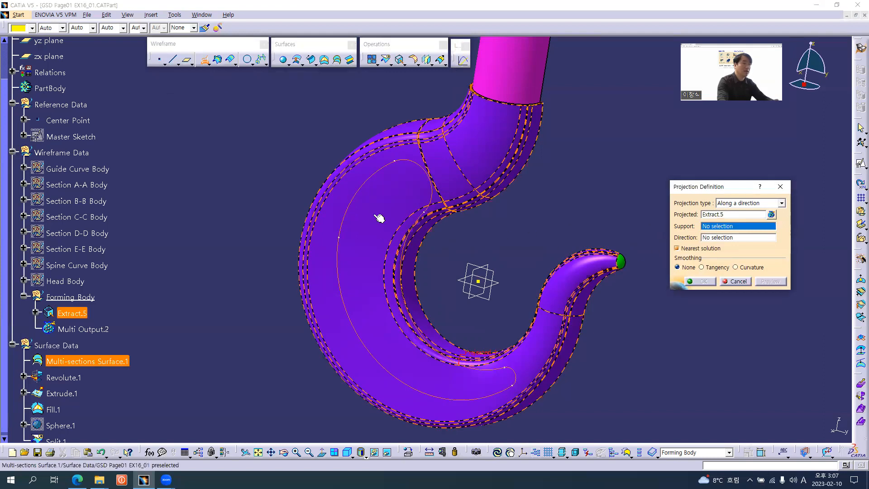
pyautogui.click(409, 160)
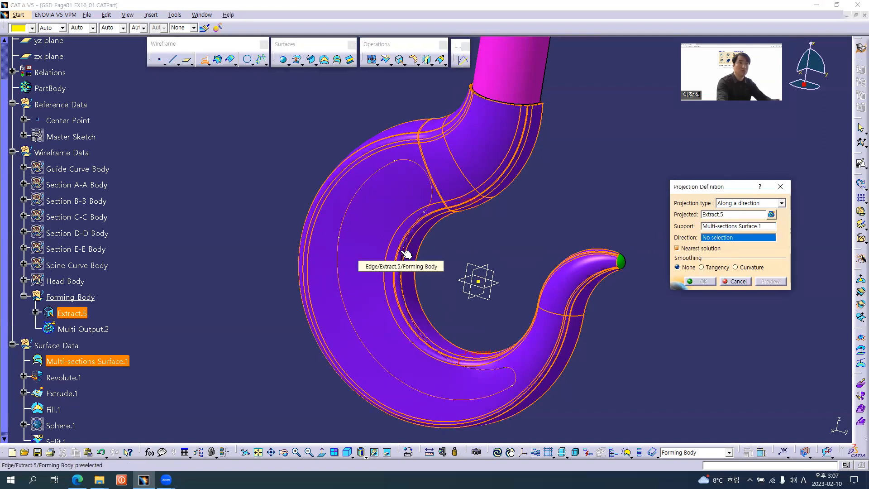
pyautogui.click(489, 303)
pyautogui.moveTo(488, 301); pyautogui.dragTo(481, 262, button='middle')
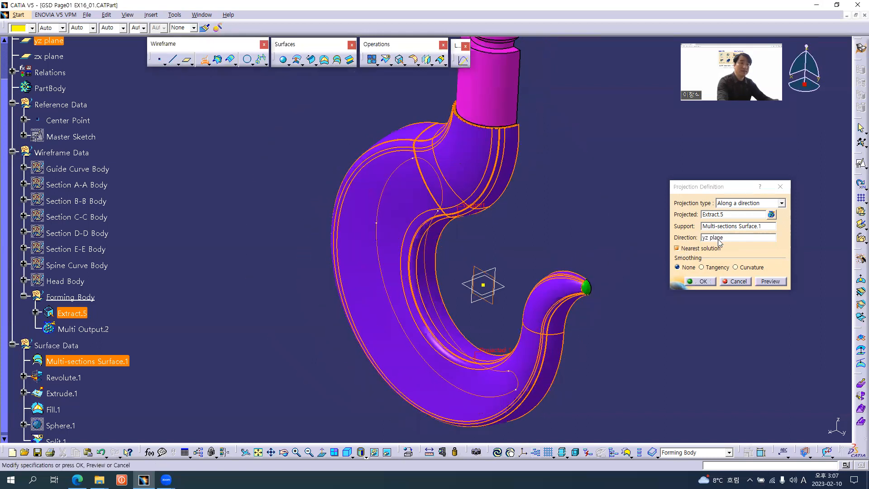
pyautogui.moveTo(525, 297); pyautogui.dragTo(379, 270, button='middle')
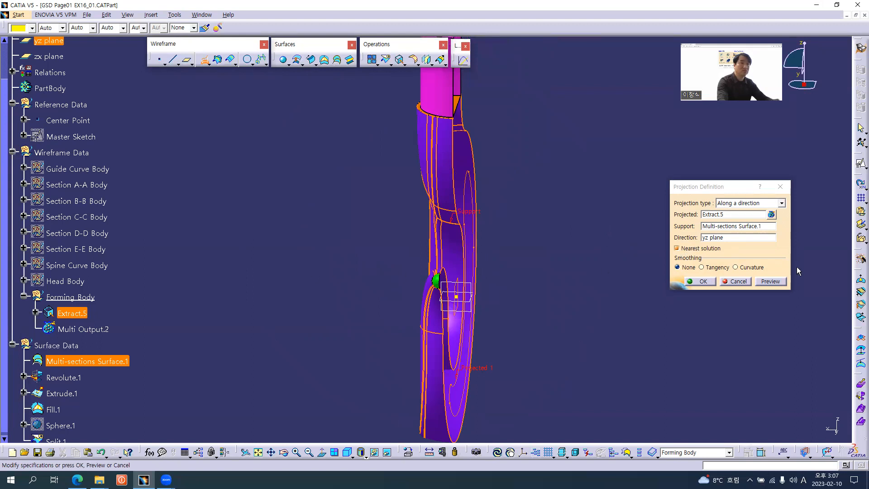
pyautogui.click(774, 280)
pyautogui.moveTo(334, 273); pyautogui.dragTo(500, 241, button='middle')
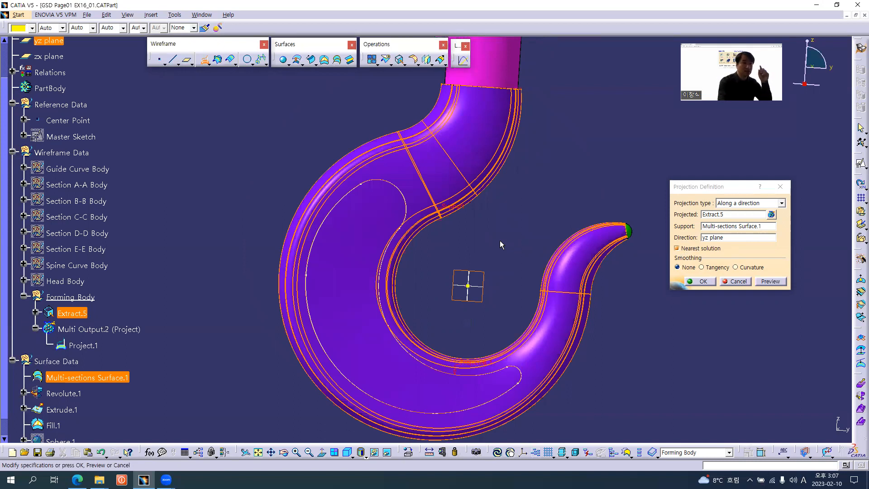
pyautogui.click(702, 281)
# Step: Hide the extracted outline Extract.5, leaving the projected curve on the hook surface shown
pyautogui.moveTo(522, 246); pyautogui.dragTo(320, 292, button='middle')
pyautogui.click(137, 339)
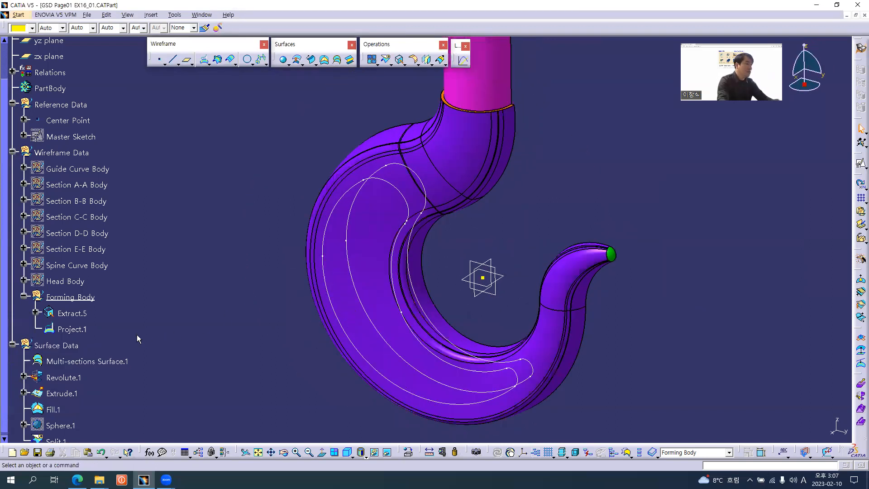
pyautogui.rightClick(85, 318)
pyautogui.click(93, 153)
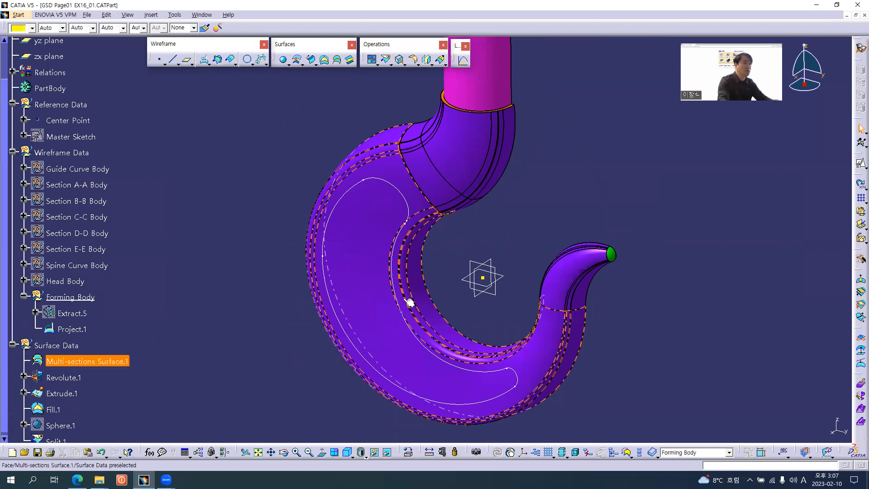
# Step: Start a line-profile swept surface With draft direction, using the projected outline as guide curve 1 and the yz plane as draft direction
pyautogui.moveTo(442, 248); pyautogui.dragTo(423, 264, button='middle')
pyautogui.moveTo(312, 174); pyautogui.dragTo(336, 222, button='middle')
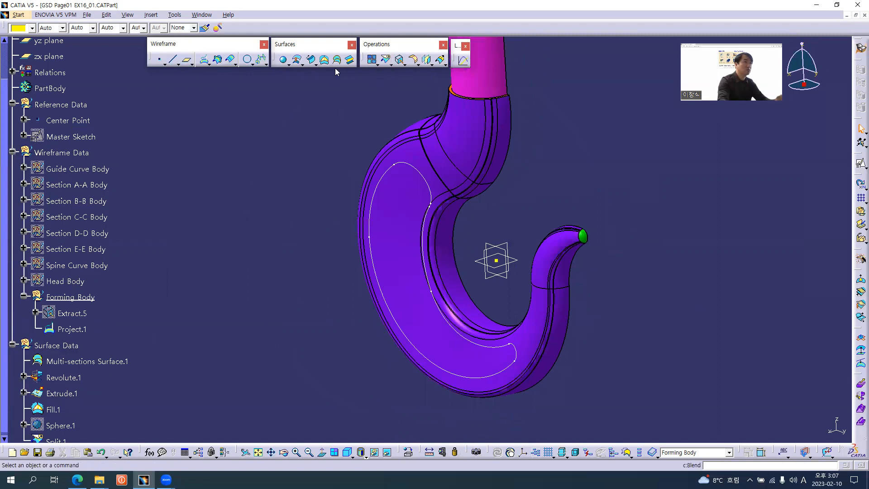
pyautogui.click(311, 59)
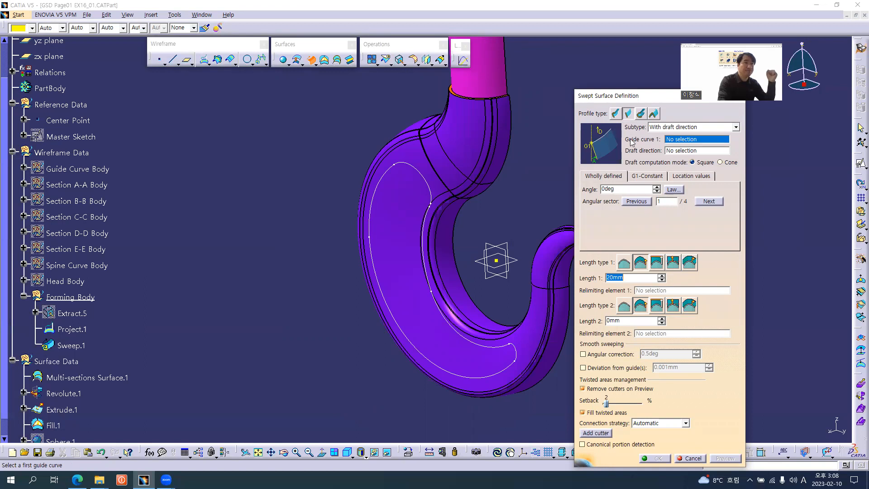
pyautogui.click(673, 128)
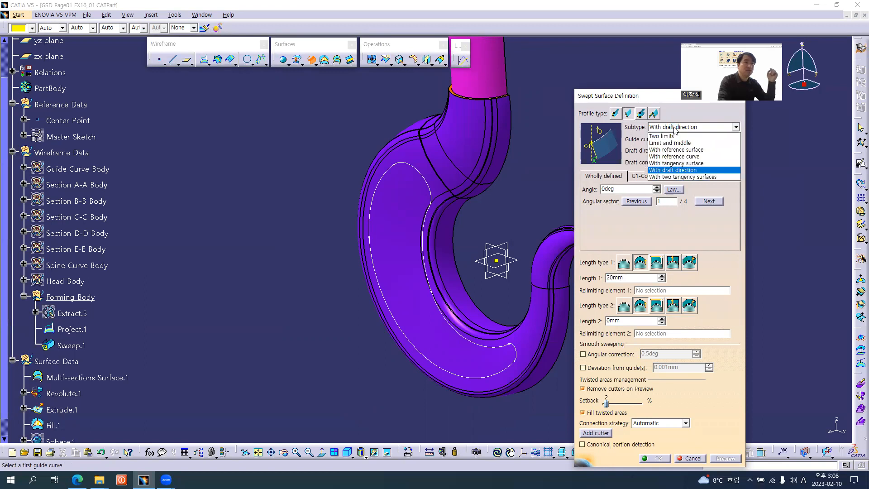
pyautogui.click(674, 130)
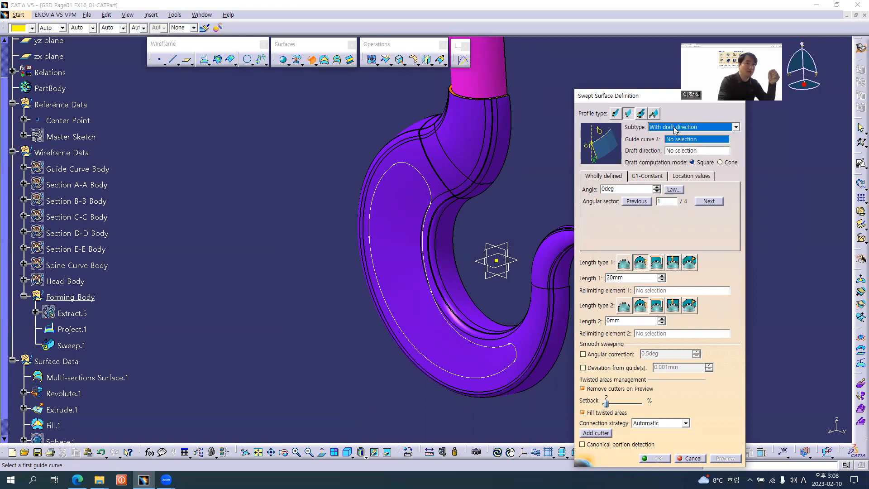
pyautogui.click(428, 272)
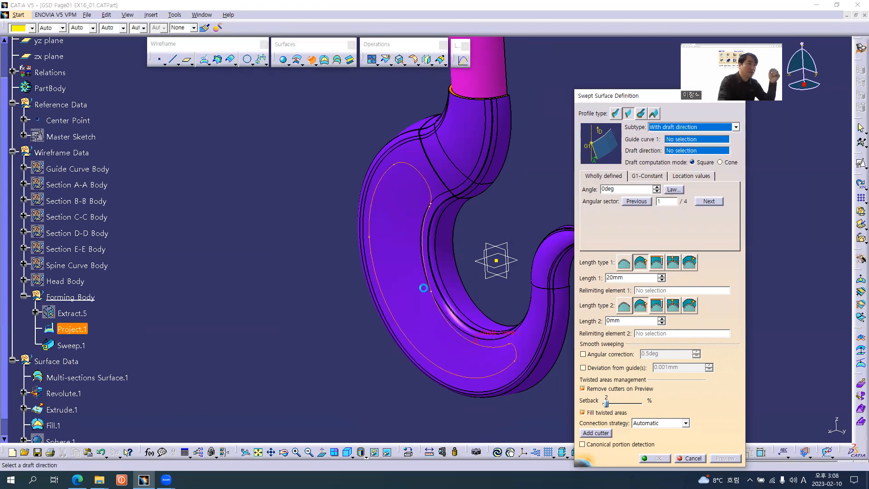
pyautogui.moveTo(394, 293); pyautogui.dragTo(496, 288, button='middle')
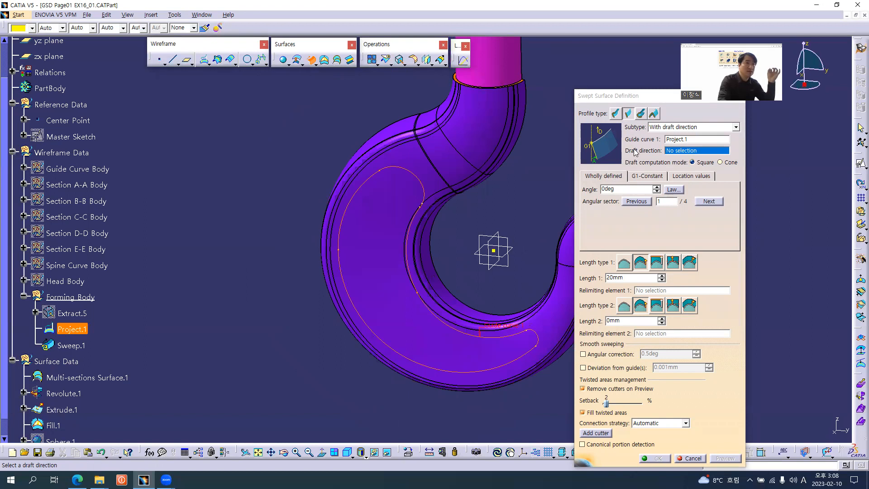
pyautogui.moveTo(478, 252); pyautogui.dragTo(491, 200, button='middle')
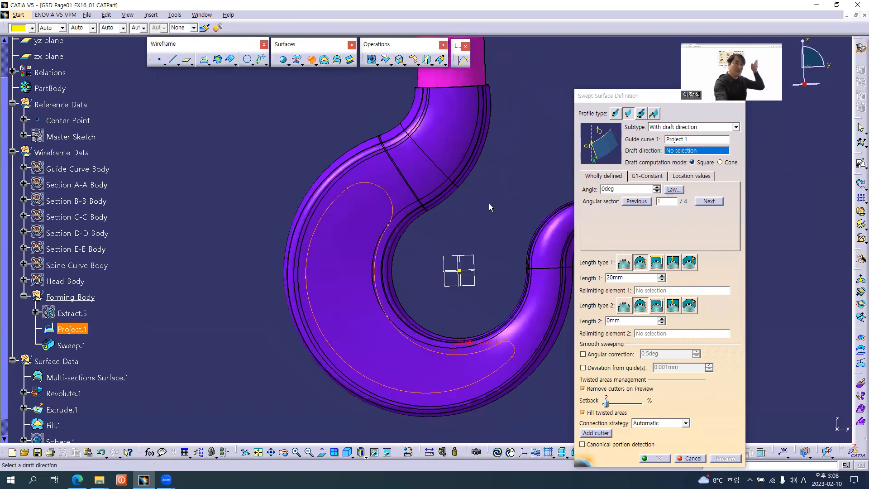
pyautogui.click(473, 255)
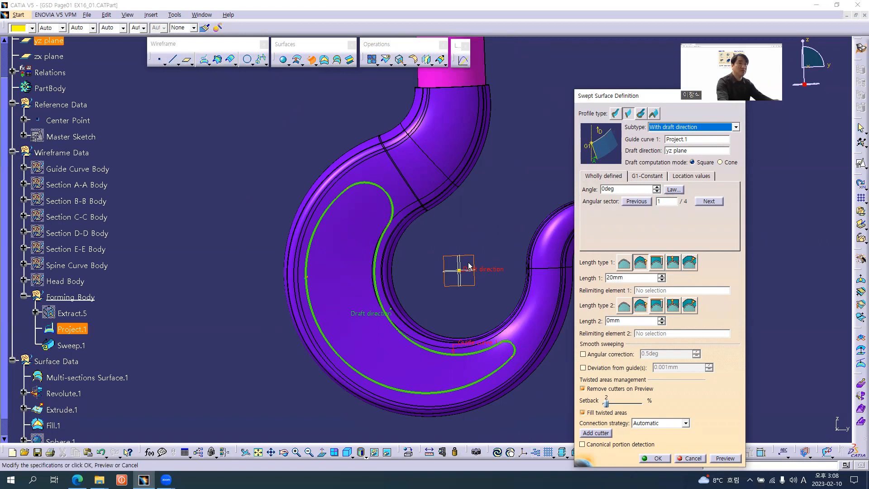
pyautogui.moveTo(398, 299); pyautogui.dragTo(359, 306, button='middle')
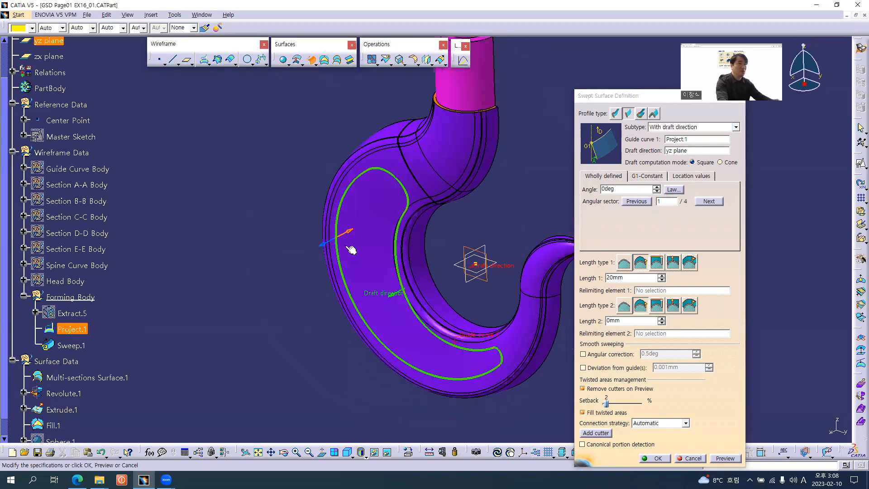
# Step: Set the swept surface's draft angle to 45 deg
pyautogui.click(627, 190)
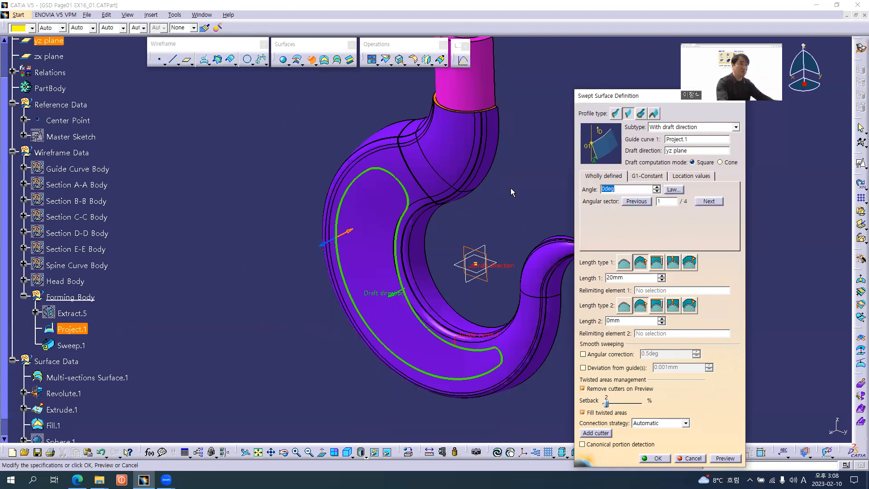
pyautogui.write('45')
pyautogui.press('Tab')
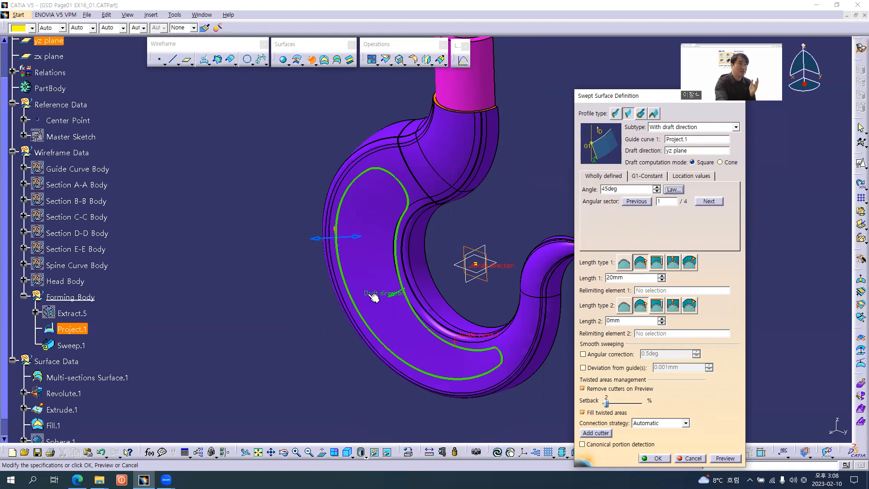
pyautogui.moveTo(410, 289); pyautogui.dragTo(442, 315, button='middle')
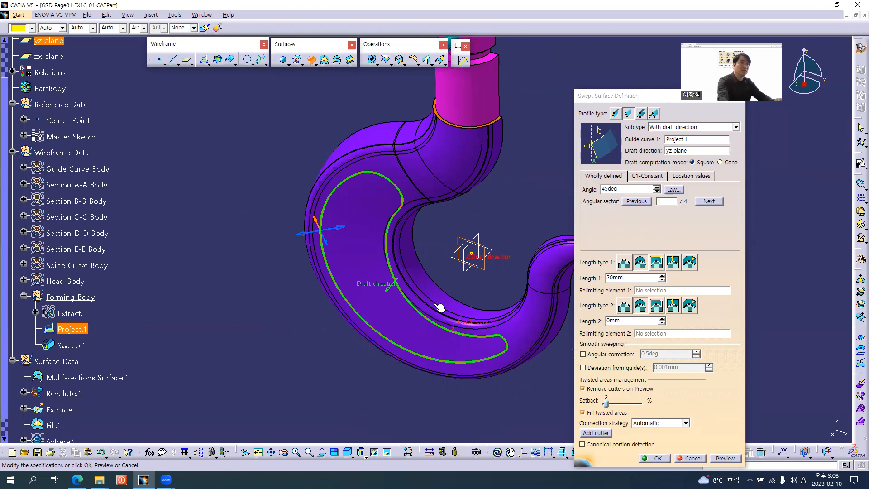
# Step: Choose angular sector 2 for the swept surface and set its draft angle to 5 deg
pyautogui.click(341, 232)
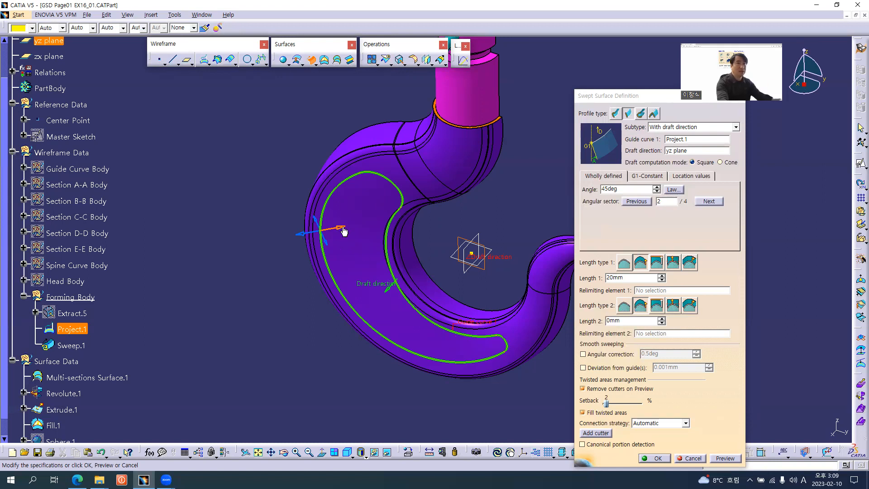
pyautogui.doubleClick(623, 188)
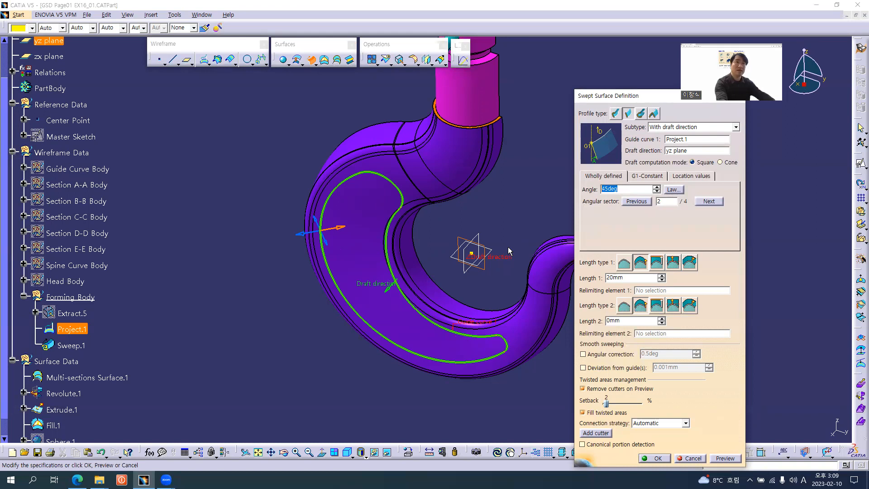
pyautogui.write('5')
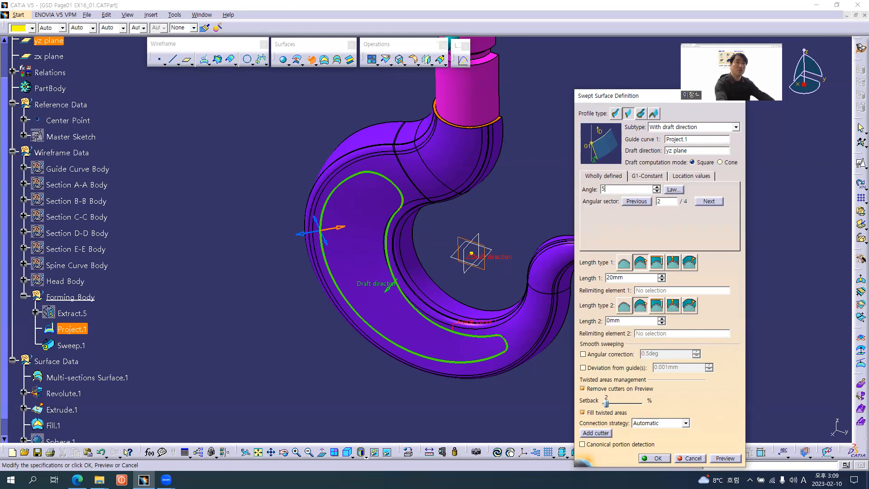
pyautogui.click(506, 219)
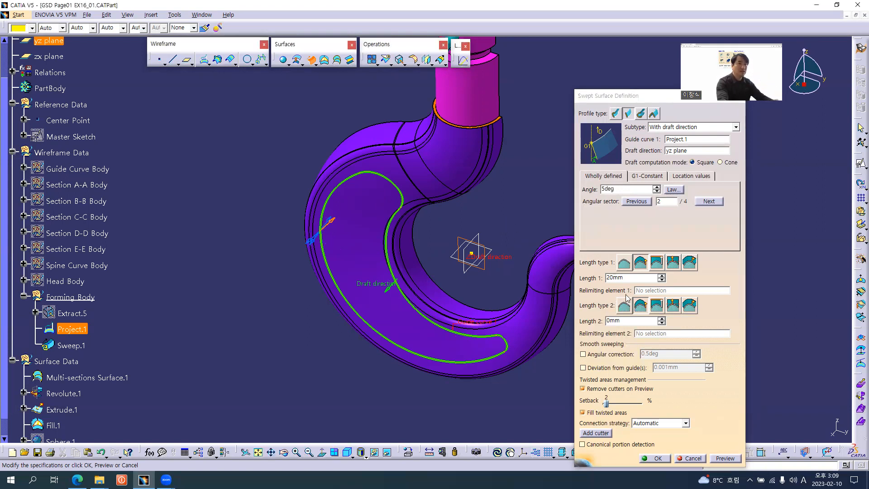
# Step: Set the sweep's Length 1 to 3 mm and check the forming depth against Section Cut B-B in the browser's PDF drawing
pyautogui.moveTo(639, 277); pyautogui.dragTo(538, 282)
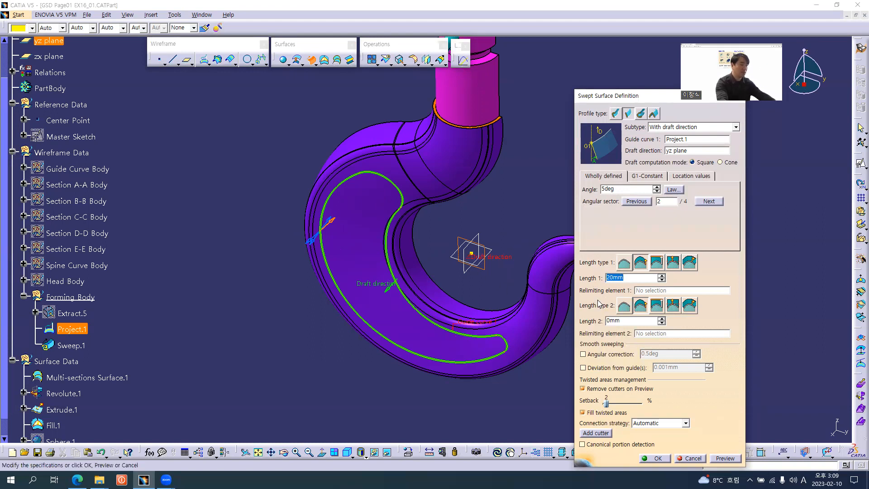
pyautogui.write('3')
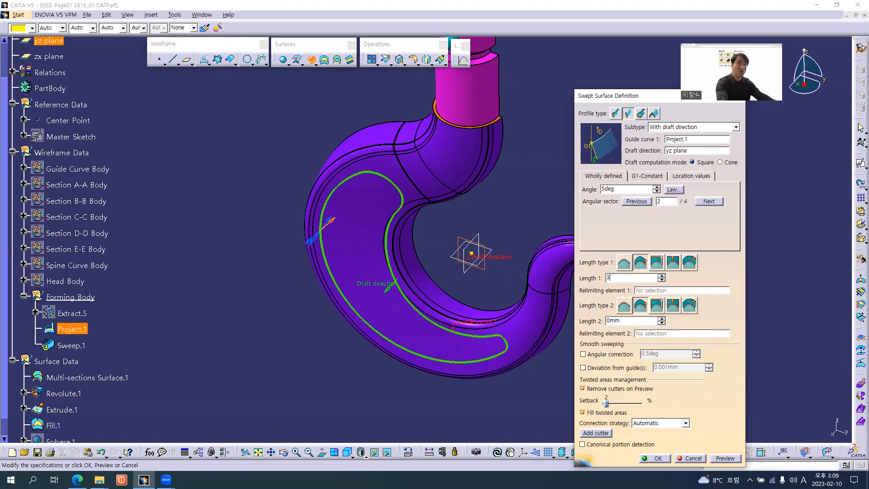
pyautogui.hotkey('alt', 'Tab')
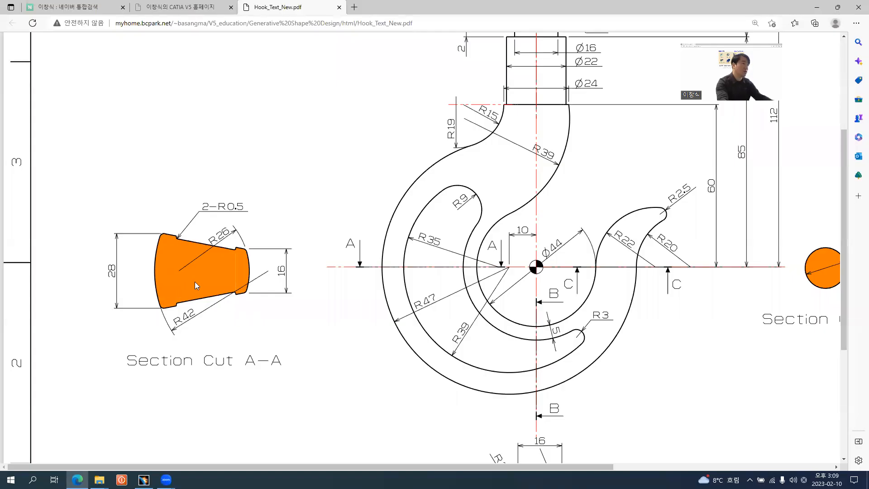
pyautogui.scroll(-5, 481, 402)
pyautogui.keyDown('ctrl'); pyautogui.scroll(5, 515, 310); pyautogui.keyUp('ctrl')
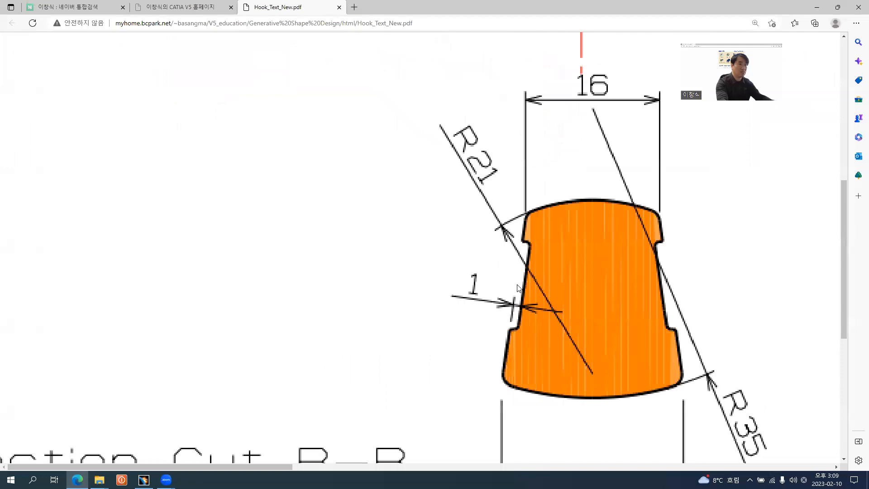
pyautogui.keyDown('ctrl'); pyautogui.scroll(-5, 518, 310); pyautogui.keyUp('ctrl')
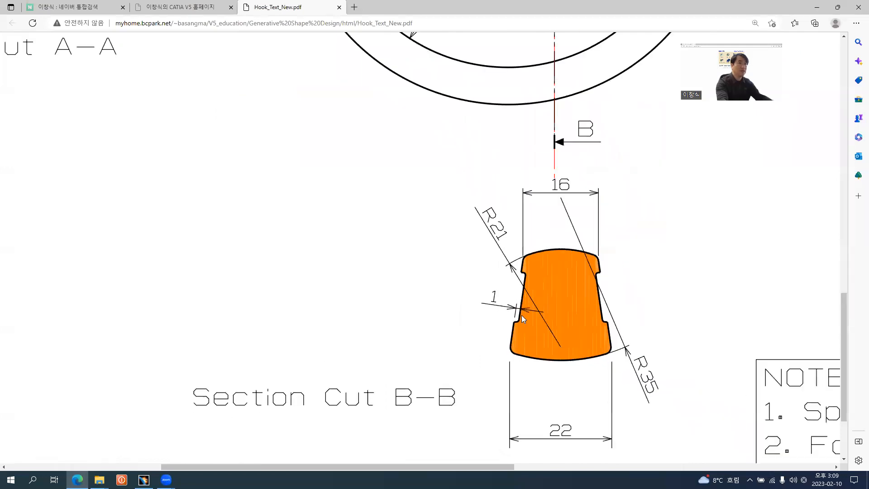
pyautogui.hotkey('alt', 'Tab')
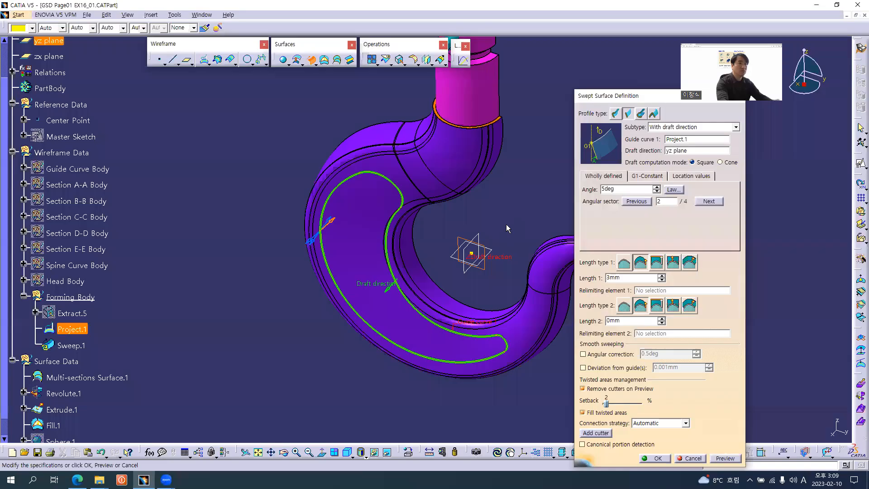
# Step: Set the sweep's Length 1 to 5 mm and Length 2 to 2 mm, preview it and create the surface
pyautogui.doubleClick(633, 278)
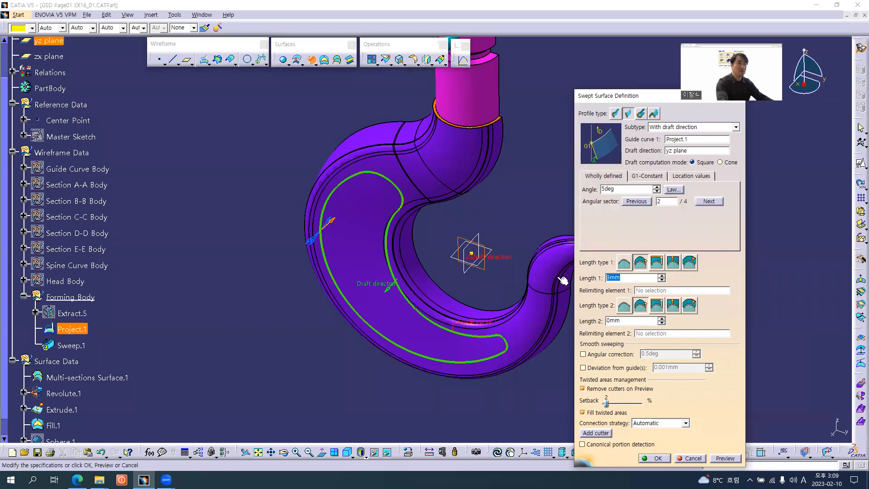
pyautogui.write('5')
pyautogui.click(528, 221)
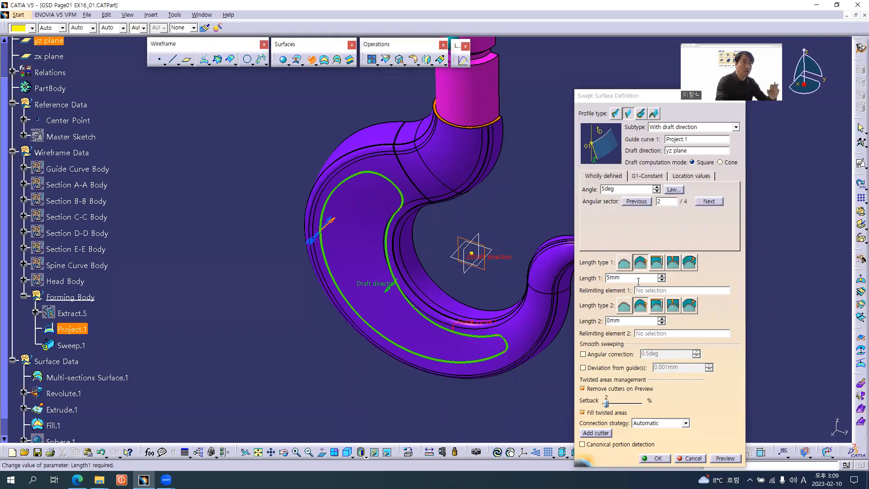
pyautogui.doubleClick(614, 321)
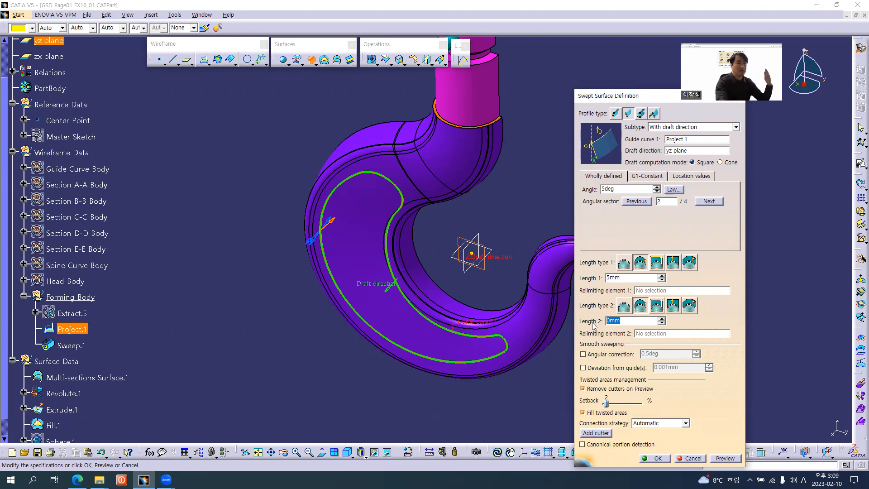
pyautogui.write('2')
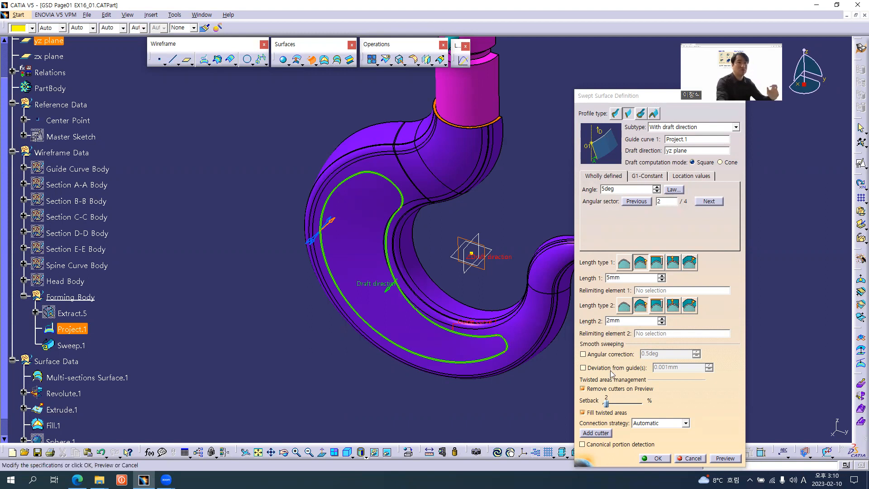
pyautogui.click(720, 458)
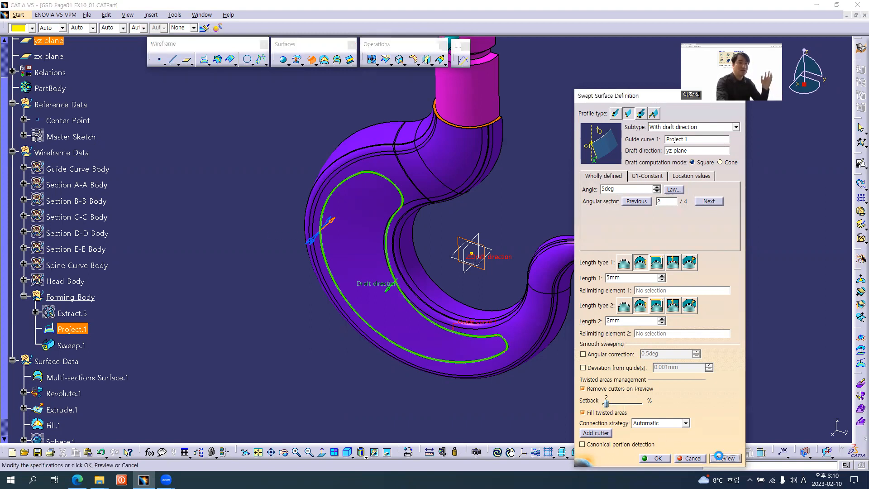
pyautogui.click(656, 458)
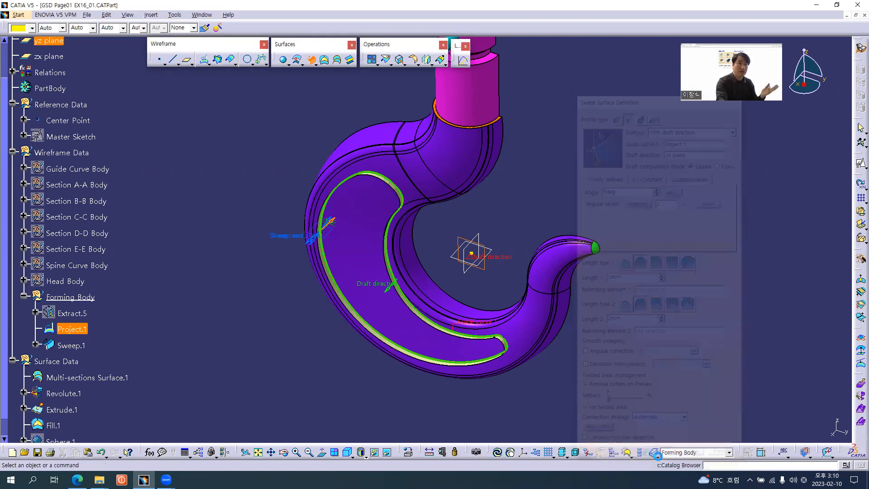
# Step: Move Sweep.1 from the Forming Body set into the Surface Data geometrical set
pyautogui.moveTo(503, 332); pyautogui.dragTo(235, 335, button='middle')
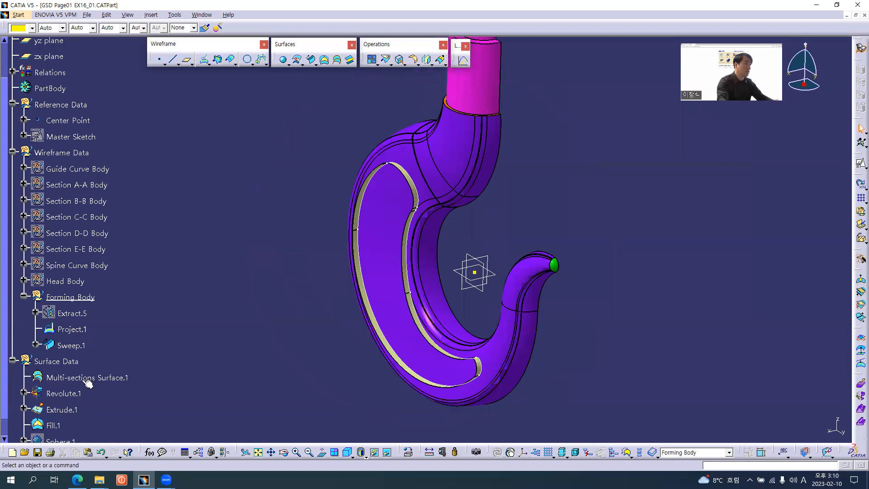
pyautogui.scroll(-3, 90, 378)
pyautogui.click(58, 376)
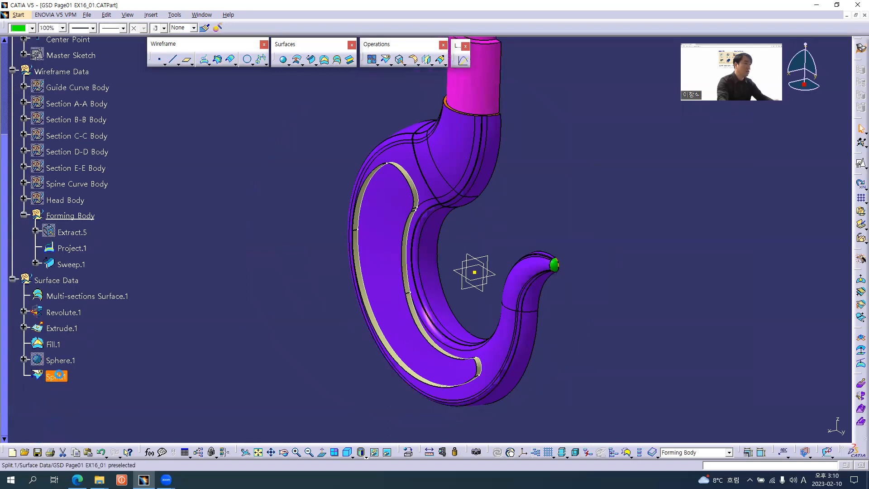
pyautogui.click(73, 266)
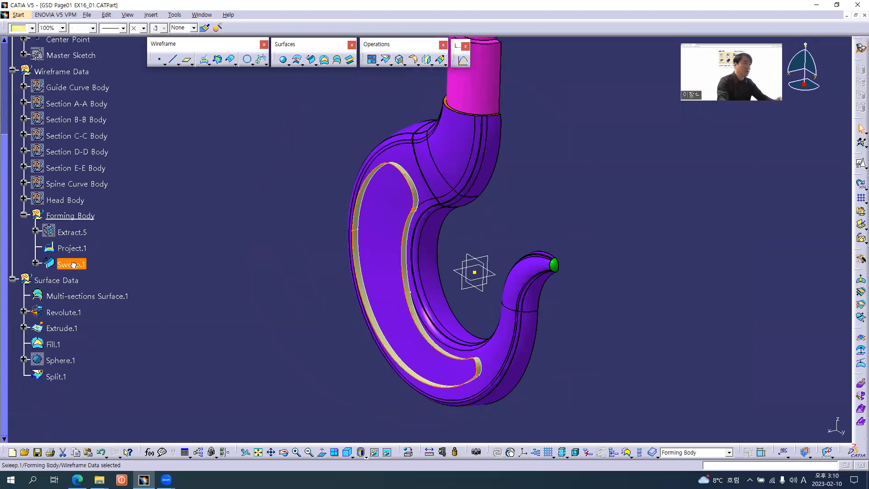
pyautogui.keyDown('ctrl'); pyautogui.click(59, 281); pyautogui.keyUp('ctrl')
pyautogui.moveTo(58, 281); pyautogui.dragTo(58, 281)
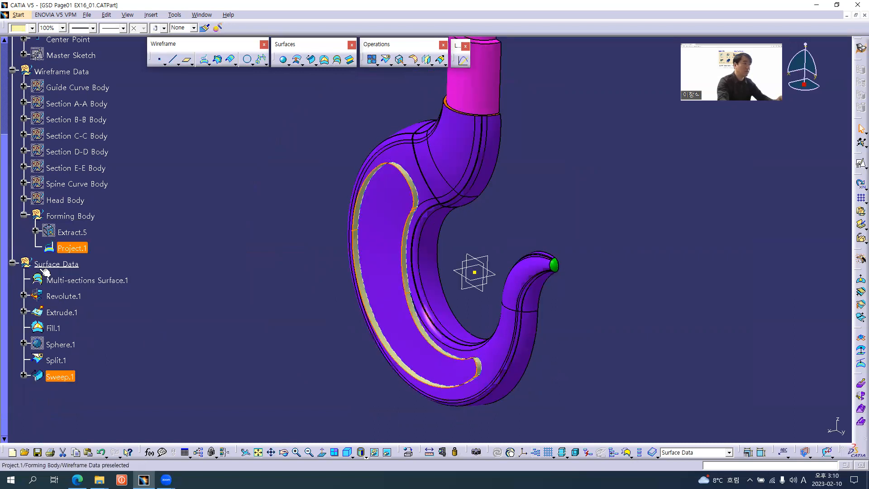
# Step: Hide the projected curve Project.1 and colour the swept surface Sweep.1 yellow
pyautogui.rightClick(70, 248)
pyautogui.click(88, 286)
pyautogui.click(60, 376)
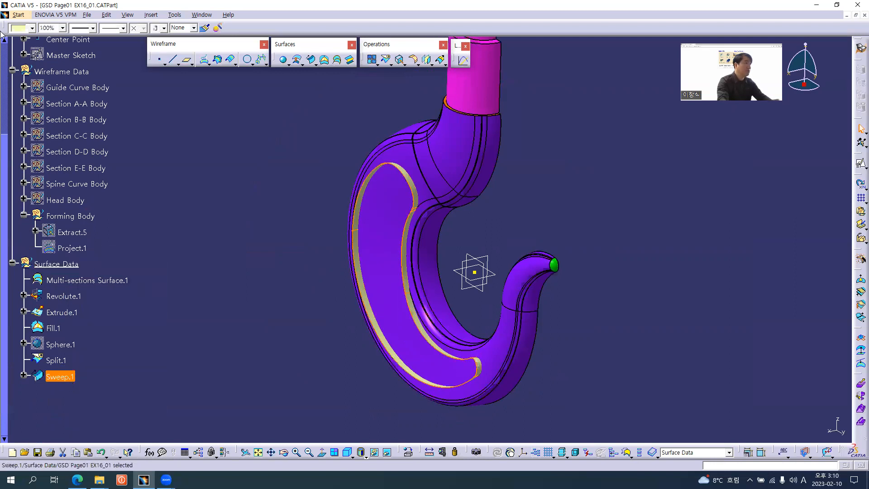
pyautogui.click(20, 28)
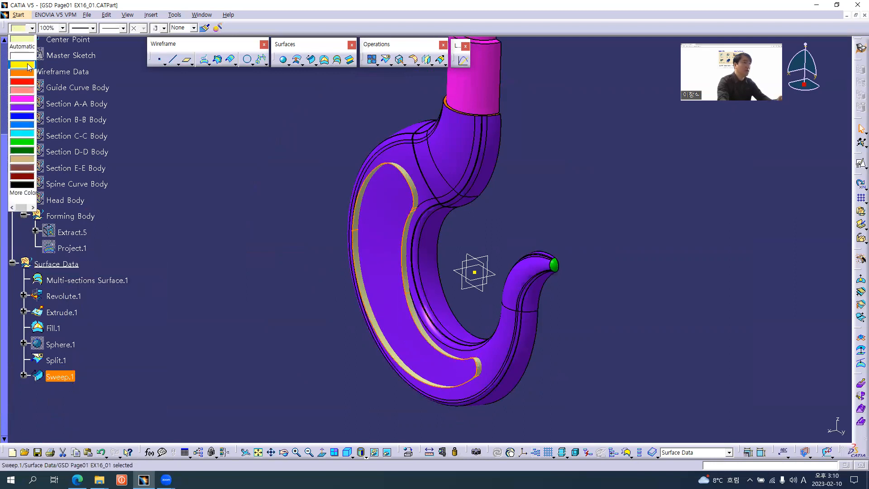
pyautogui.click(28, 66)
pyautogui.click(293, 219)
pyautogui.moveTo(466, 237)
pyautogui.mouseDown(button='middle')
pyautogui.moveTo(495, 233)
pyautogui.moveTo(308, 242)
pyautogui.moveTo(462, 252)
pyautogui.mouseUp(button='middle')
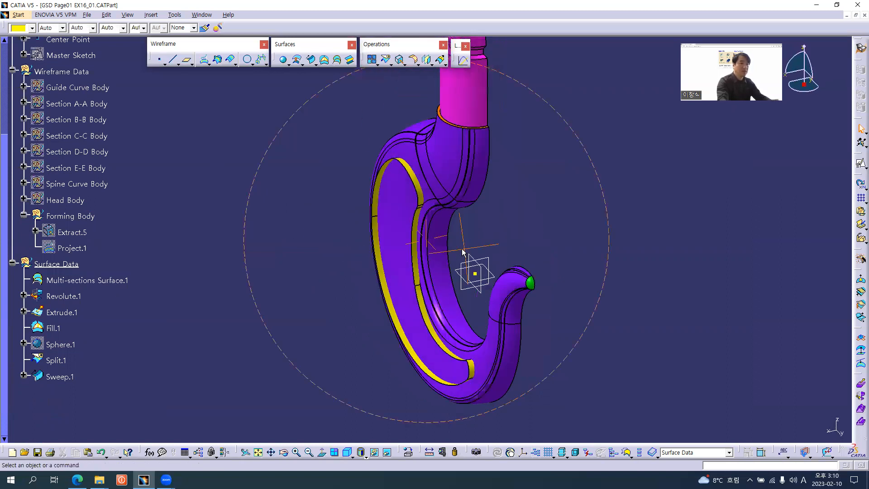
# Step: Switch to the Hook_Text_New.pdf drawing in the browser to check the hook's section cuts
pyautogui.hotkey('alt', 'Tab')
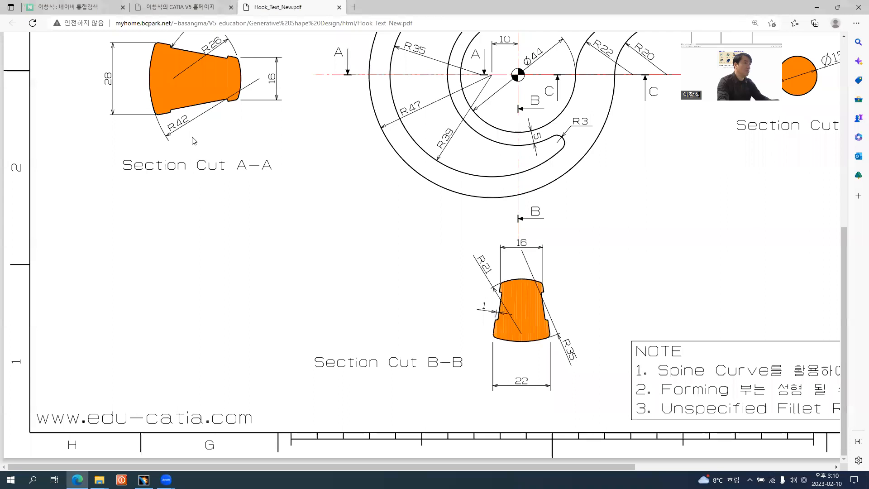
# Step: Check the recess depth in Section Cut B-B of the drawing, then switch to CATIA and offset Multi-sections Surface.1 by 1 mm
pyautogui.scroll(2, 584, 421)
pyautogui.scroll(-2, 527, 381)
pyautogui.scroll(-1, 521, 353)
pyautogui.keyDown('ctrl'); pyautogui.scroll(3, 511, 315); pyautogui.keyUp('ctrl')
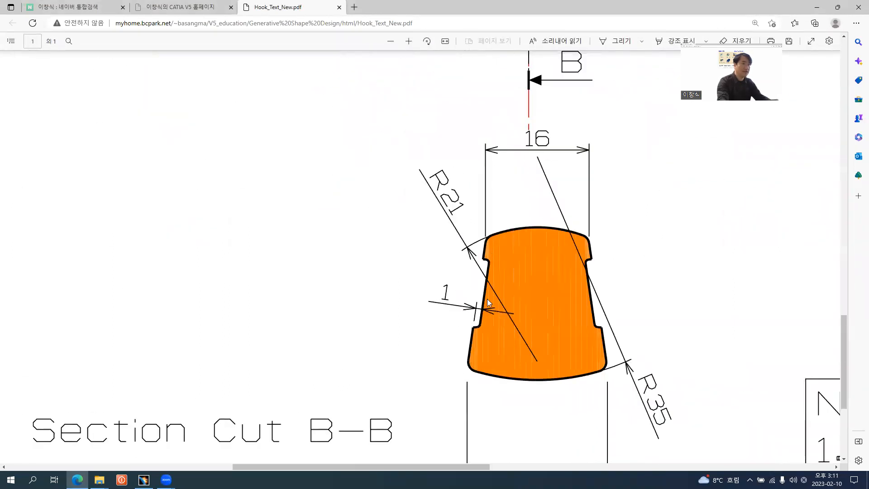
pyautogui.hotkey('alt', 'Tab')
pyautogui.moveTo(390, 260); pyautogui.dragTo(344, 130, button='middle')
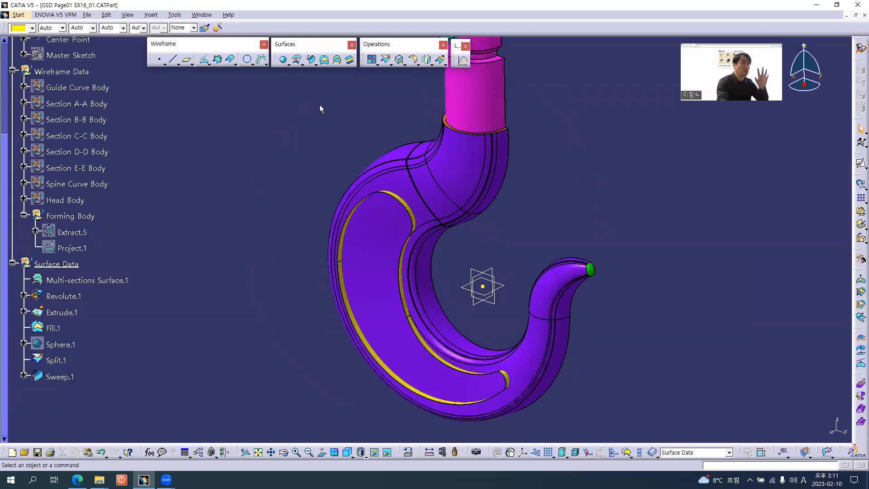
pyautogui.click(297, 60)
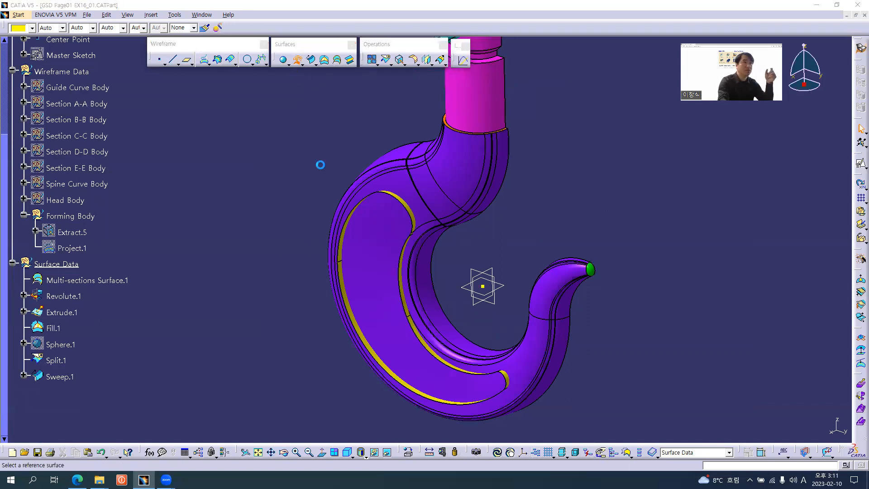
pyautogui.click(456, 187)
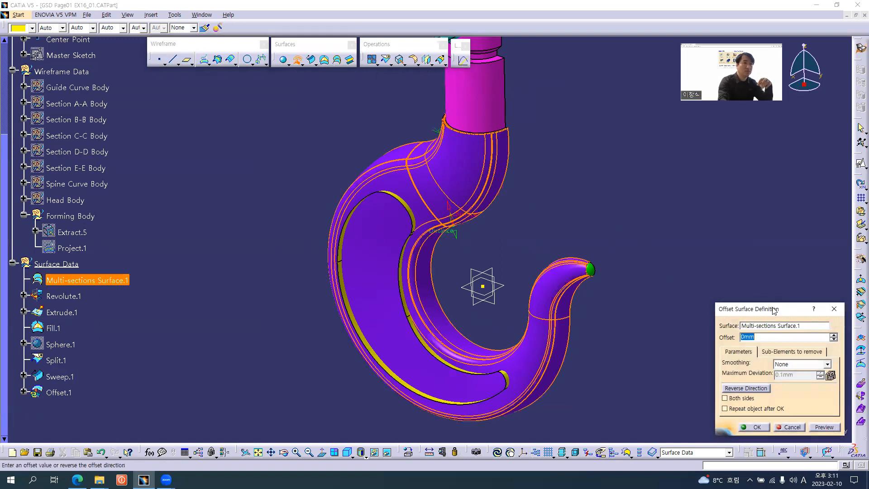
pyautogui.moveTo(774, 312); pyautogui.dragTo(677, 191)
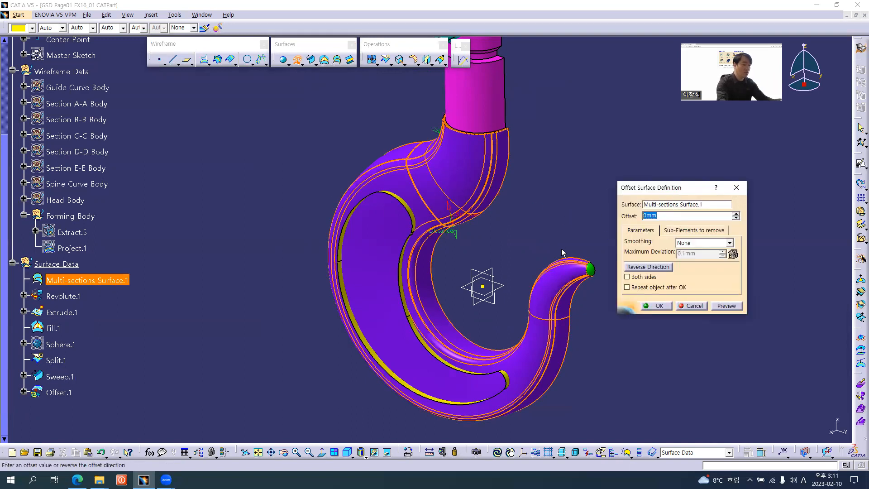
pyautogui.write('1')
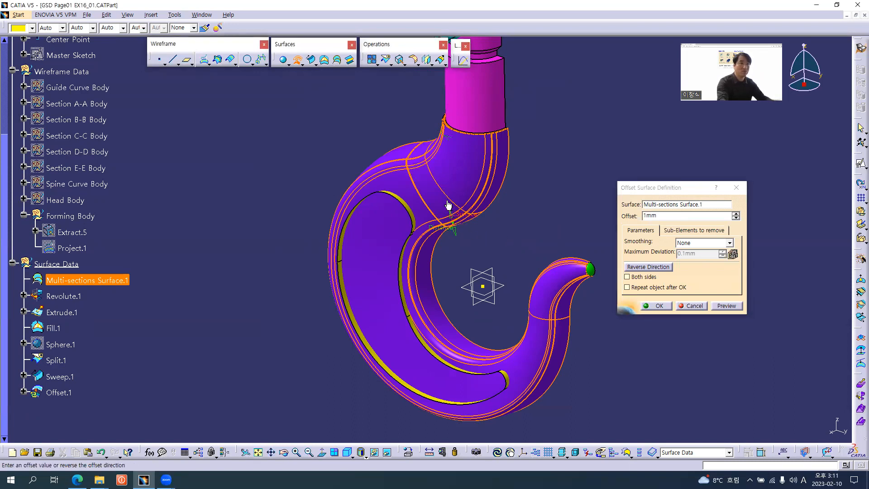
pyautogui.click(659, 306)
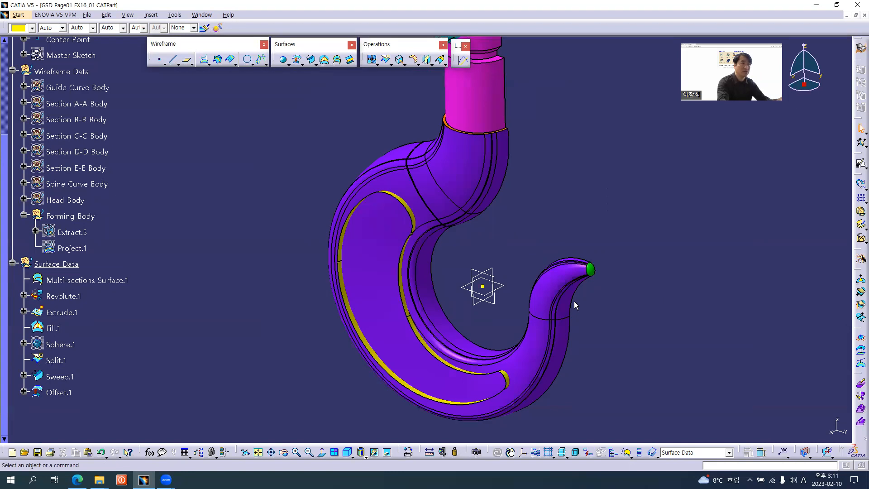
# Step: Color the new offset surface green to distinguish it from the outer hook surface
pyautogui.moveTo(502, 286); pyautogui.dragTo(188, 333, button='middle')
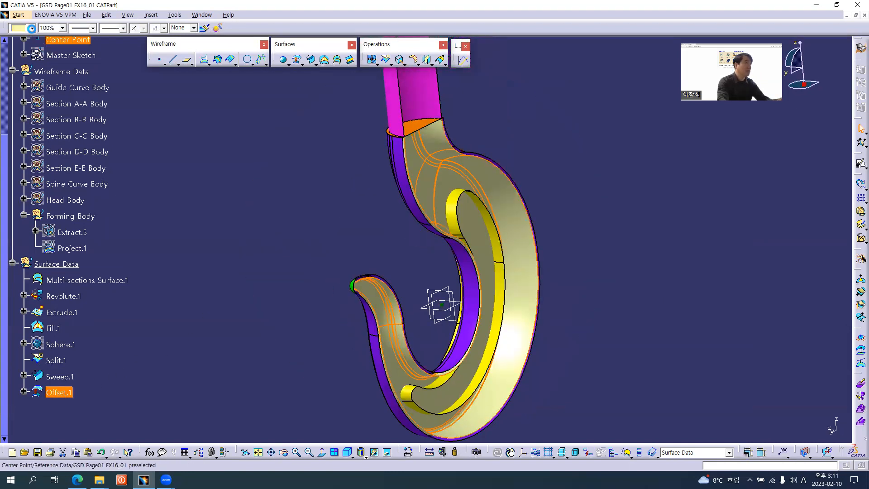
pyautogui.click(32, 28)
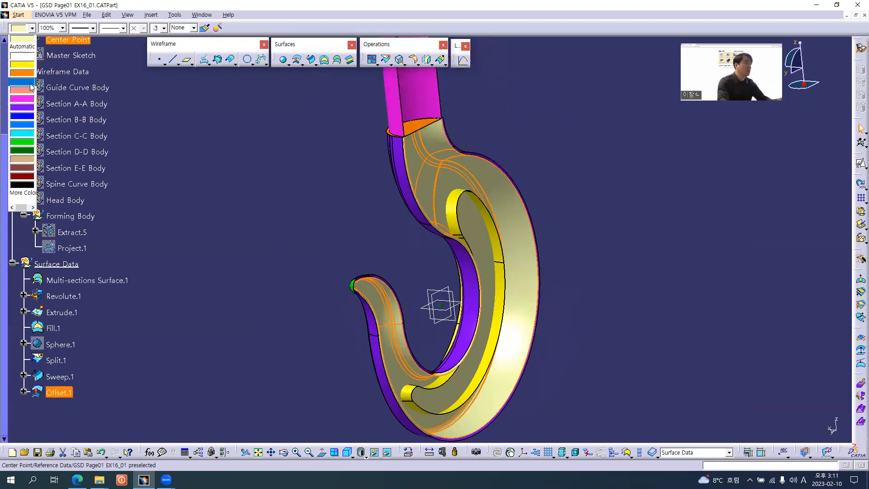
pyautogui.click(23, 144)
pyautogui.click(297, 229)
pyautogui.moveTo(414, 276); pyautogui.dragTo(597, 251, button='middle')
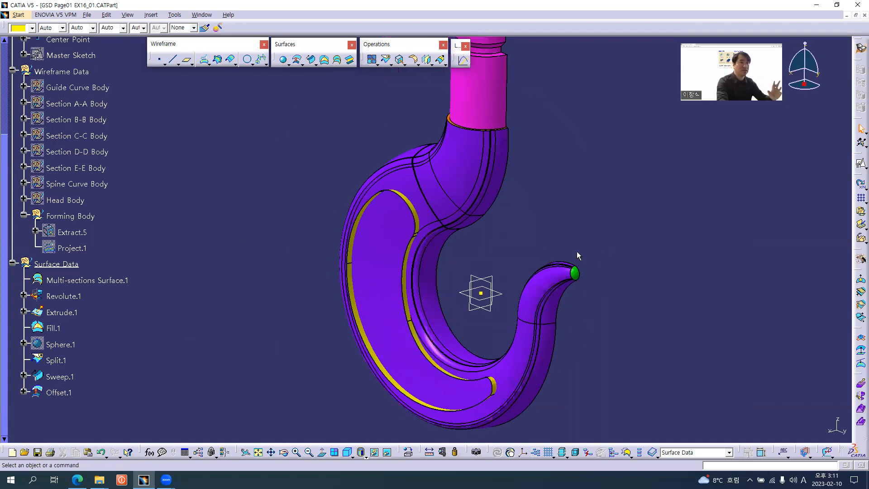
pyautogui.moveTo(512, 294); pyautogui.dragTo(304, 265, button='middle')
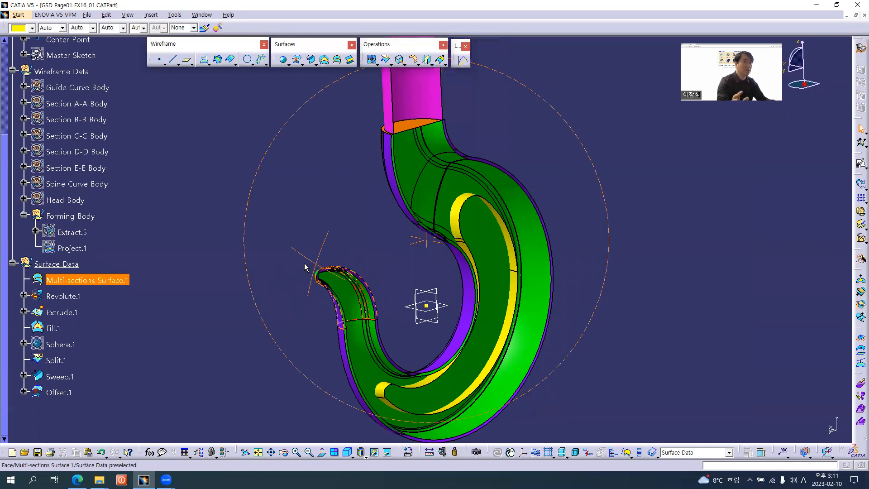
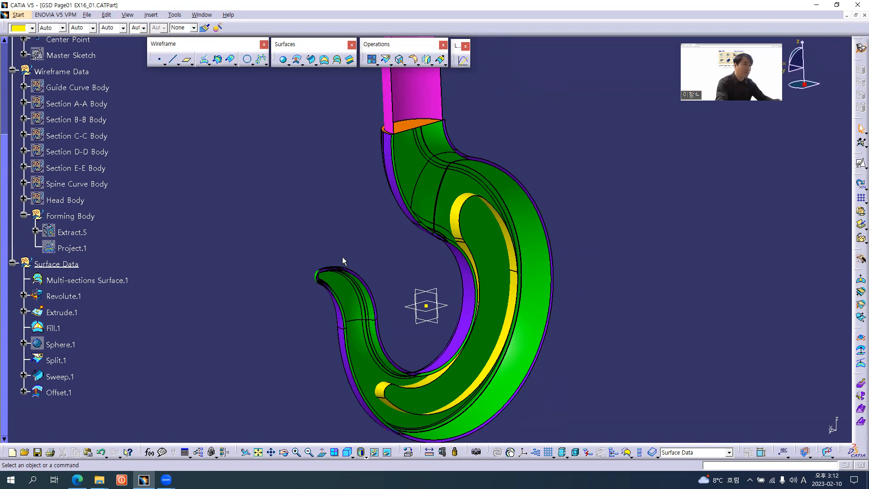
# Step: Start a Trim and add Multi-sections Surface.1 and Sweep.1 as the trimmed elements
pyautogui.moveTo(385, 271); pyautogui.dragTo(605, 235, button='middle')
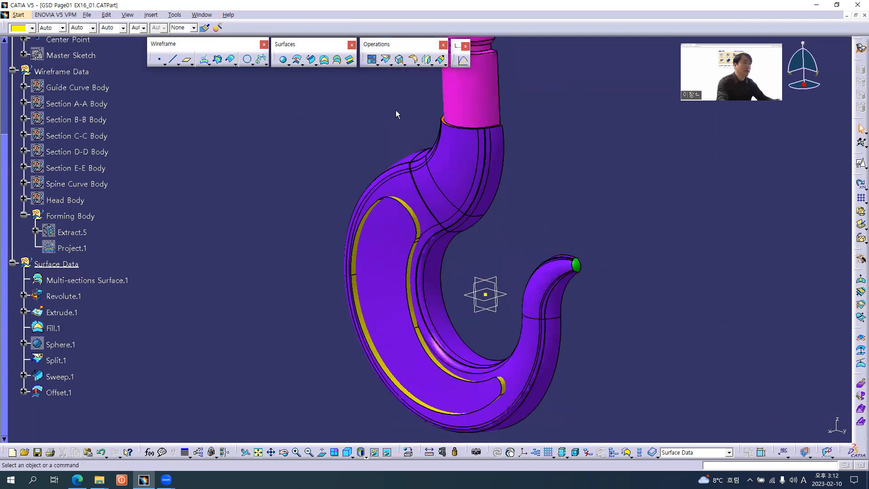
pyautogui.click(390, 64)
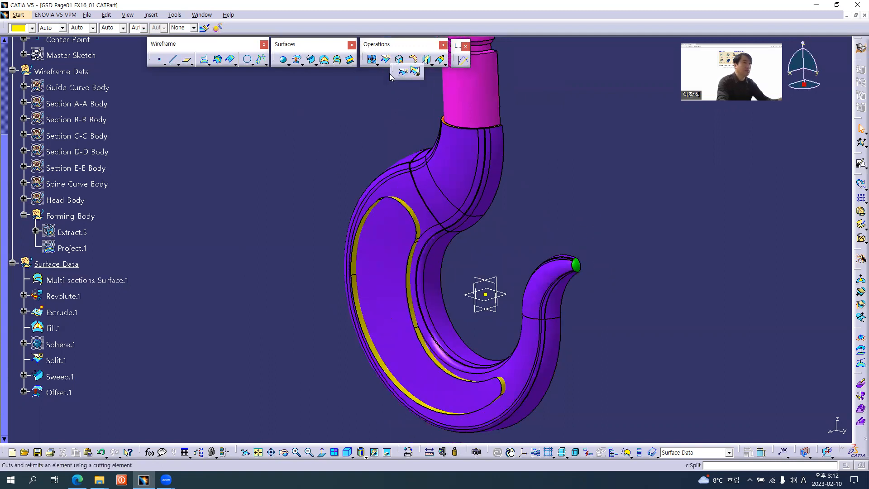
pyautogui.click(416, 73)
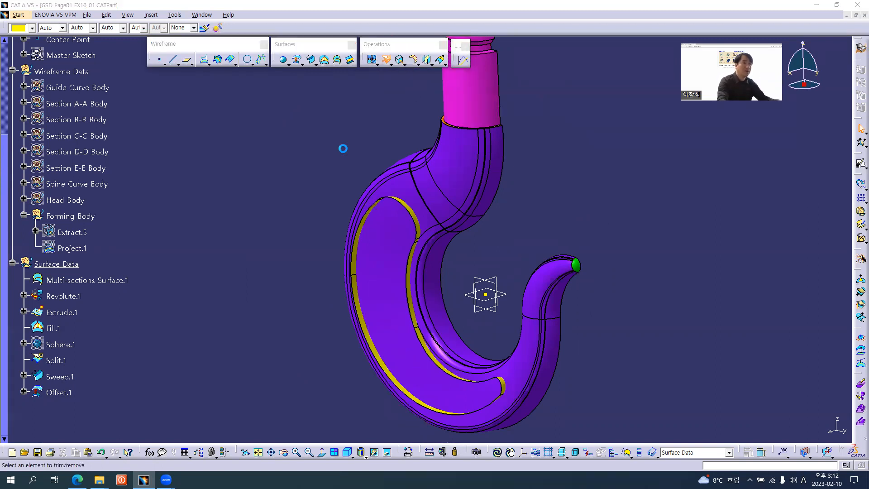
pyautogui.moveTo(471, 291); pyautogui.dragTo(434, 189, button='middle')
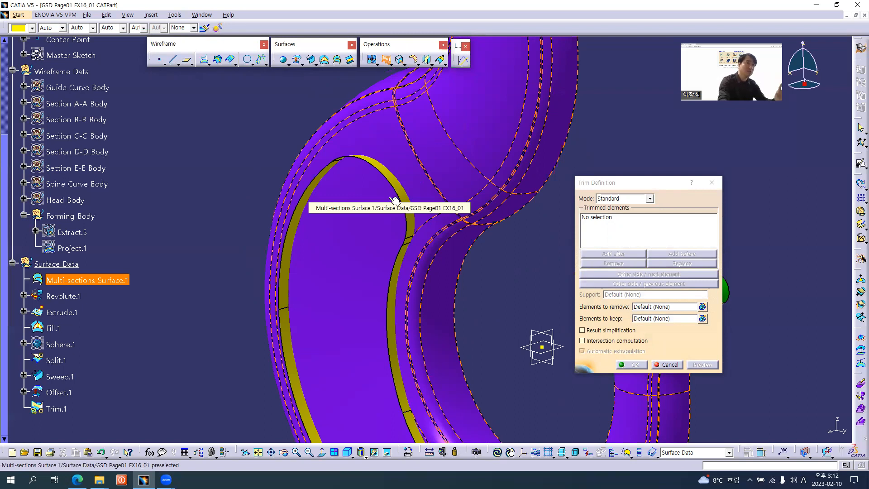
pyautogui.click(399, 137)
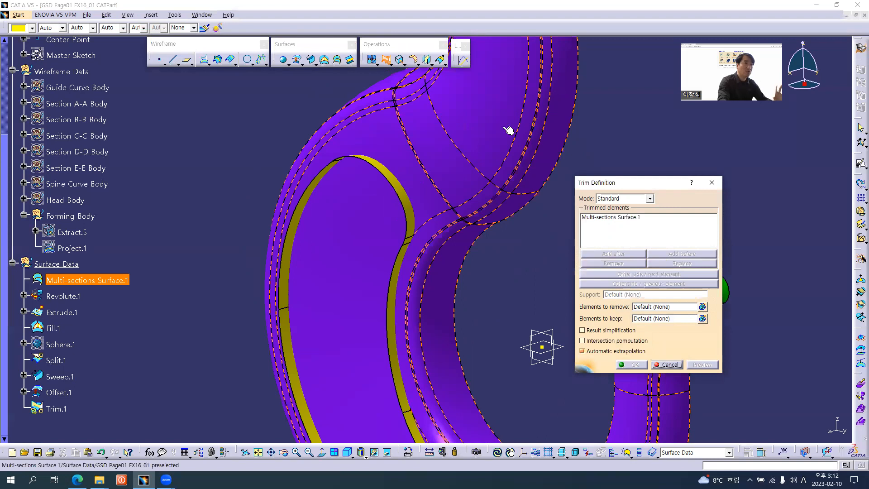
pyautogui.moveTo(508, 296); pyautogui.dragTo(437, 273, button='middle')
pyautogui.moveTo(493, 291); pyautogui.dragTo(453, 209, button='middle')
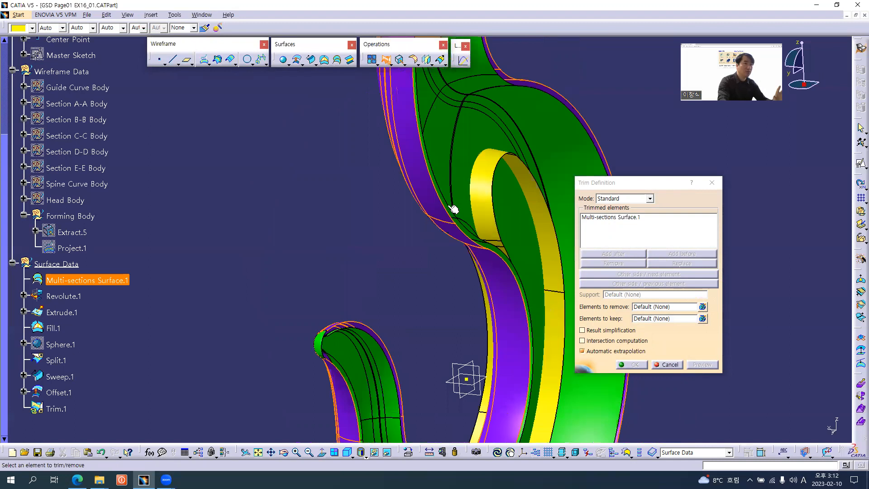
pyautogui.click(484, 194)
# Step: Examine the trim preview from outside and inside the hook, where the swept wall meets the outer and offset surfaces
pyautogui.moveTo(424, 265); pyautogui.dragTo(334, 293, button='middle')
pyautogui.moveTo(444, 304)
pyautogui.mouseDown(button='middle')
pyautogui.moveTo(521, 297)
pyautogui.moveTo(579, 266)
pyautogui.mouseUp(button='middle')
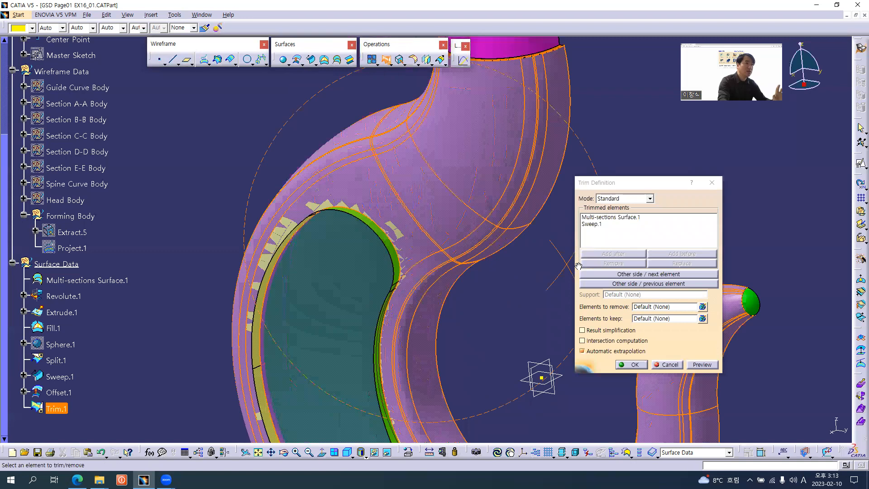
pyautogui.moveTo(544, 288); pyautogui.dragTo(498, 244, button='middle')
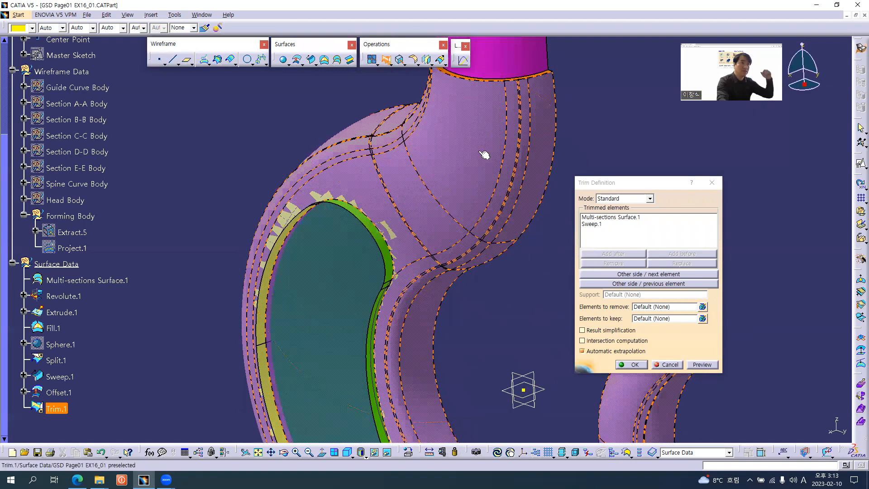
pyautogui.moveTo(327, 283); pyautogui.dragTo(431, 212, button='middle')
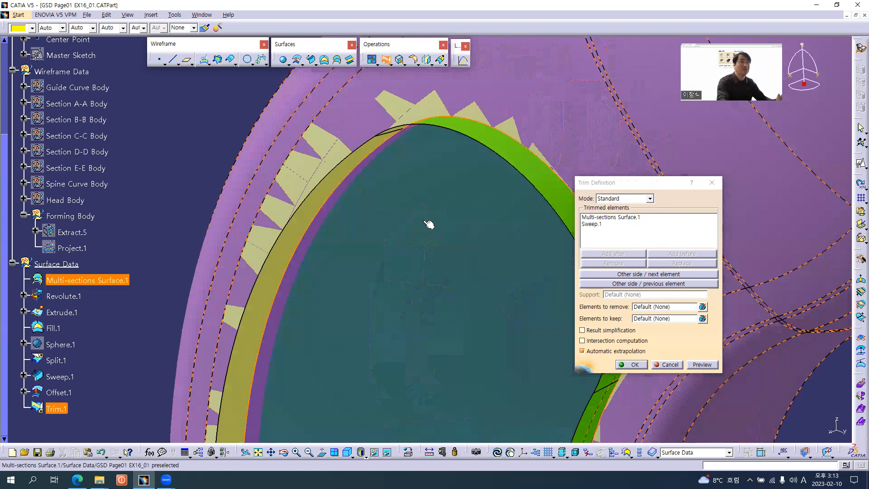
pyautogui.moveTo(370, 234); pyautogui.dragTo(350, 232, button='middle')
pyautogui.moveTo(344, 271); pyautogui.dragTo(346, 274, button='middle')
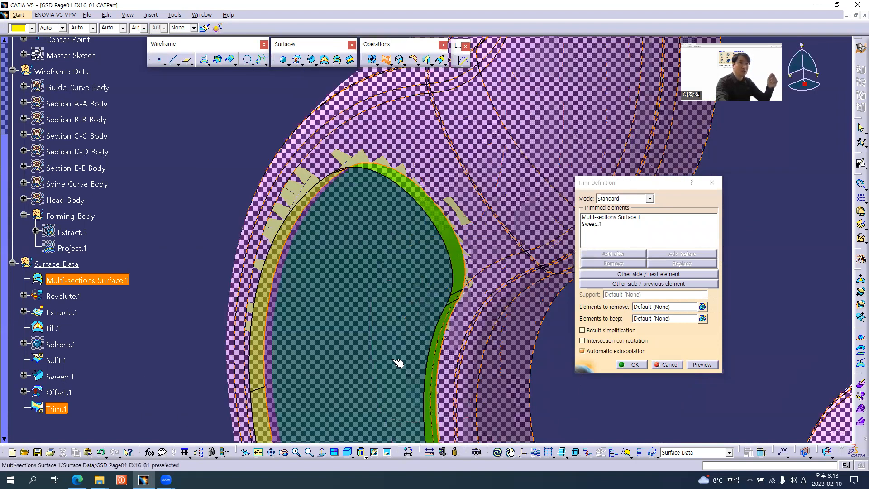
pyautogui.moveTo(373, 286); pyautogui.dragTo(364, 238, button='middle')
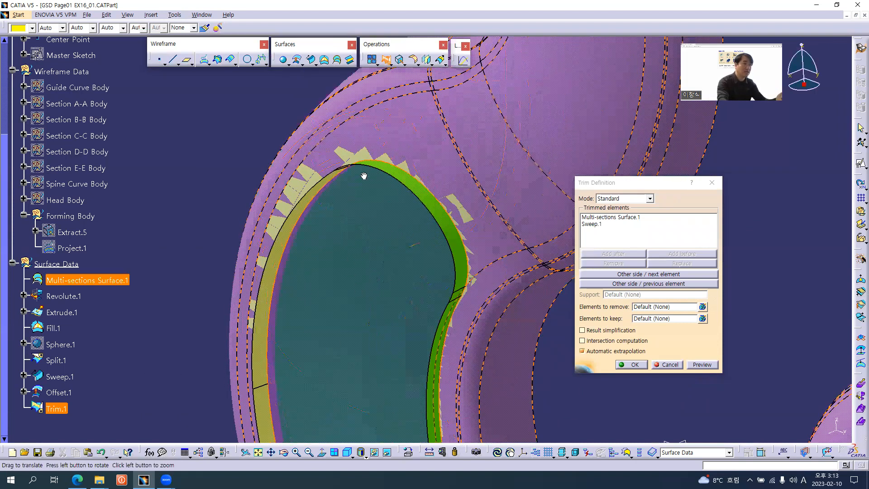
pyautogui.moveTo(364, 176); pyautogui.dragTo(388, 171, button='middle')
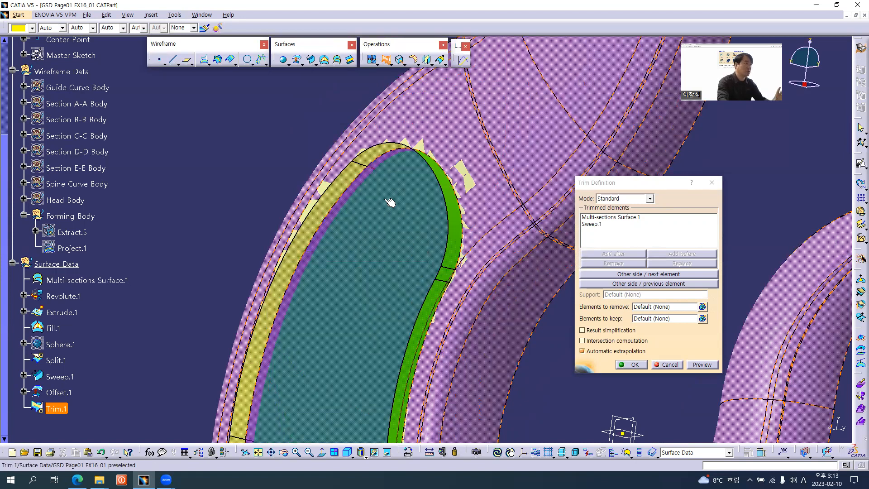
pyautogui.moveTo(399, 231); pyautogui.dragTo(357, 197, button='middle')
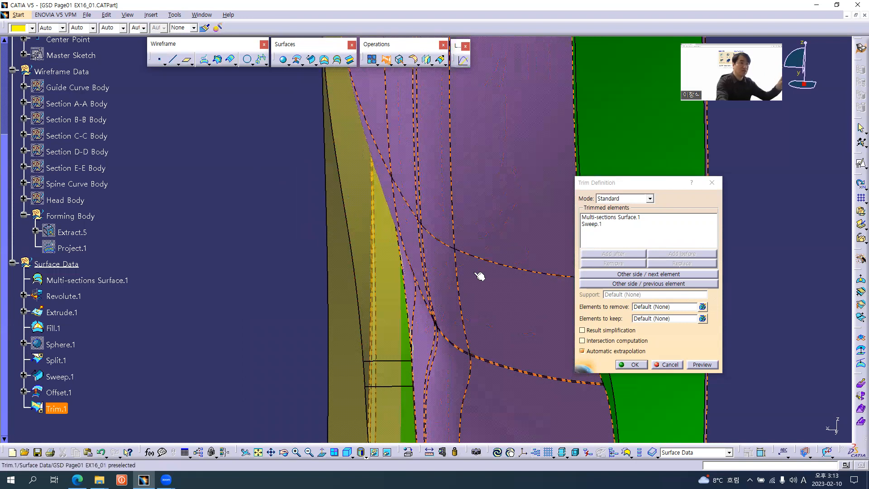
pyautogui.moveTo(405, 283); pyautogui.dragTo(392, 336, button='middle')
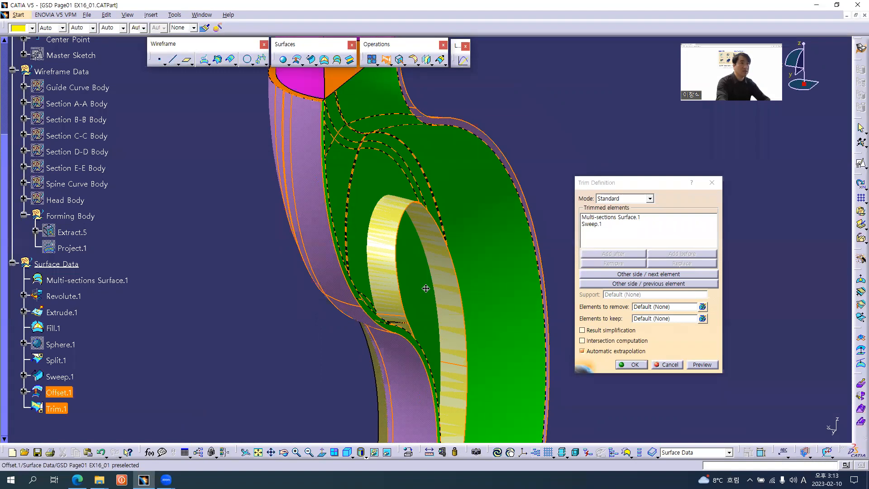
pyautogui.moveTo(538, 299); pyautogui.dragTo(452, 319, button='middle')
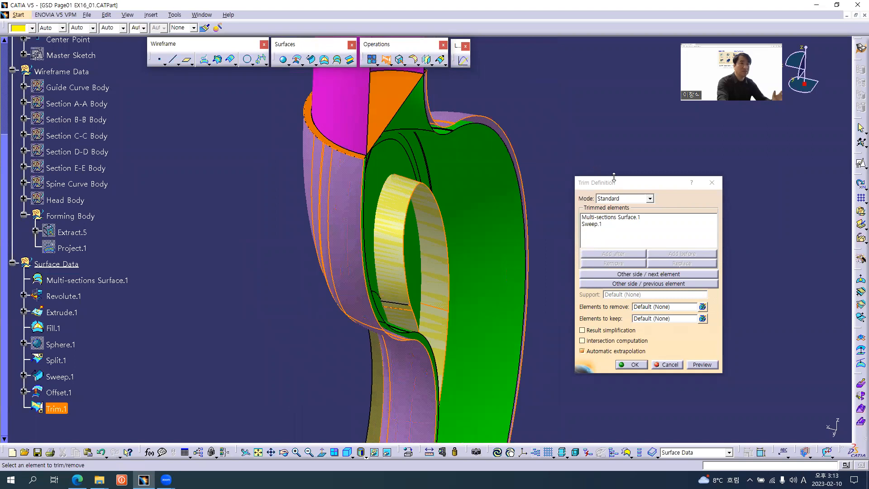
# Step: Add Offset.1 as the third trimmed element in the trim definition
pyautogui.moveTo(614, 176); pyautogui.dragTo(614, 116)
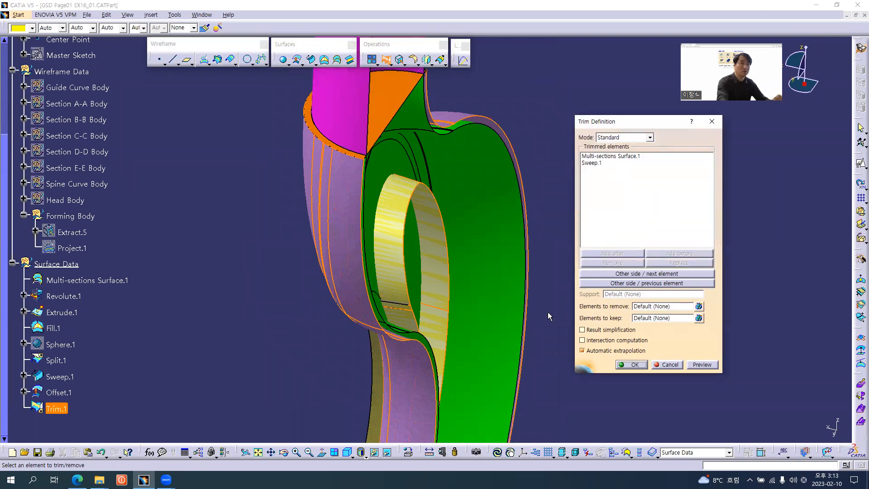
pyautogui.moveTo(449, 346); pyautogui.dragTo(428, 349, button='middle')
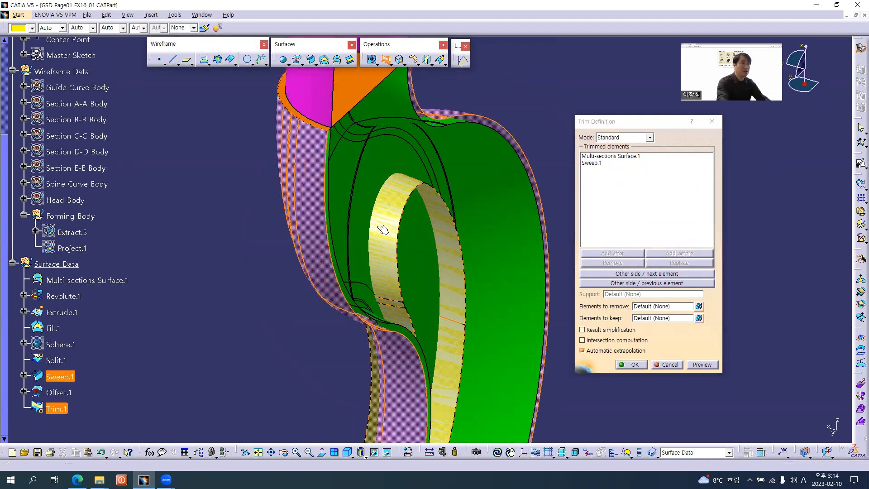
pyautogui.click(379, 168)
pyautogui.click(430, 345)
# Step: Flip the kept side of the trim so the offset surface is retained only inside the swept wall
pyautogui.moveTo(430, 345); pyautogui.dragTo(413, 331, button='middle')
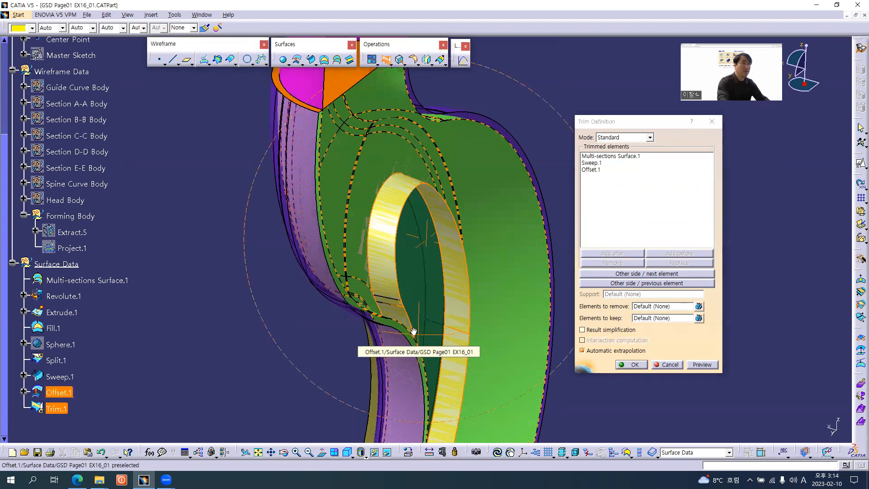
pyautogui.moveTo(390, 305); pyautogui.dragTo(368, 181, button='middle')
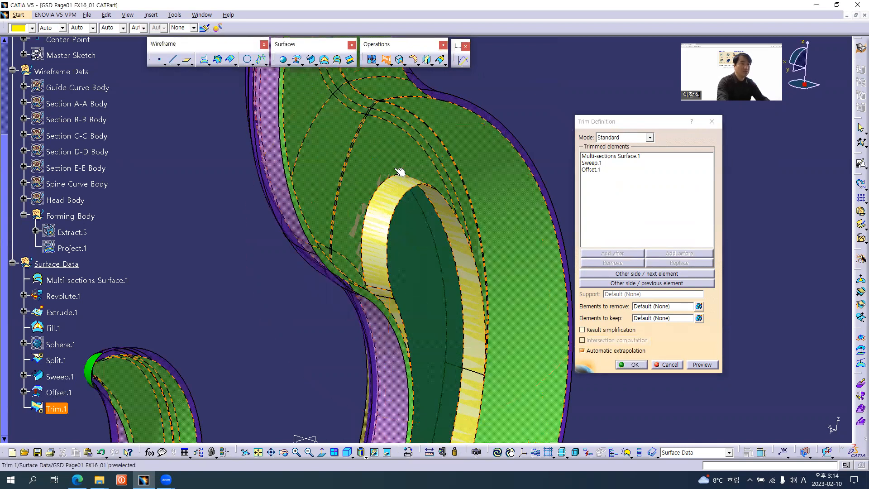
pyautogui.moveTo(437, 264); pyautogui.dragTo(438, 269, button='middle')
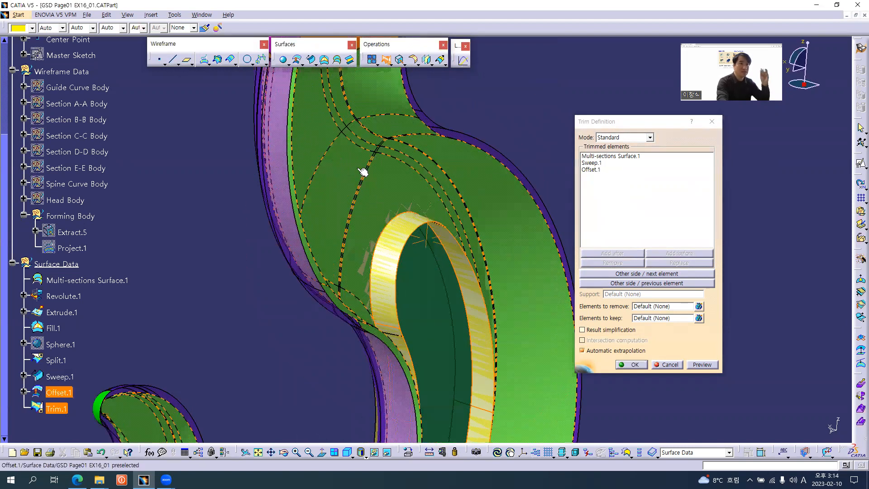
pyautogui.moveTo(363, 173); pyautogui.dragTo(540, 291, button='middle')
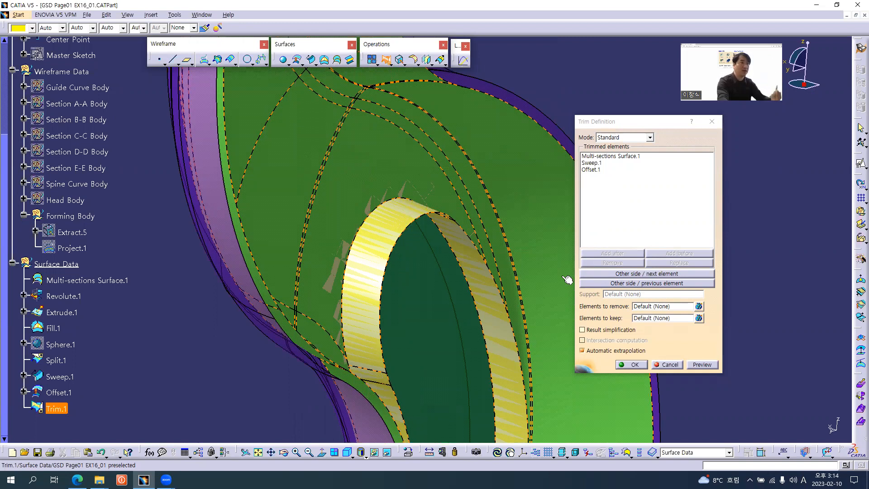
pyautogui.moveTo(423, 211); pyautogui.dragTo(431, 164, button='middle')
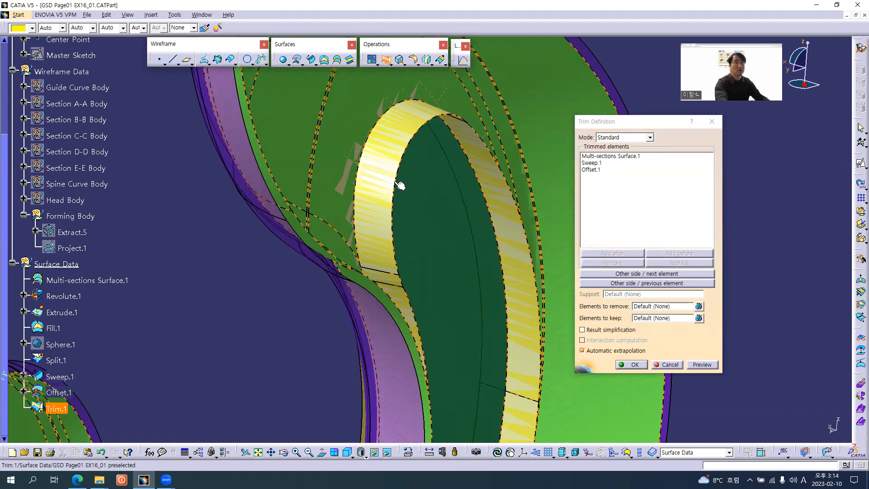
pyautogui.click(623, 282)
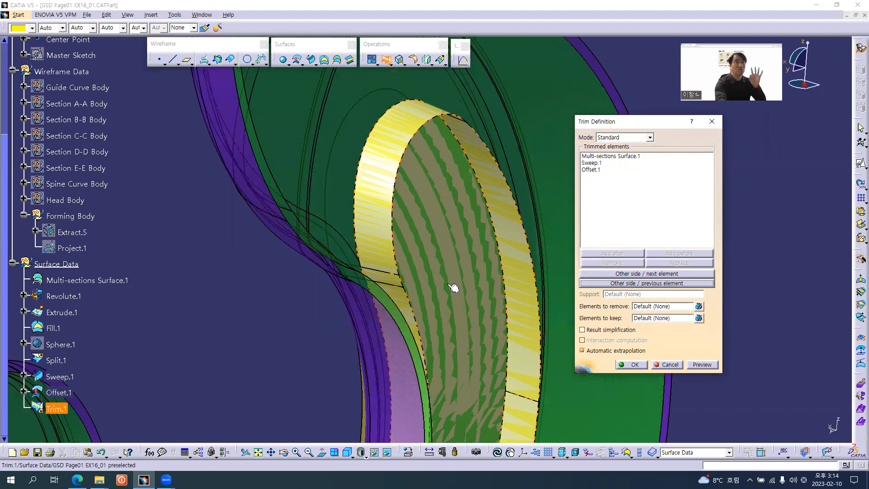
# Step: Flip the kept side of the outer hook surface so it is retained around the recess, and complete the trim
pyautogui.moveTo(445, 316); pyautogui.dragTo(415, 249, button='middle')
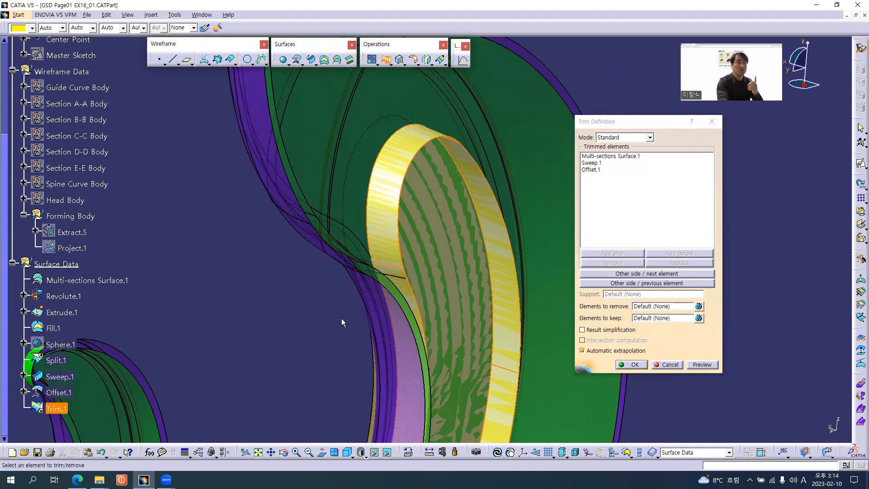
pyautogui.moveTo(368, 320); pyautogui.dragTo(367, 325, button='middle')
pyautogui.moveTo(487, 313); pyautogui.dragTo(502, 333, button='middle')
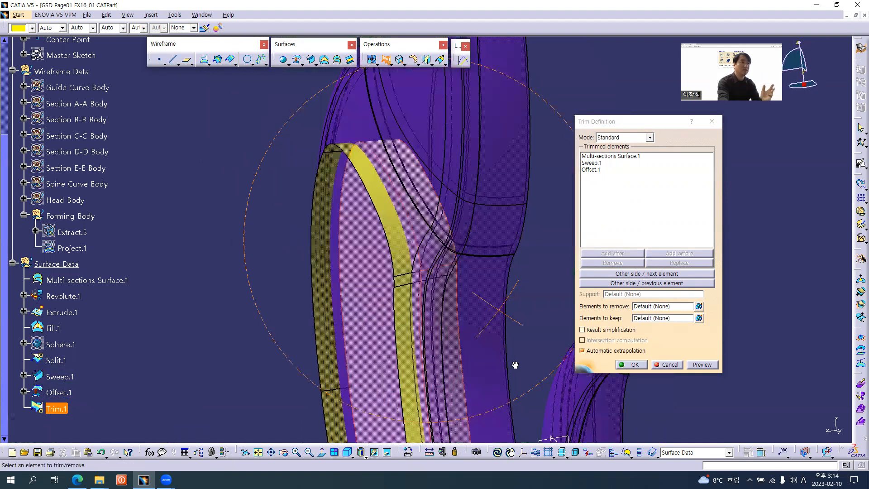
pyautogui.moveTo(515, 365); pyautogui.dragTo(440, 161, button='middle')
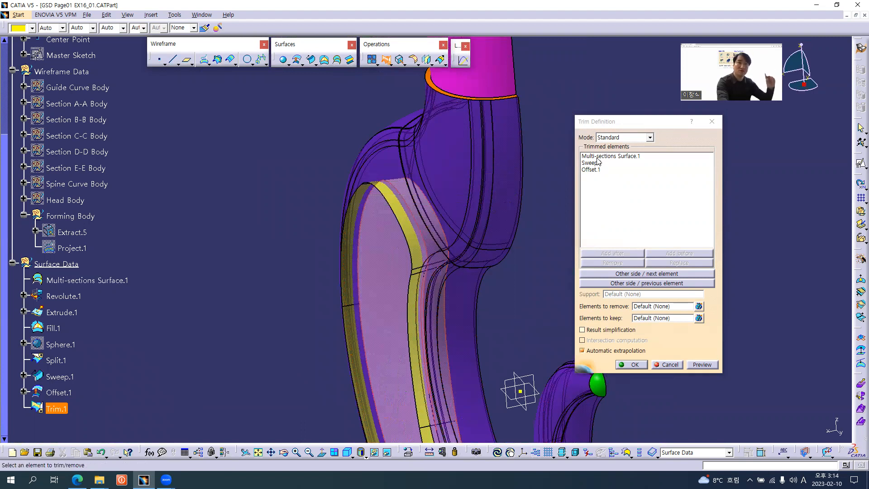
pyautogui.click(628, 274)
pyautogui.moveTo(472, 336); pyautogui.dragTo(380, 271, button='middle')
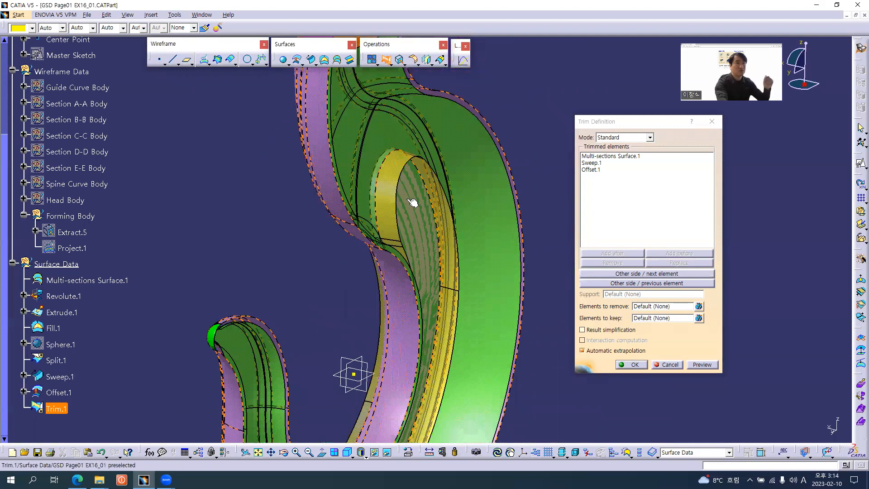
pyautogui.moveTo(471, 310); pyautogui.dragTo(444, 309, button='middle')
pyautogui.moveTo(387, 296); pyautogui.dragTo(478, 351, button='middle')
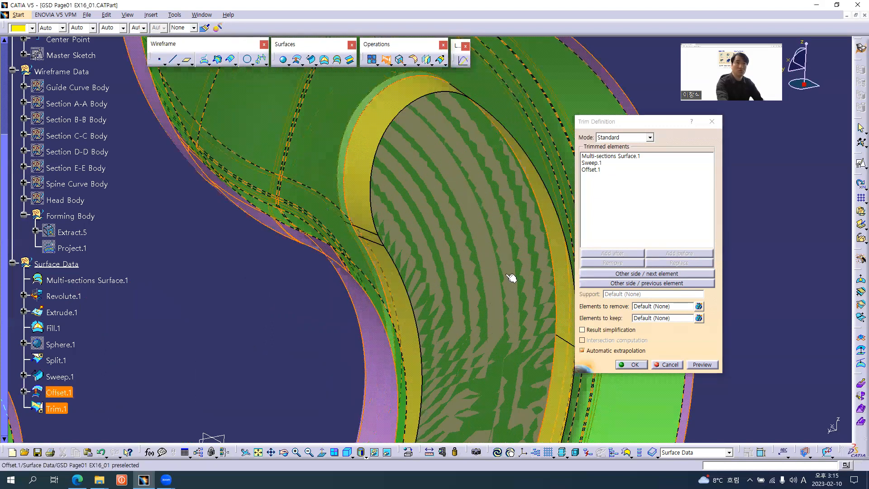
pyautogui.click(635, 365)
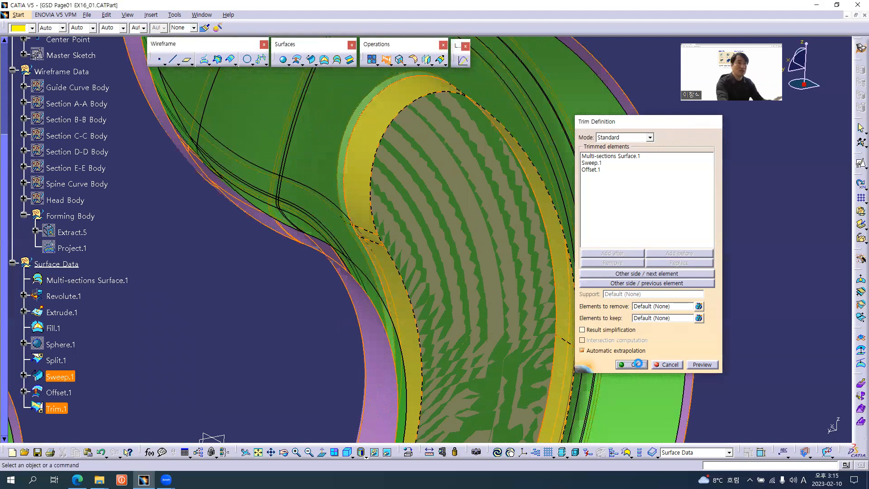
# Step: Colour the trimmed hook surface Trim.1 orange
pyautogui.moveTo(374, 230); pyautogui.dragTo(485, 243, button='middle')
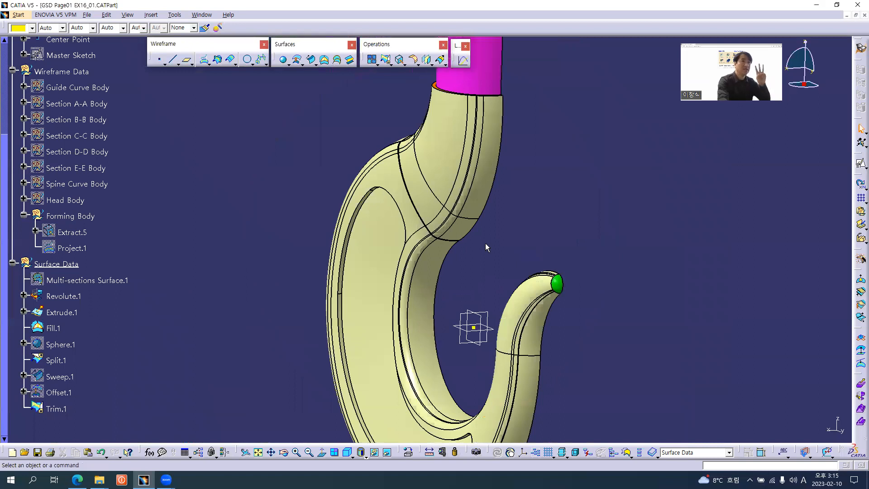
pyautogui.moveTo(420, 291); pyautogui.dragTo(435, 322, button='middle')
pyautogui.click(53, 409)
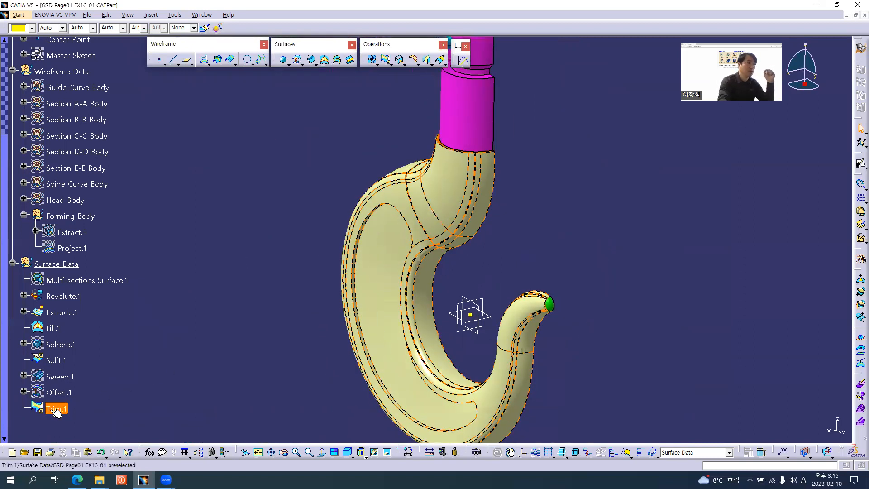
pyautogui.click(22, 29)
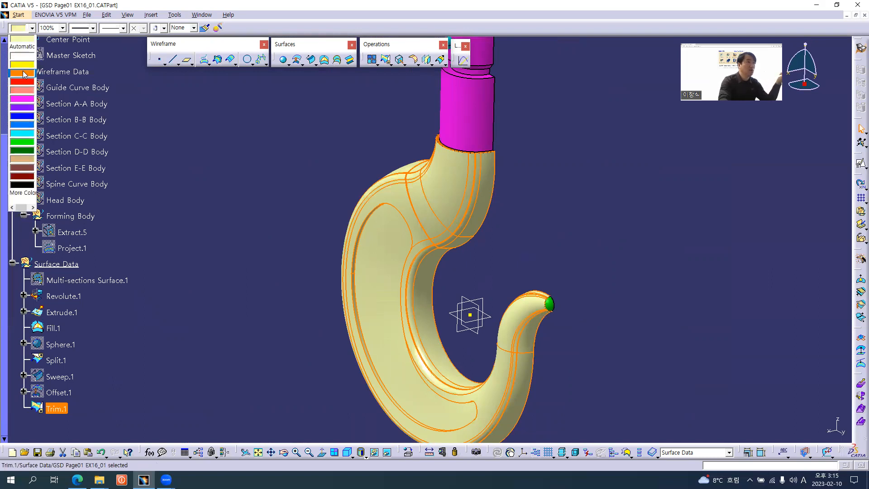
pyautogui.click(22, 73)
pyautogui.moveTo(486, 292); pyautogui.dragTo(368, 300, button='middle')
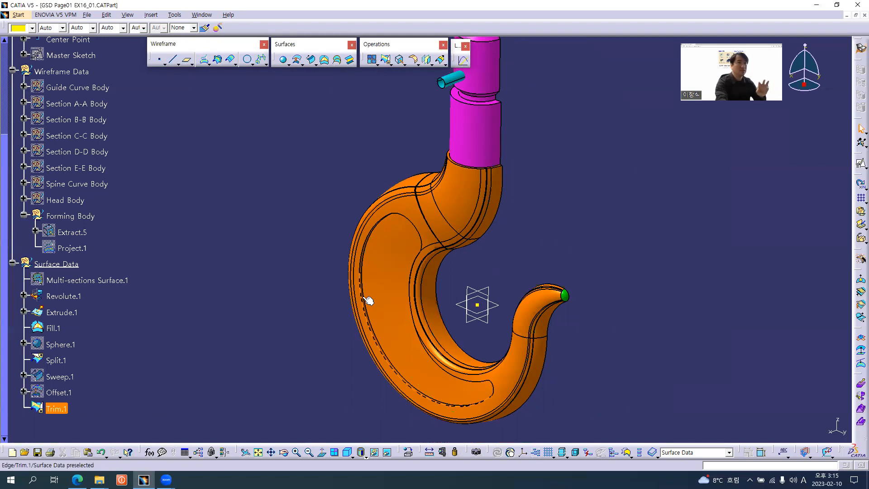
pyautogui.moveTo(465, 284); pyautogui.dragTo(453, 312, button='middle')
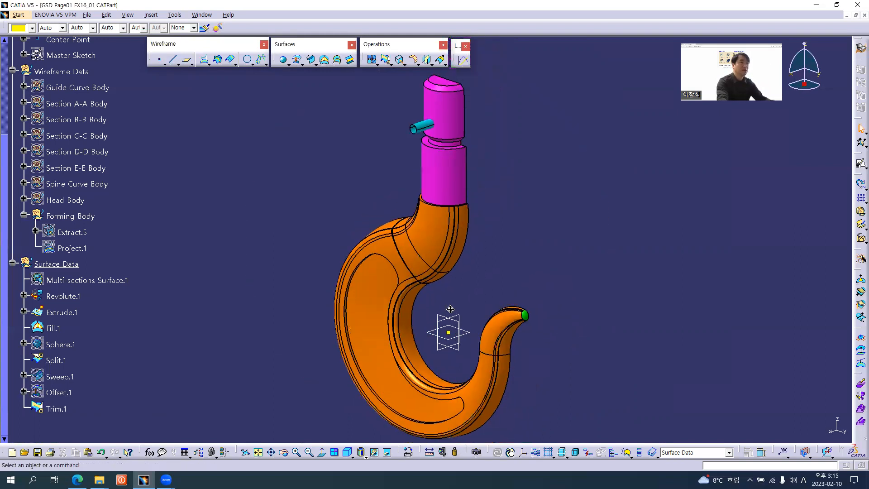
# Step: Start a new Trim between the revolved shank Revolute.1 and the part of Extrude.1 inside the shank
pyautogui.scroll(-3, 57, 407)
pyautogui.moveTo(520, 259); pyautogui.dragTo(339, 135, button='middle')
pyautogui.moveTo(296, 263); pyautogui.dragTo(474, 226, button='middle')
pyautogui.click(386, 60)
pyautogui.moveTo(475, 168); pyautogui.dragTo(412, 198, button='middle')
pyautogui.click(413, 198)
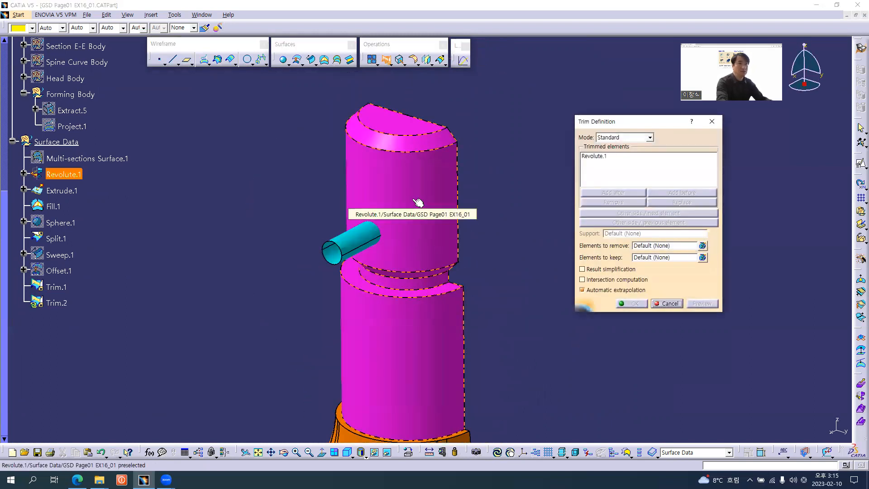
pyautogui.moveTo(484, 314); pyautogui.dragTo(237, 200, button='middle')
pyautogui.moveTo(502, 270); pyautogui.dragTo(393, 268, button='middle')
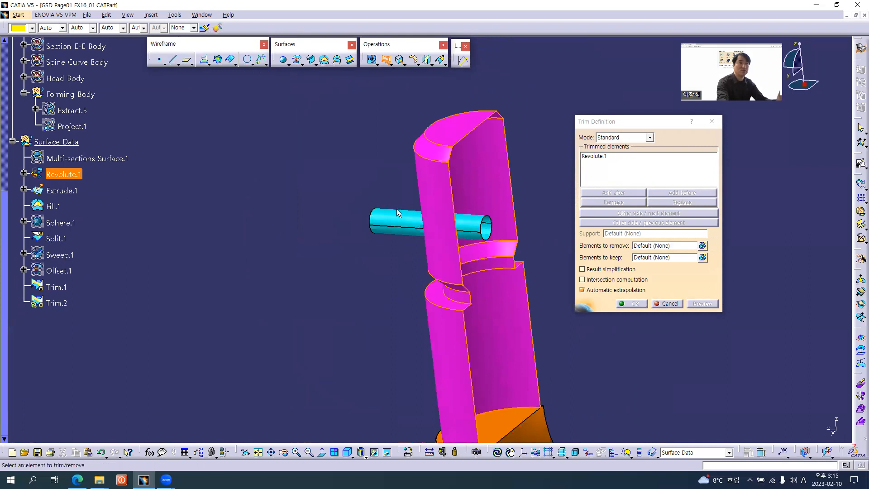
pyautogui.click(476, 225)
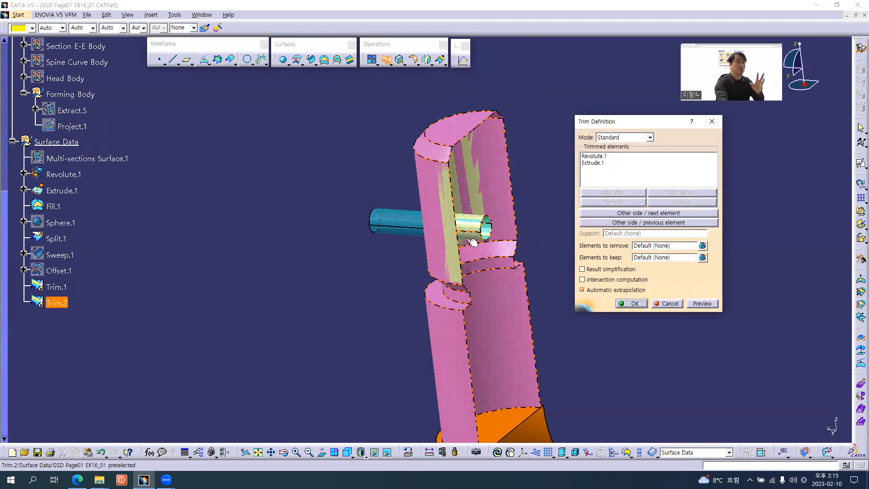
pyautogui.moveTo(401, 270); pyautogui.dragTo(378, 259, button='middle')
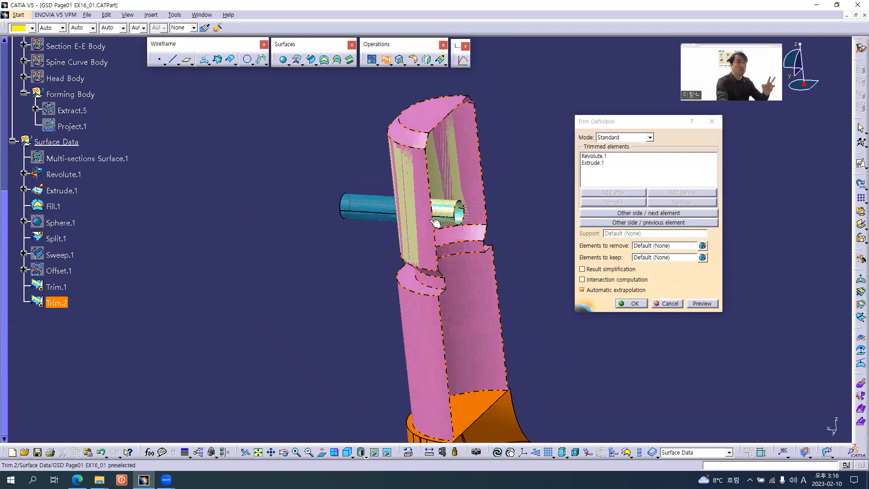
# Step: Add Fill.1 to the trim and flip its kept side so only the rim outside the shank is retained
pyautogui.moveTo(425, 351); pyautogui.dragTo(495, 287, button='middle')
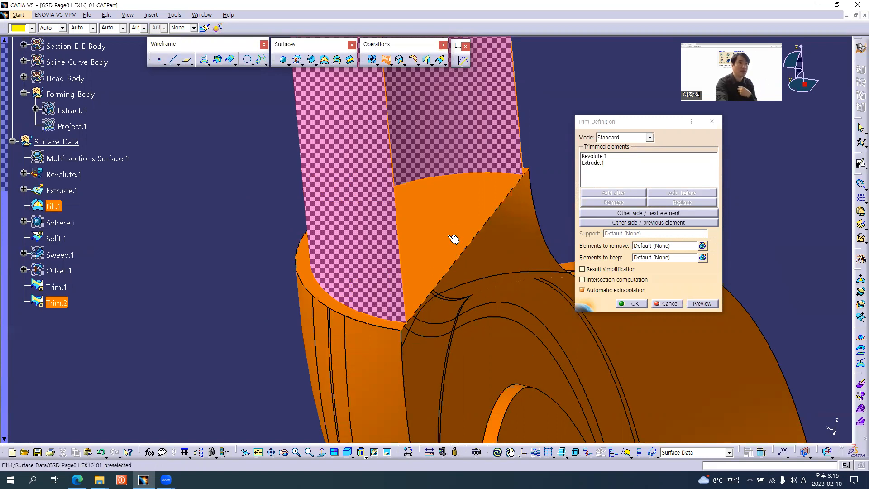
pyautogui.click(457, 220)
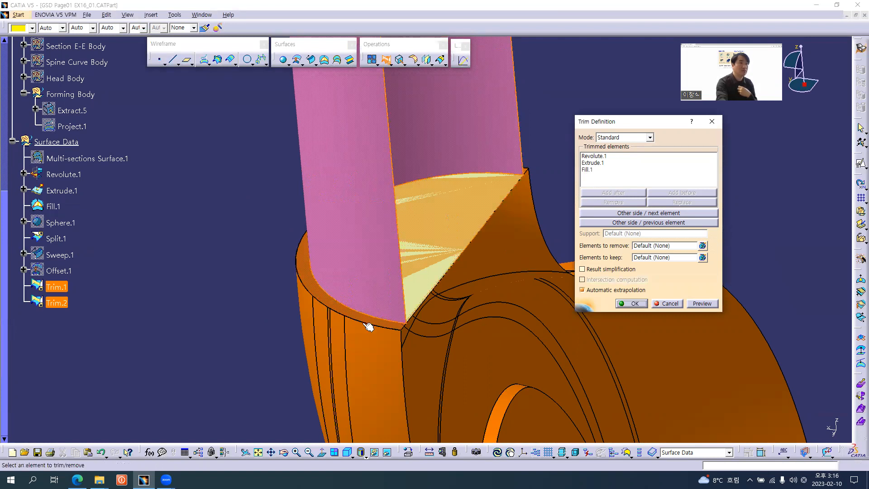
pyautogui.moveTo(467, 300); pyautogui.dragTo(377, 368, button='middle')
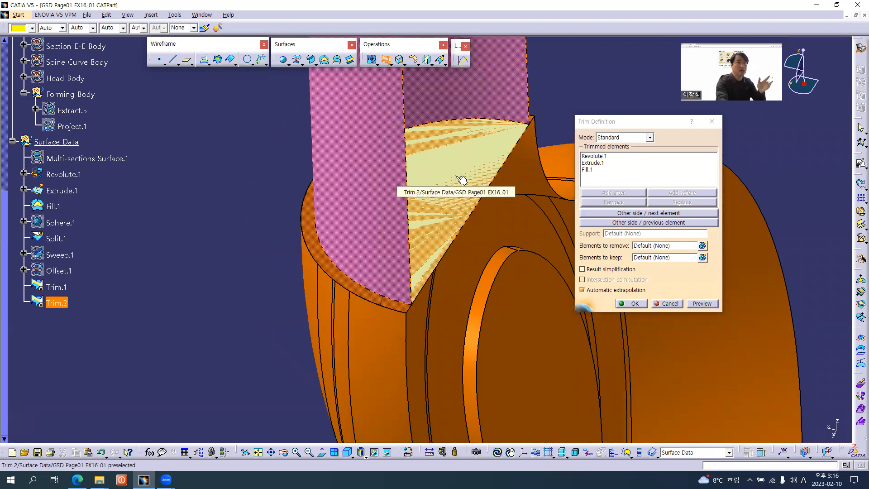
pyautogui.click(627, 222)
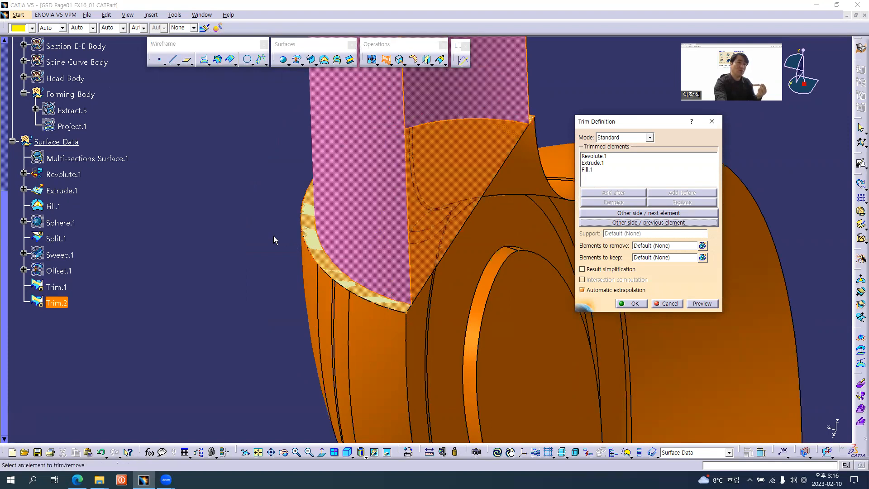
# Step: Add the hook body Trim.1 and the spherical tip Split.1 to the trim, and complete it
pyautogui.moveTo(407, 312); pyautogui.dragTo(426, 258, button='middle')
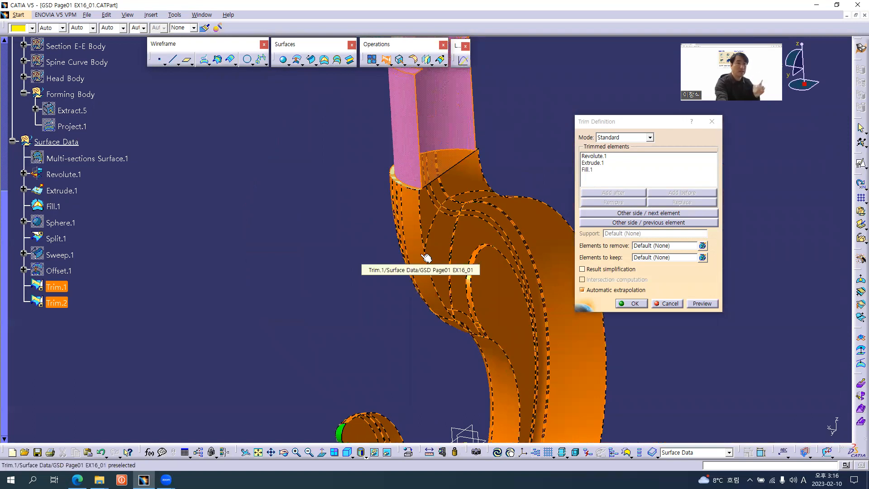
pyautogui.click(418, 238)
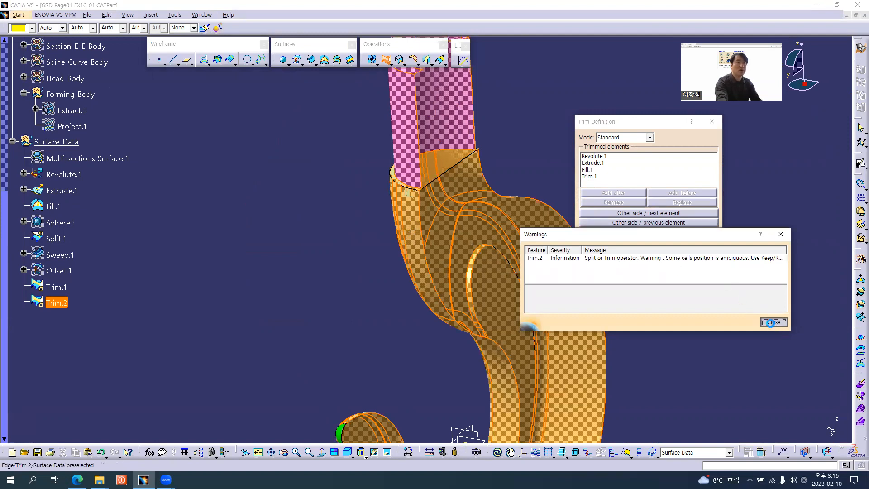
pyautogui.click(773, 322)
pyautogui.moveTo(417, 335); pyautogui.dragTo(421, 205, button='middle')
pyautogui.moveTo(381, 287); pyautogui.dragTo(517, 312, button='middle')
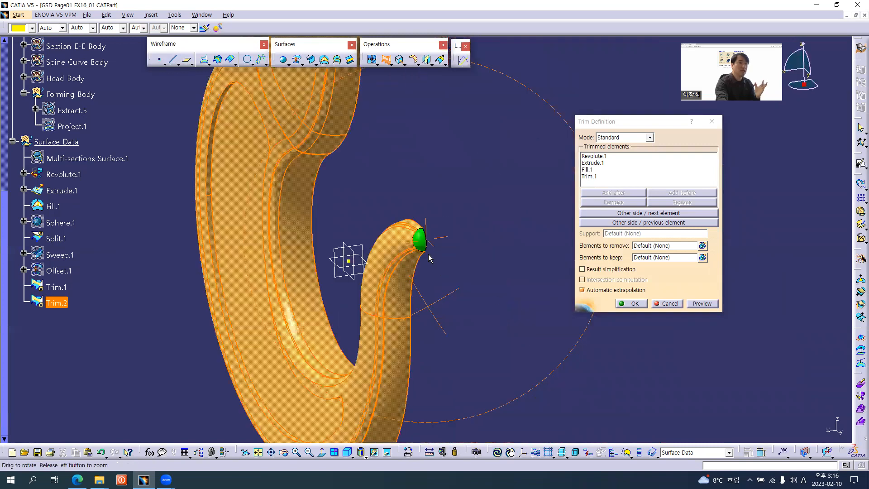
pyautogui.moveTo(428, 254); pyautogui.dragTo(425, 250, button='middle')
pyautogui.click(419, 240)
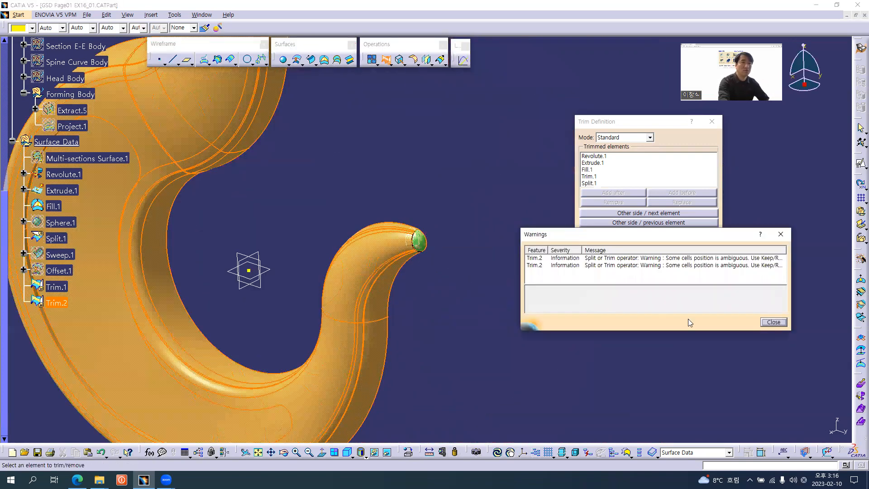
pyautogui.click(773, 322)
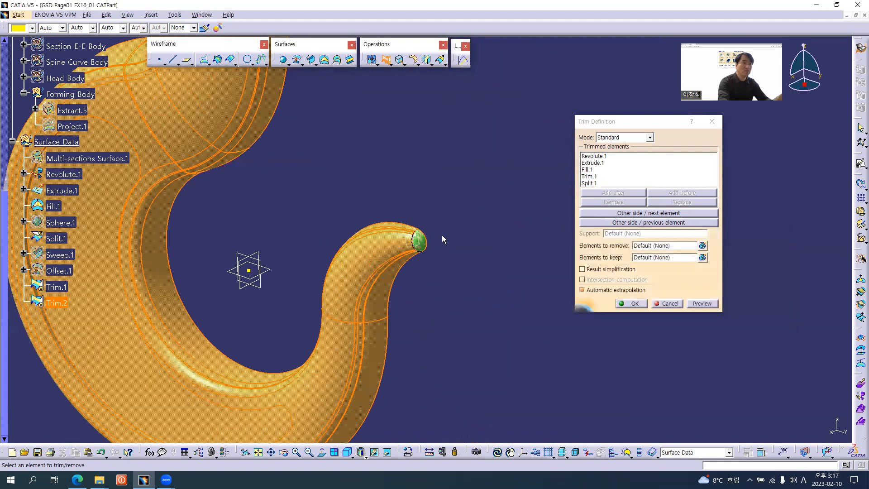
pyautogui.moveTo(442, 237); pyautogui.dragTo(550, 308, button='middle')
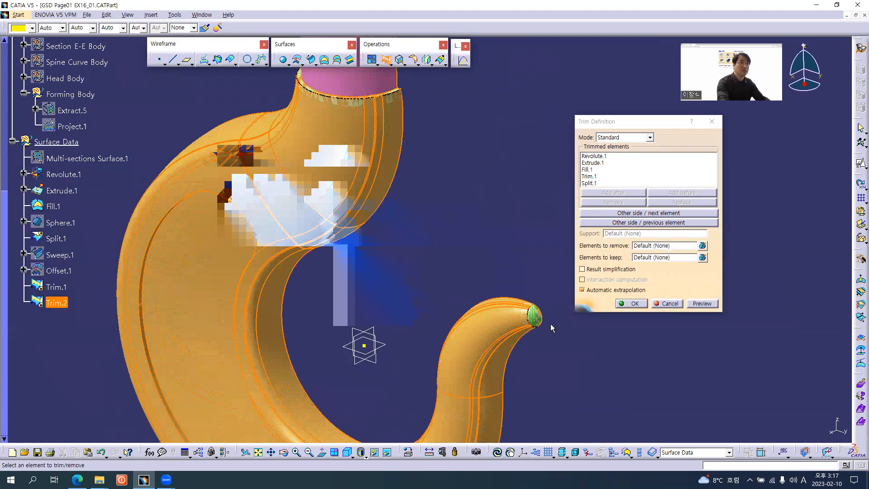
pyautogui.click(634, 304)
# Step: Colour the combined hook surface Trim.2 orange
pyautogui.moveTo(371, 264); pyautogui.dragTo(316, 302, button='middle')
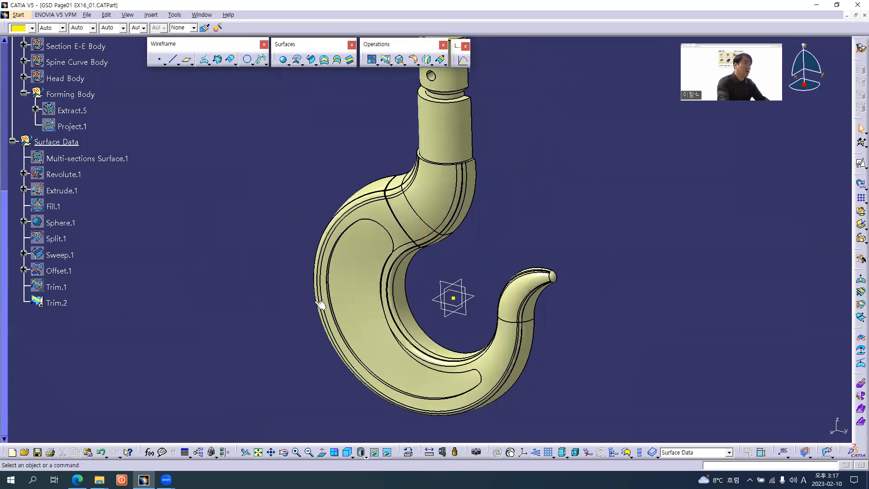
pyautogui.click(56, 303)
pyautogui.click(32, 28)
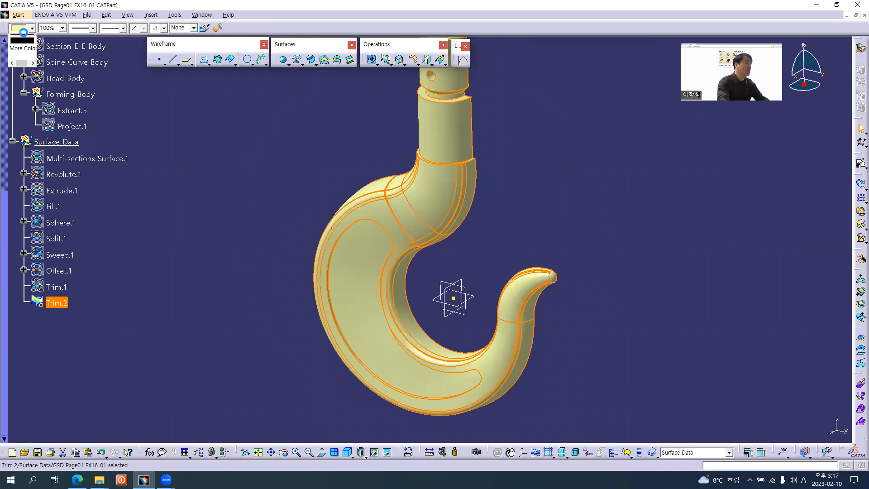
pyautogui.click(27, 73)
pyautogui.click(471, 229)
pyautogui.moveTo(471, 229); pyautogui.dragTo(489, 294, button='middle')
# Step: Rename Trim.2 as Half Hook Surface in its feature properties
pyautogui.click(56, 302)
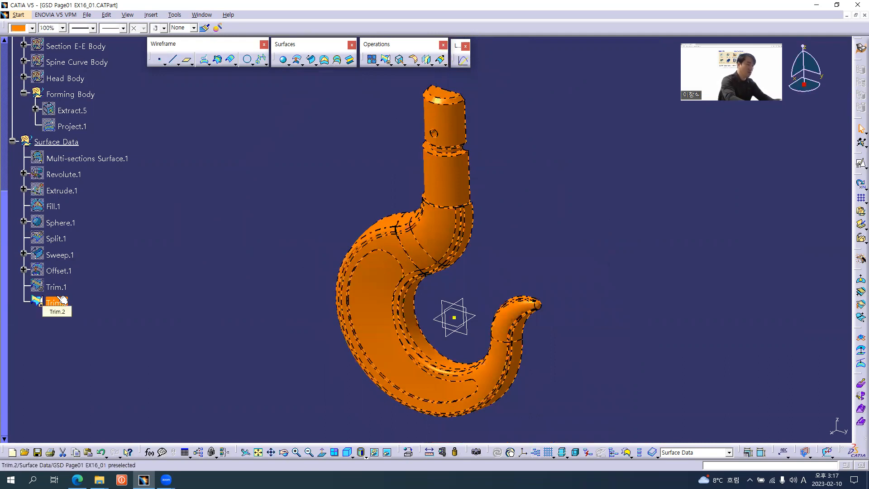
pyautogui.hotkey('alt', 'Return')
pyautogui.write('Half Hook Surface')
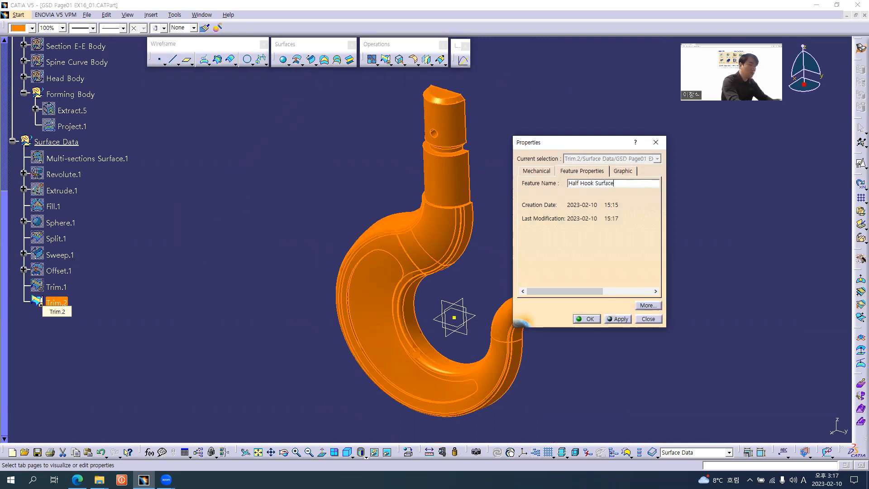
pyautogui.press('Return')
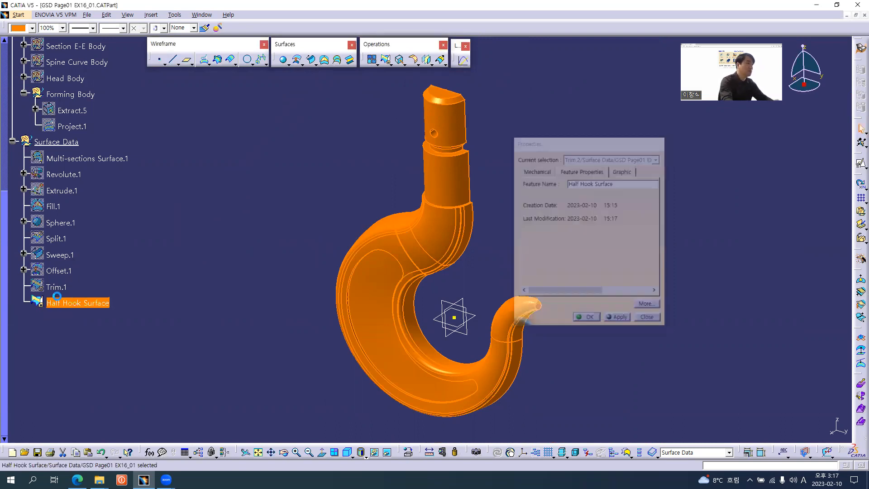
pyautogui.click(316, 223)
# Step: Mirror the Half Hook Surface about the yz plane with a Symmetry operation, keeping the result type as Surface
pyautogui.moveTo(371, 221); pyautogui.dragTo(393, 144, button='middle')
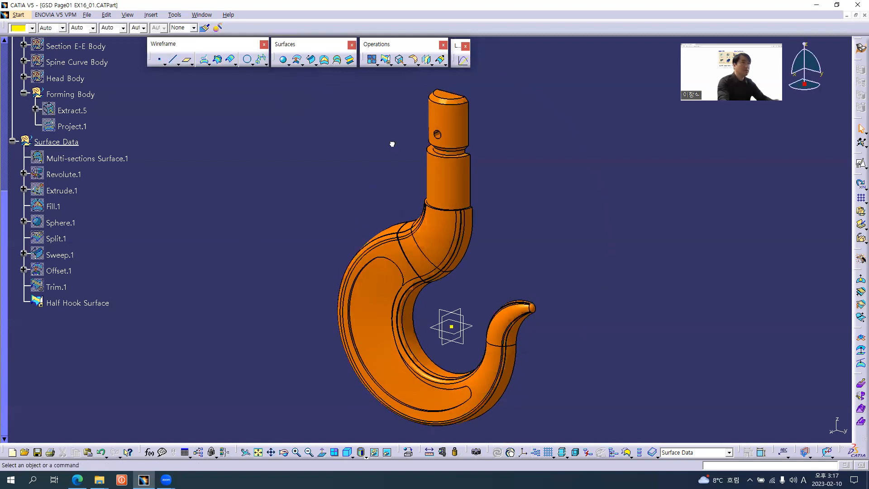
pyautogui.click(429, 63)
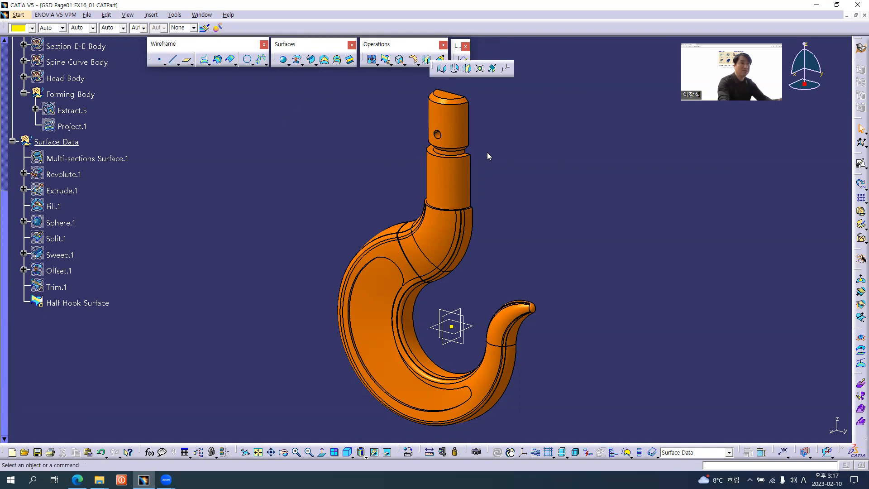
pyautogui.click(470, 72)
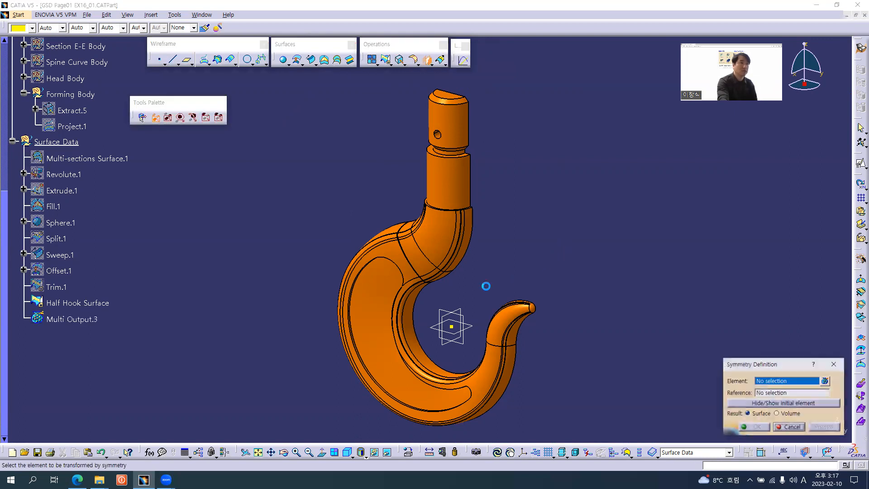
pyautogui.click(449, 246)
pyautogui.click(450, 317)
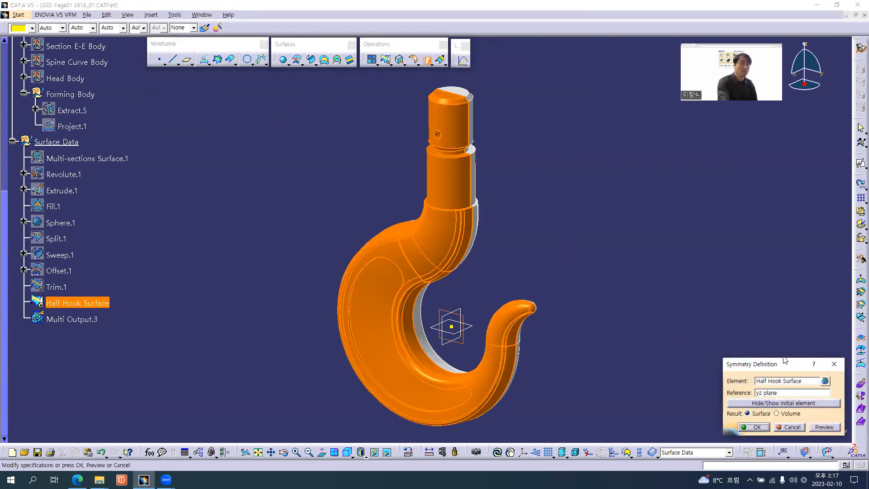
pyautogui.moveTo(785, 360); pyautogui.dragTo(682, 205)
pyautogui.moveTo(450, 324); pyautogui.dragTo(691, 294, button='middle')
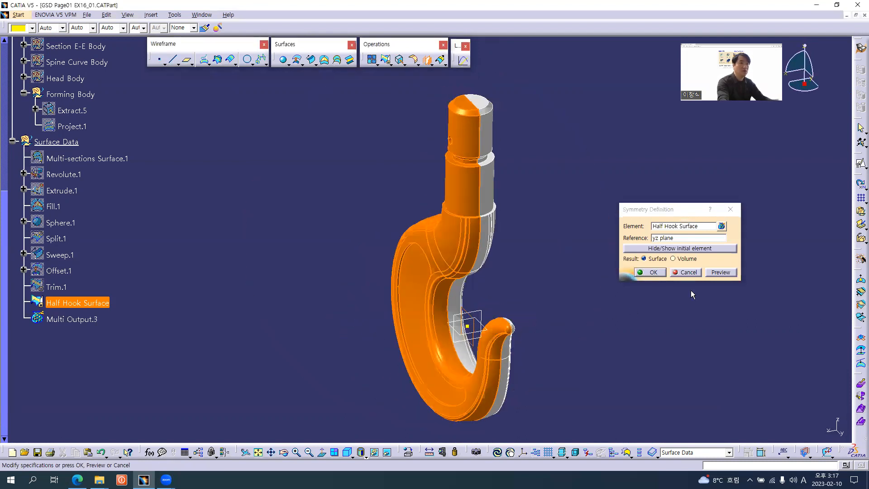
pyautogui.click(659, 277)
pyautogui.moveTo(439, 306); pyautogui.dragTo(369, 294, button='middle')
# Step: Colour the mirrored hook half Symmetry.1 yellow
pyautogui.click(42, 321)
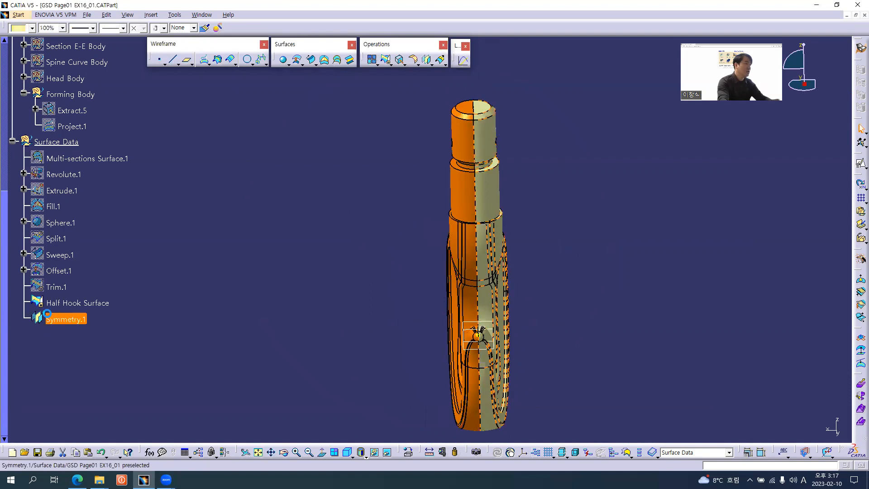
pyautogui.click(32, 28)
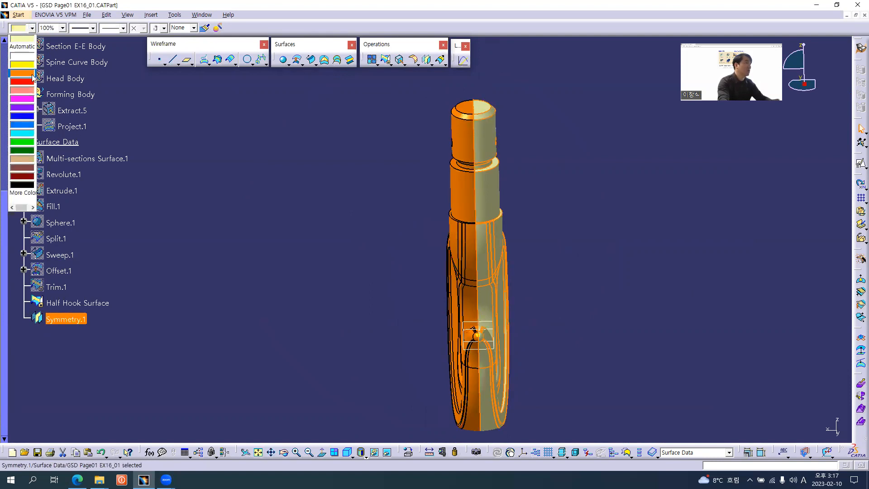
pyautogui.click(29, 68)
pyautogui.click(453, 272)
pyautogui.moveTo(454, 271); pyautogui.dragTo(565, 215, button='middle')
# Step: Join the Half Hook Surface and its mirrored copy Symmetry.1 into one surface
pyautogui.click(391, 108)
pyautogui.click(372, 59)
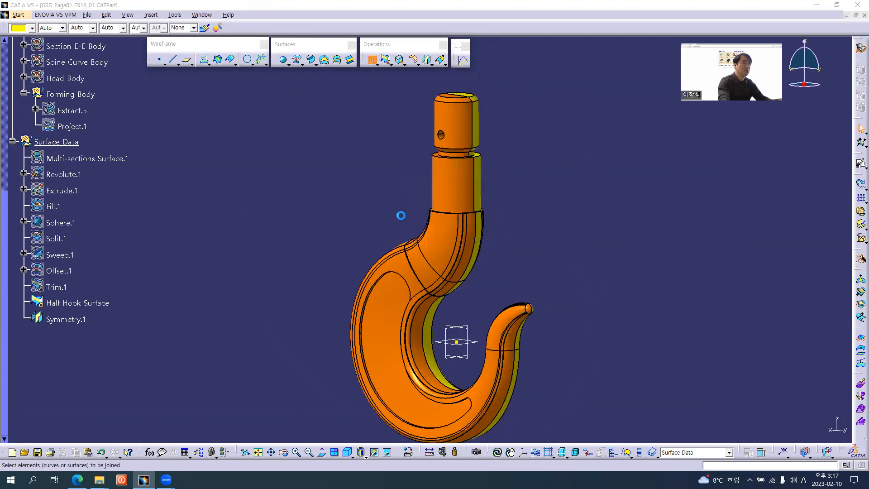
pyautogui.click(473, 227)
pyautogui.moveTo(598, 261); pyautogui.dragTo(294, 267, button='middle')
pyautogui.click(480, 212)
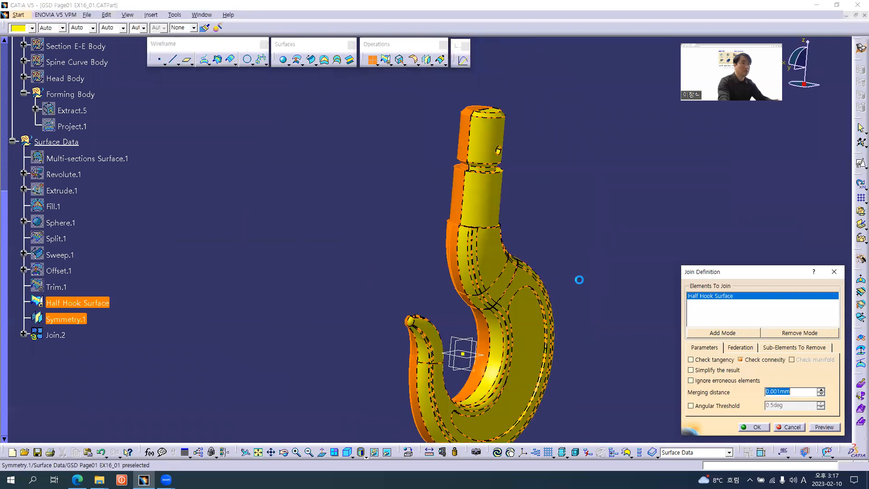
pyautogui.click(761, 431)
pyautogui.moveTo(361, 272); pyautogui.dragTo(487, 297, button='middle')
# Step: Colour the joined hook surface Join.2 cyan
pyautogui.click(55, 335)
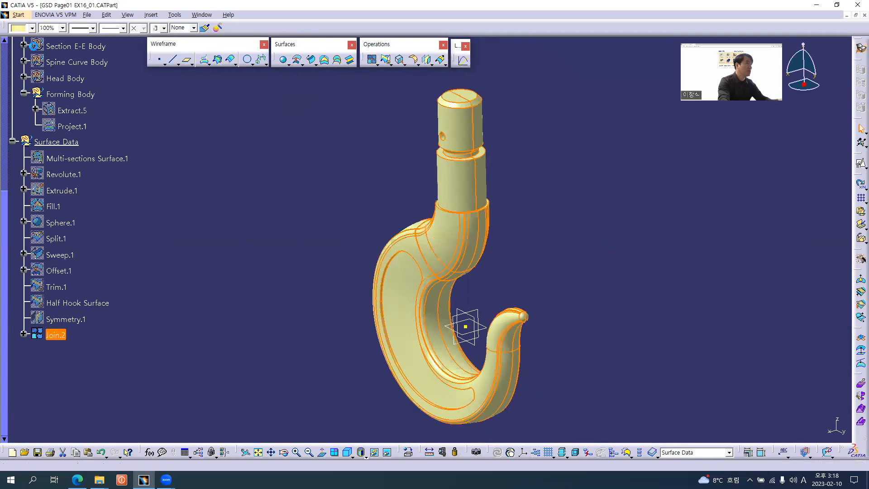
pyautogui.click(32, 27)
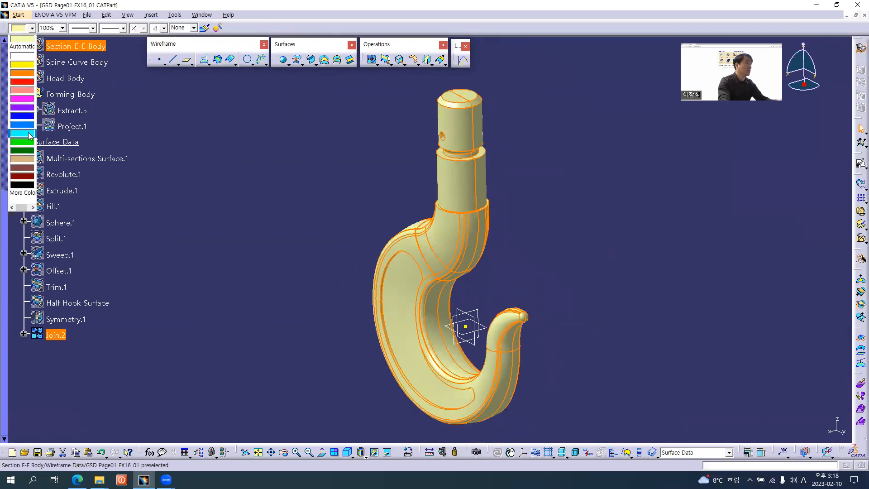
pyautogui.click(28, 136)
pyautogui.click(258, 240)
pyautogui.moveTo(421, 360); pyautogui.dragTo(450, 239, button='middle')
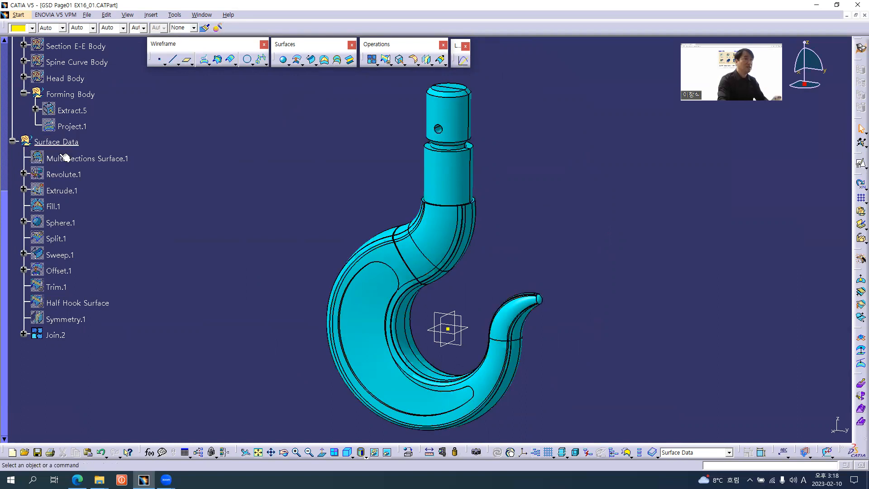
# Step: Group the features from Multi-sections Surface.1 through Symmetry.1 into a new geometrical set named Operation Body under Surface Data
pyautogui.click(24, 93)
pyautogui.click(77, 127)
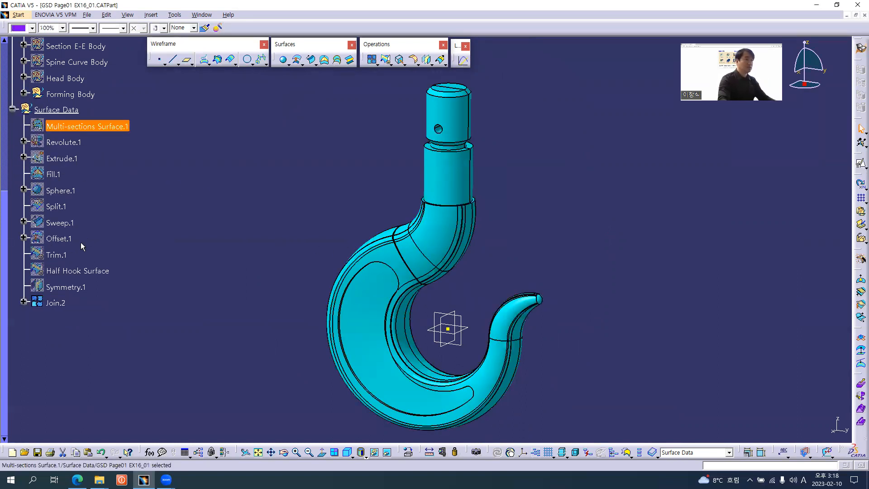
pyautogui.keyDown('shift'); pyautogui.click(64, 288); pyautogui.keyUp('shift')
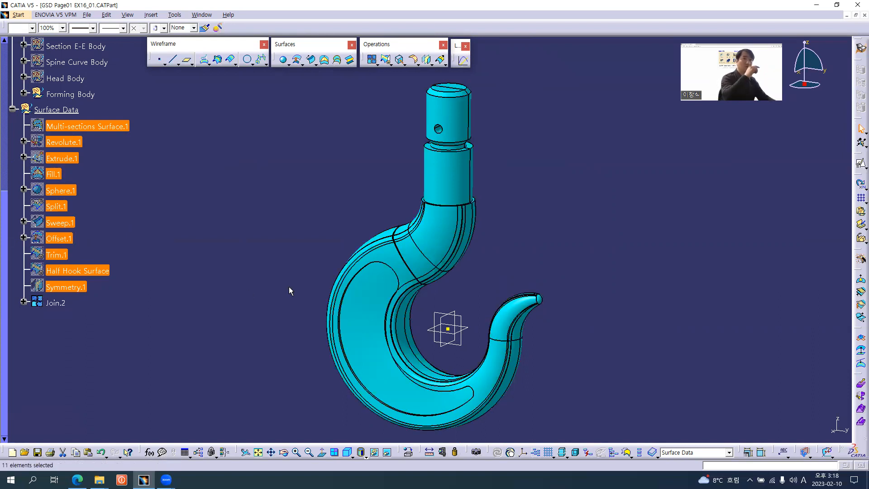
pyautogui.hotkey('alt', 'i')
pyautogui.press('g')
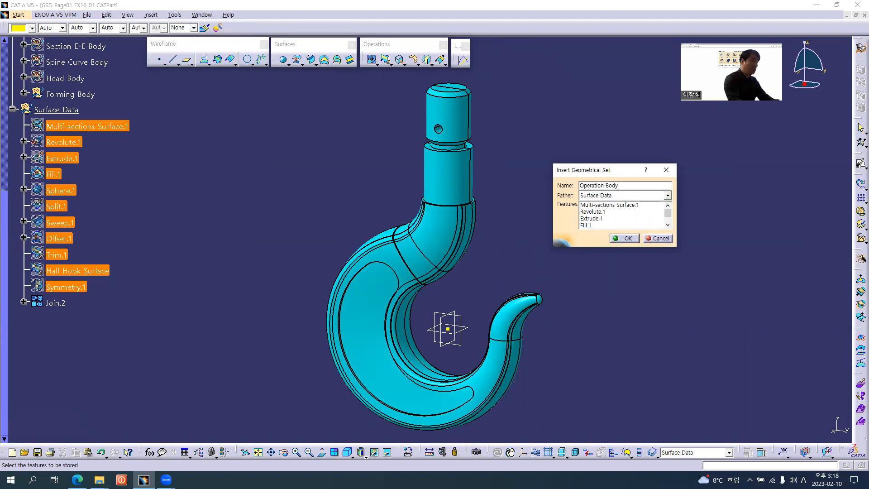
pyautogui.press('Return')
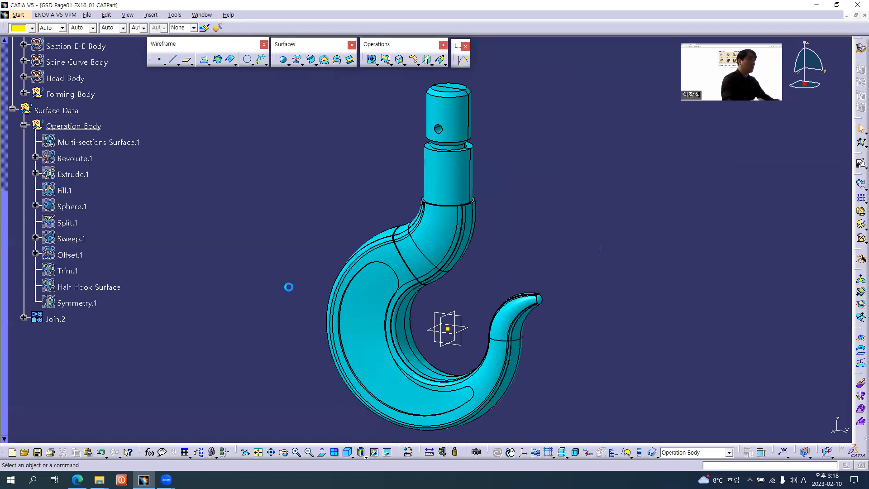
# Step: Collapse the Operation Body set and rename Join.2 as Final Hook urface in its feature properties
pyautogui.click(23, 126)
pyautogui.click(56, 142)
pyautogui.hotkey('alt', 'Return')
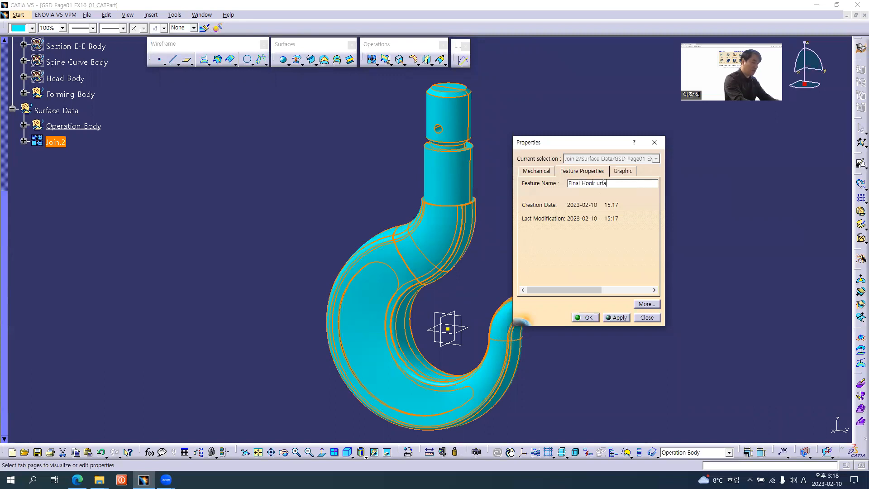
pyautogui.press('Return')
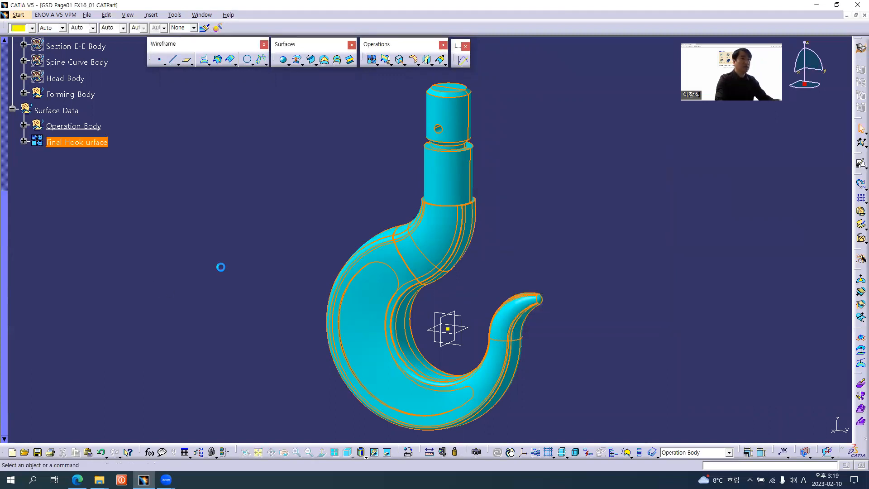
pyautogui.click(219, 267)
pyautogui.moveTo(419, 281); pyautogui.dragTo(416, 275, button='middle')
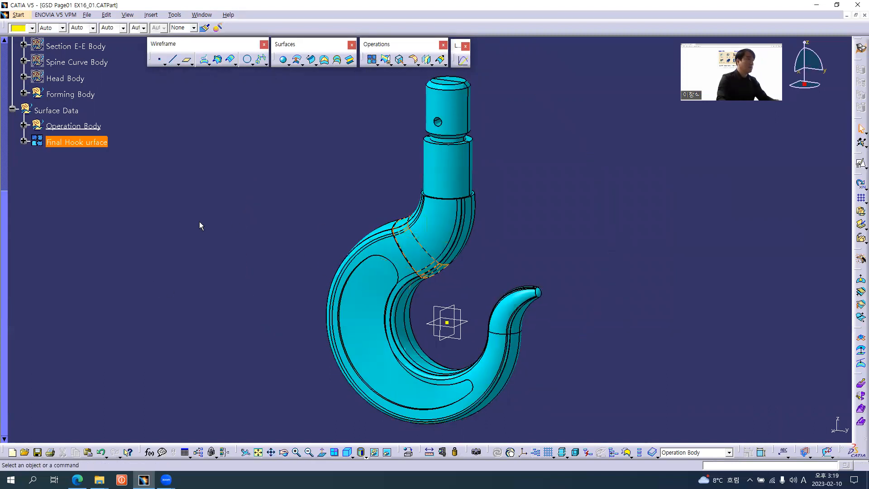
# Step: Hide the Center Point in Reference Data
pyautogui.scroll(3, 193, 224)
pyautogui.scroll(3, 193, 223)
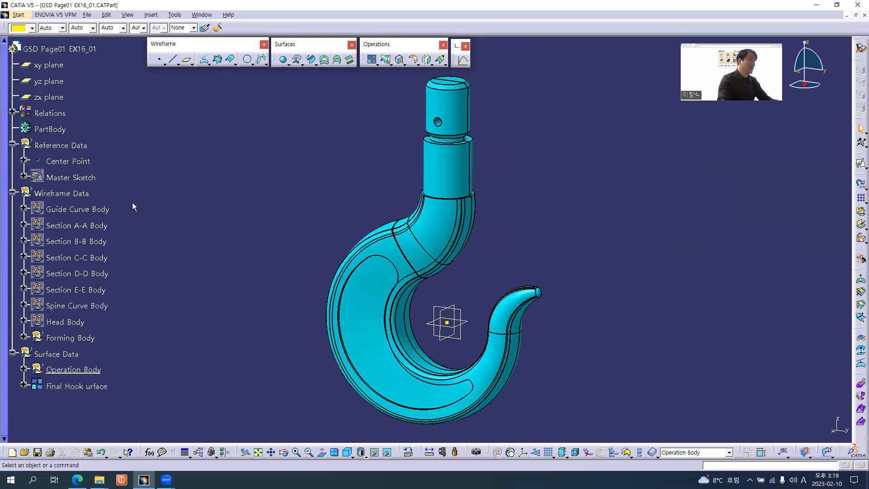
pyautogui.rightClick(59, 165)
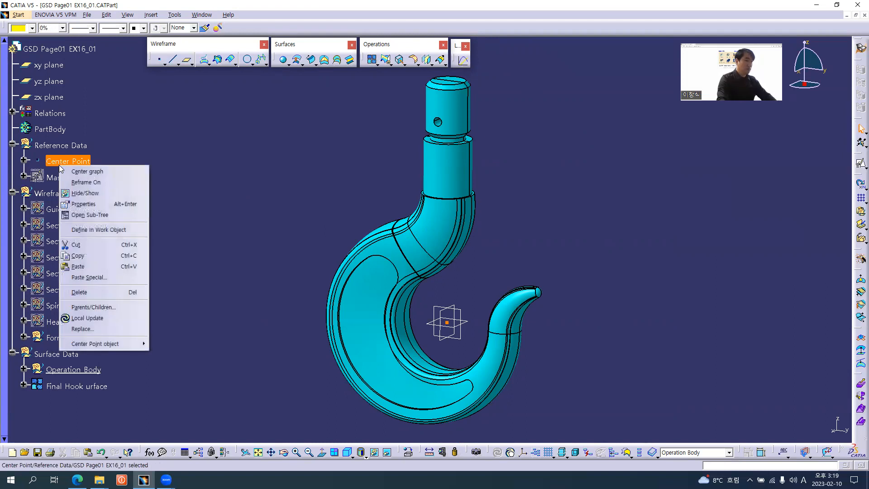
pyautogui.click(79, 189)
pyautogui.moveTo(465, 285); pyautogui.dragTo(460, 290, button='middle')
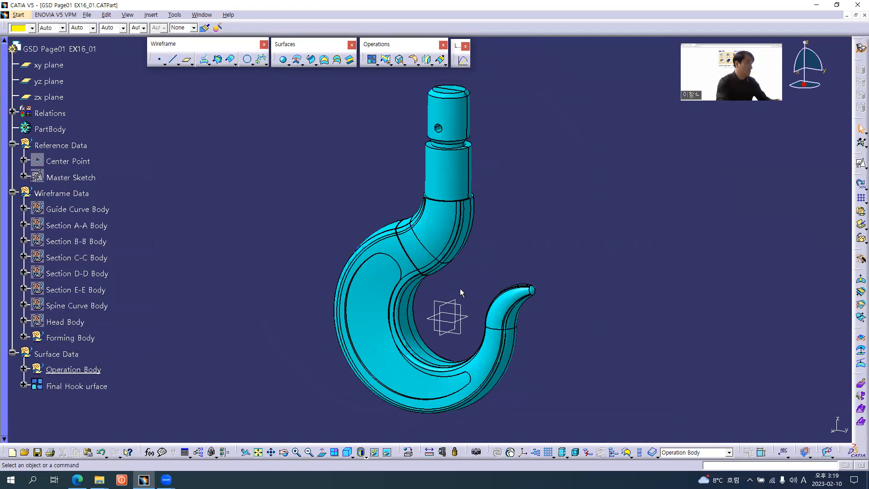
# Step: Examine the finished hook's neck transition, inner curve and side recess up close from several angles
pyautogui.moveTo(465, 287); pyautogui.dragTo(446, 224, button='middle')
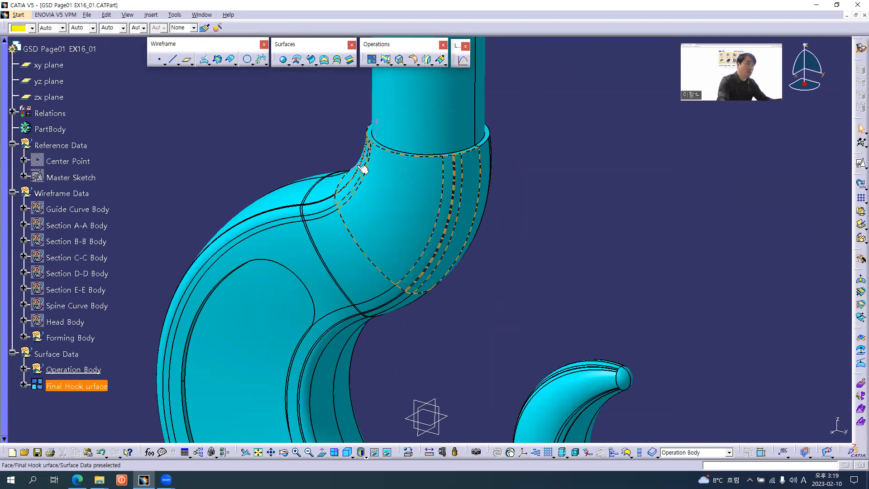
pyautogui.moveTo(321, 368); pyautogui.dragTo(424, 250, button='middle')
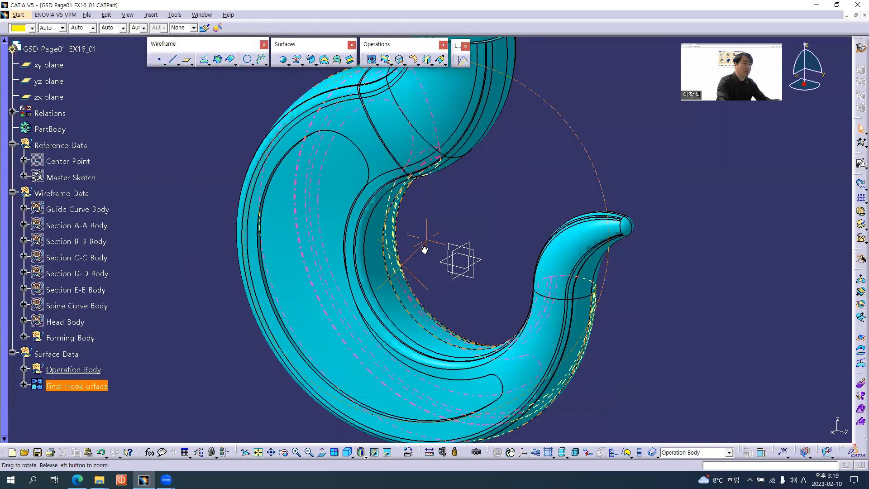
pyautogui.moveTo(468, 221); pyautogui.dragTo(429, 254, button='middle')
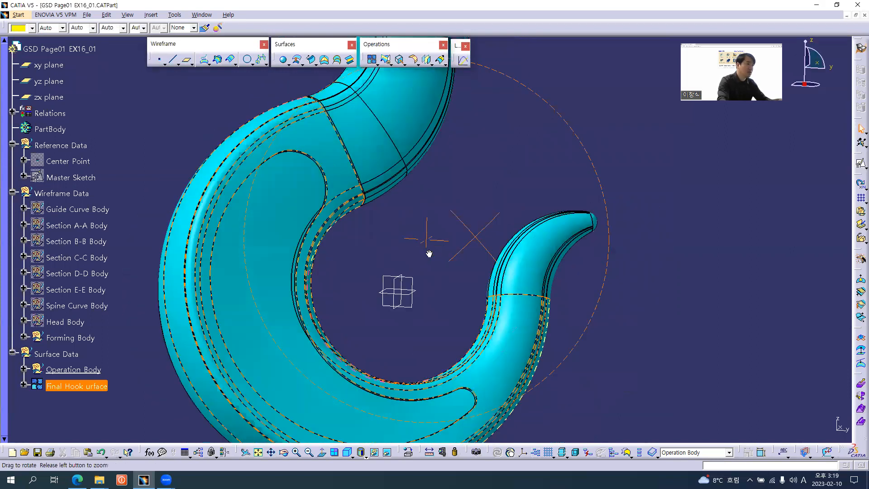
pyautogui.moveTo(344, 305); pyautogui.dragTo(443, 271, button='middle')
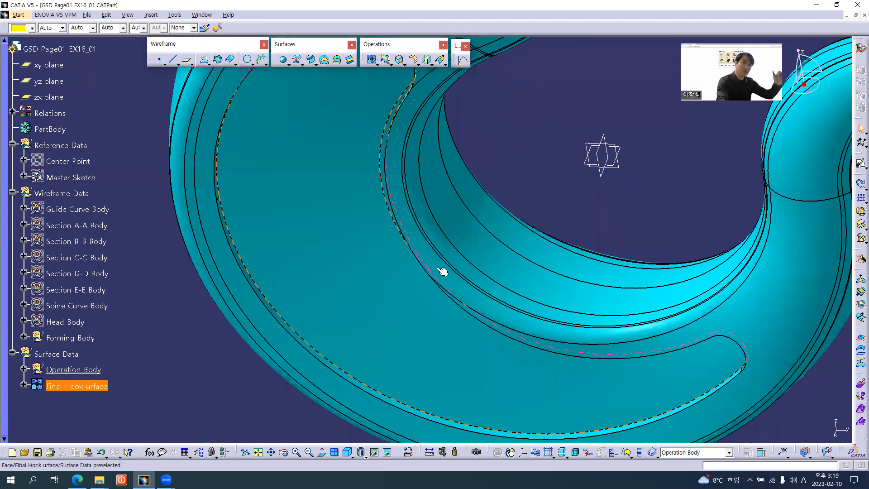
pyautogui.moveTo(535, 188); pyautogui.dragTo(437, 164, button='middle')
pyautogui.moveTo(513, 192); pyautogui.dragTo(376, 248, button='middle')
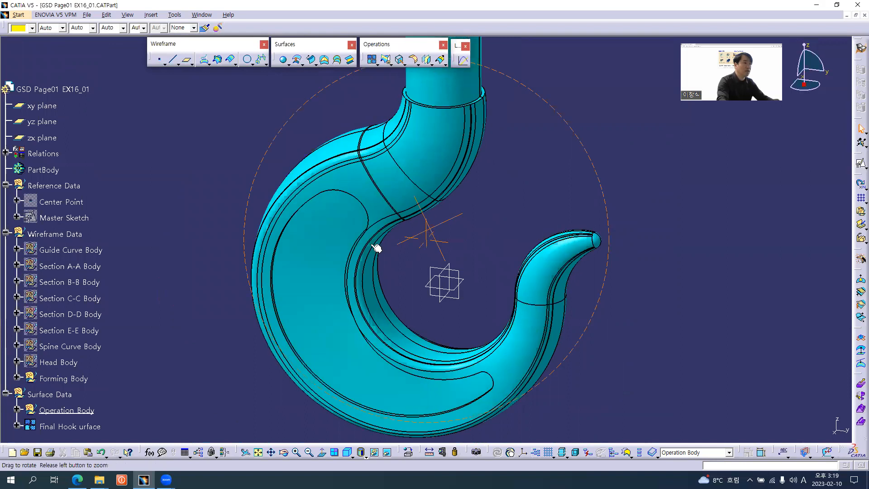
pyautogui.moveTo(431, 210); pyautogui.dragTo(407, 236, button='middle')
pyautogui.scroll(5, 411, 238)
pyautogui.scroll(-6, 407, 236)
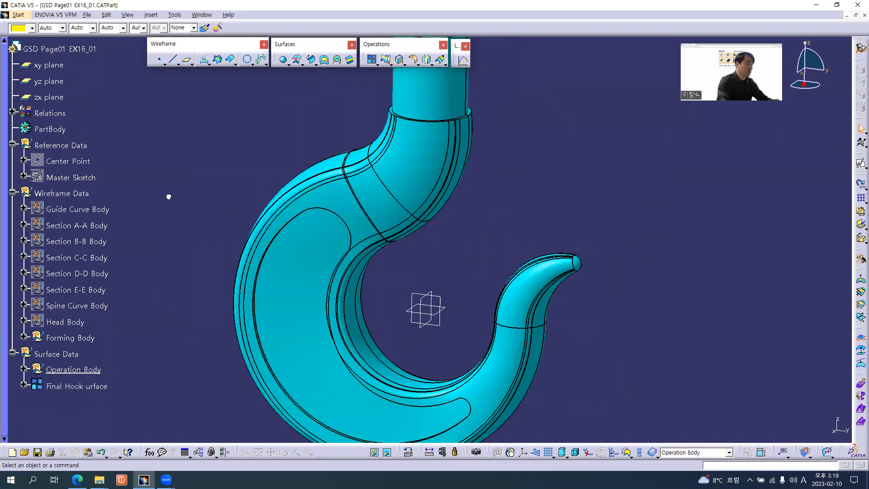
# Step: Insert a geometrical set named Coupling Data Body with Wireframe Data as its father
pyautogui.hotkey('alt', 'i')
pyautogui.press('g')
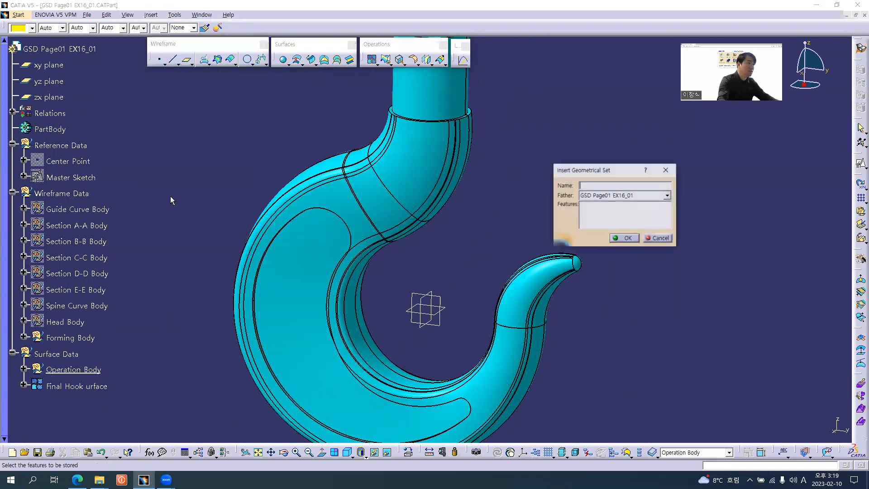
pyautogui.click(74, 194)
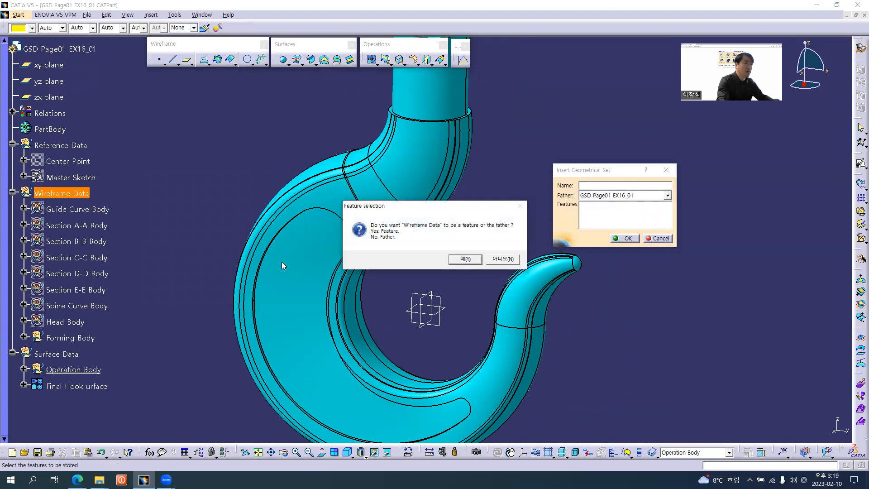
pyautogui.click(500, 259)
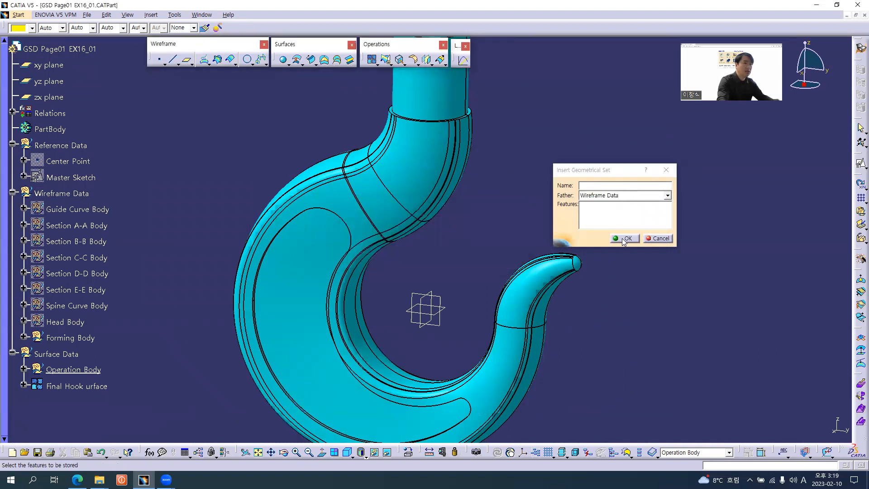
pyautogui.click(610, 185)
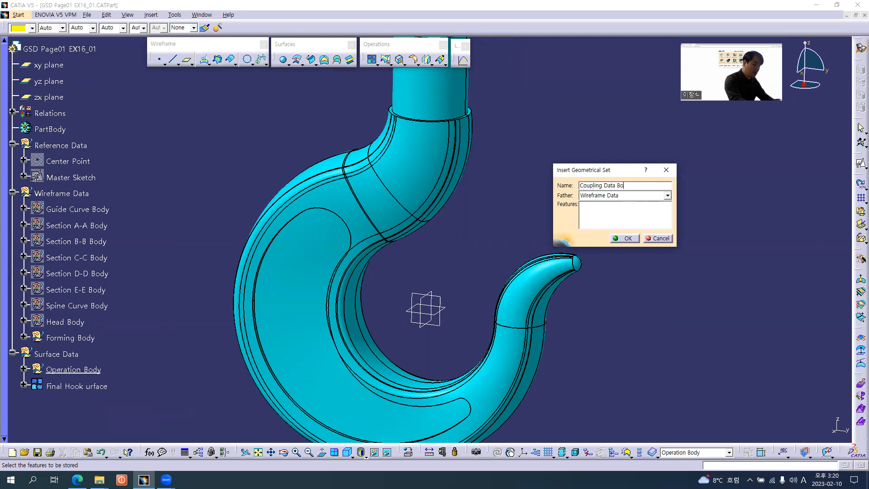
pyautogui.press('Return')
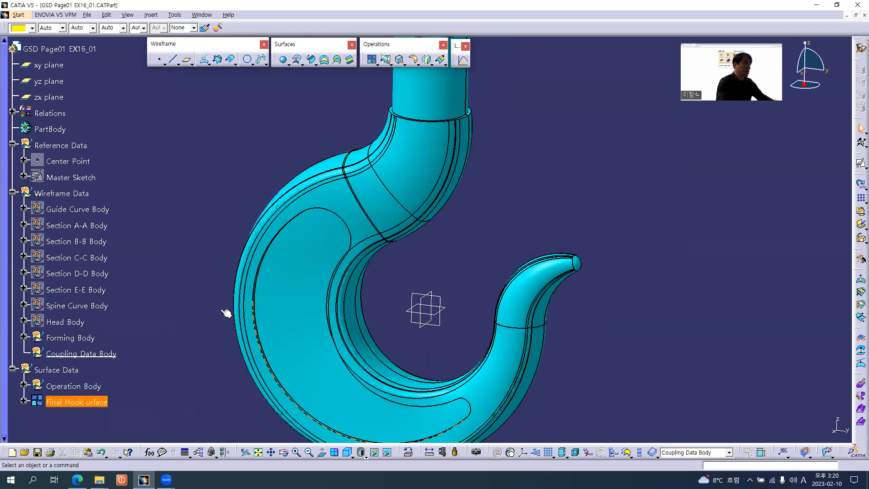
# Step: Show the Section A-A through Section E-E Body sets in Wireframe Data
pyautogui.moveTo(384, 283)
pyautogui.mouseDown(button='middle')
pyautogui.moveTo(398, 281)
pyautogui.moveTo(401, 299)
pyautogui.moveTo(394, 301)
pyautogui.moveTo(389, 278)
pyautogui.mouseUp(button='middle')
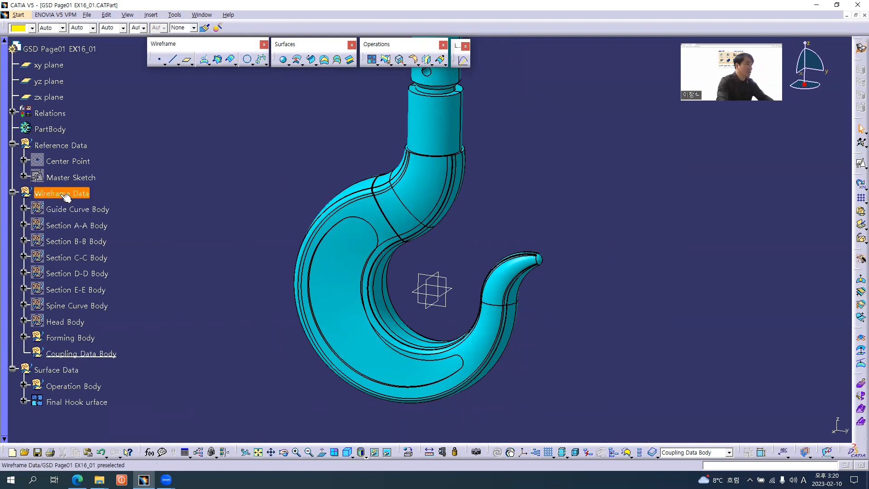
pyautogui.click(77, 225)
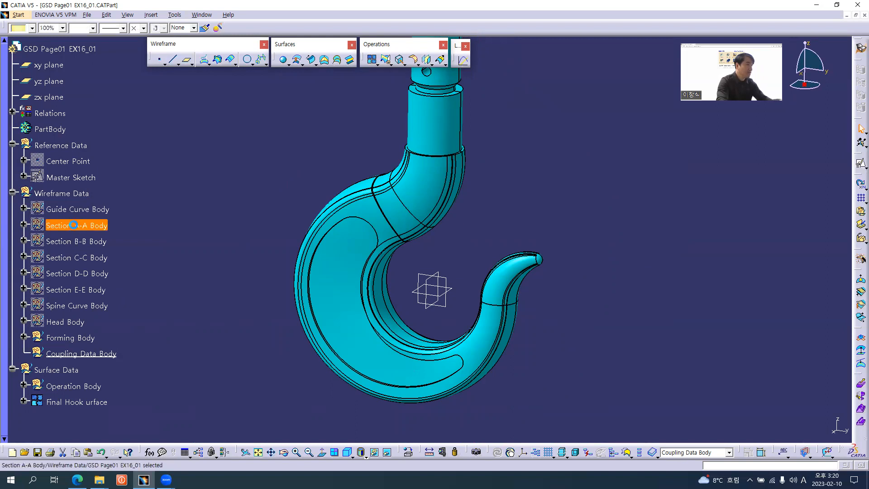
pyautogui.keyDown('shift'); pyautogui.click(76, 287); pyautogui.keyUp('shift')
pyautogui.rightClick(76, 287)
pyautogui.press('h')
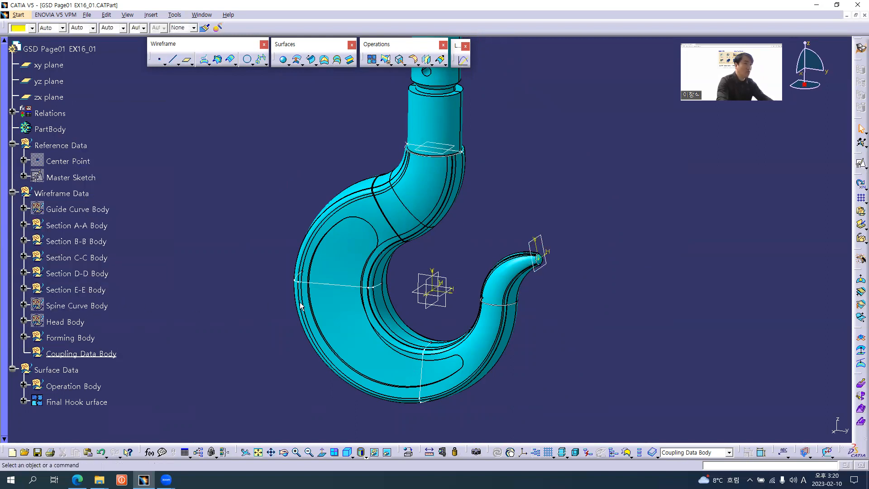
pyautogui.moveTo(449, 245); pyautogui.dragTo(434, 296, button='middle')
pyautogui.moveTo(308, 219); pyautogui.dragTo(303, 102, button='middle')
pyautogui.moveTo(464, 239); pyautogui.dragTo(404, 276, button='middle')
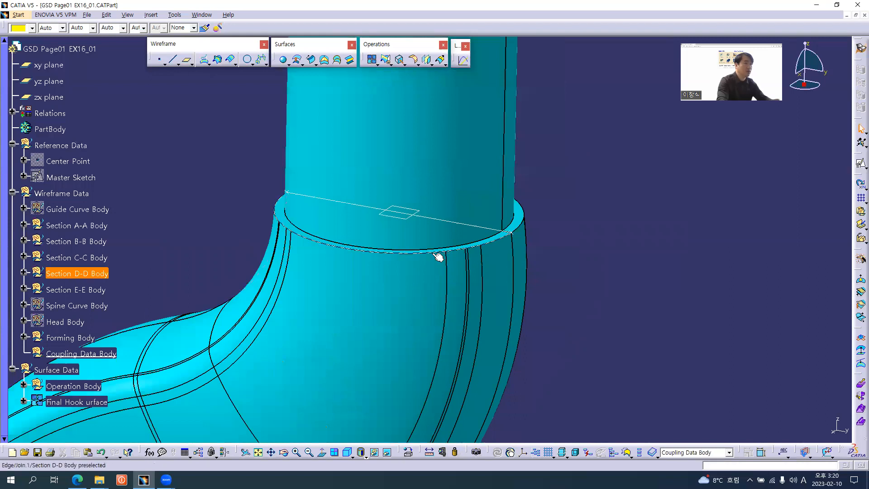
pyautogui.click(162, 61)
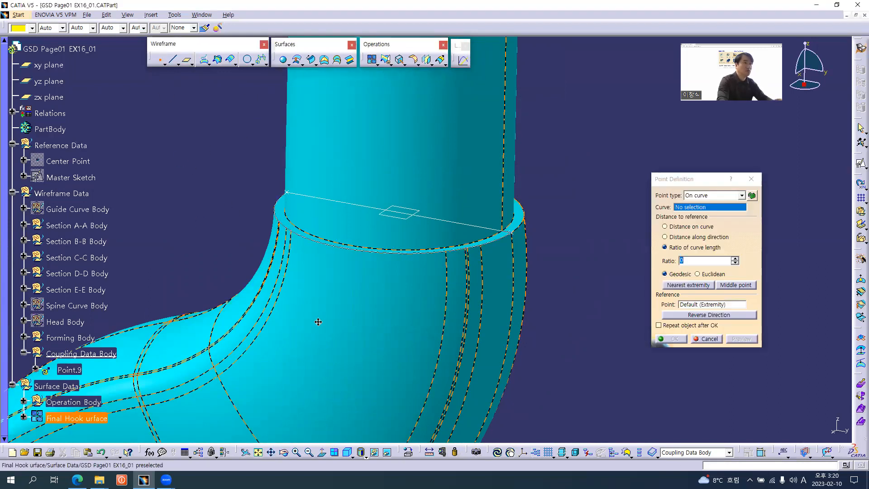
pyautogui.moveTo(318, 320); pyautogui.dragTo(458, 357, button='middle')
pyautogui.moveTo(456, 400); pyautogui.dragTo(397, 188, button='middle')
pyautogui.moveTo(489, 319); pyautogui.dragTo(430, 259, button='middle')
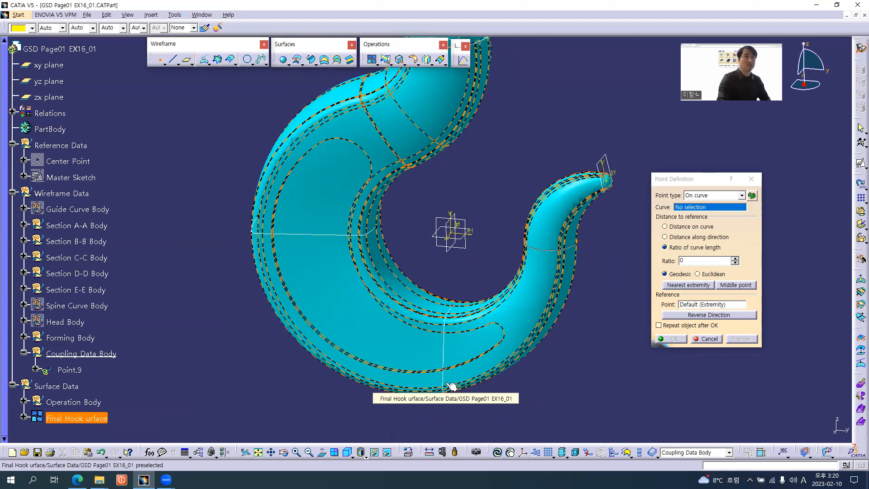
pyautogui.moveTo(413, 233); pyautogui.dragTo(411, 275, button='middle')
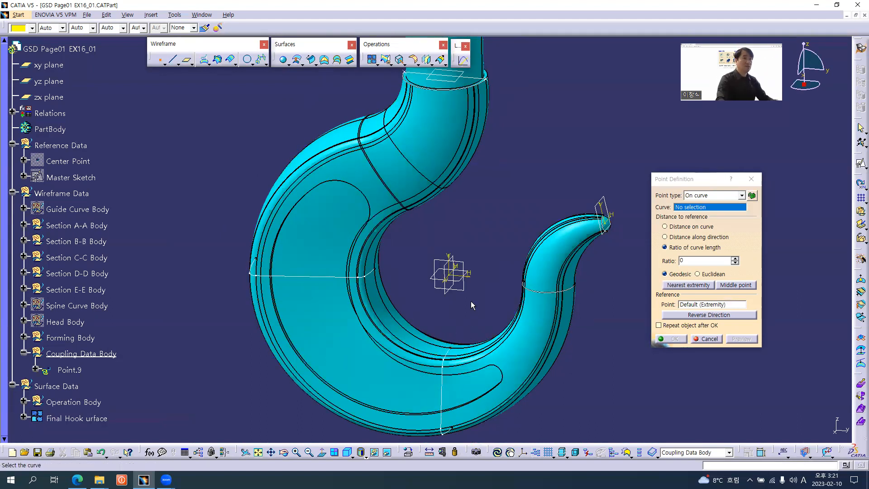
pyautogui.moveTo(403, 283); pyautogui.dragTo(353, 335, button='middle')
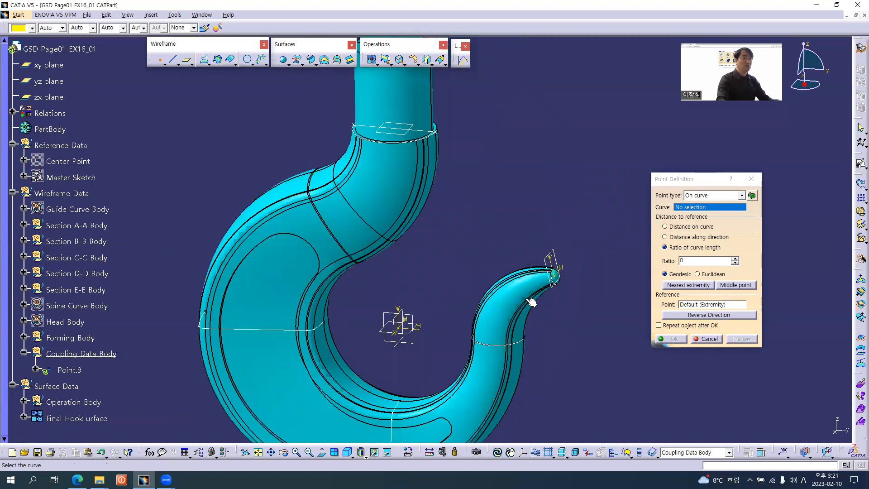
pyautogui.moveTo(391, 207); pyautogui.dragTo(533, 280, button='middle')
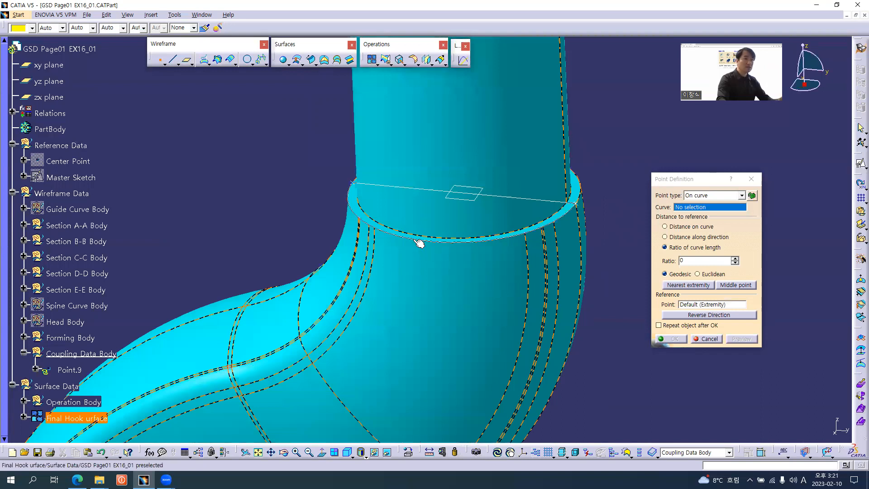
pyautogui.click(419, 243)
pyautogui.moveTo(393, 310)
pyautogui.mouseDown(button='middle')
pyautogui.moveTo(456, 327)
pyautogui.moveTo(568, 309)
pyautogui.moveTo(391, 312)
pyautogui.mouseUp(button='middle')
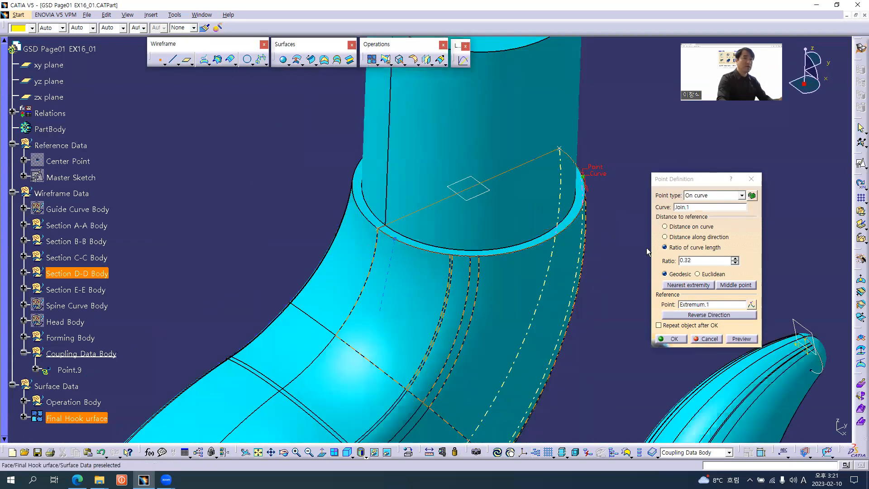
pyautogui.click(697, 227)
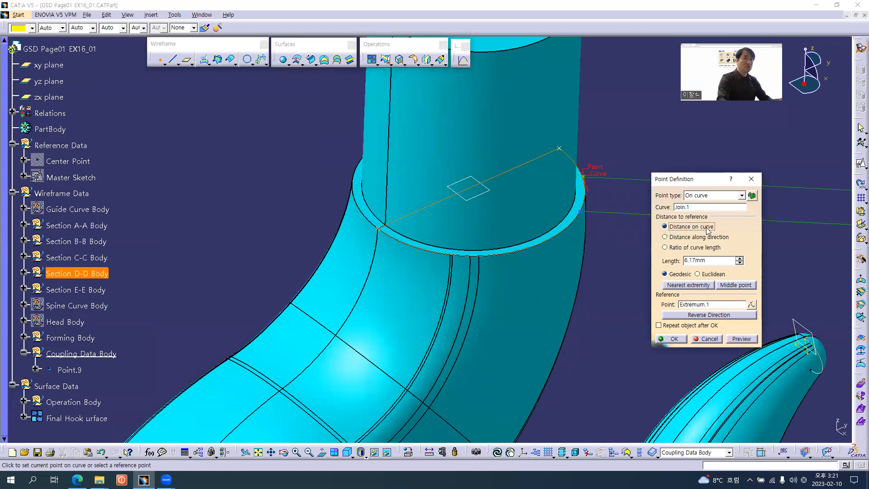
pyautogui.moveTo(598, 304); pyautogui.dragTo(481, 340, button='middle')
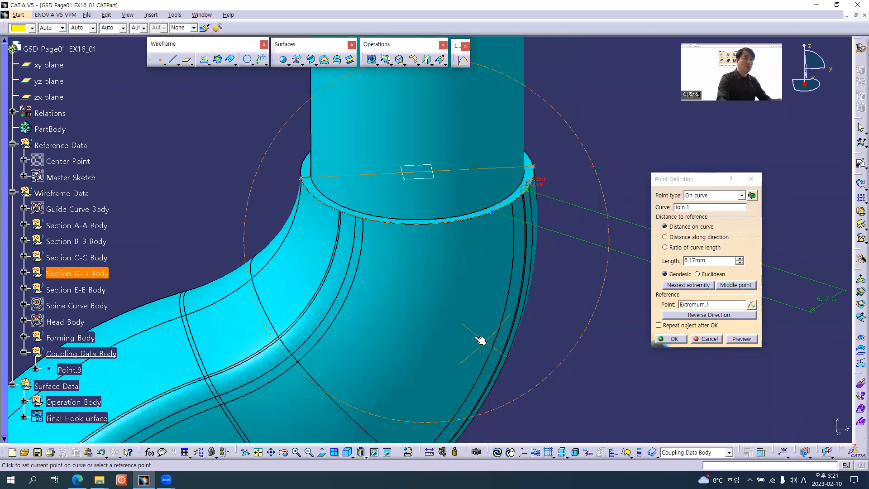
pyautogui.moveTo(441, 275); pyautogui.dragTo(340, 361, button='middle')
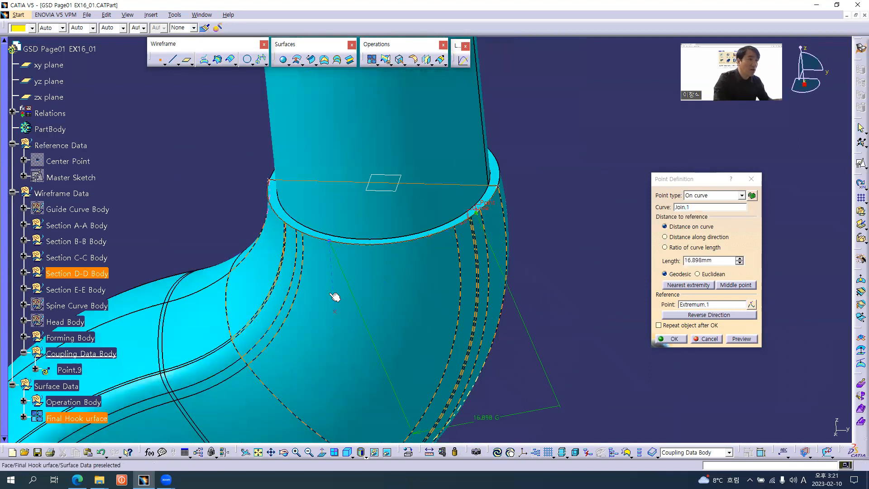
pyautogui.moveTo(390, 301); pyautogui.dragTo(457, 299, button='middle')
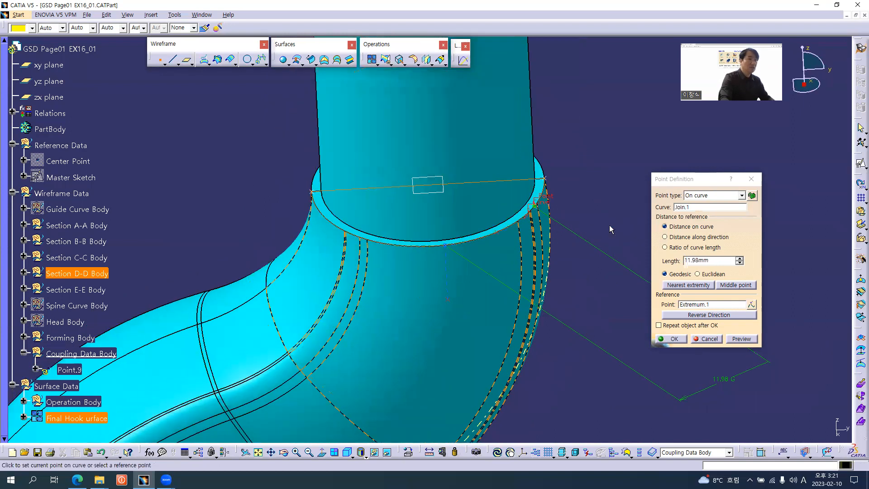
pyautogui.click(691, 207)
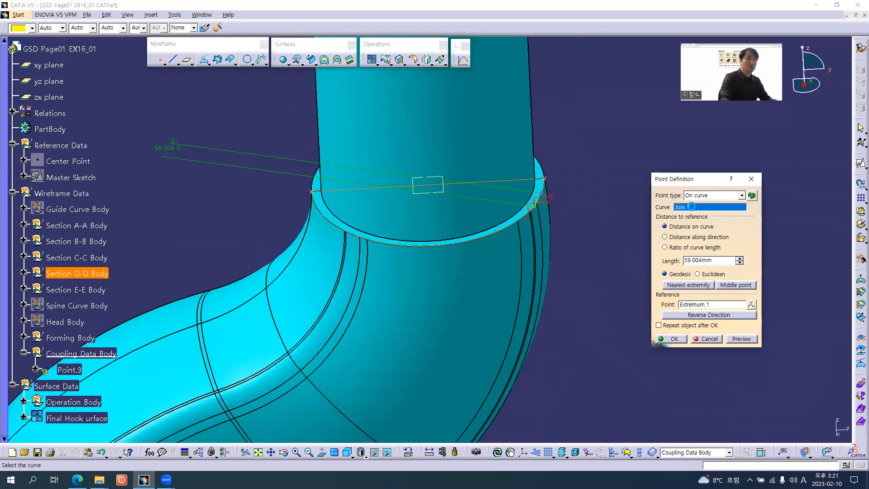
pyautogui.click(720, 337)
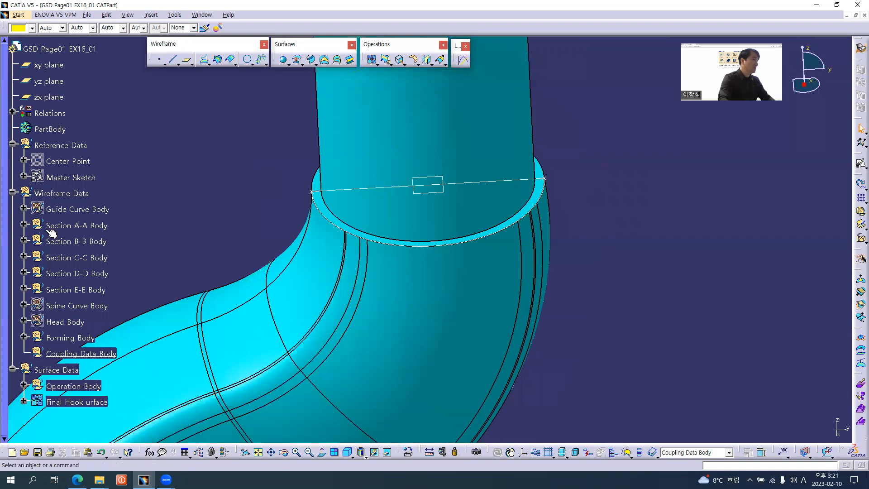
# Step: Expand the Section D-D Body set, hide its Join.1 curve and show the Section D-D Sketch
pyautogui.click(77, 225)
pyautogui.click(20, 276)
pyautogui.click(23, 274)
pyautogui.click(71, 370)
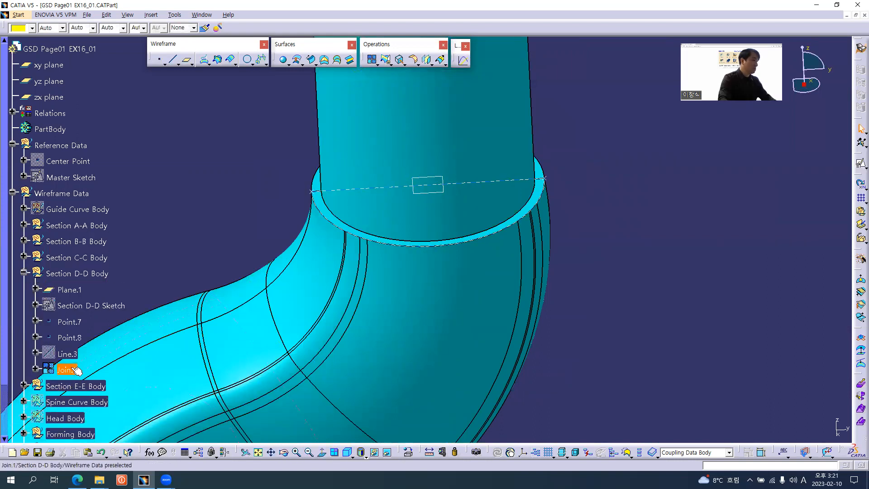
pyautogui.rightClick(71, 370)
pyautogui.click(90, 216)
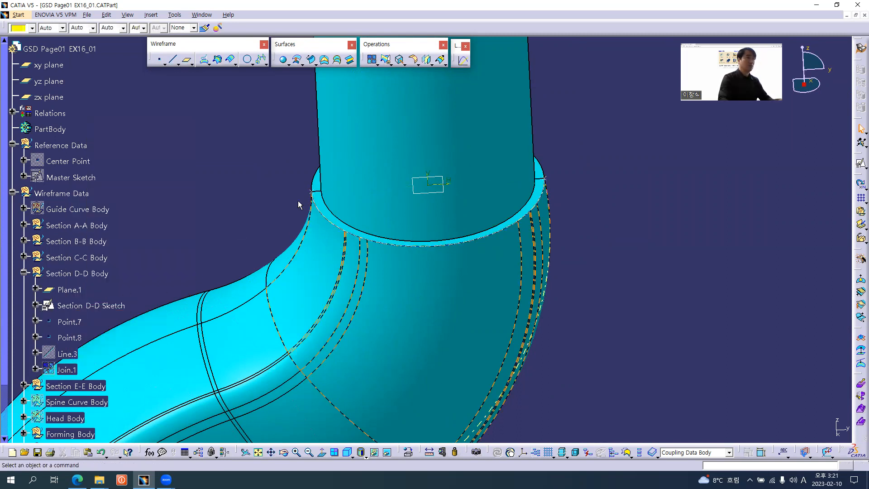
# Step: Create a point on the Section D-D Sketch curve at a geodesic distance on curve of 8.9 mm, near the first pair of surface edges
pyautogui.click(161, 60)
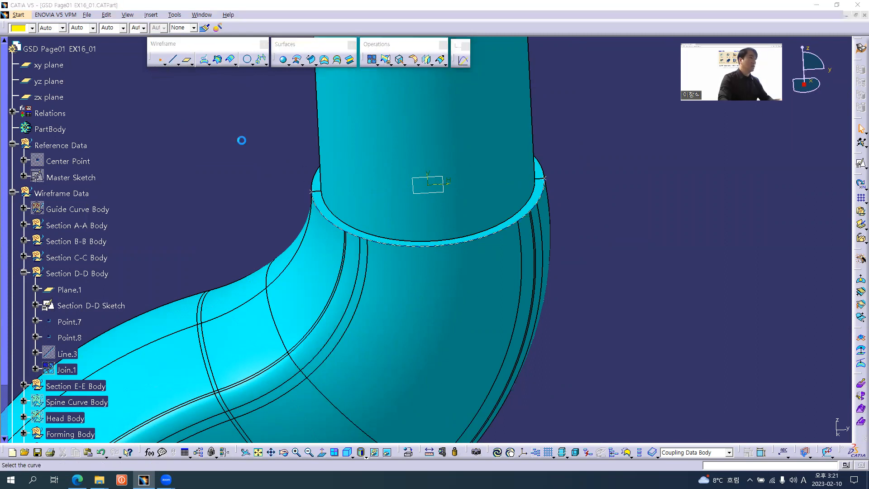
pyautogui.click(478, 240)
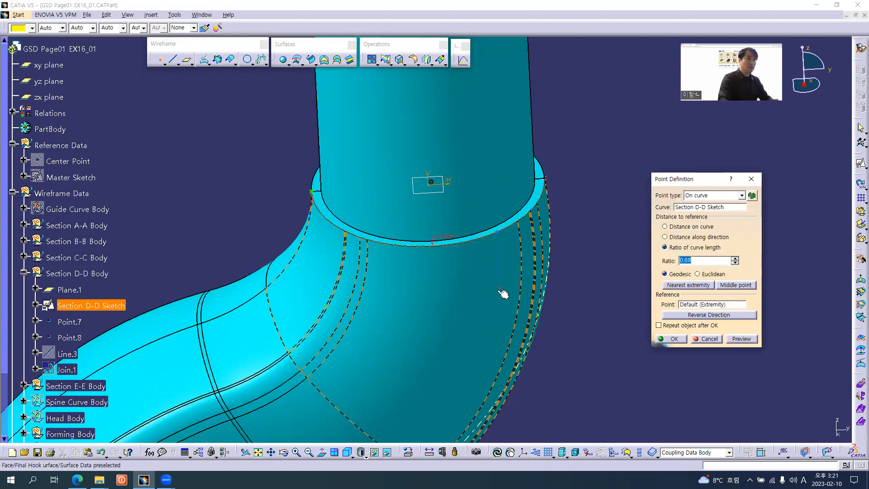
pyautogui.click(677, 229)
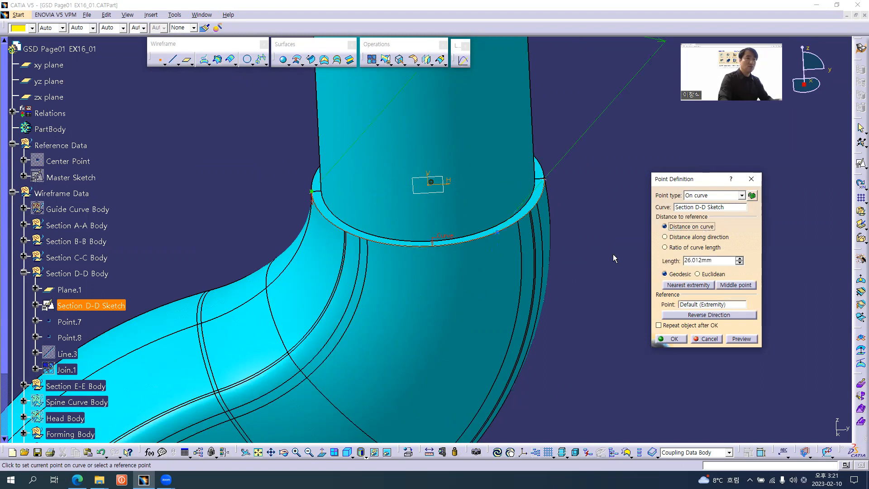
pyautogui.moveTo(337, 291); pyautogui.dragTo(339, 290, button='middle')
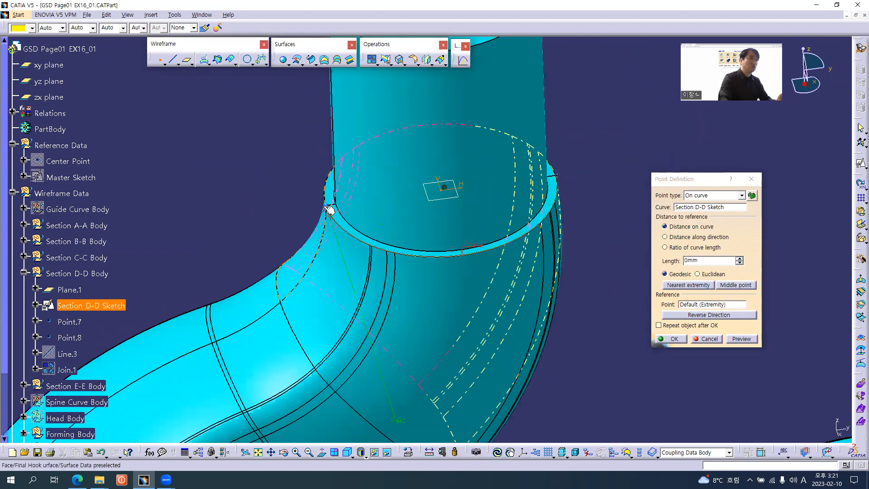
pyautogui.moveTo(375, 249); pyautogui.dragTo(444, 310, button='middle')
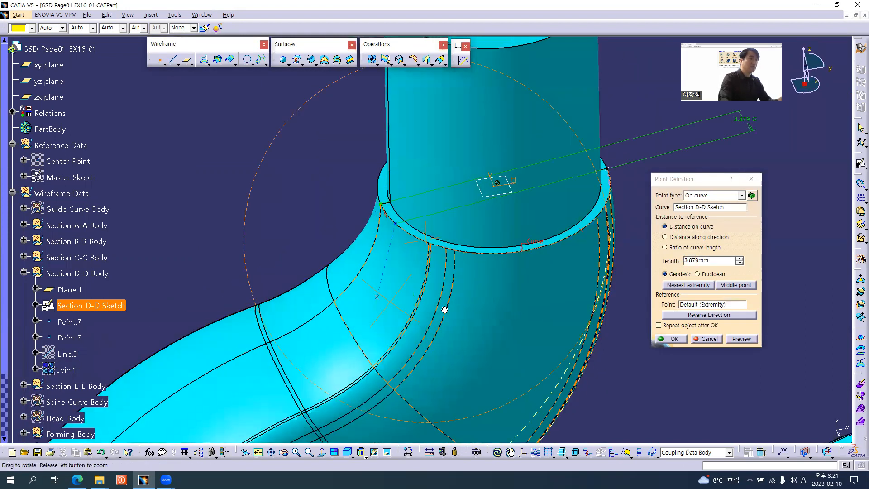
pyautogui.moveTo(443, 216); pyautogui.dragTo(408, 245, button='middle')
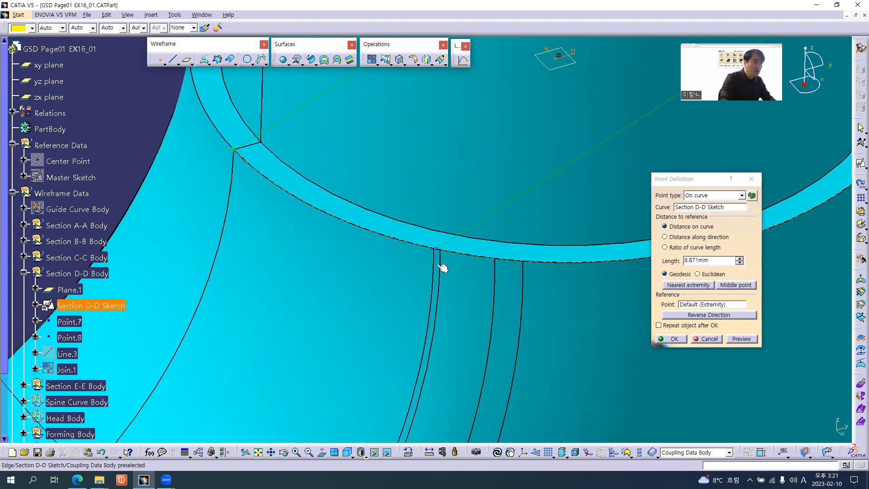
pyautogui.moveTo(436, 247); pyautogui.dragTo(457, 150, button='middle')
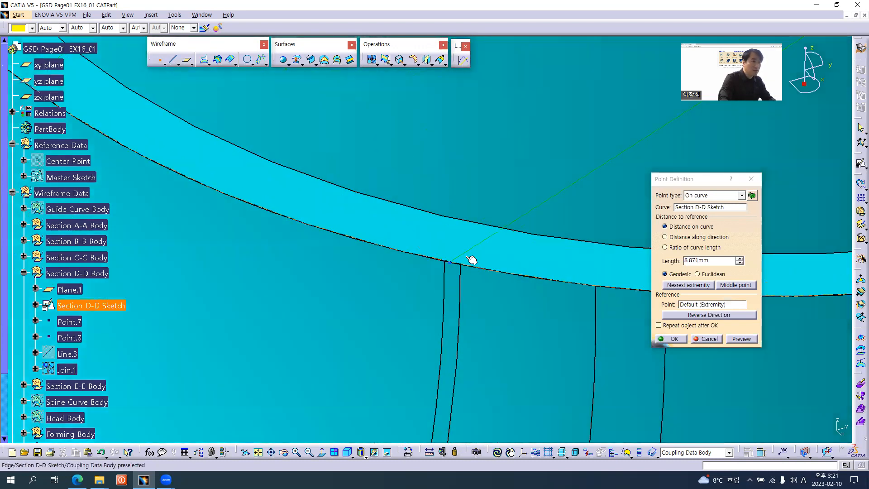
pyautogui.click(459, 267)
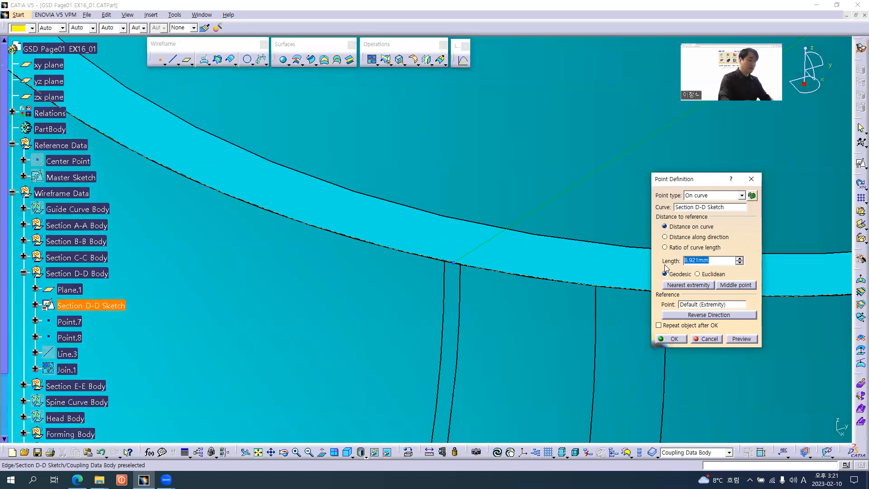
pyautogui.write('8.9')
pyautogui.press('Tab')
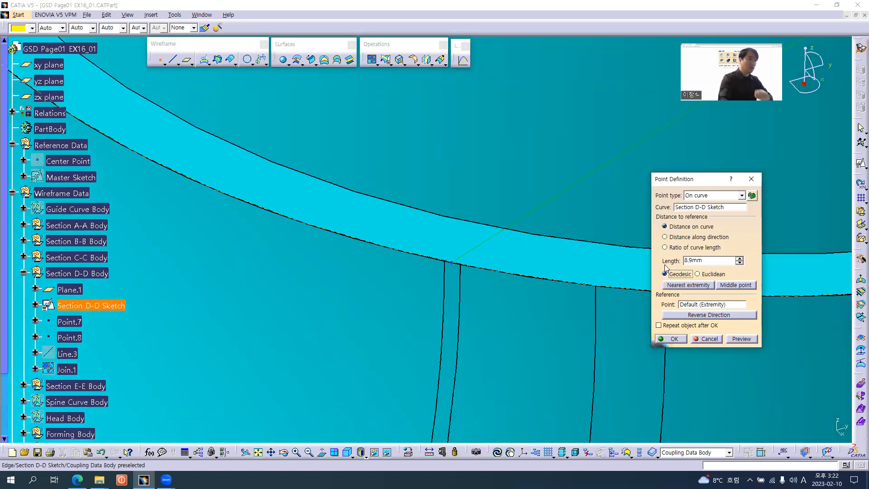
pyautogui.click(674, 339)
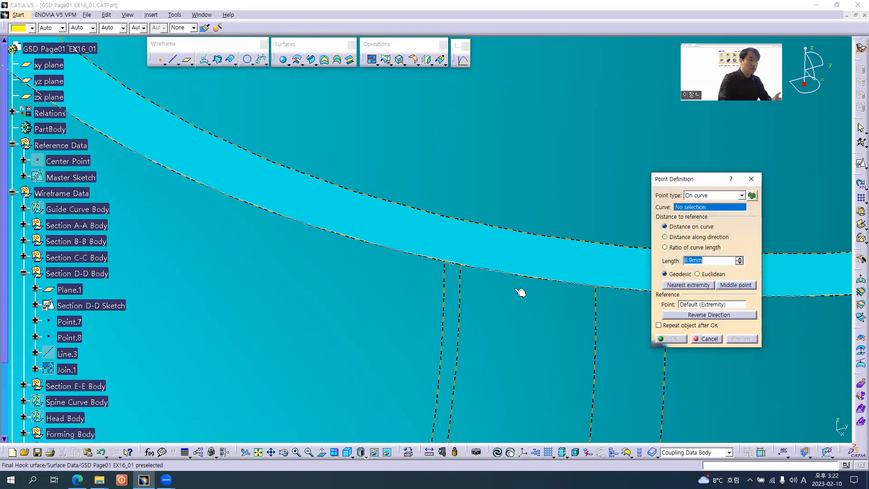
# Step: Add a second on-curve point to Section D-D Sketch at a length of 11.3 mm, between the next two surface edges
pyautogui.moveTo(587, 291); pyautogui.dragTo(487, 300, button='middle')
pyautogui.click(492, 252)
pyautogui.moveTo(479, 297); pyautogui.dragTo(453, 325, button='middle')
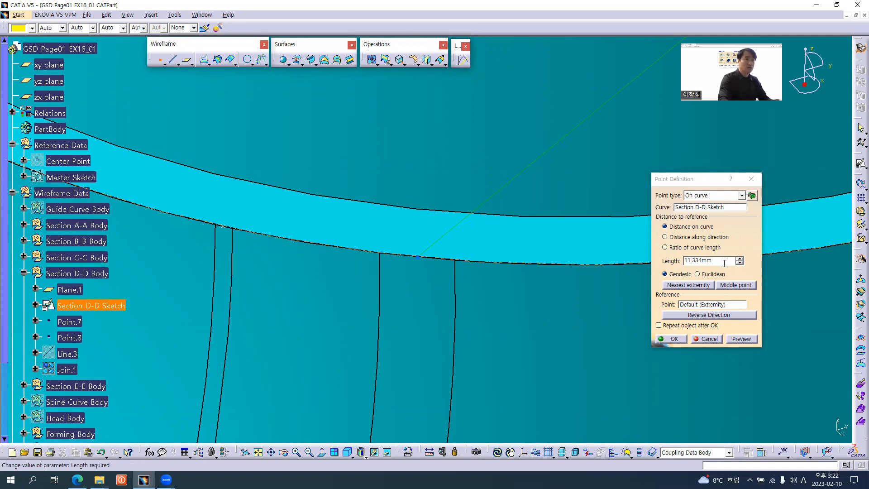
pyautogui.moveTo(726, 261); pyautogui.dragTo(607, 263)
pyautogui.write('11.3')
pyautogui.press('Tab')
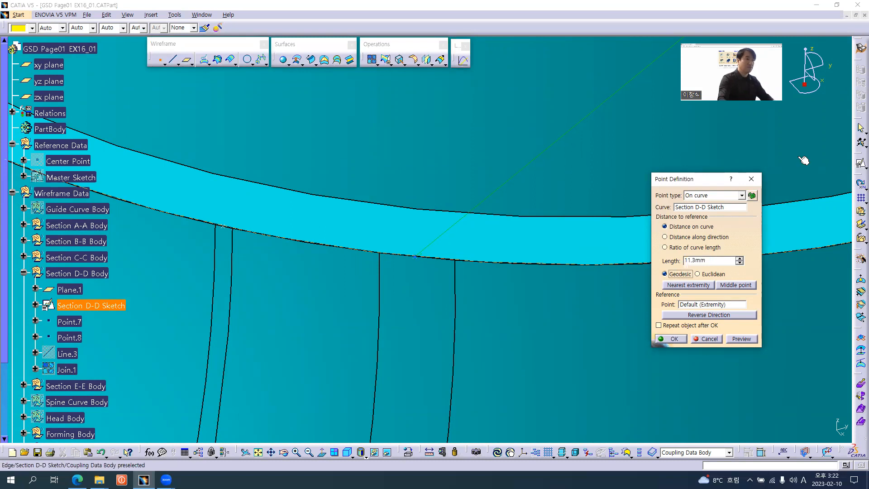
pyautogui.click(674, 340)
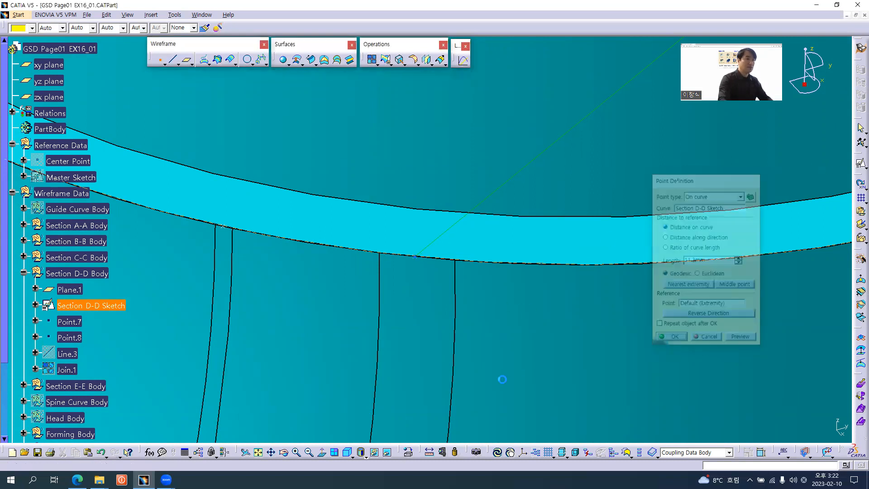
# Step: Add a third on-curve point to Section D-D Sketch at a length of 30 mm, on the far side of the collar
pyautogui.click(602, 266)
pyautogui.scroll(-3, 588, 368)
pyautogui.moveTo(314, 373); pyautogui.dragTo(265, 296, button='middle')
pyautogui.moveTo(335, 302); pyautogui.dragTo(348, 262, button='middle')
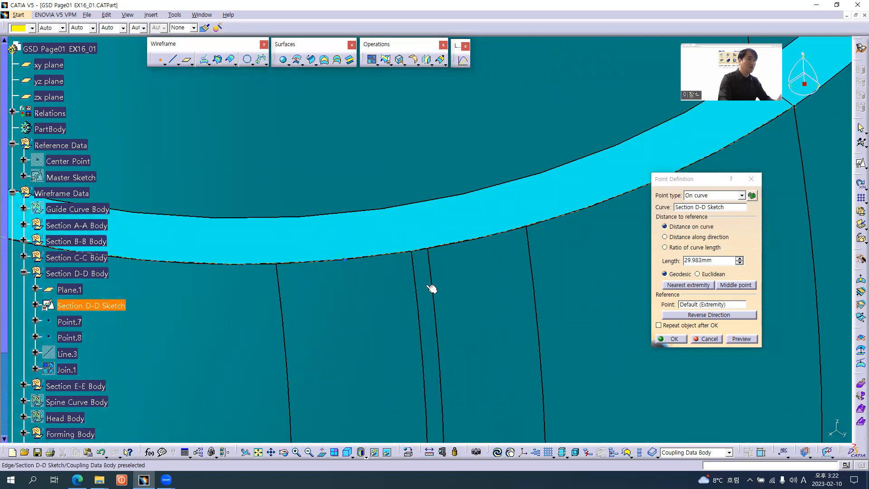
pyautogui.doubleClick(699, 261)
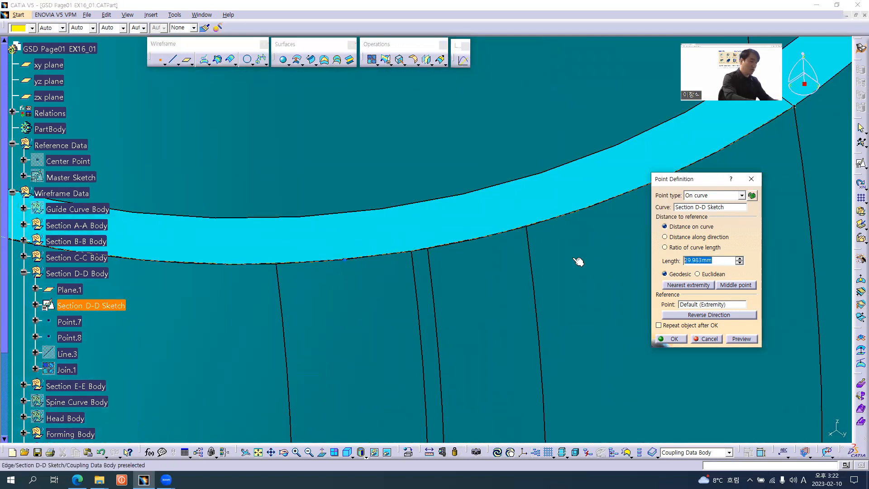
pyautogui.write('30mm')
pyautogui.click(677, 338)
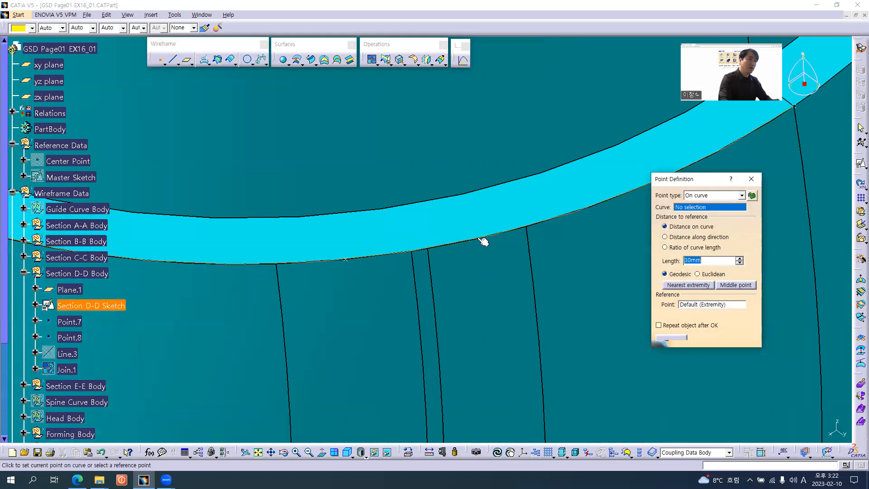
# Step: Add a fourth on-curve point to Section D-D Sketch at a length of 32 mm, between the next two surface edges
pyautogui.click(481, 239)
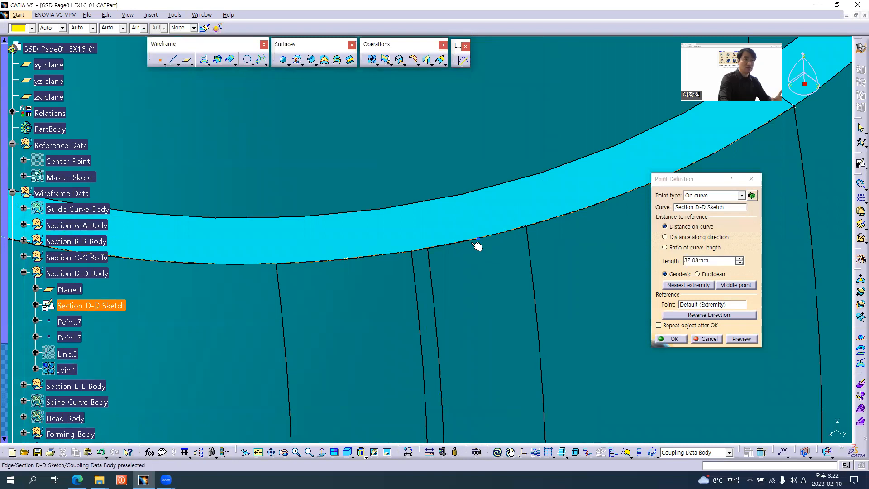
pyautogui.click(704, 263)
pyautogui.write('32')
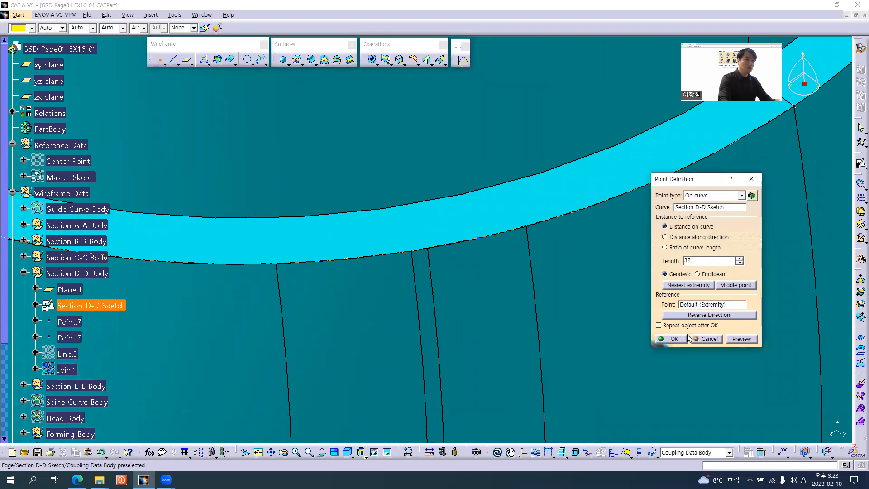
pyautogui.click(741, 339)
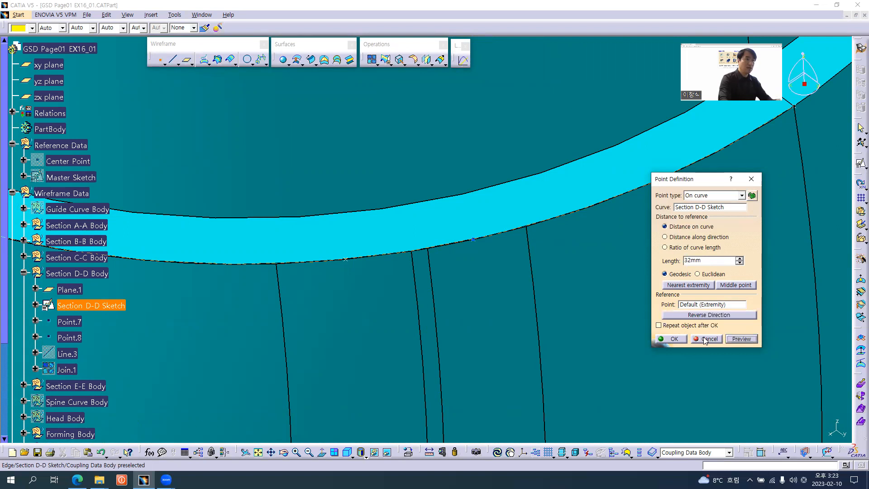
pyautogui.click(674, 339)
# Step: Create a point on the Section C-C Sketch curve at a geodesic length of 5.56 mm, between the two closely spaced surface edges
pyautogui.moveTo(388, 233); pyautogui.dragTo(472, 266, button='middle')
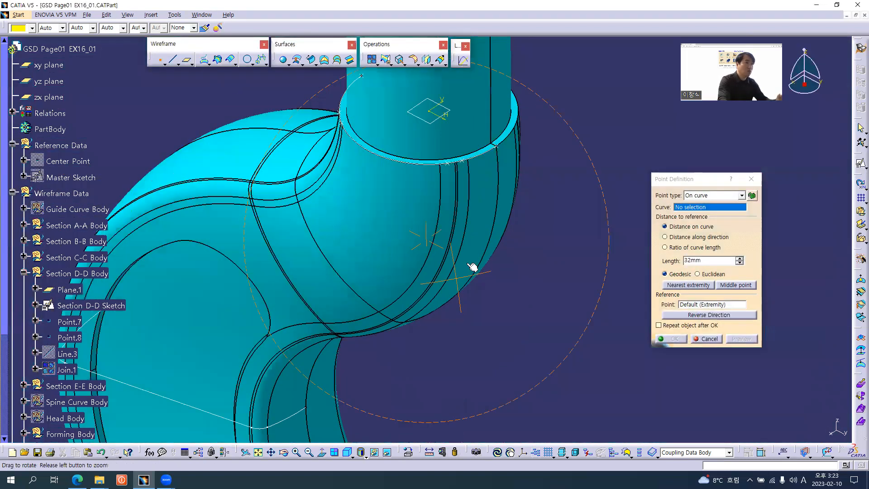
pyautogui.moveTo(345, 361); pyautogui.dragTo(473, 297, button='middle')
pyautogui.moveTo(304, 312); pyautogui.dragTo(305, 337, button='middle')
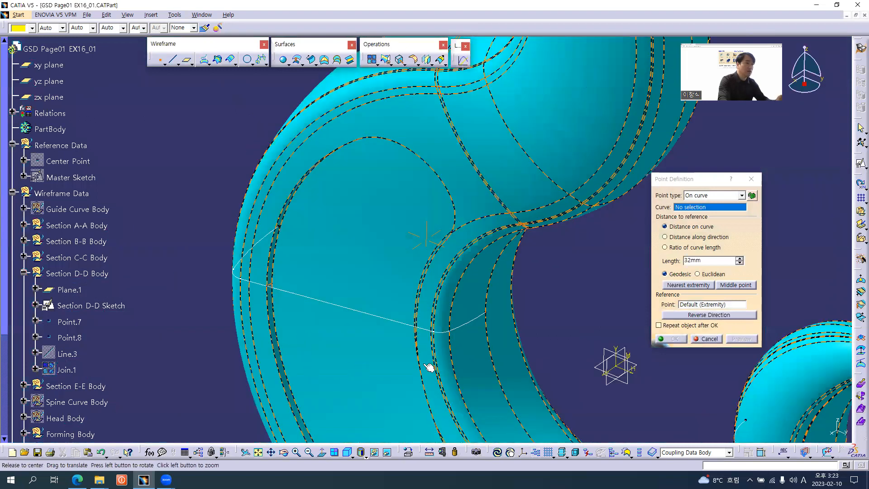
pyautogui.moveTo(430, 368); pyautogui.dragTo(390, 306, button='middle')
pyautogui.middleClick(504, 315)
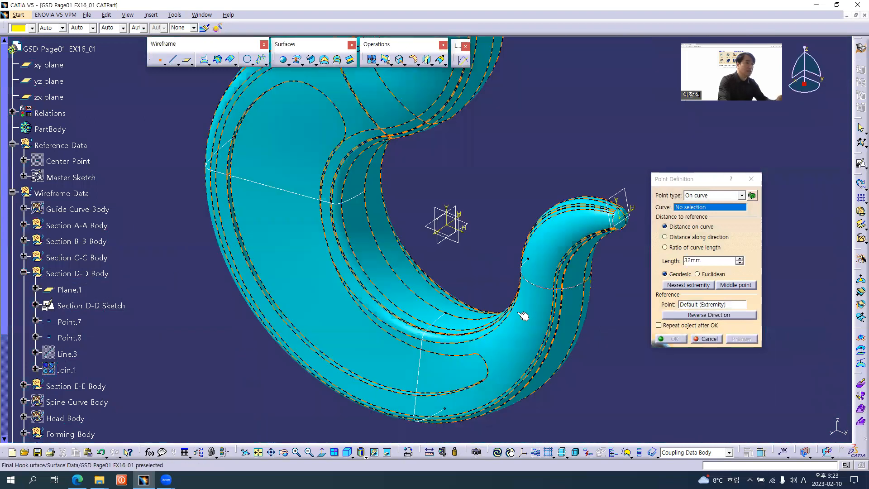
pyautogui.middleClick(535, 285)
pyautogui.moveTo(459, 321); pyautogui.dragTo(460, 278, button='middle')
pyautogui.click(460, 278)
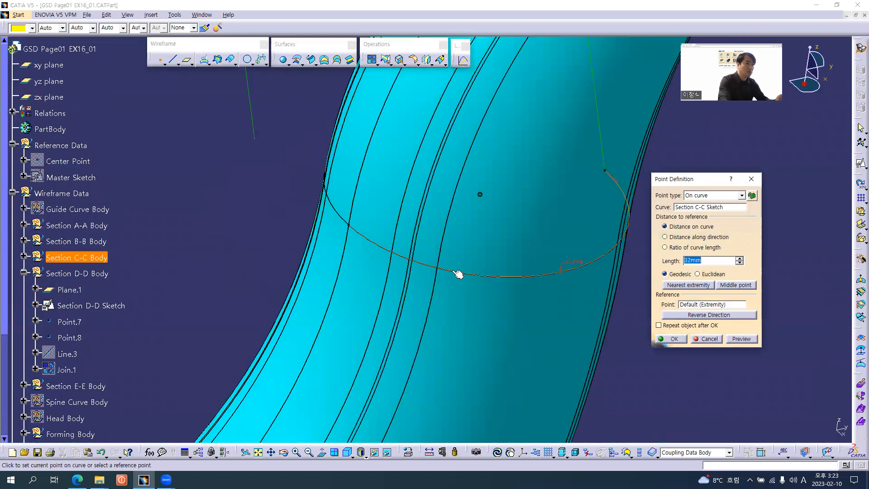
pyautogui.moveTo(486, 348)
pyautogui.mouseDown(button='middle')
pyautogui.moveTo(522, 347)
pyautogui.moveTo(392, 296)
pyautogui.moveTo(410, 256)
pyautogui.moveTo(440, 299)
pyautogui.mouseUp(button='middle')
pyautogui.moveTo(494, 298); pyautogui.dragTo(490, 241, button='middle')
pyautogui.click(501, 236)
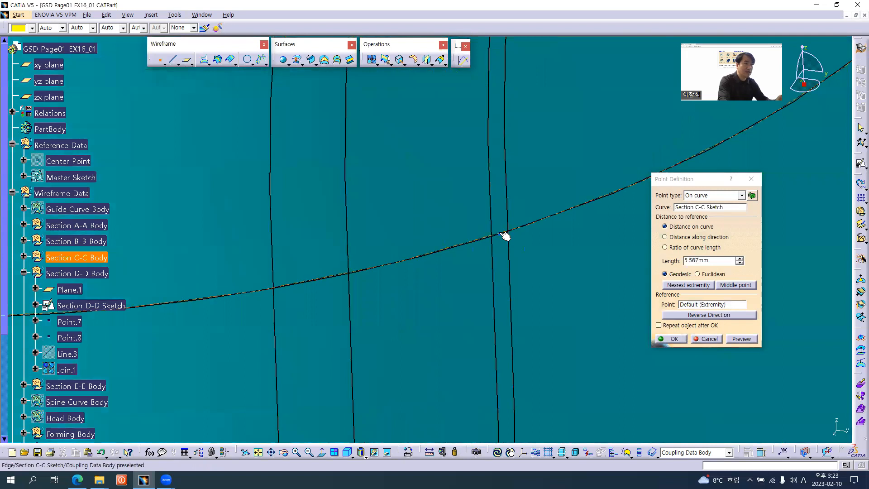
pyautogui.moveTo(717, 259); pyautogui.dragTo(632, 258)
pyautogui.moveTo(538, 301); pyautogui.dragTo(476, 303, button='middle')
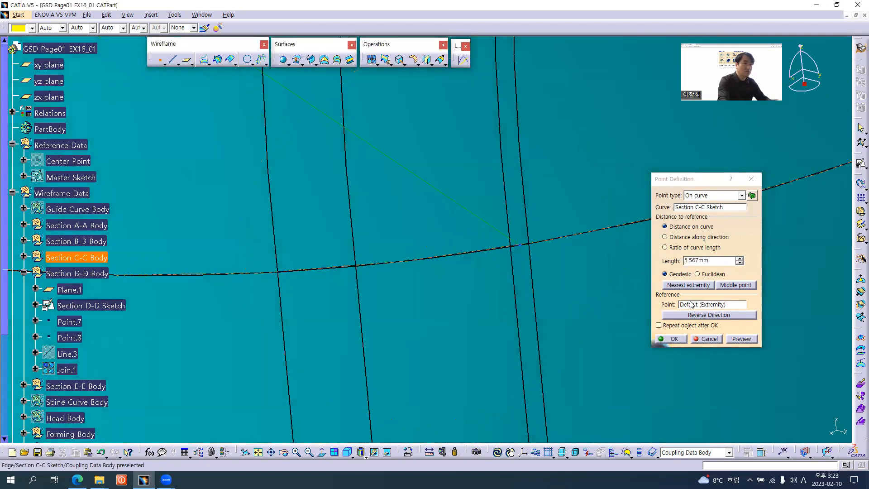
pyautogui.moveTo(722, 260); pyautogui.dragTo(600, 268)
pyautogui.write('5.56')
pyautogui.press('Tab')
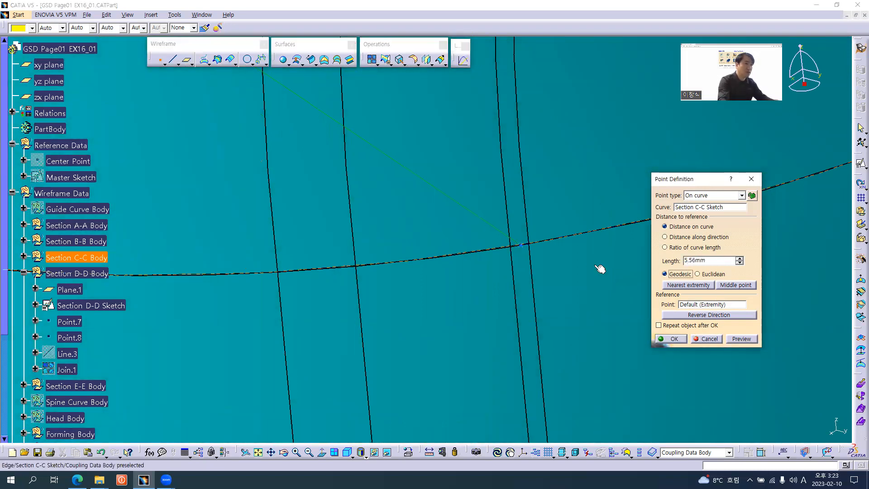
pyautogui.click(670, 338)
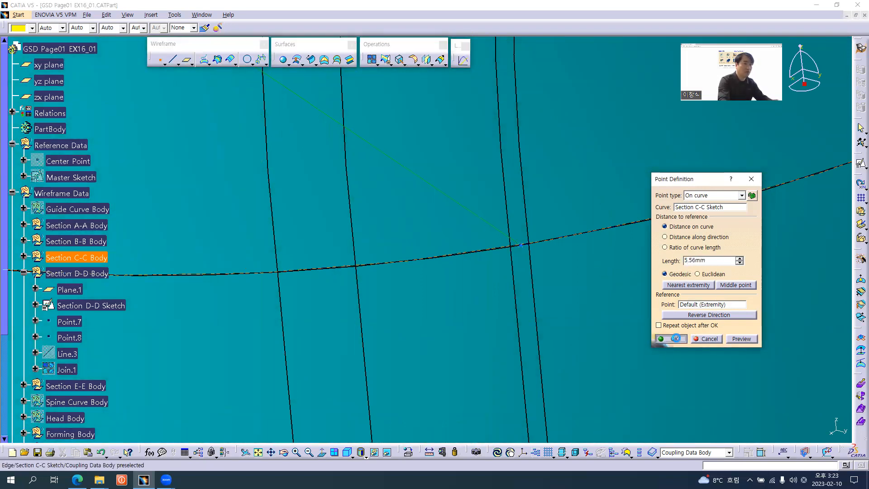
# Step: Add a second on-curve point to Section C-C Sketch at a length of 7.1 mm, between the neighbouring wider-spaced surface edges
pyautogui.click(319, 269)
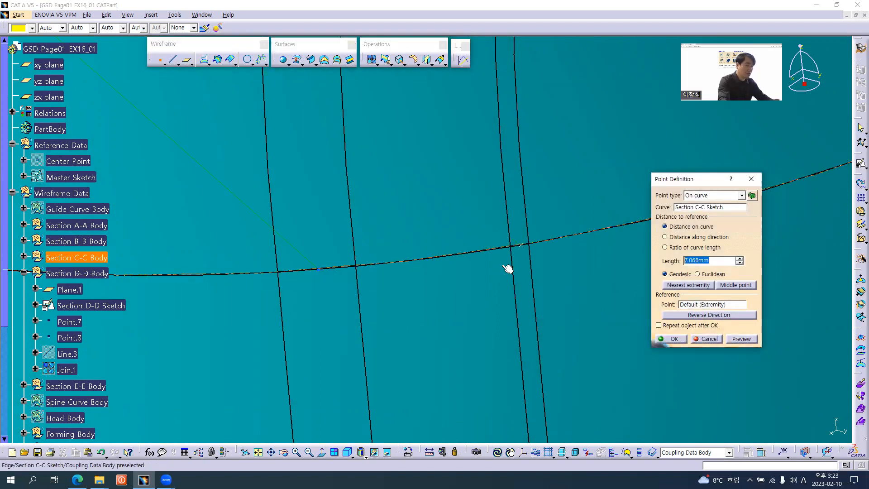
pyautogui.write('7')
pyautogui.press('Tab')
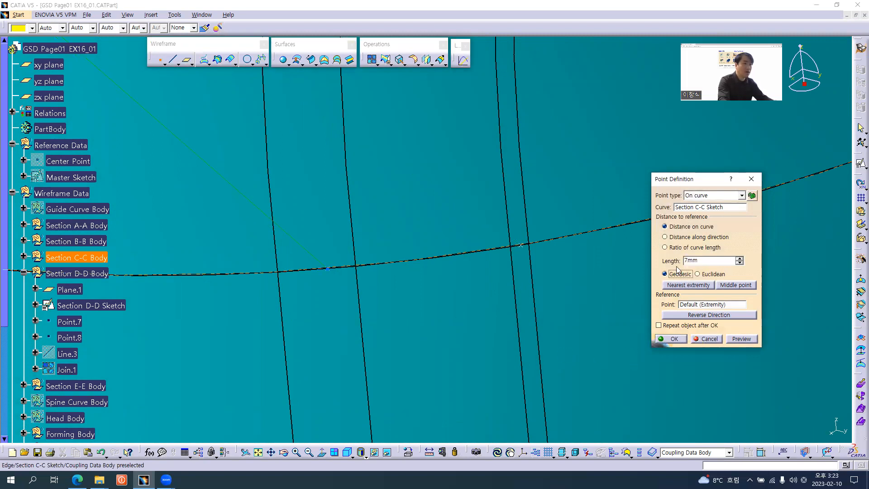
pyautogui.moveTo(702, 261); pyautogui.dragTo(637, 261)
pyautogui.write('7')
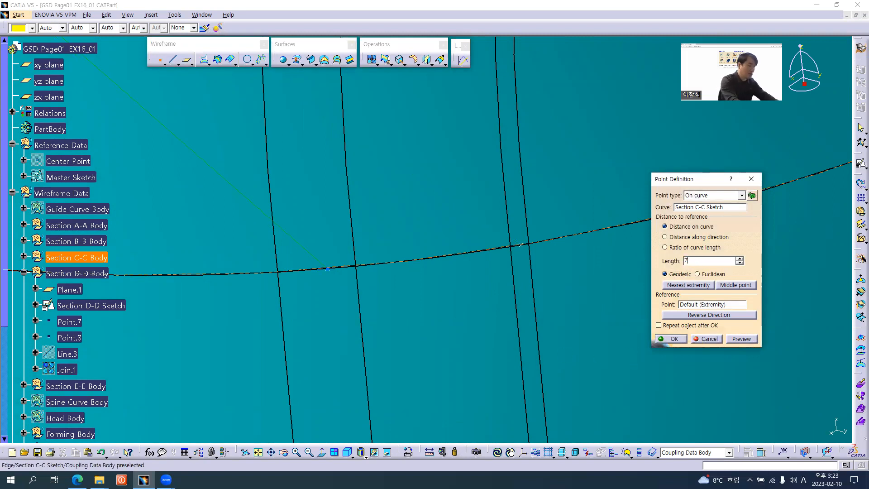
pyautogui.write('.1')
pyautogui.press('Tab')
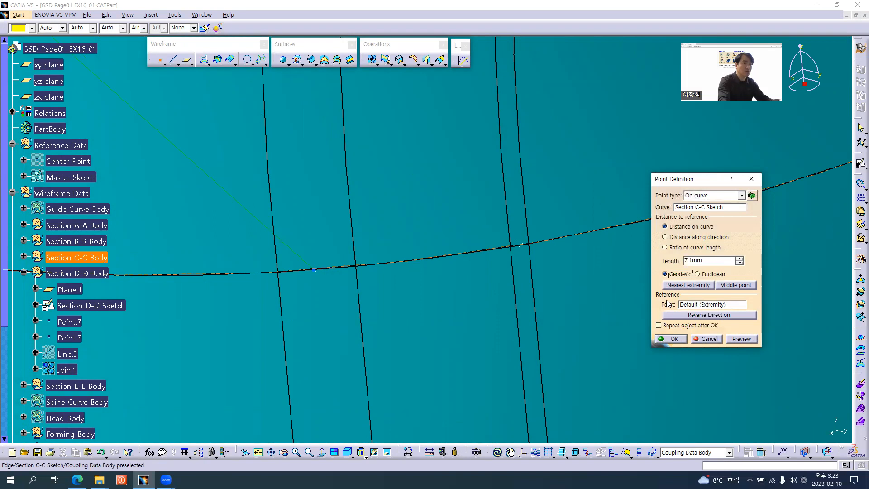
pyautogui.click(673, 340)
# Step: Add a third on-curve point to Section C-C Sketch at a length of 18.8 mm, beside the closely spaced edges on the opposite side
pyautogui.moveTo(326, 240)
pyautogui.mouseDown(button='middle')
pyautogui.moveTo(335, 351)
pyautogui.moveTo(270, 217)
pyautogui.moveTo(264, 165)
pyautogui.moveTo(254, 276)
pyautogui.moveTo(403, 315)
pyautogui.moveTo(348, 254)
pyautogui.moveTo(297, 245)
pyautogui.mouseUp(button='middle')
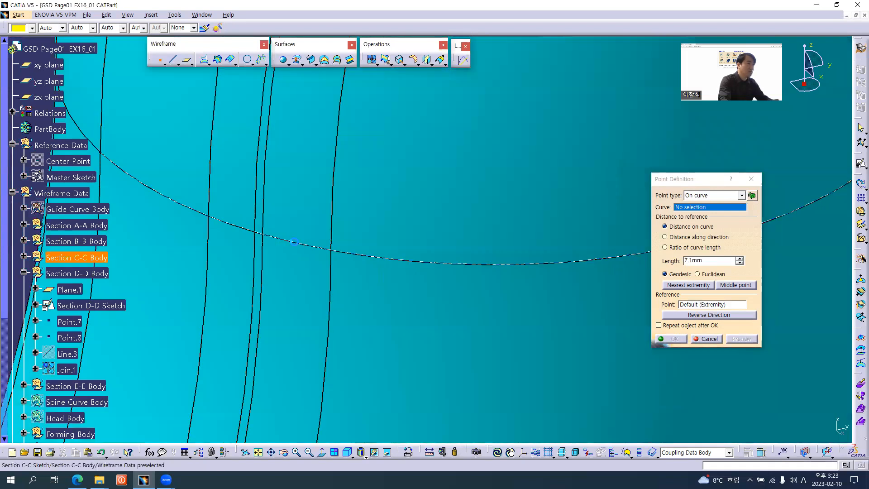
pyautogui.click(297, 243)
pyautogui.click(299, 245)
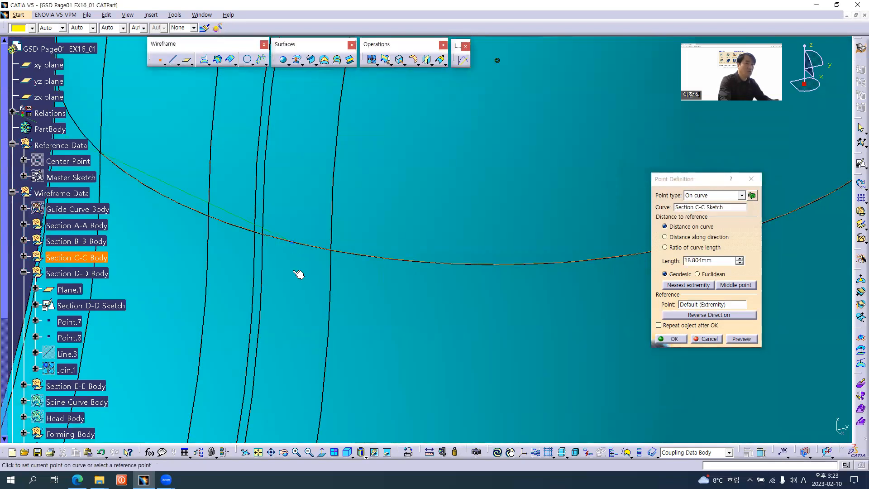
pyautogui.doubleClick(700, 262)
pyautogui.write('1')
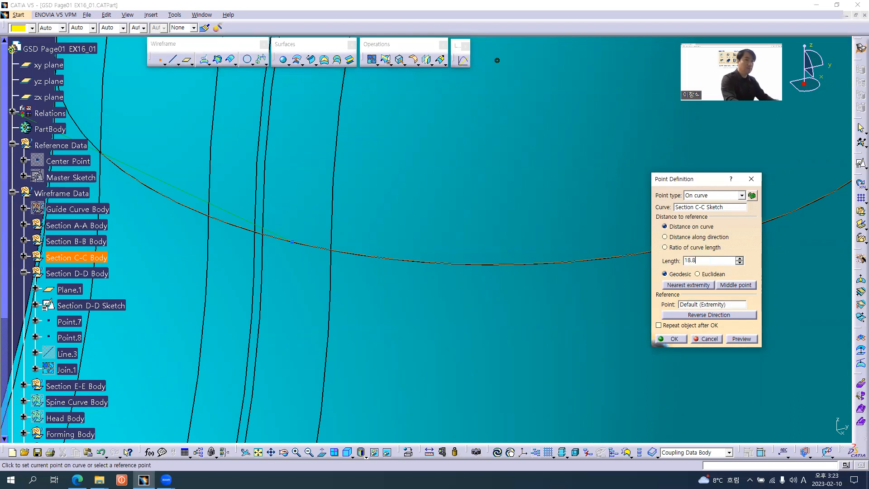
pyautogui.press('Return')
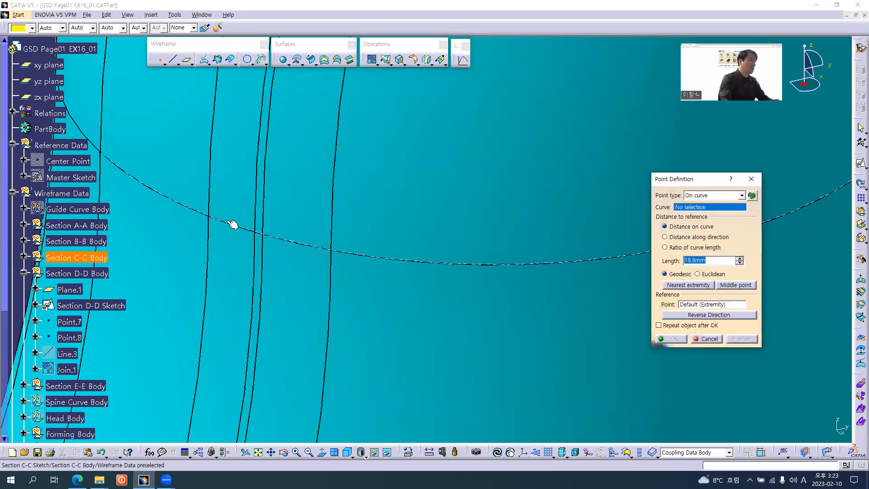
# Step: Add a fourth on-curve point to Section C-C Sketch at a length of 20 mm, just past the closely spaced edge pair
pyautogui.click(233, 224)
pyautogui.click(232, 224)
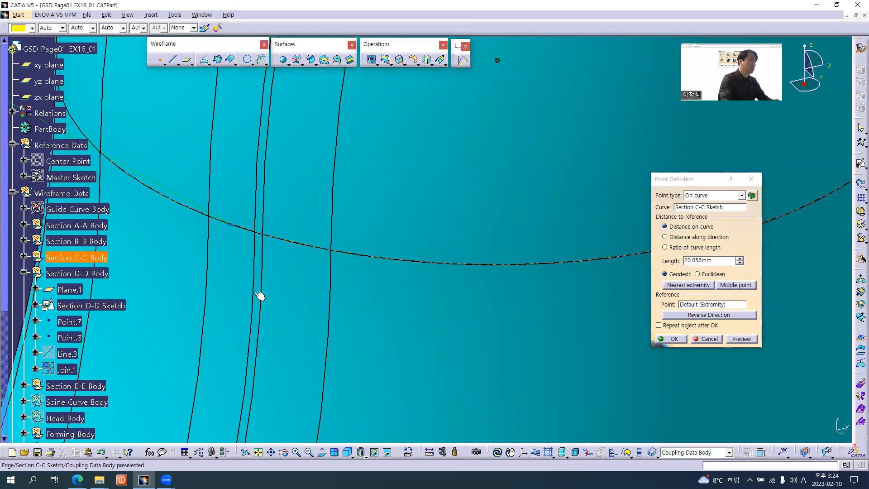
pyautogui.moveTo(241, 241); pyautogui.dragTo(376, 367, button='middle')
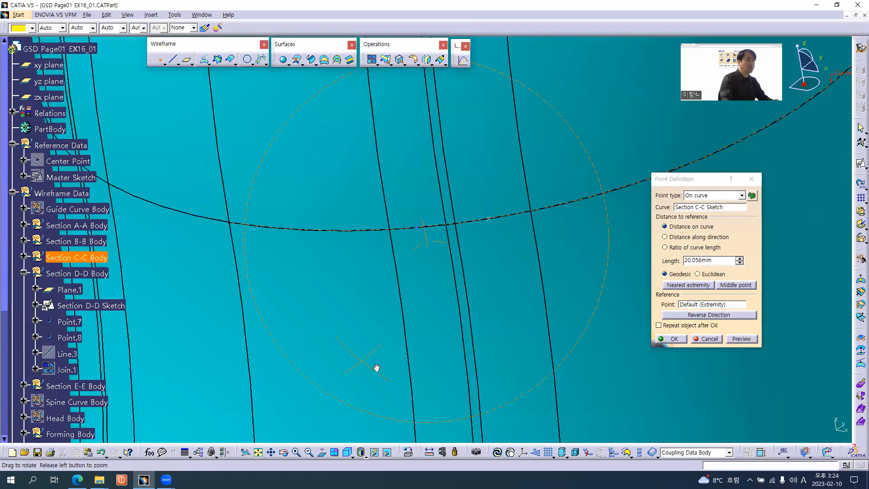
pyautogui.doubleClick(709, 260)
pyautogui.write('20')
pyautogui.press('Return')
# Step: Create a point on the Section E-E Sketch curve at the hook tip, at a geodesic length of 1.15 mm
pyautogui.hotkey('ctrl', 'y')
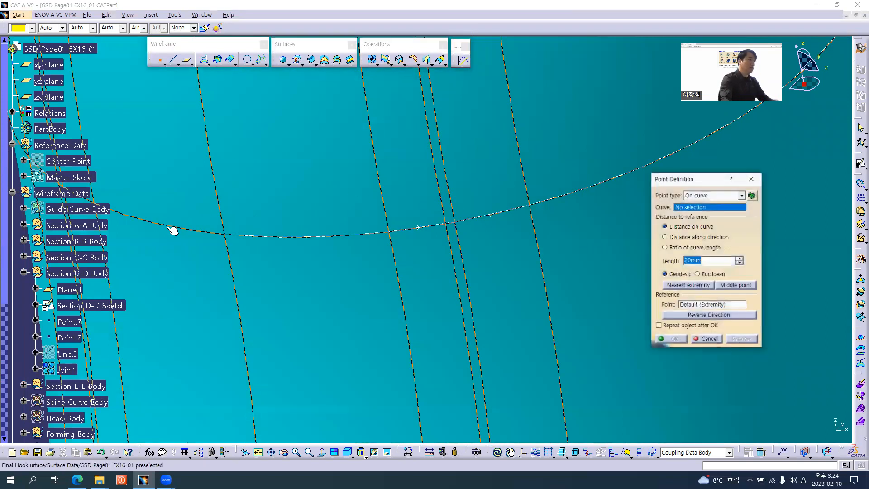
pyautogui.moveTo(188, 235); pyautogui.dragTo(287, 267, button='middle')
pyautogui.moveTo(329, 404); pyautogui.dragTo(500, 135, button='middle')
pyautogui.moveTo(497, 216); pyautogui.dragTo(256, 132, button='middle')
pyautogui.moveTo(569, 259)
pyautogui.mouseDown(button='middle')
pyautogui.moveTo(535, 260)
pyautogui.moveTo(395, 312)
pyautogui.mouseUp(button='middle')
pyautogui.click(534, 256)
pyautogui.moveTo(425, 337); pyautogui.dragTo(325, 179, button='middle')
pyautogui.click(325, 172)
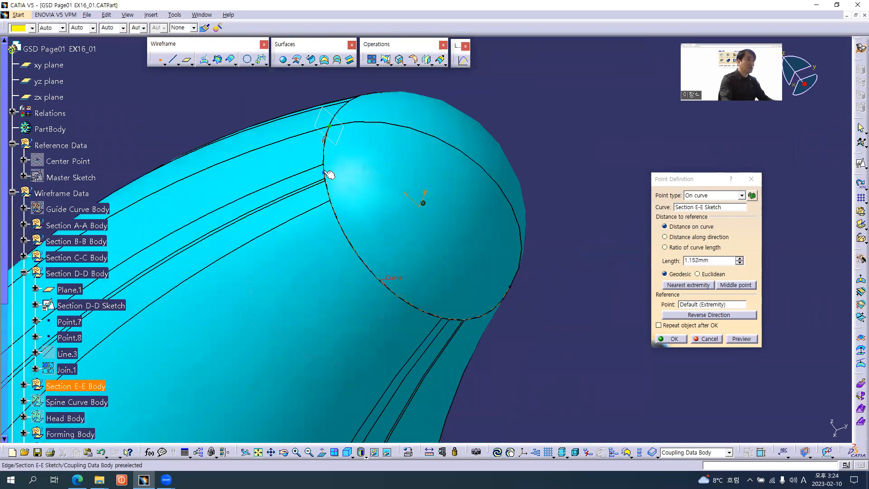
pyautogui.moveTo(332, 239); pyautogui.dragTo(501, 321, button='middle')
pyautogui.write('1.15')
pyautogui.press('Tab')
pyautogui.click(667, 340)
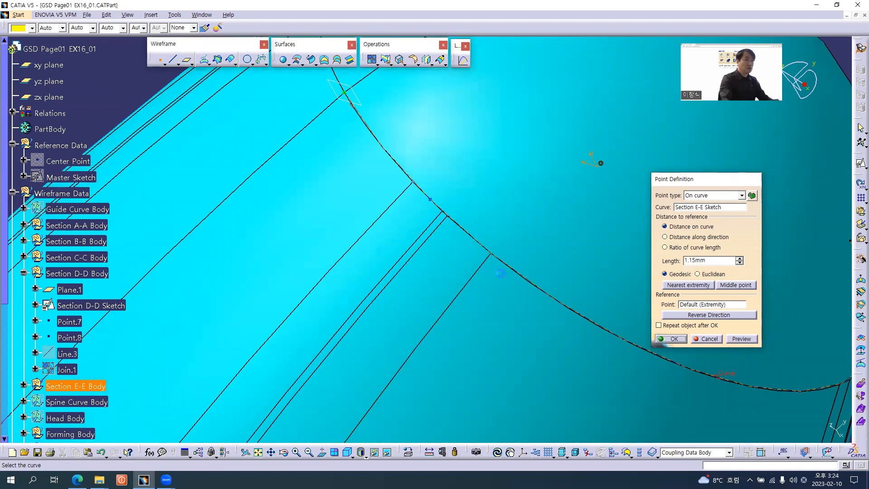
# Step: Add a second on-curve point to Section E-E Sketch at a length of 1.53 mm, past the closely spaced edge pair
pyautogui.click(469, 233)
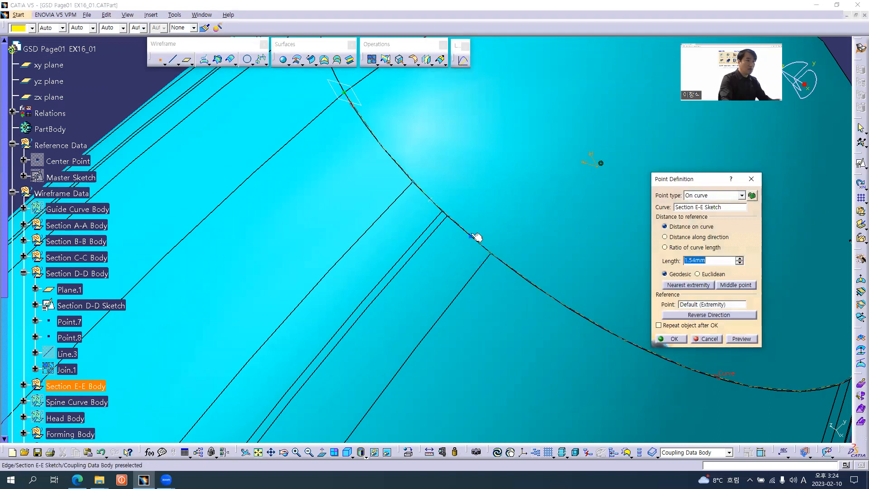
pyautogui.doubleClick(697, 260)
pyautogui.write('1.53')
pyautogui.click(669, 339)
# Step: Add a third on-curve point to Section E-E Sketch at a length of 5.23 mm, between two surface edges on the tip's other side
pyautogui.moveTo(603, 356); pyautogui.dragTo(613, 382, button='middle')
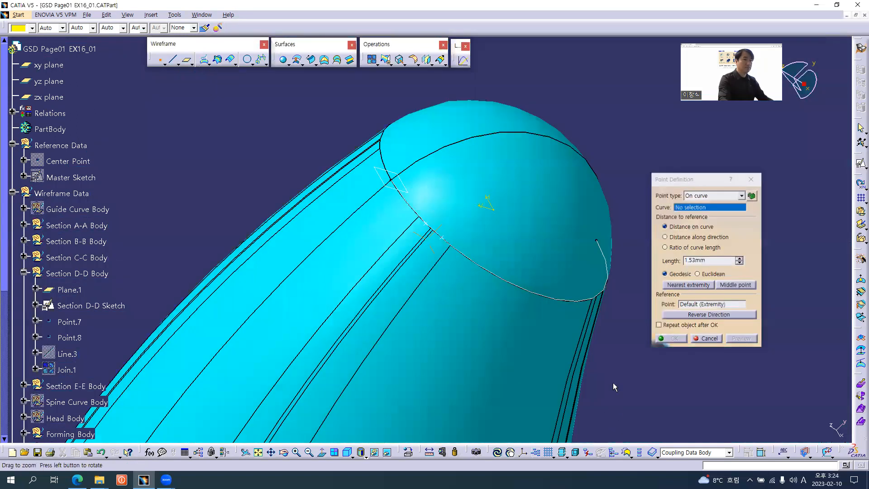
pyautogui.middleClick(599, 275)
pyautogui.moveTo(462, 317); pyautogui.dragTo(371, 246, button='middle')
pyautogui.click(373, 243)
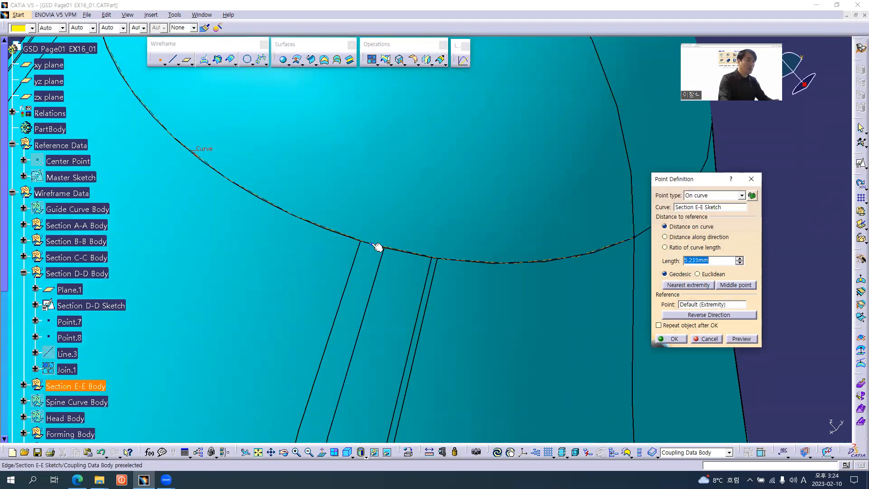
pyautogui.click(376, 245)
pyautogui.tripleClick(709, 260)
pyautogui.write('5.23')
pyautogui.press('Tab')
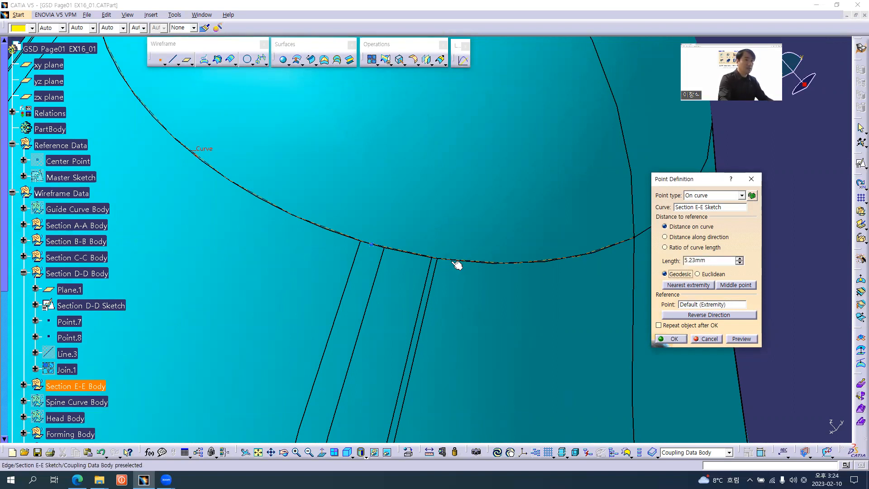
pyautogui.click(674, 339)
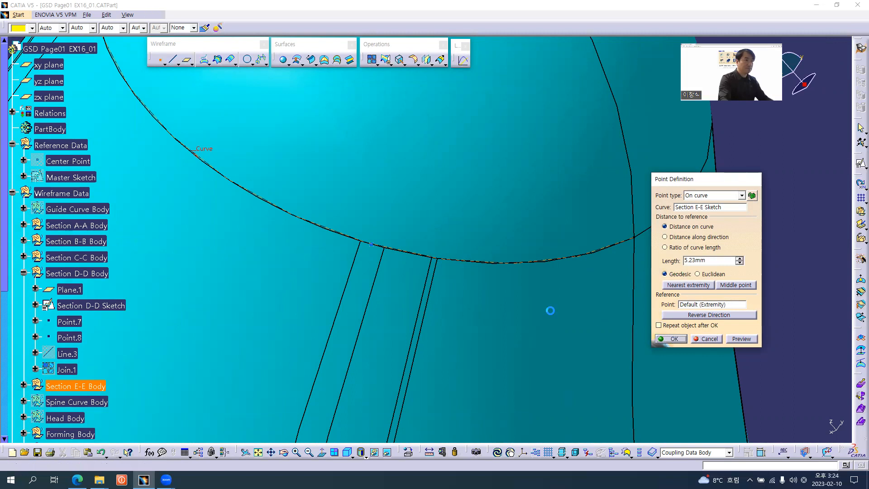
# Step: Add a fourth on-curve point to Section E-E Sketch at a length of 5.7 mm by the narrow edge pair, and end point creation
pyautogui.click(440, 261)
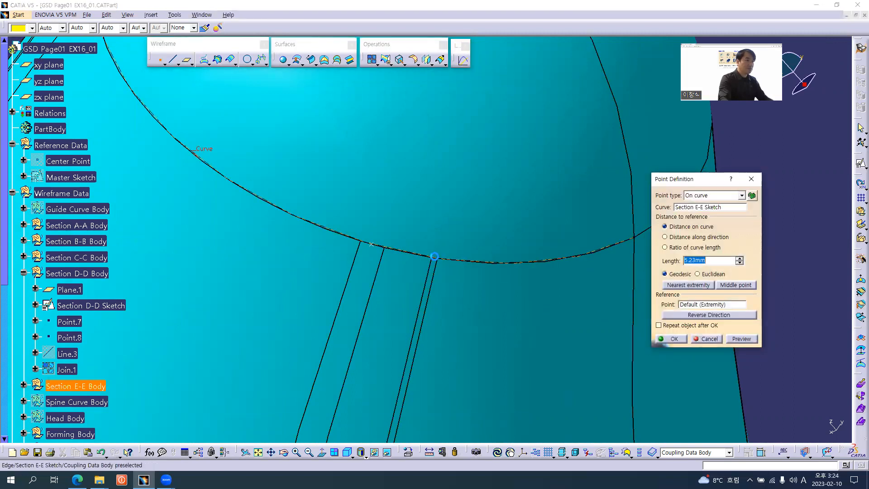
pyautogui.click(448, 262)
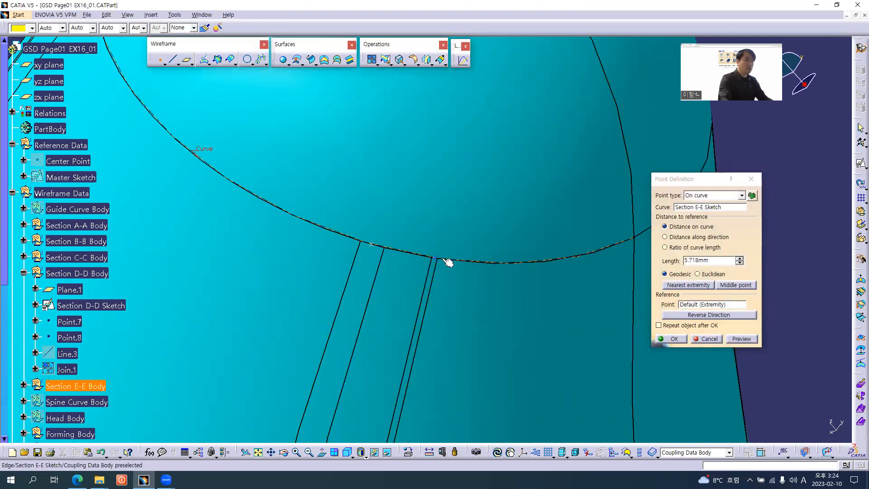
pyautogui.click(692, 270)
pyautogui.write('5.7')
pyautogui.press('Tab')
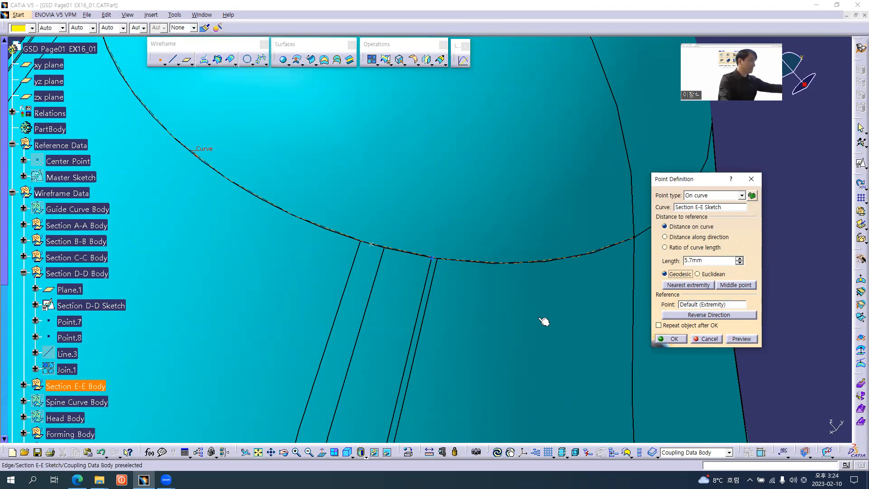
pyautogui.click(674, 340)
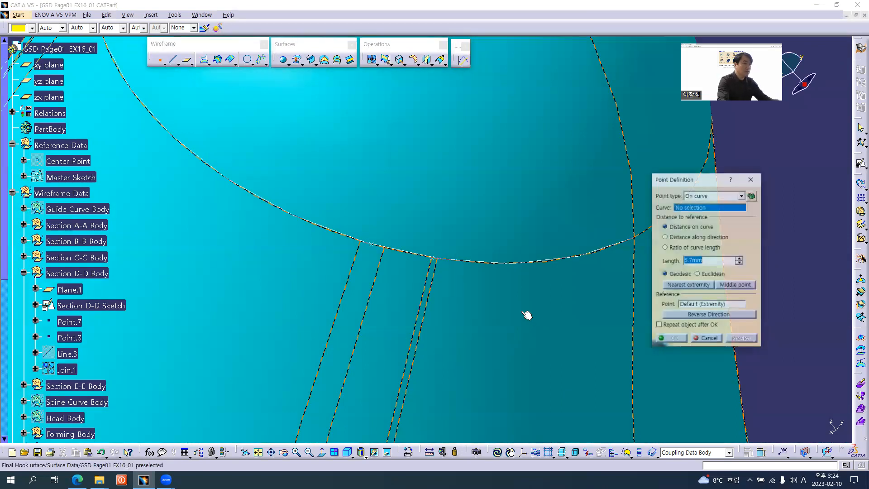
pyautogui.click(709, 339)
pyautogui.moveTo(490, 237); pyautogui.dragTo(625, 323, button='middle')
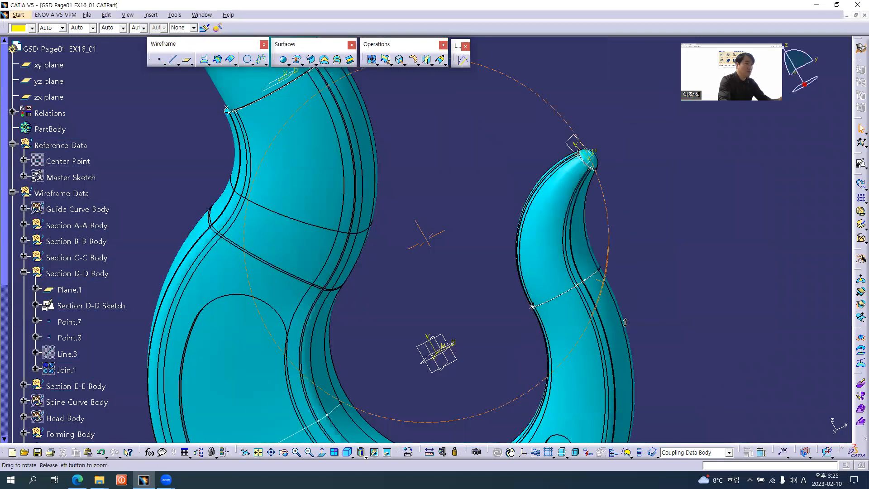
pyautogui.moveTo(511, 196); pyautogui.dragTo(380, 240, button='middle')
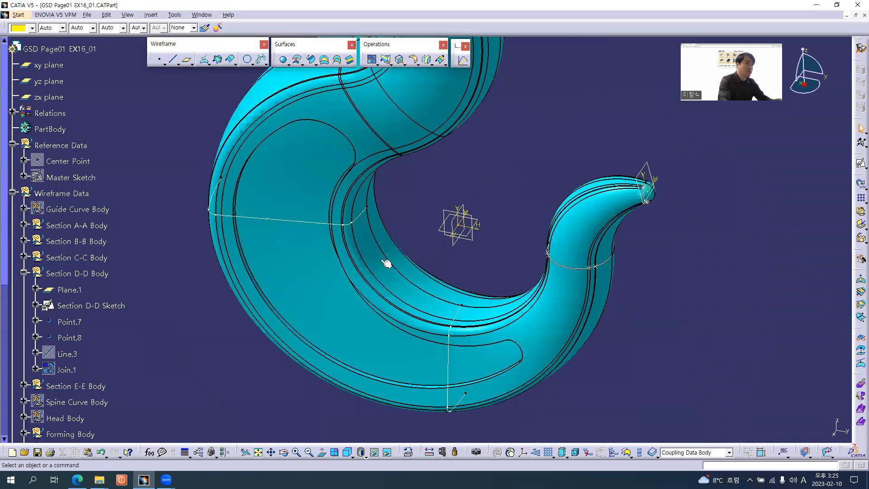
# Step: Collapse the Section D-D Body branch and open Multi-sections Surface.1 in the Operation Body for editing
pyautogui.moveTo(453, 219); pyautogui.dragTo(422, 209, button='middle')
pyautogui.moveTo(415, 245); pyautogui.dragTo(427, 120, button='middle')
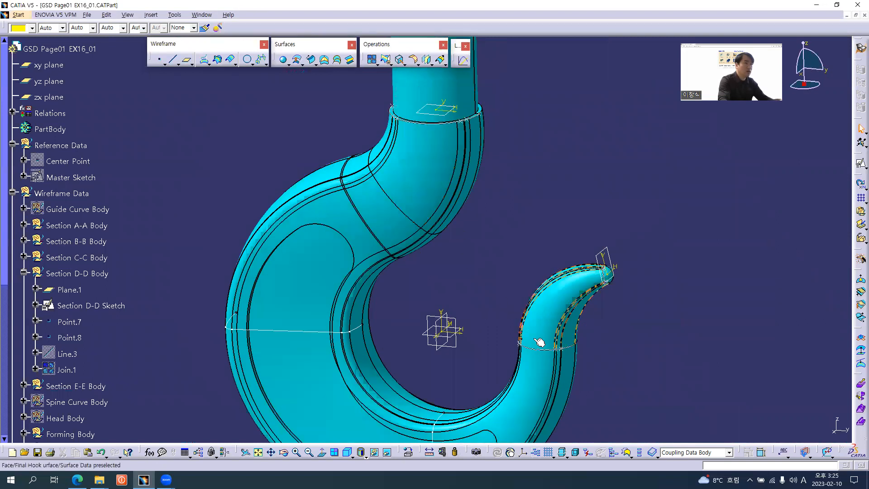
pyautogui.moveTo(577, 235)
pyautogui.mouseDown(button='middle')
pyautogui.moveTo(579, 219)
pyautogui.moveTo(577, 231)
pyautogui.mouseUp(button='middle')
pyautogui.click(23, 272)
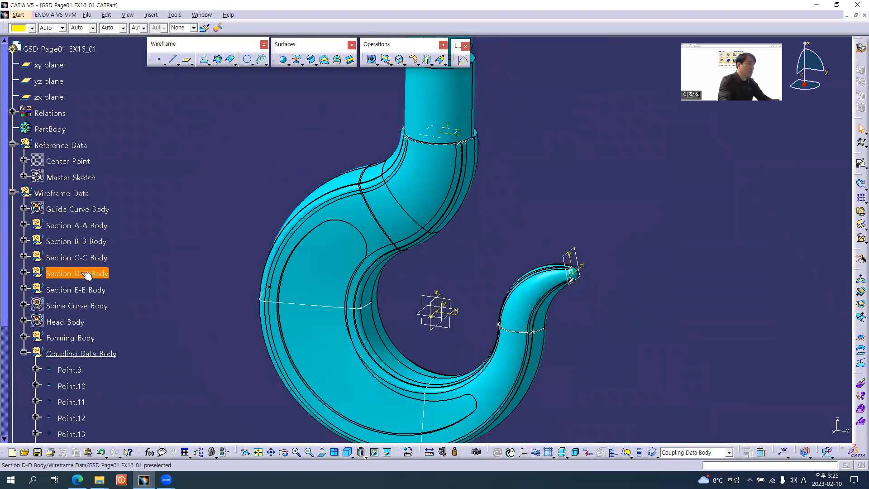
pyautogui.scroll(-3, 110, 281)
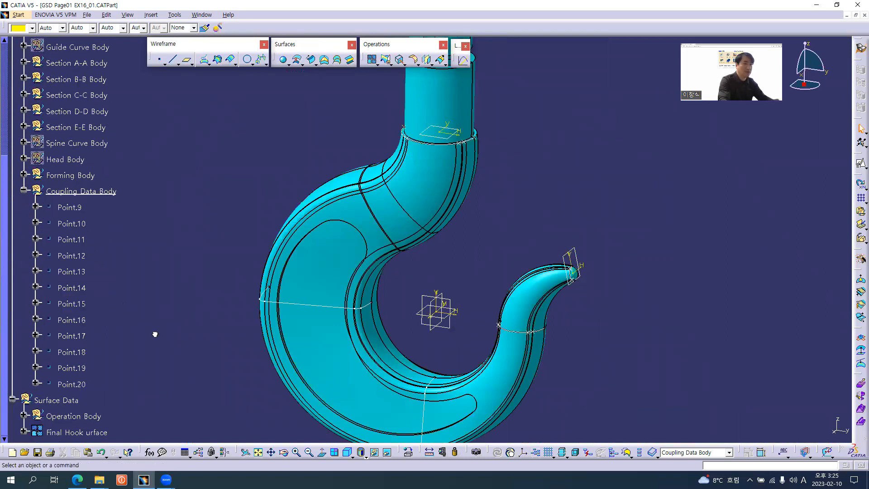
pyautogui.scroll(-3, 166, 340)
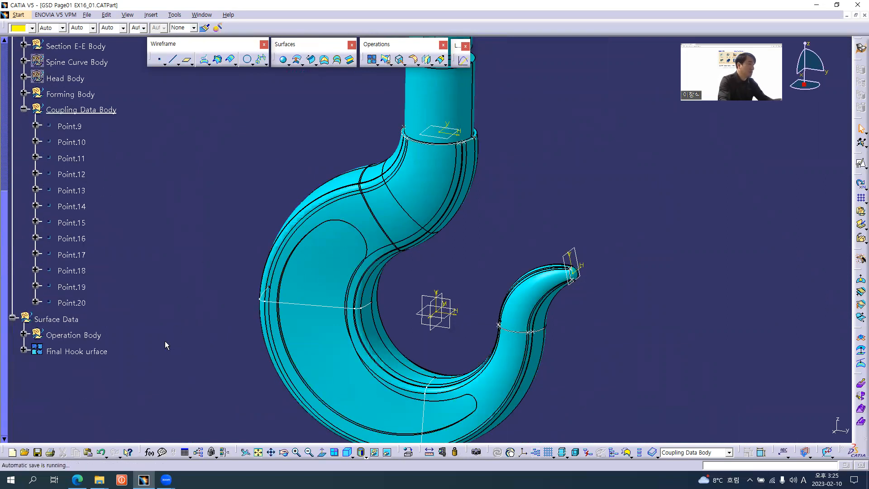
pyautogui.scroll(1, 192, 325)
pyautogui.moveTo(357, 315); pyautogui.dragTo(360, 334, button='middle')
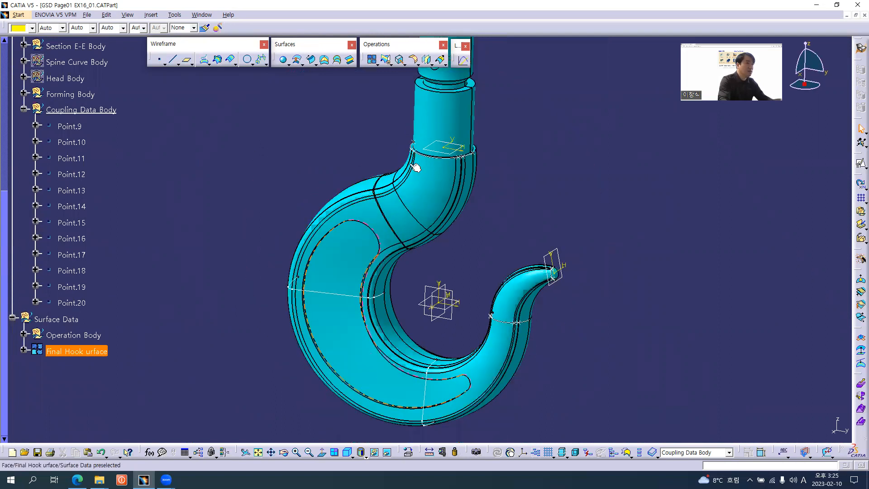
pyautogui.click(24, 335)
pyautogui.click(104, 262)
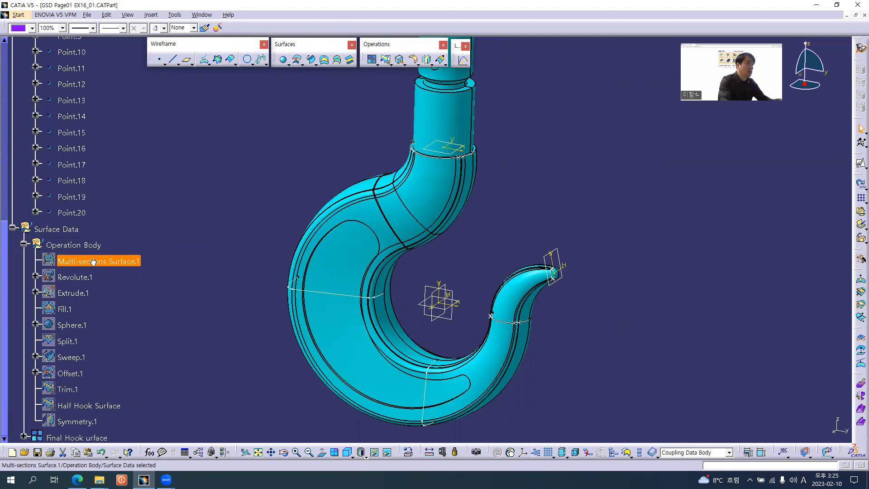
pyautogui.doubleClick(98, 263)
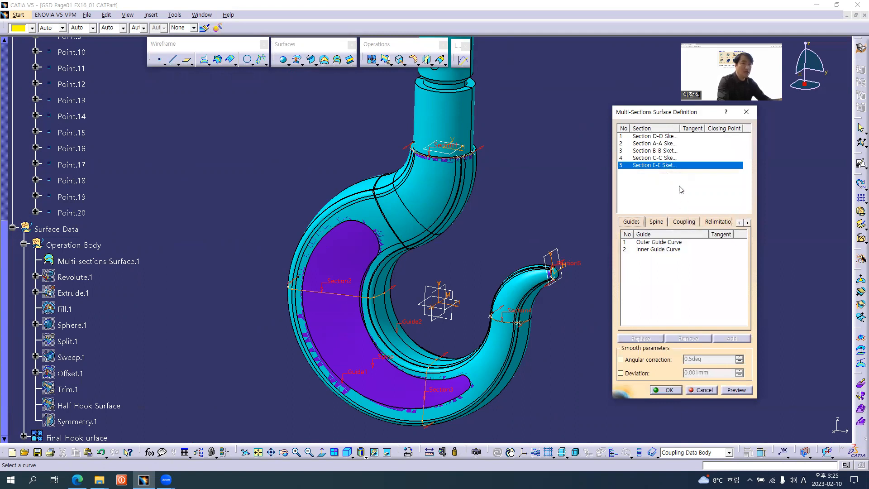
pyautogui.moveTo(681, 131); pyautogui.dragTo(704, 131)
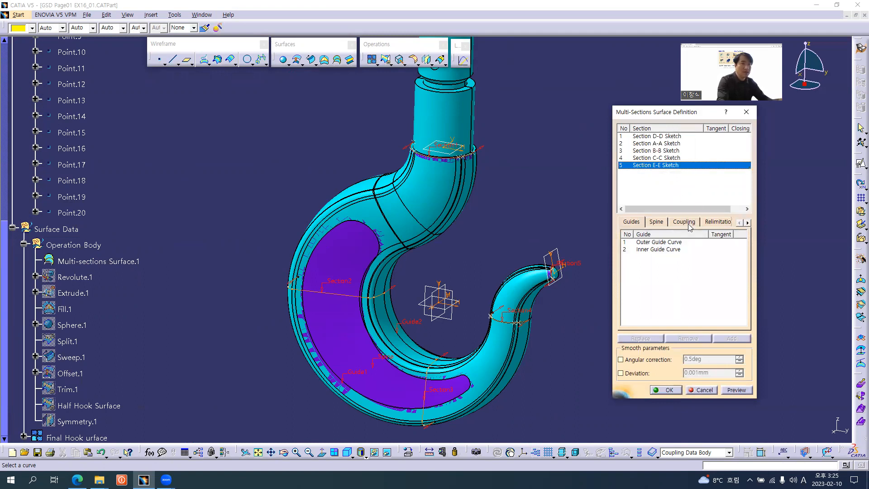
pyautogui.click(657, 223)
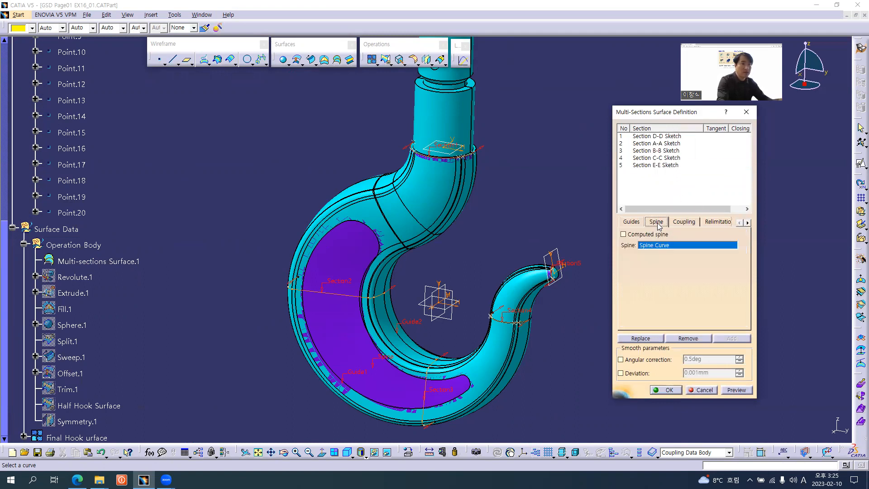
# Step: Add a first coupling to the surface through Point.12 on Section D-D and the inner-side corner vertices of Sections A-A and B-B
pyautogui.click(685, 223)
pyautogui.click(625, 254)
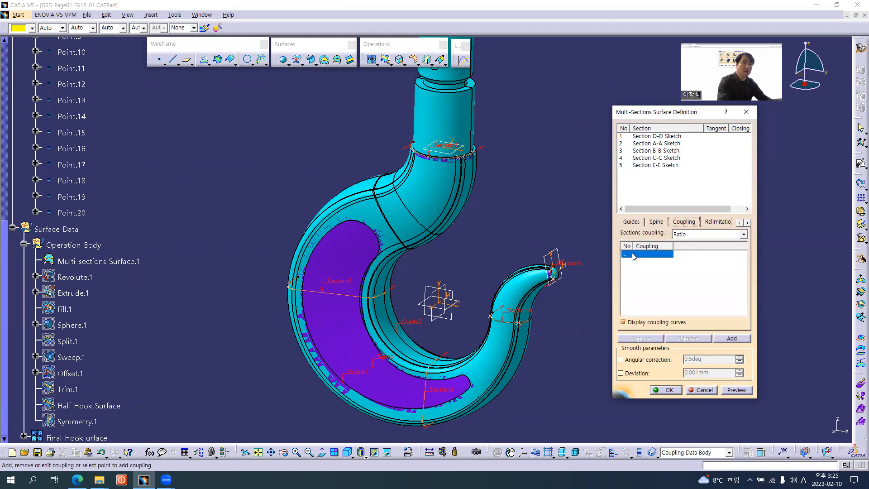
pyautogui.moveTo(463, 249); pyautogui.dragTo(435, 221, button='middle')
pyautogui.click(732, 338)
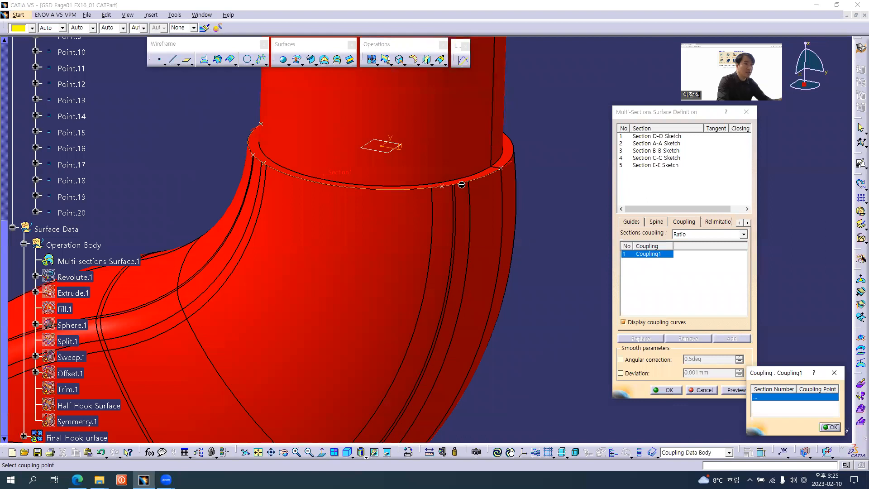
pyautogui.click(461, 185)
pyautogui.moveTo(466, 324); pyautogui.dragTo(461, 255, button='middle')
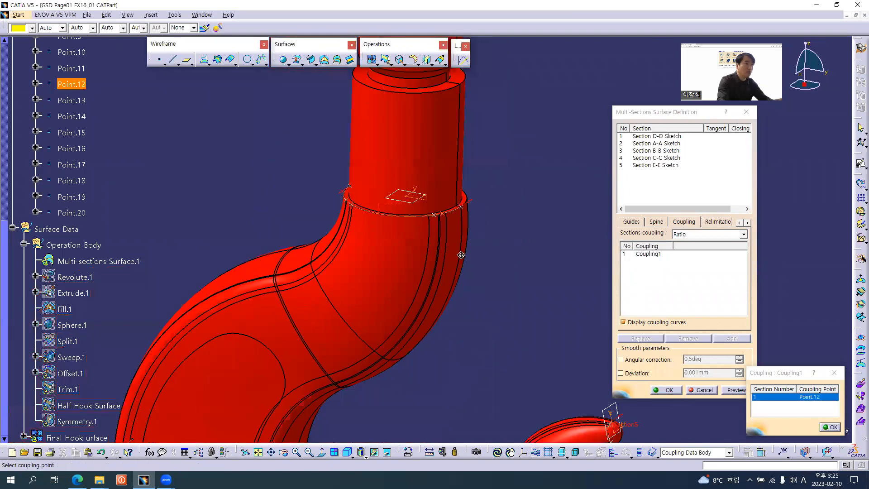
pyautogui.moveTo(342, 319); pyautogui.dragTo(380, 244, button='middle')
pyautogui.click(307, 355)
pyautogui.moveTo(380, 299); pyautogui.dragTo(375, 228, button='middle')
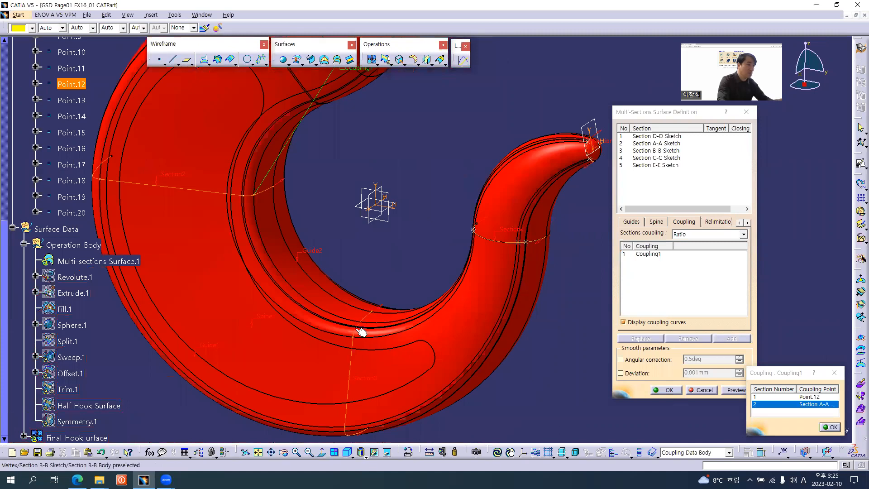
pyautogui.click(357, 328)
# Step: Complete the first coupling with Point.16 on Section C-C and Point.17 on Section E-E at the hook tip
pyautogui.moveTo(429, 282); pyautogui.dragTo(520, 225, button='middle')
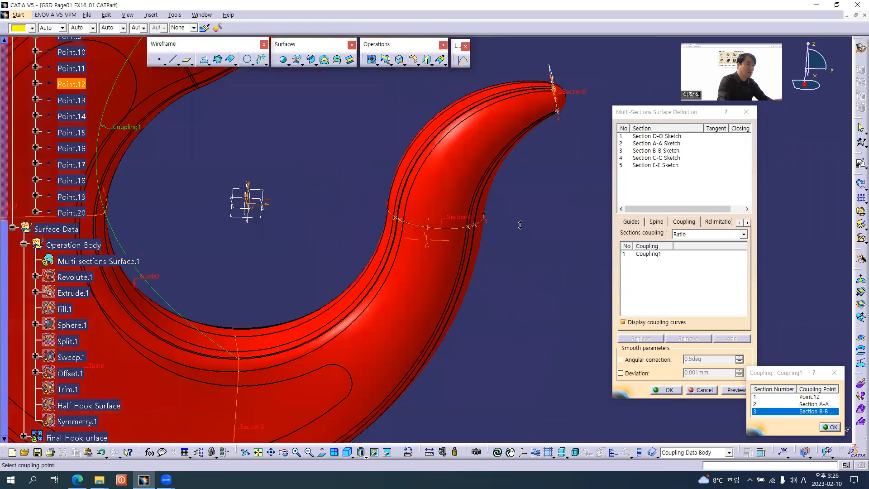
pyautogui.keyDown('ctrl'); pyautogui.moveTo(372, 215); pyautogui.dragTo(361, 196, button='middle'); pyautogui.keyUp('ctrl')
pyautogui.click(368, 198)
pyautogui.moveTo(520, 117); pyautogui.dragTo(396, 312, button='middle')
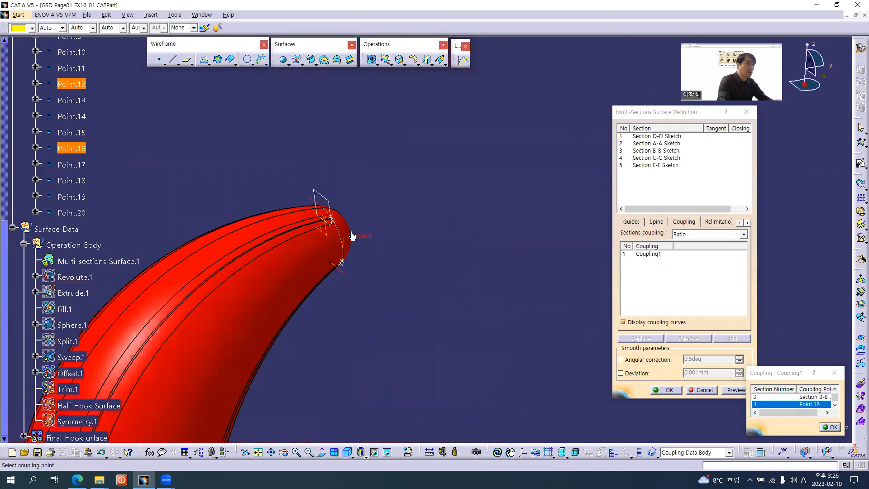
pyautogui.click(332, 221)
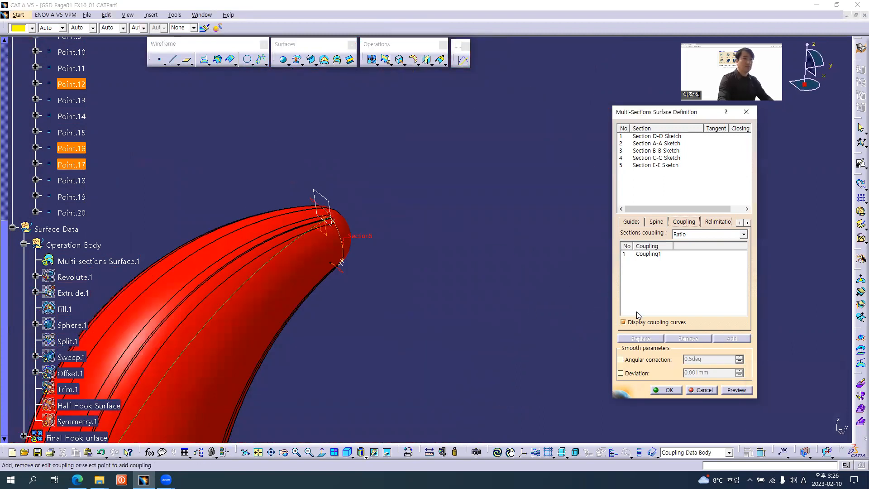
# Step: Add a second coupling through Point.11 on Section D-D and the same inner-side vertices of Sections A-A and B-B
pyautogui.click(644, 261)
pyautogui.click(732, 338)
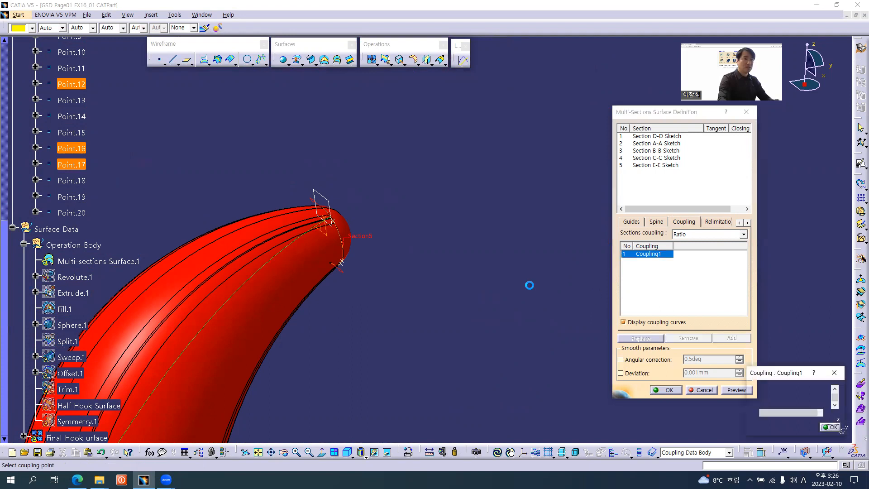
pyautogui.moveTo(384, 225); pyautogui.dragTo(387, 259, button='middle')
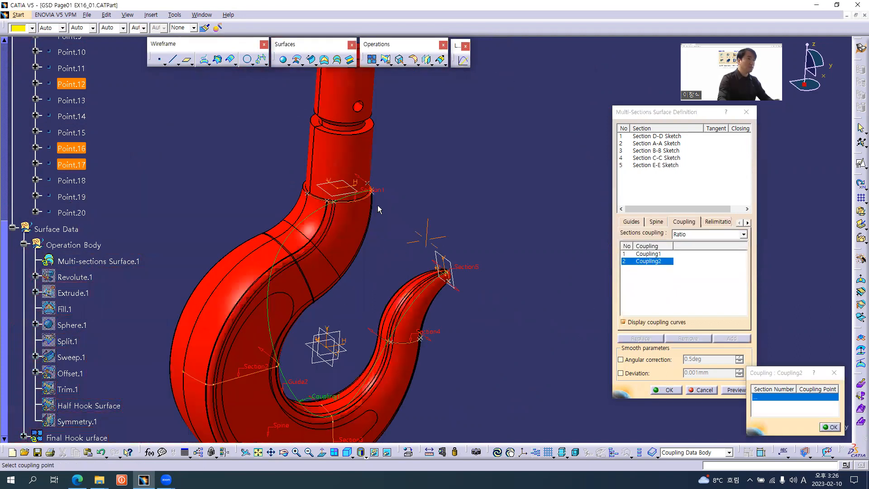
pyautogui.moveTo(377, 205); pyautogui.dragTo(348, 167, button='middle')
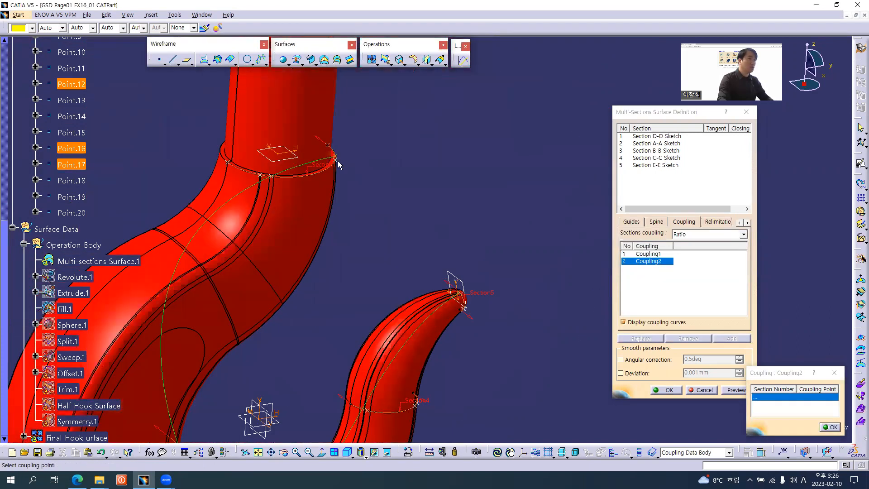
pyautogui.click(334, 160)
pyautogui.moveTo(359, 288); pyautogui.dragTo(286, 324, button='middle')
pyautogui.click(282, 321)
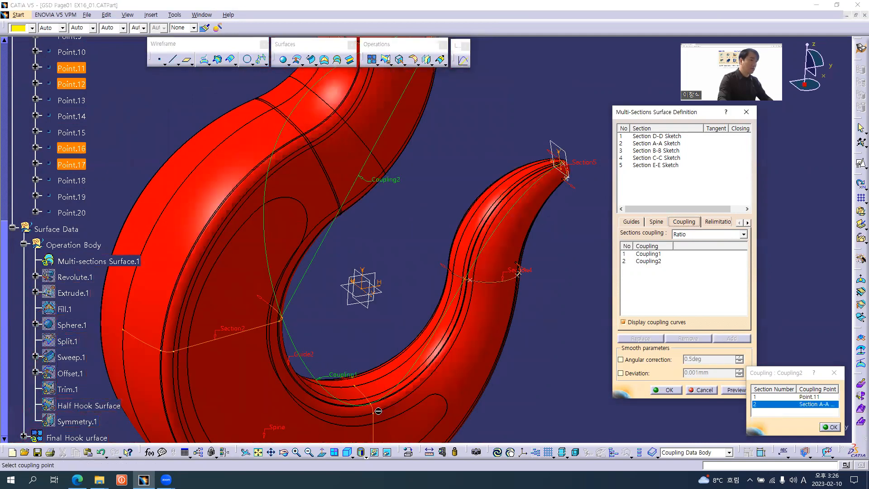
pyautogui.click(448, 314)
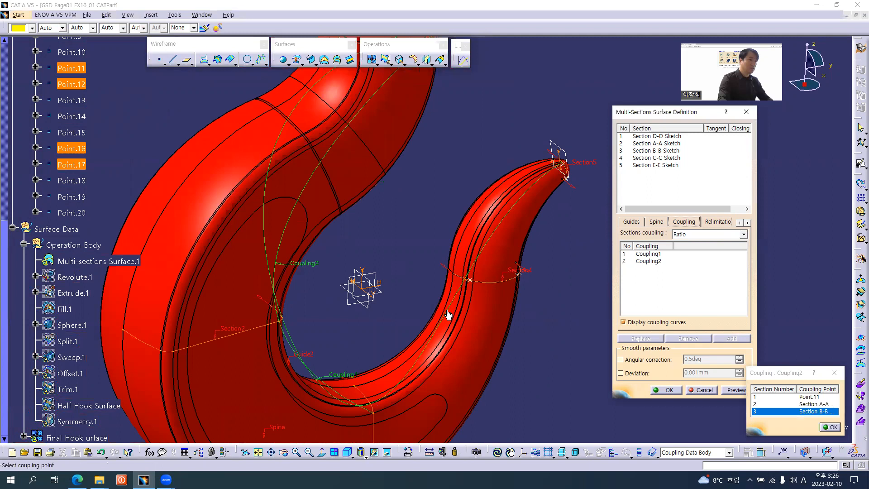
# Step: Complete the second coupling with Point.15 on Section C-C and Point.18 on Section E-E
pyautogui.click(471, 281)
pyautogui.moveTo(491, 299); pyautogui.dragTo(232, 184, button='middle')
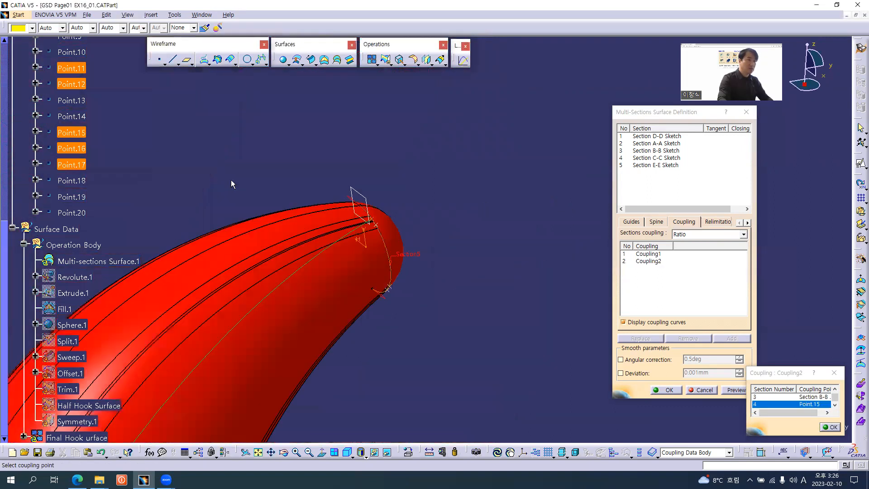
pyautogui.click(375, 226)
pyautogui.moveTo(286, 201); pyautogui.dragTo(424, 286, button='middle')
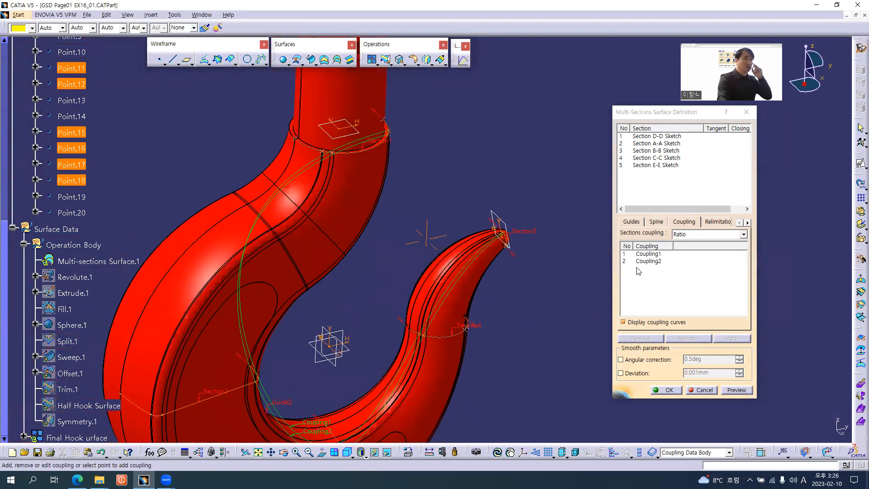
# Step: Add a third coupling through Point.10 on Section D-D and the outer-side corner vertices of Sections A-A and B-B
pyautogui.click(642, 261)
pyautogui.click(728, 342)
pyautogui.moveTo(350, 190); pyautogui.dragTo(416, 233, button='middle')
pyautogui.click(329, 267)
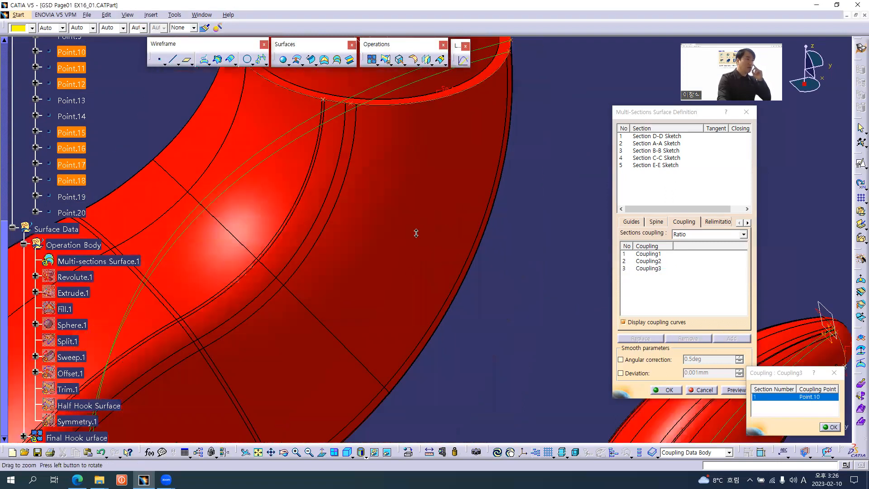
pyautogui.moveTo(395, 306); pyautogui.dragTo(396, 348, button='middle')
pyautogui.moveTo(203, 333); pyautogui.dragTo(199, 306, button='middle')
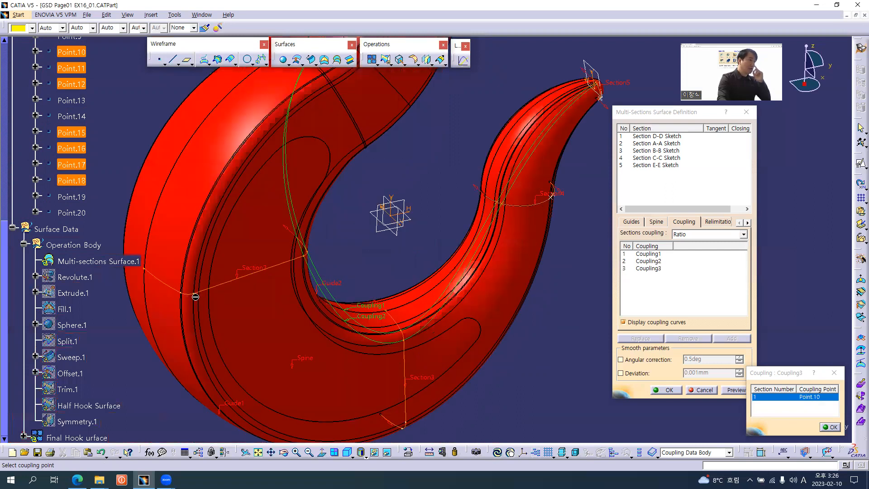
pyautogui.click(195, 296)
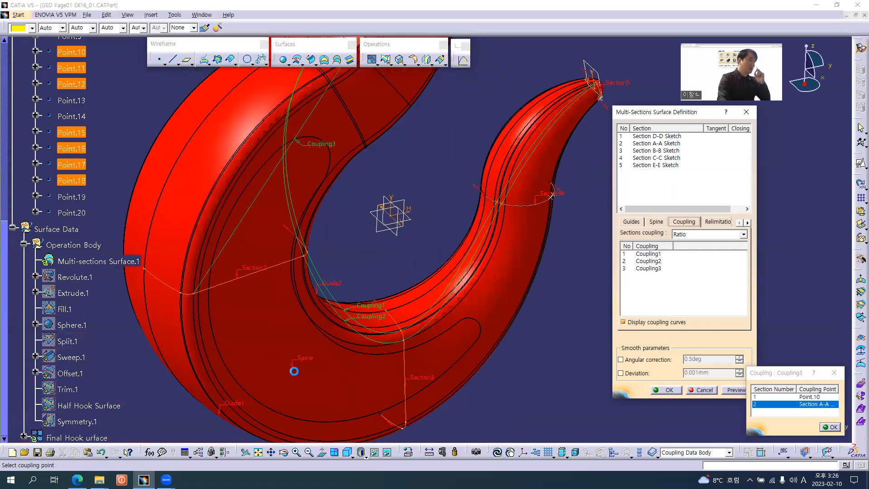
pyautogui.click(410, 423)
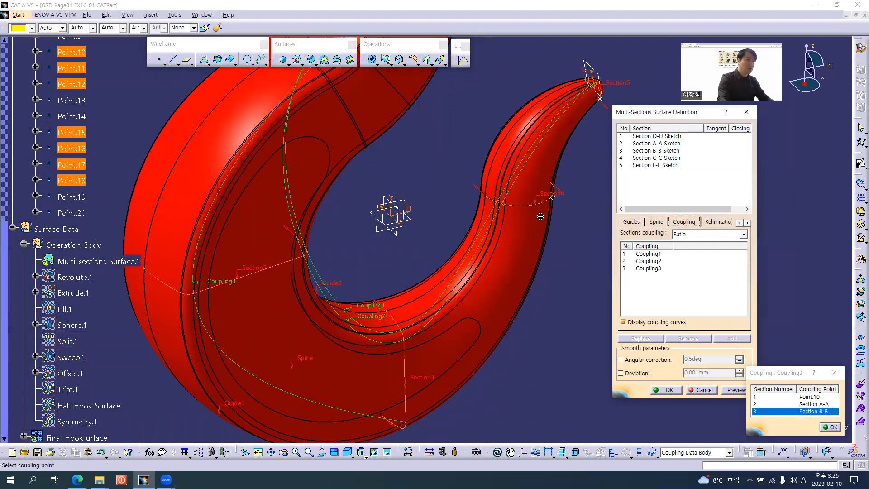
# Step: Complete the third coupling with Point.14 on Section C-C and Point.19 on Section E-E
pyautogui.click(554, 196)
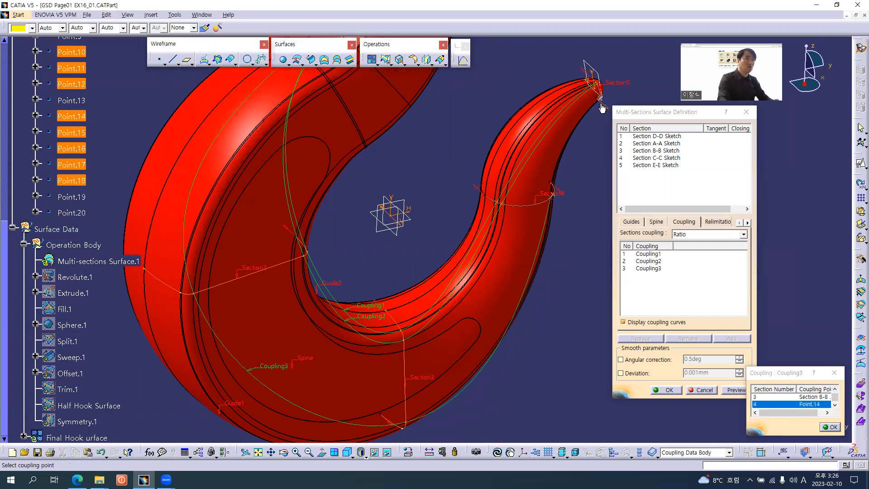
pyautogui.moveTo(602, 104); pyautogui.dragTo(602, 107, button='middle')
pyautogui.moveTo(486, 218); pyautogui.dragTo(497, 196, button='middle')
pyautogui.moveTo(497, 195); pyautogui.dragTo(272, 428, button='middle')
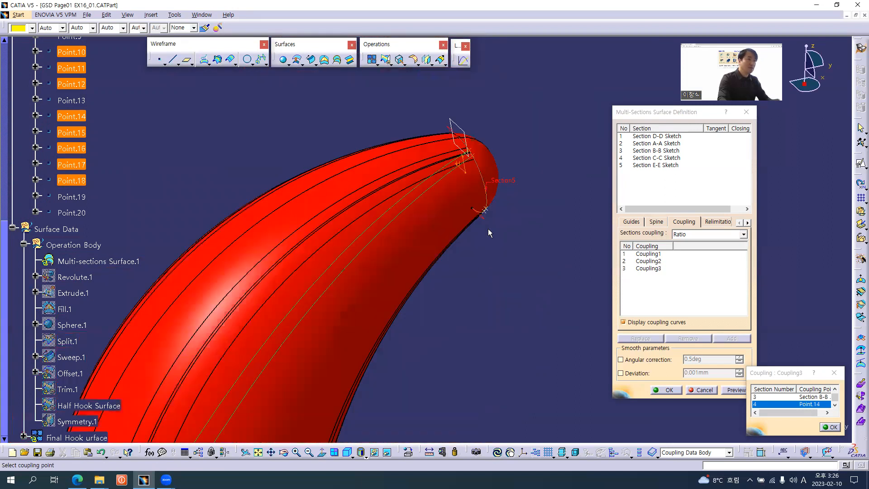
pyautogui.click(488, 209)
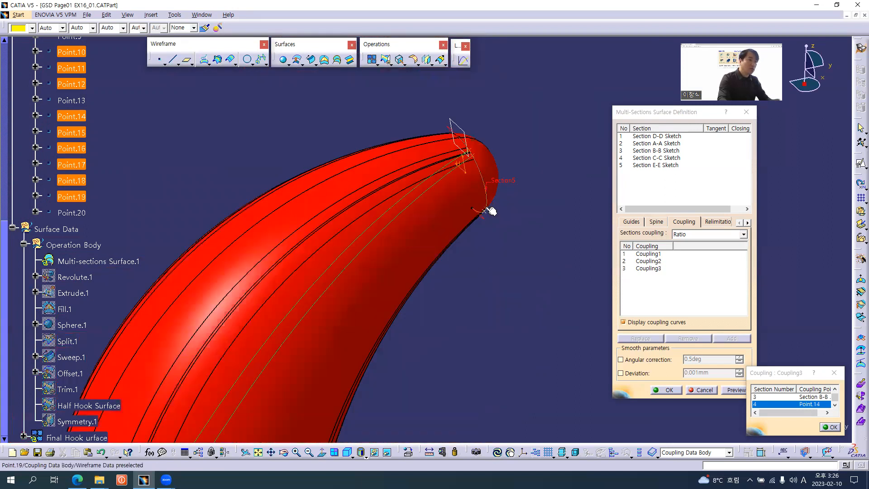
# Step: Add a fourth coupling through Point.9 on Section D-D and the same outer-side vertices of Sections A-A and B-B
pyautogui.click(642, 278)
pyautogui.click(732, 339)
pyautogui.moveTo(285, 364); pyautogui.dragTo(292, 414, button='middle')
pyautogui.moveTo(354, 174); pyautogui.dragTo(376, 168, button='middle')
pyautogui.moveTo(305, 278); pyautogui.dragTo(488, 189, button='middle')
pyautogui.moveTo(420, 351); pyautogui.dragTo(383, 278, button='middle')
pyautogui.moveTo(328, 344); pyautogui.dragTo(324, 339, button='middle')
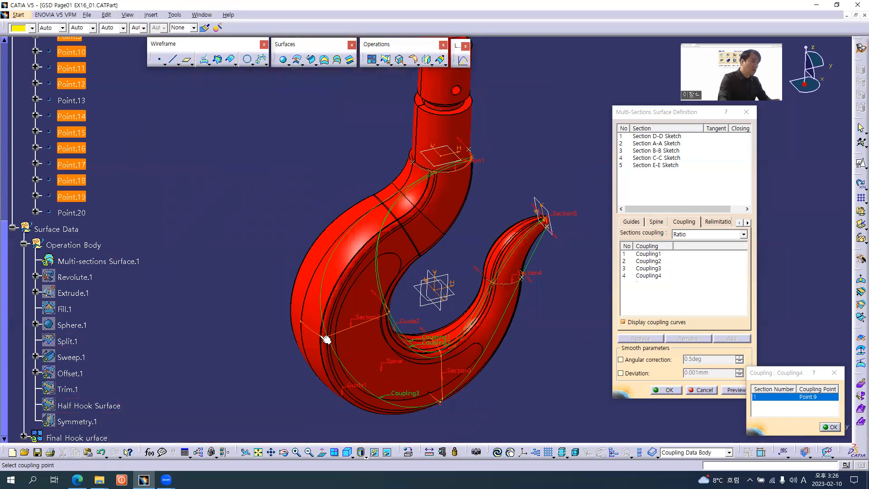
pyautogui.click(322, 337)
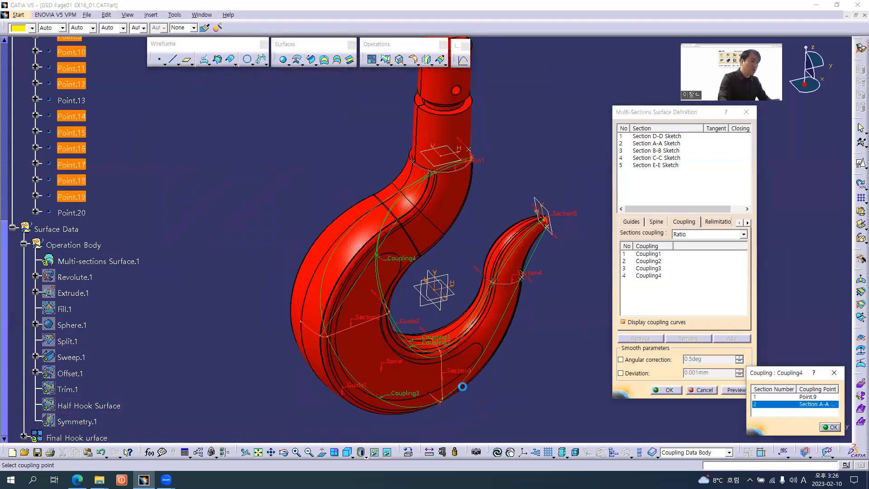
pyautogui.click(442, 401)
# Step: Complete the fourth coupling with Point.13 on Section C-C and Point.20 on Section E-E, and apply the multi-sections surface definition
pyautogui.moveTo(502, 434); pyautogui.dragTo(480, 340, button='middle')
pyautogui.moveTo(558, 147); pyautogui.dragTo(496, 196, button='middle')
pyautogui.click(471, 324)
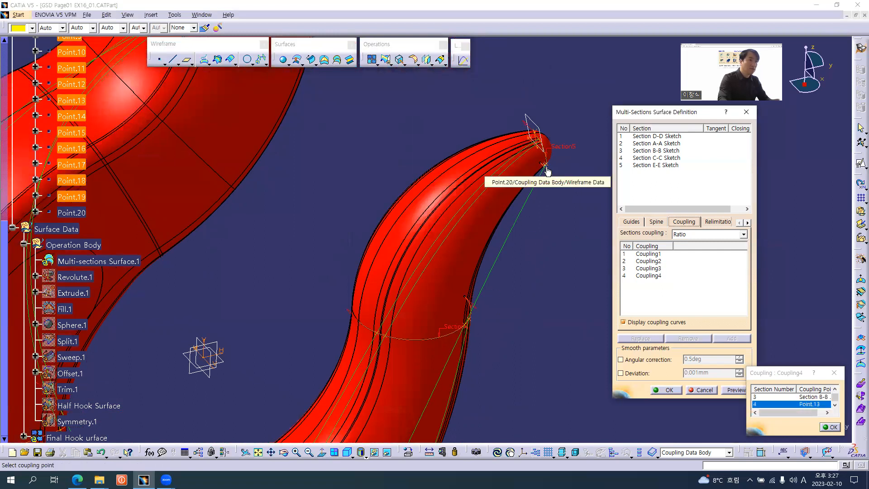
pyautogui.moveTo(537, 215); pyautogui.dragTo(457, 241, button='middle')
pyautogui.keyDown('ctrl'); pyautogui.moveTo(456, 242); pyautogui.dragTo(450, 122, button='middle'); pyautogui.keyUp('ctrl')
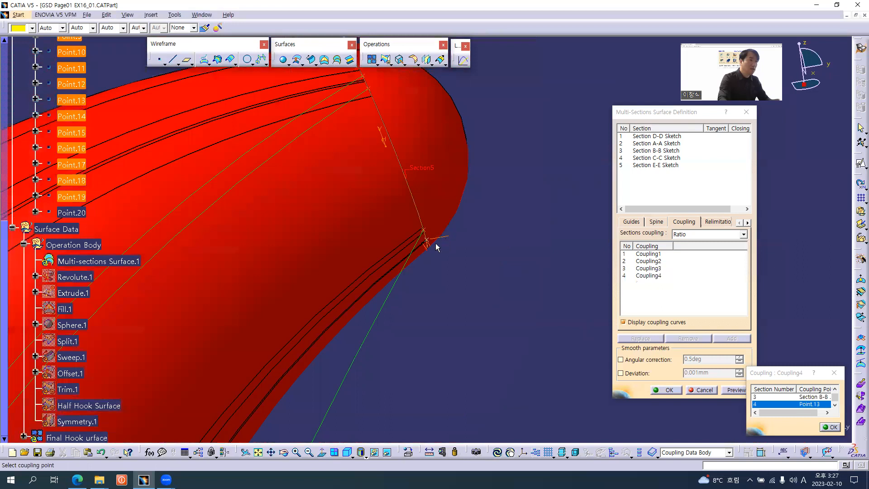
pyautogui.click(427, 241)
pyautogui.keyDown('ctrl'); pyautogui.moveTo(497, 216); pyautogui.dragTo(367, 340, button='middle'); pyautogui.keyUp('ctrl')
pyautogui.moveTo(458, 255); pyautogui.dragTo(425, 320, button='middle')
pyautogui.moveTo(368, 307); pyautogui.dragTo(399, 282, button='middle')
pyautogui.click(665, 390)
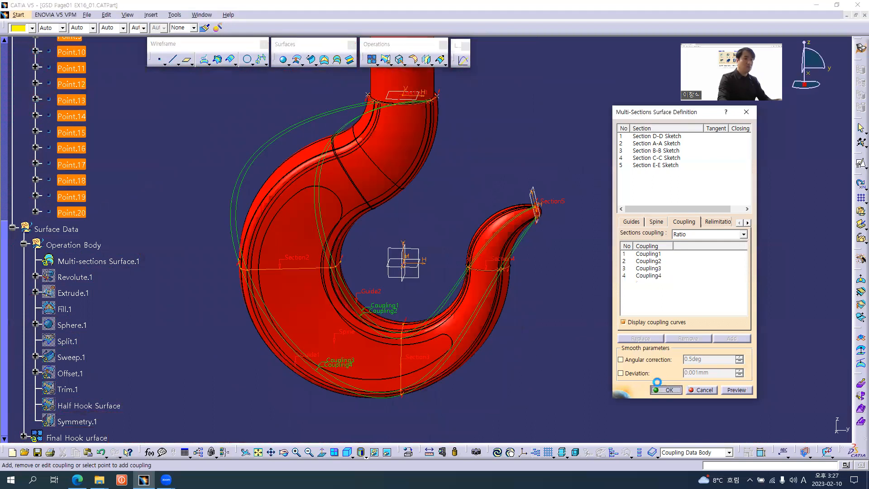
# Step: Examine the updated final hook surface from several angles, checking the neck, inner curve and tip
pyautogui.moveTo(389, 290); pyautogui.dragTo(421, 312, button='middle')
pyautogui.click(795, 320)
pyautogui.moveTo(461, 273); pyautogui.dragTo(414, 251, button='middle')
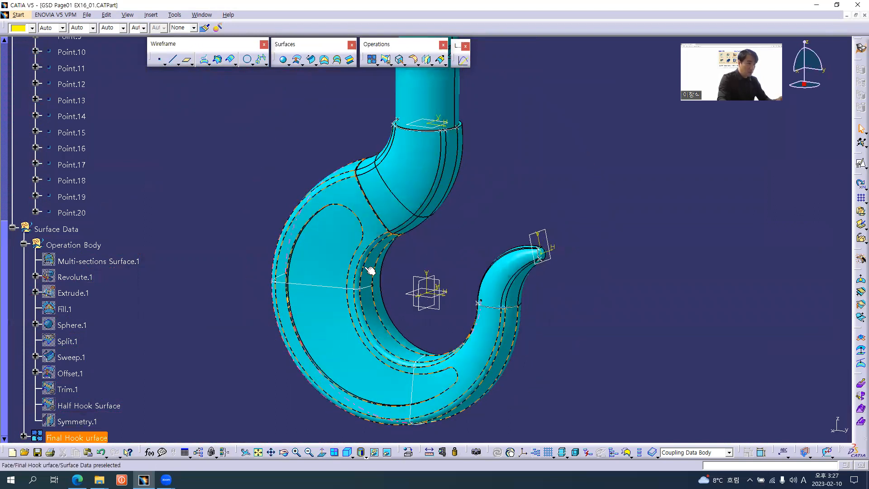
pyautogui.moveTo(417, 295); pyautogui.dragTo(372, 218, button='middle')
pyautogui.moveTo(462, 246); pyautogui.dragTo(463, 257, button='middle')
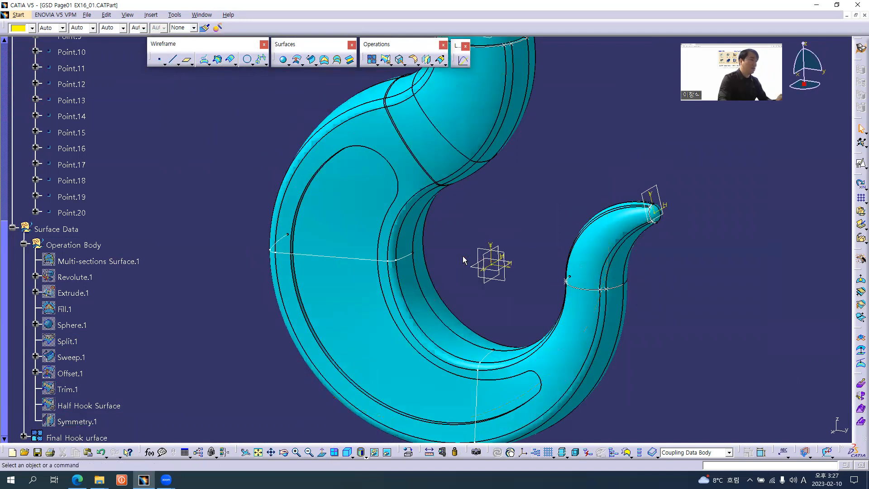
pyautogui.moveTo(471, 216); pyautogui.dragTo(543, 253, button='middle')
# Step: Collapse the Operation Body and Coupling Data Body branches in the specification tree
pyautogui.click(23, 244)
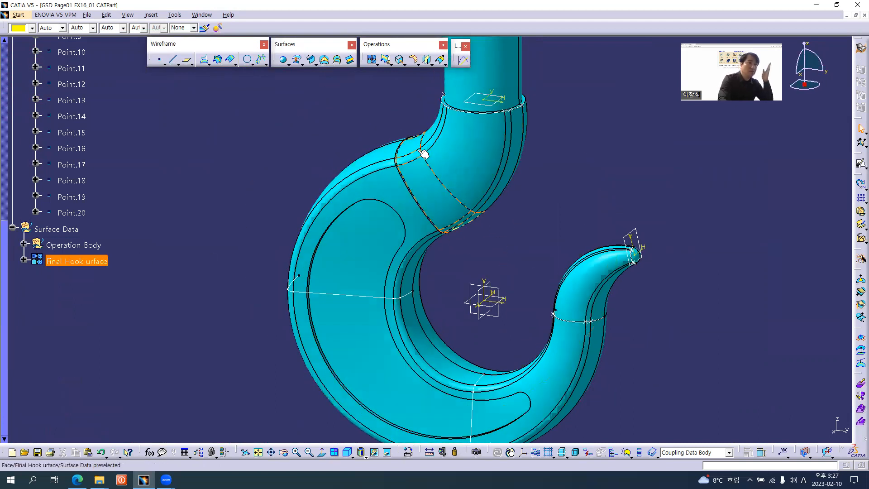
pyautogui.moveTo(394, 291); pyautogui.dragTo(390, 207, button='middle')
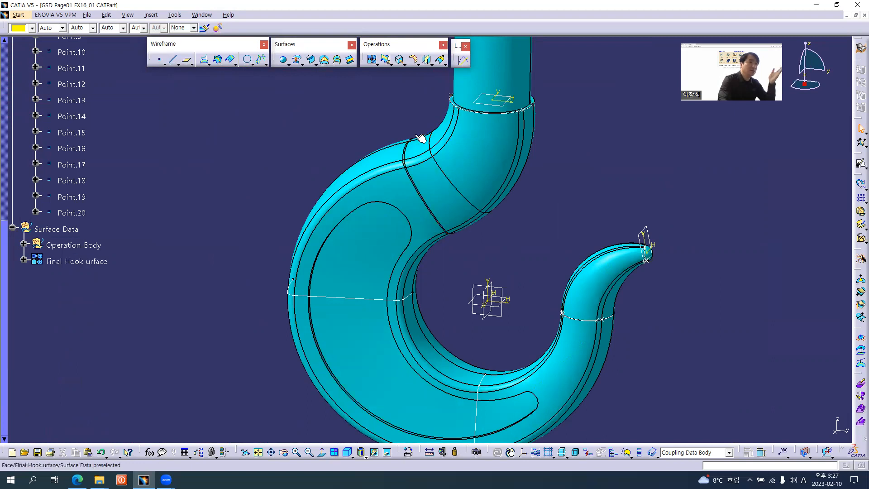
pyautogui.moveTo(459, 270); pyautogui.dragTo(398, 286, button='middle')
pyautogui.scroll(4, 117, 227)
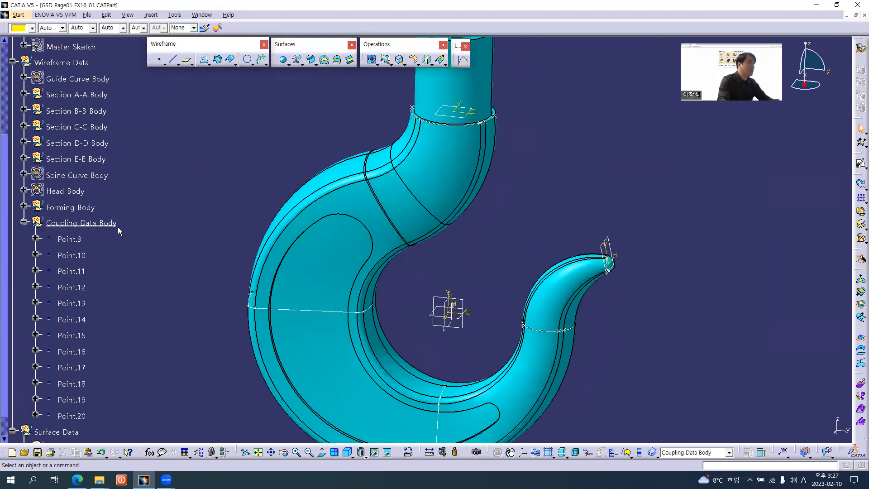
pyautogui.click(22, 223)
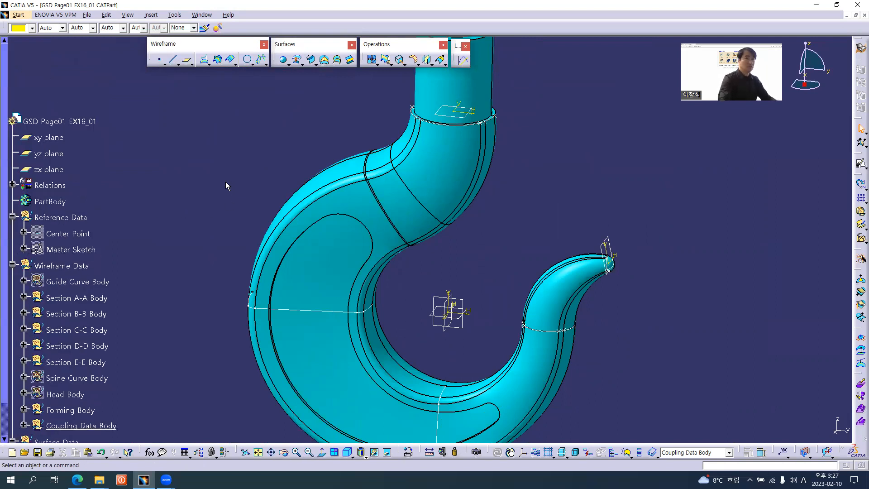
# Step: Insert a geometrical set named Smooth Body with Wireframe Data as its father
pyautogui.hotkey('alt', 'i')
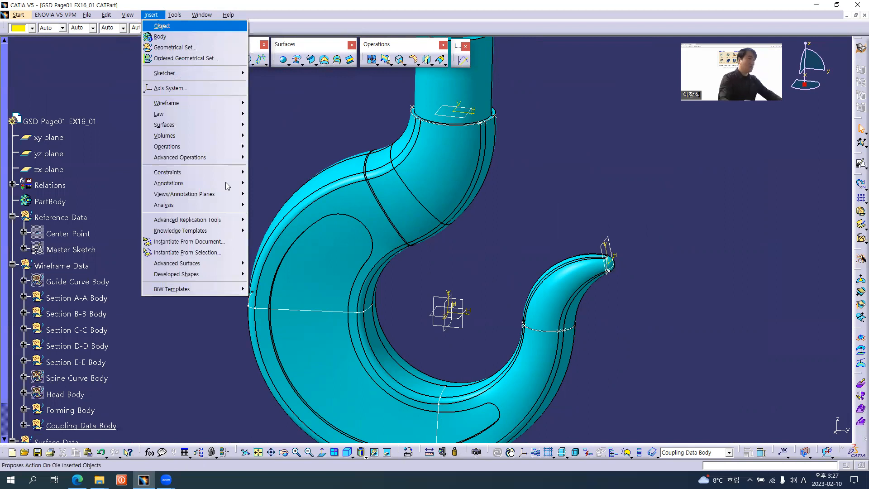
pyautogui.press('g')
pyautogui.click(55, 263)
pyautogui.click(504, 259)
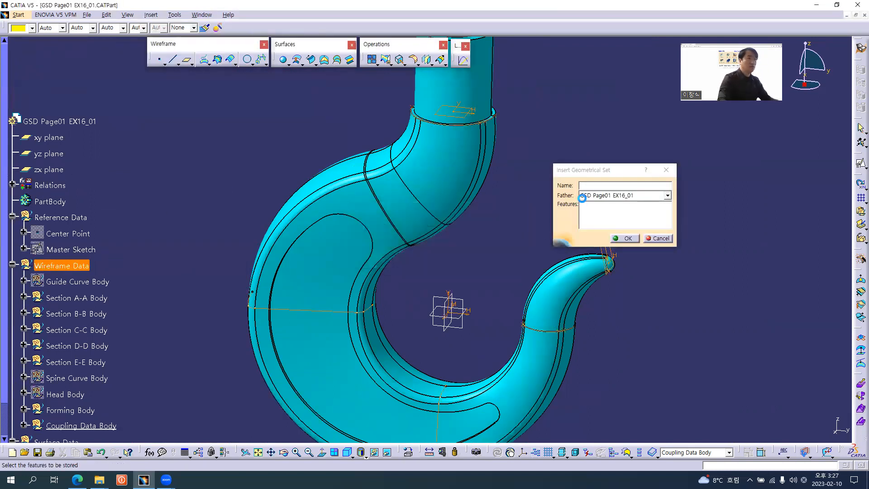
pyautogui.write('Smooth B')
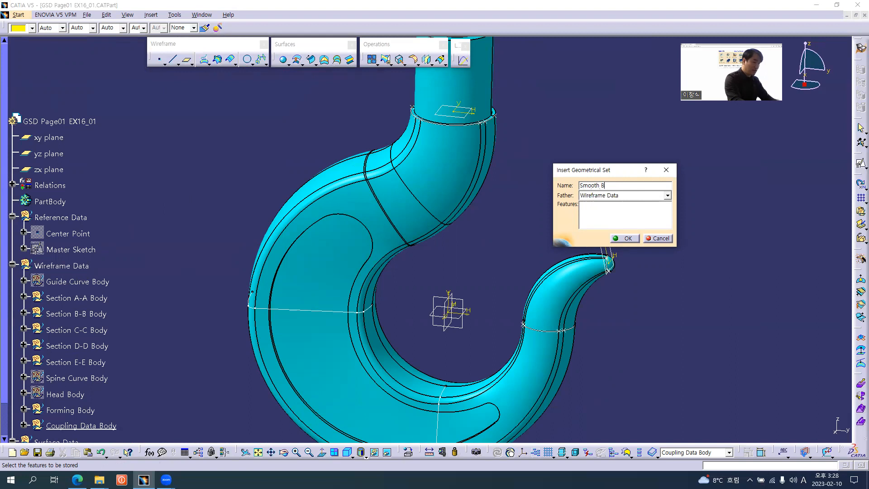
pyautogui.write('ody')
pyautogui.press('Return')
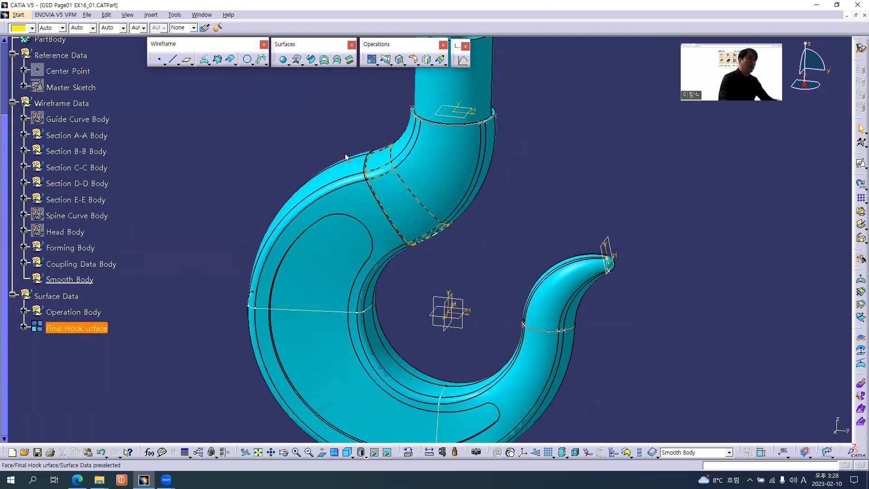
# Step: Show Guide Curve Body and expand it to list the outer and inner guide curves
pyautogui.rightClick(84, 122)
pyautogui.click(108, 145)
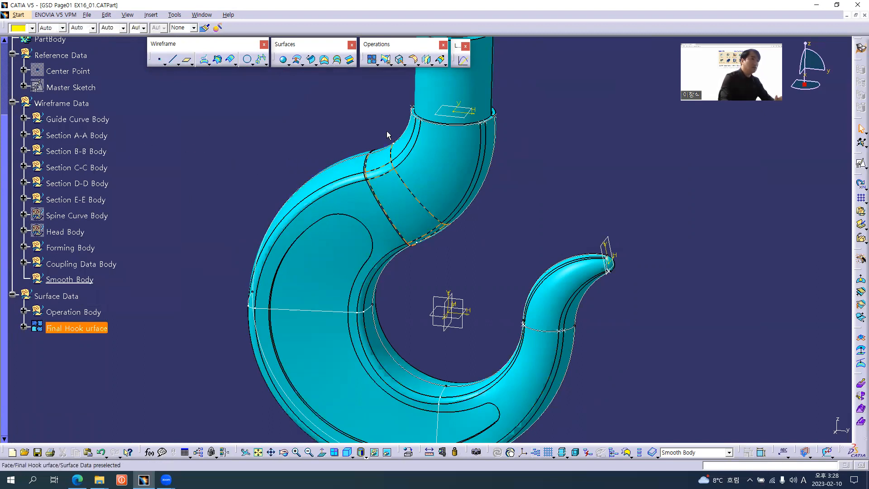
pyautogui.moveTo(471, 248); pyautogui.dragTo(492, 206, button='middle')
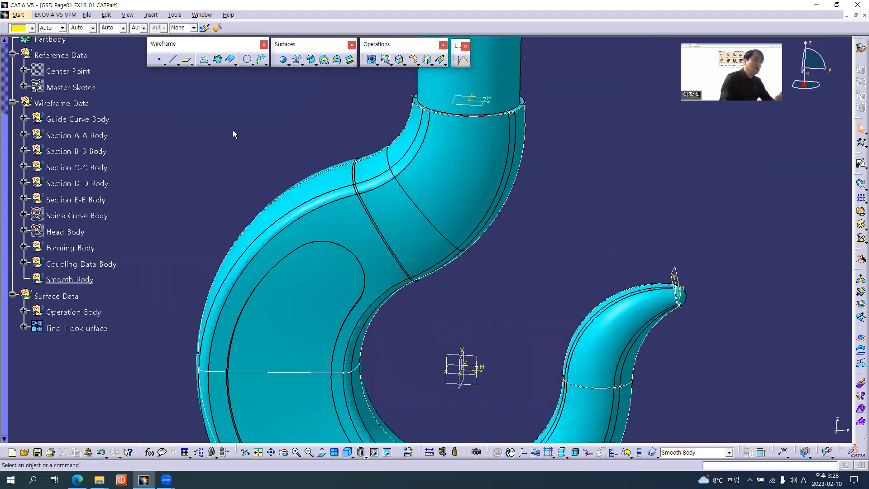
pyautogui.click(24, 118)
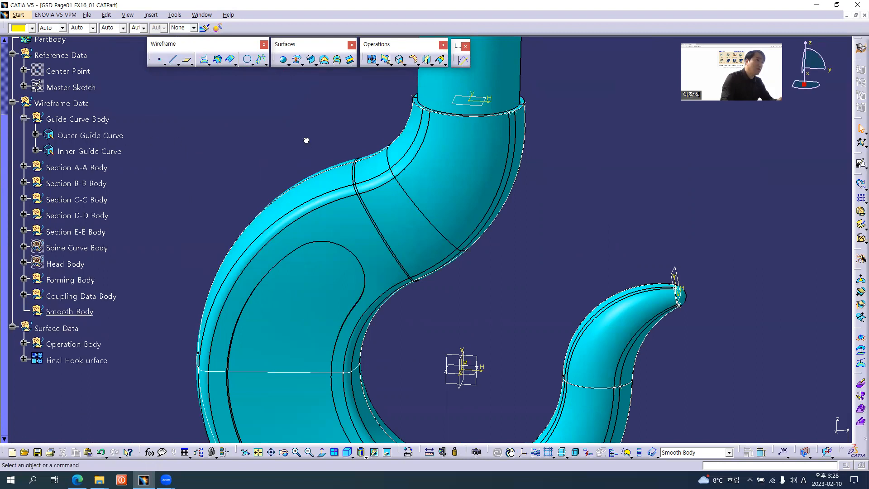
pyautogui.moveTo(400, 213); pyautogui.dragTo(421, 168, button='middle')
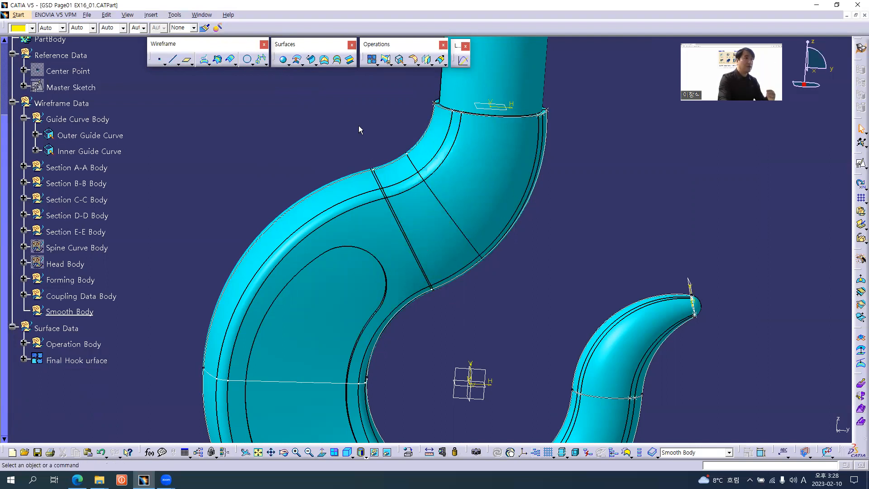
# Step: Smooth Outer Guide Curve with Curve Smooth, enabling the curvature threshold and setting it to 0.41
pyautogui.click(378, 66)
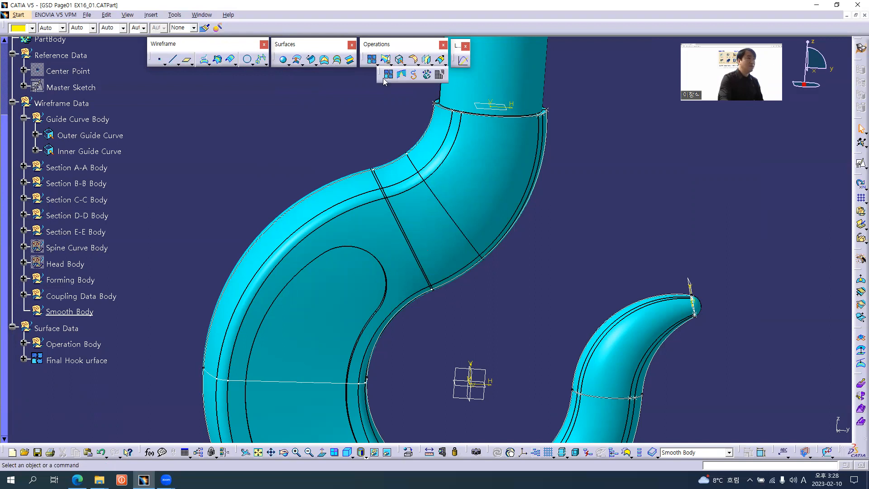
pyautogui.click(415, 76)
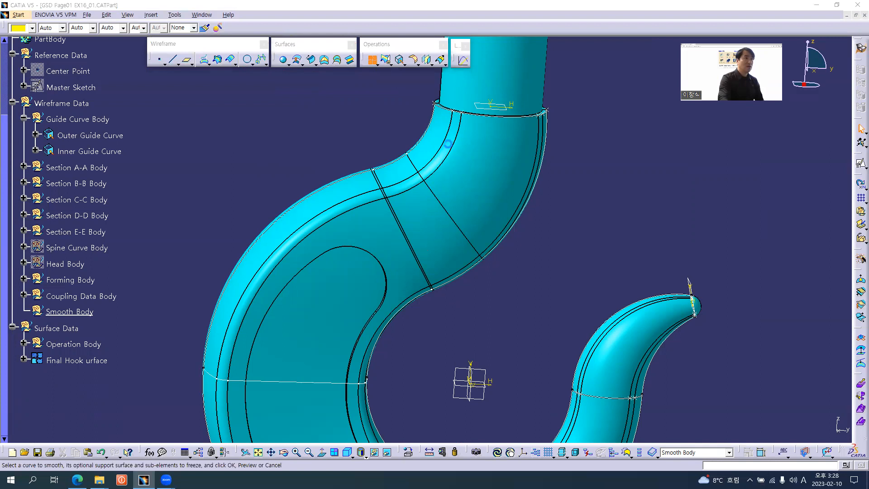
pyautogui.click(420, 150)
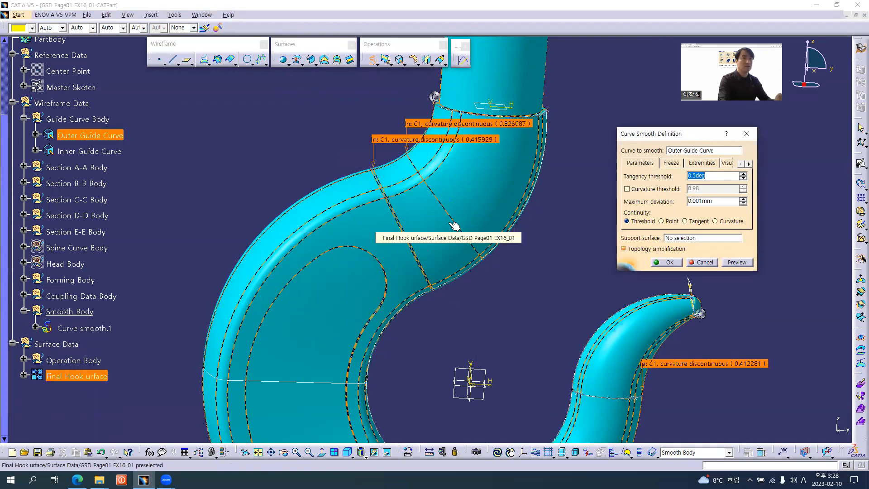
pyautogui.moveTo(566, 263); pyautogui.dragTo(527, 256, button='middle')
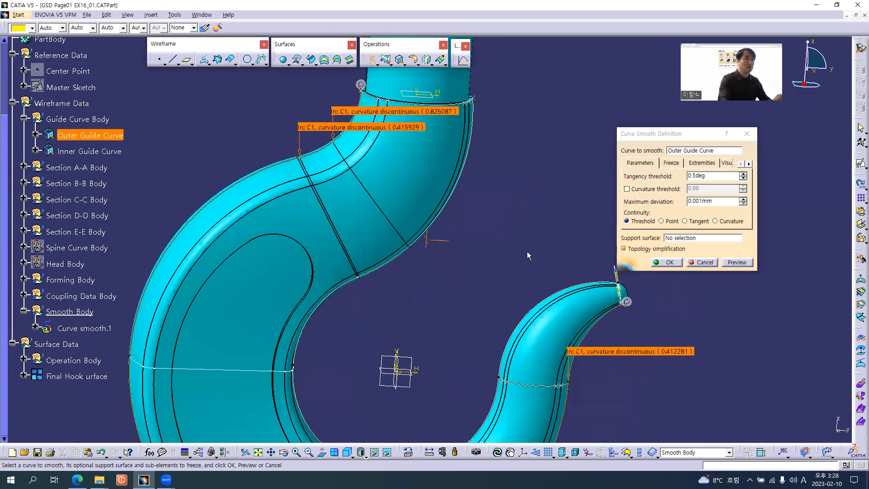
pyautogui.click(626, 189)
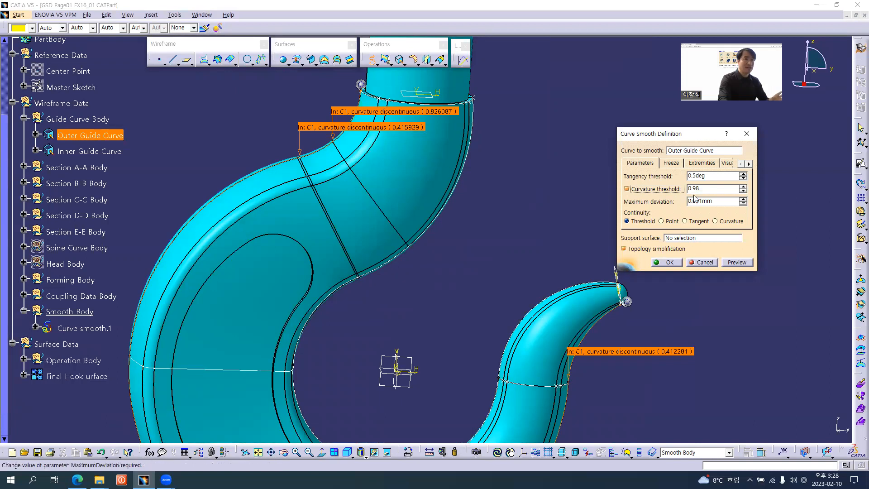
pyautogui.moveTo(694, 188); pyautogui.dragTo(715, 189)
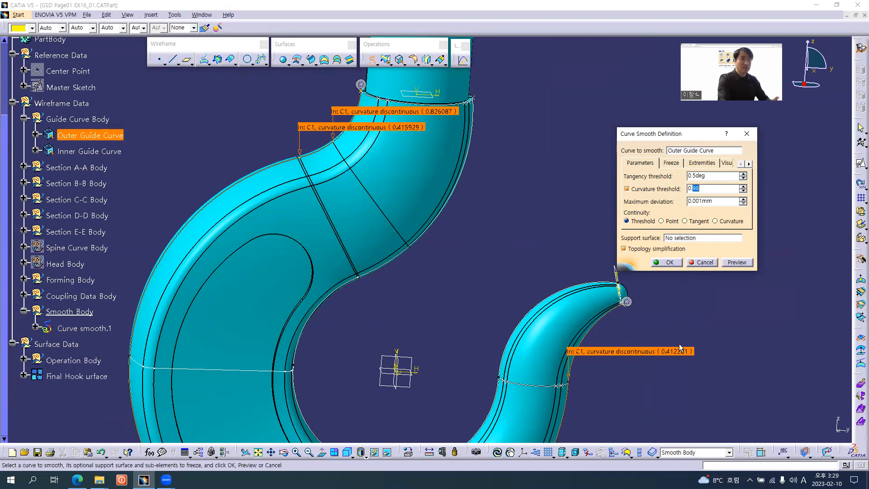
pyautogui.write('41')
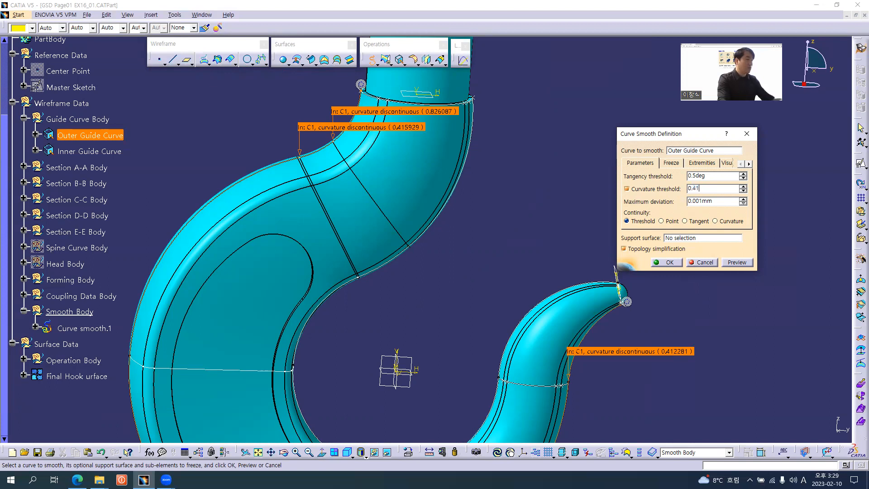
pyautogui.click(734, 262)
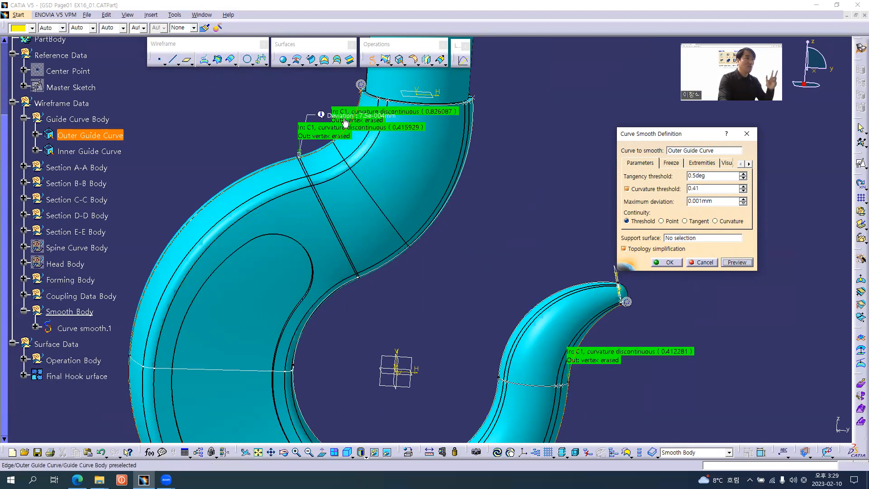
pyautogui.click(669, 263)
# Step: Rename the smoothed outer guide curve to Outer Curve smooth.1
pyautogui.moveTo(370, 292); pyautogui.dragTo(524, 292, button='middle')
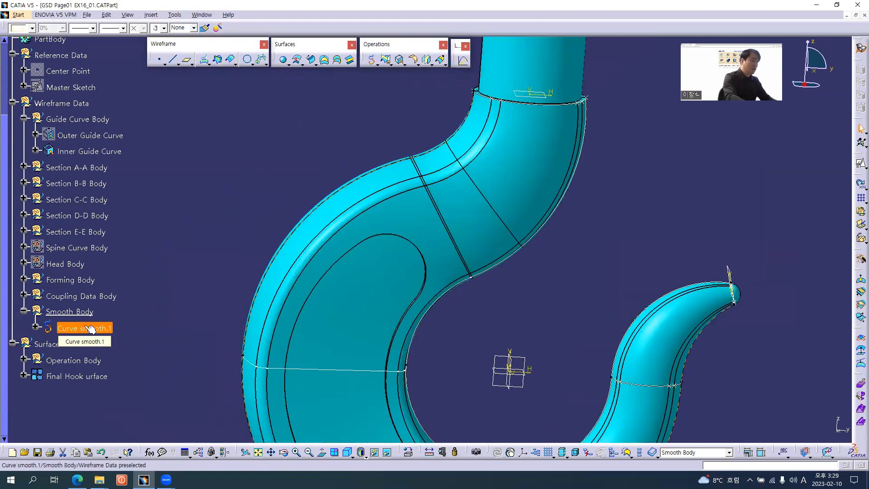
pyautogui.hotkey('alt', 'Return')
pyautogui.press('Home')
pyautogui.write('Oute')
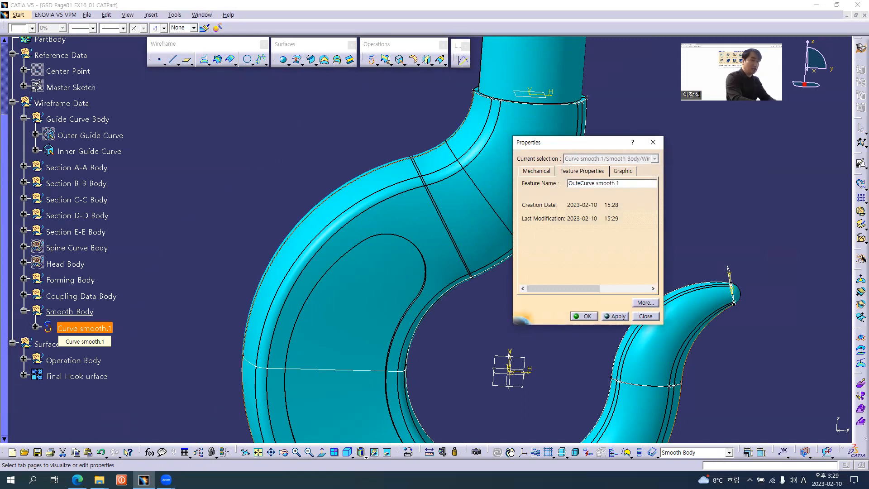
pyautogui.write('r')
pyautogui.press('Return')
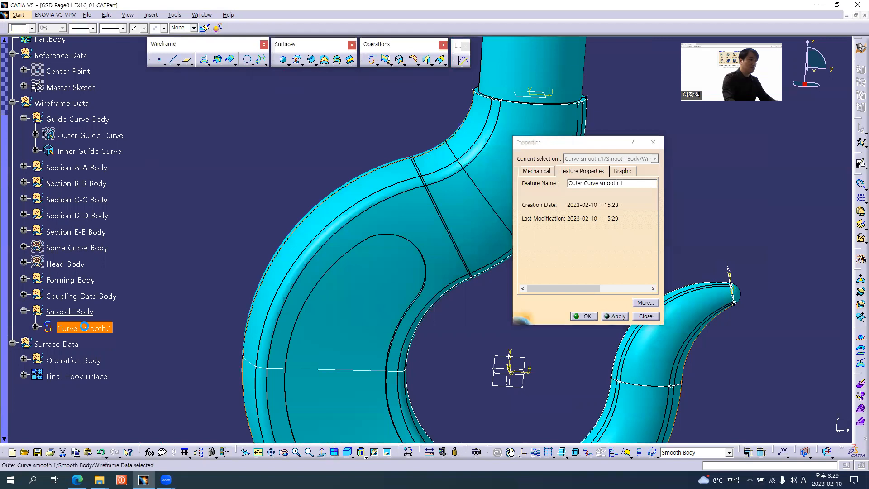
pyautogui.click(208, 264)
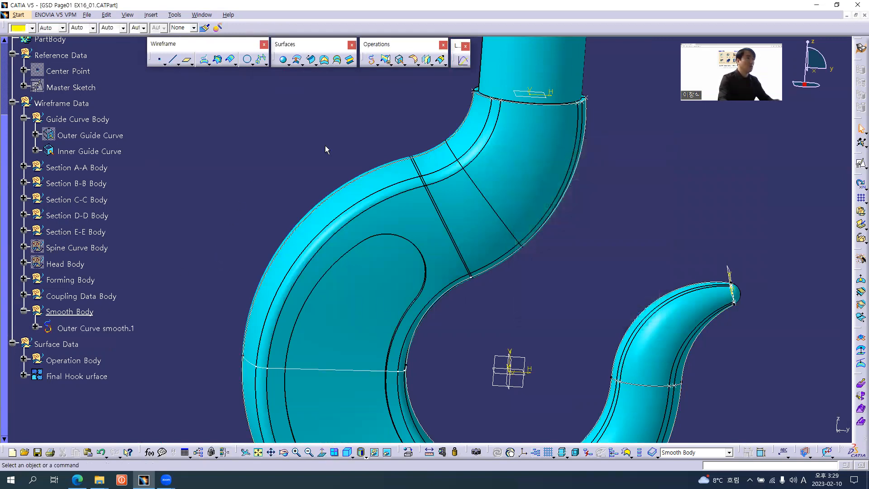
# Step: Smooth Inner Guide Curve with Curve Smooth, using a curvature threshold of 0.33
pyautogui.click(371, 60)
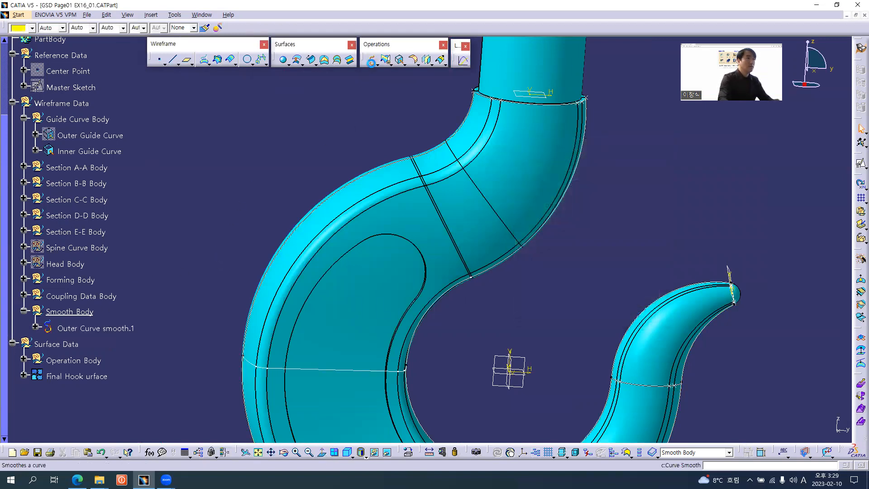
pyautogui.click(514, 260)
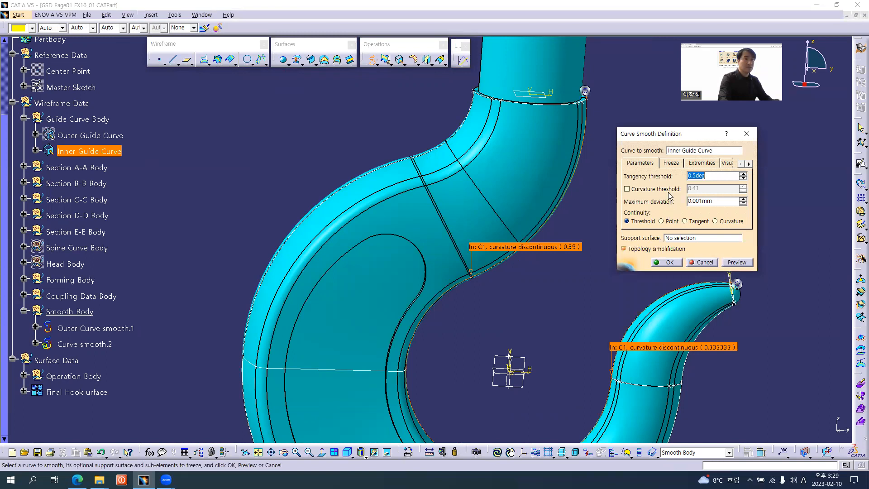
pyautogui.click(627, 189)
pyautogui.moveTo(593, 323); pyautogui.dragTo(516, 296, button='middle')
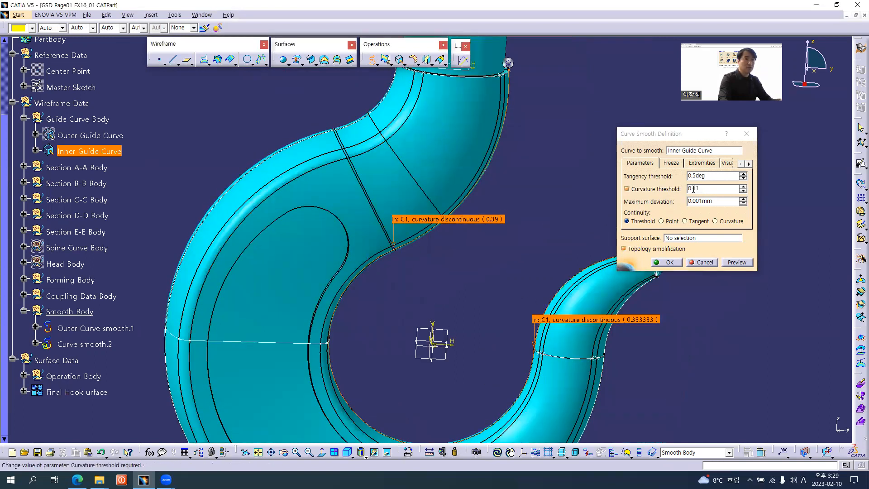
pyautogui.moveTo(693, 189); pyautogui.dragTo(703, 189)
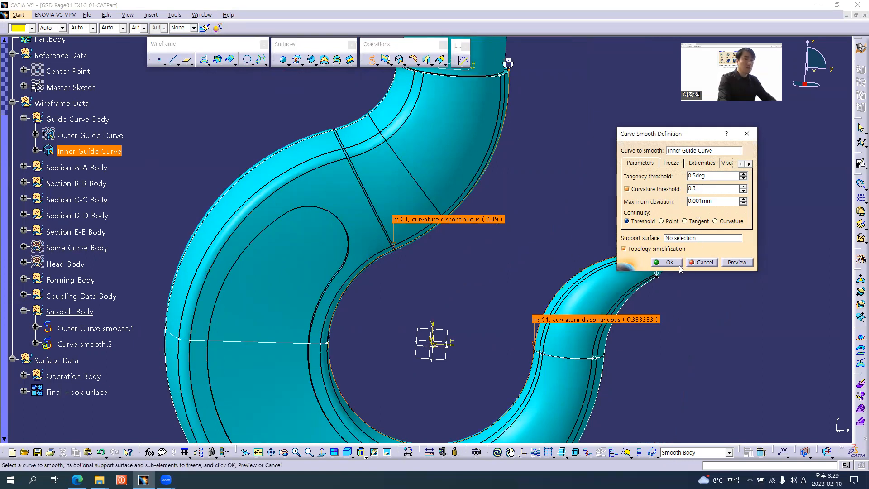
pyautogui.click(737, 262)
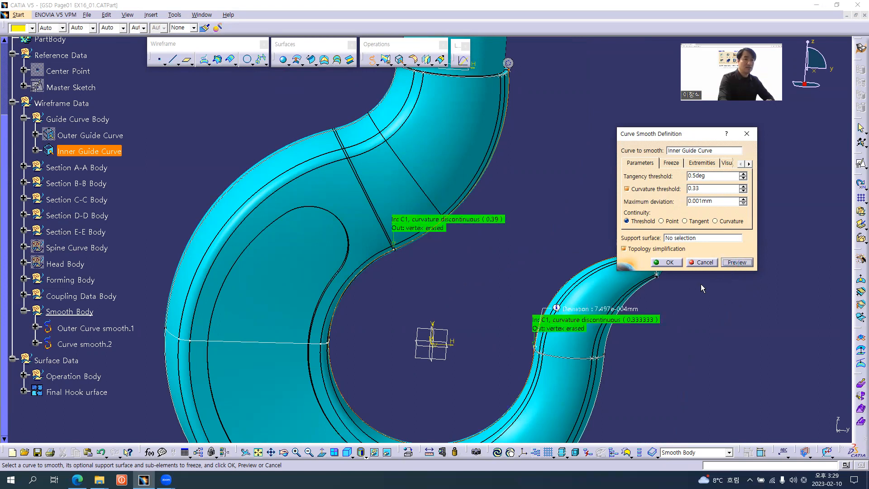
pyautogui.click(674, 266)
# Step: Rename the smoothed inner guide curve to Inner Curve smooth.2
pyautogui.moveTo(318, 378); pyautogui.dragTo(386, 327, button='middle')
pyautogui.click(104, 344)
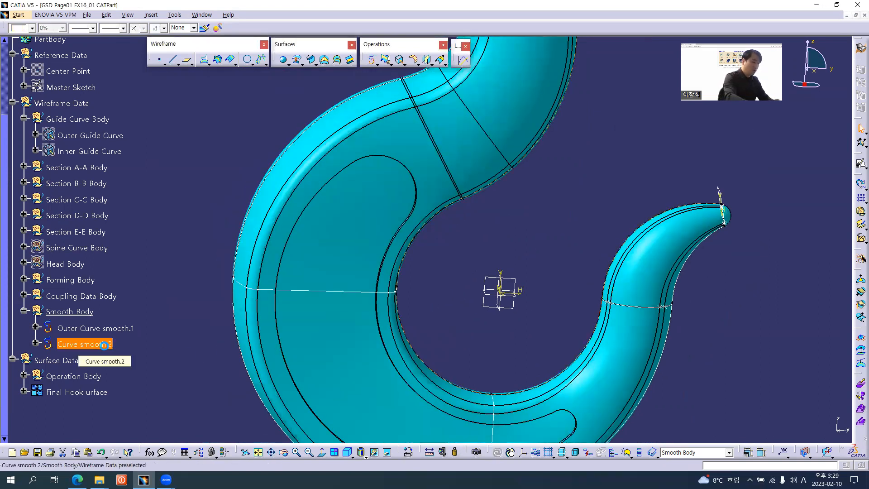
pyautogui.hotkey('alt', 'Return')
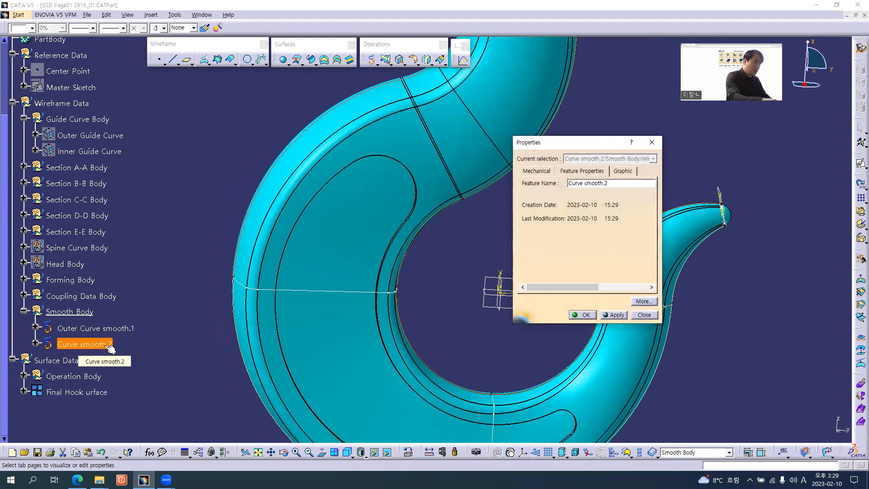
pyautogui.write('Inner')
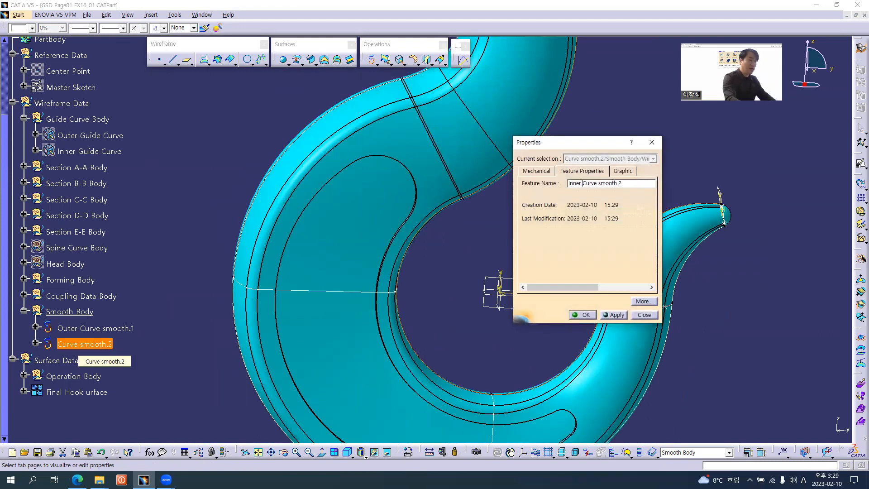
pyautogui.press('Return')
pyautogui.click(180, 297)
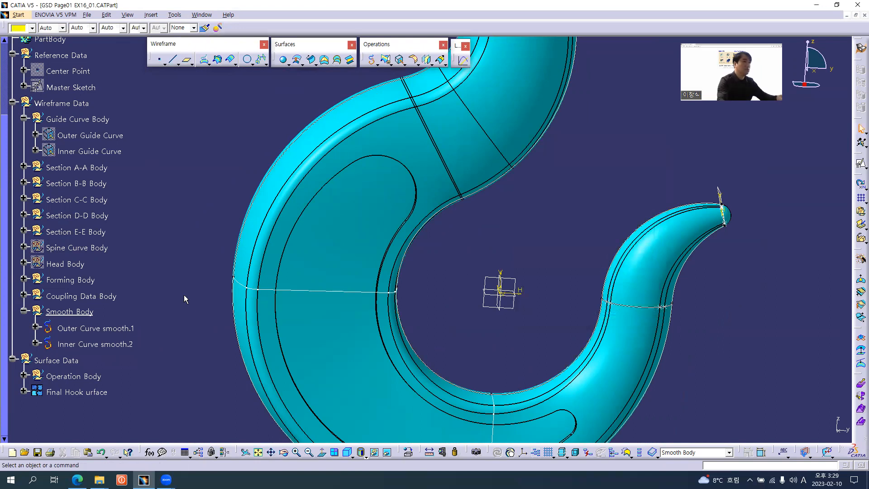
# Step: Replace Outer Guide Curve with Outer Curve smooth.1 from Smooth Body, keeping the replaced elements and their exclusive parents
pyautogui.moveTo(466, 259); pyautogui.dragTo(456, 288, button='middle')
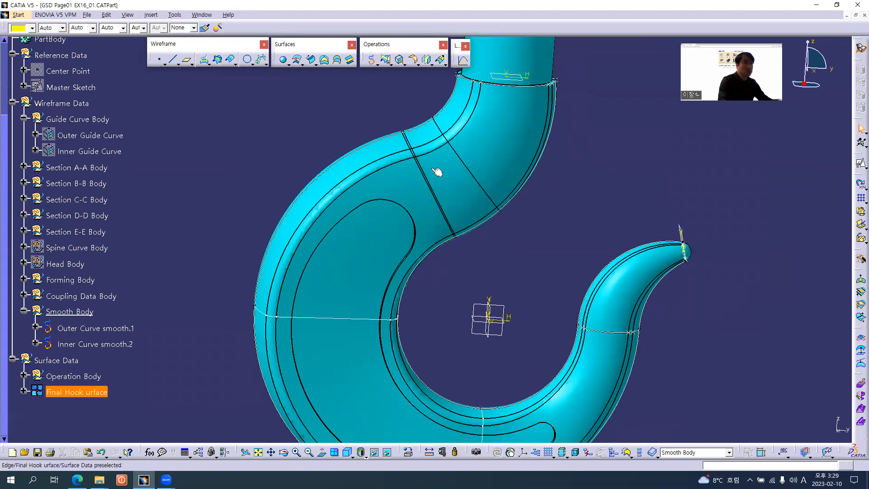
pyautogui.click(112, 137)
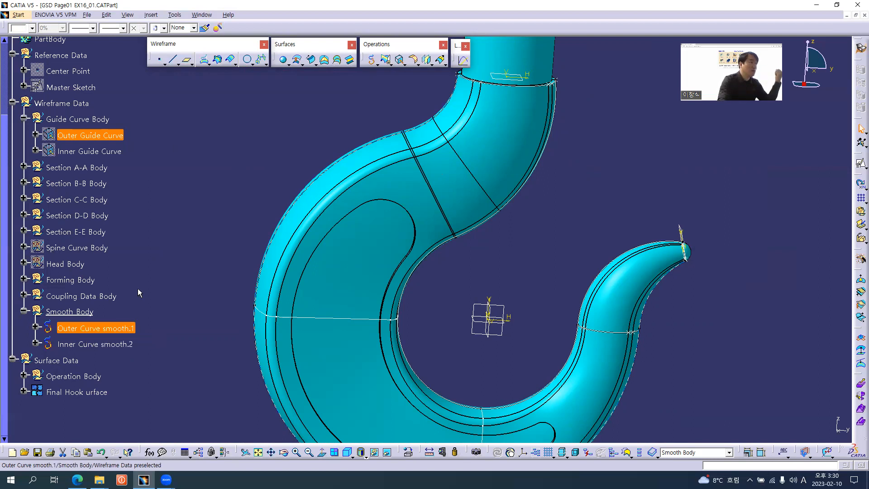
pyautogui.rightClick(115, 136)
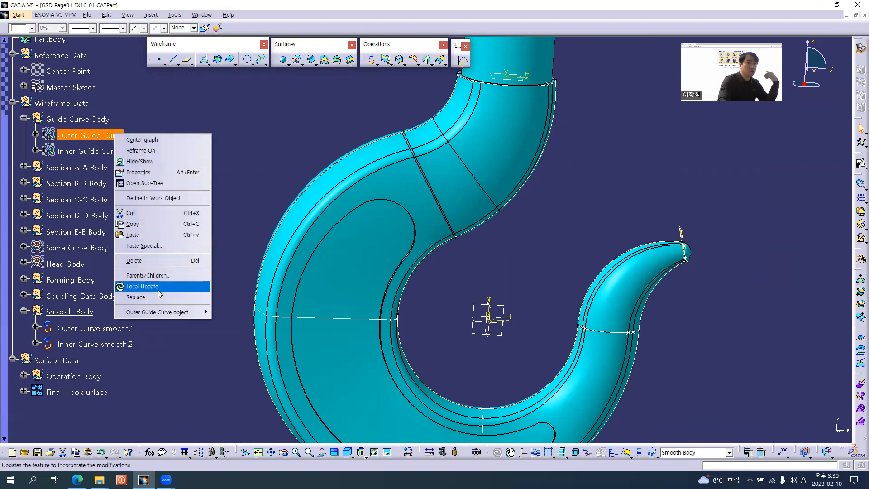
pyautogui.click(138, 296)
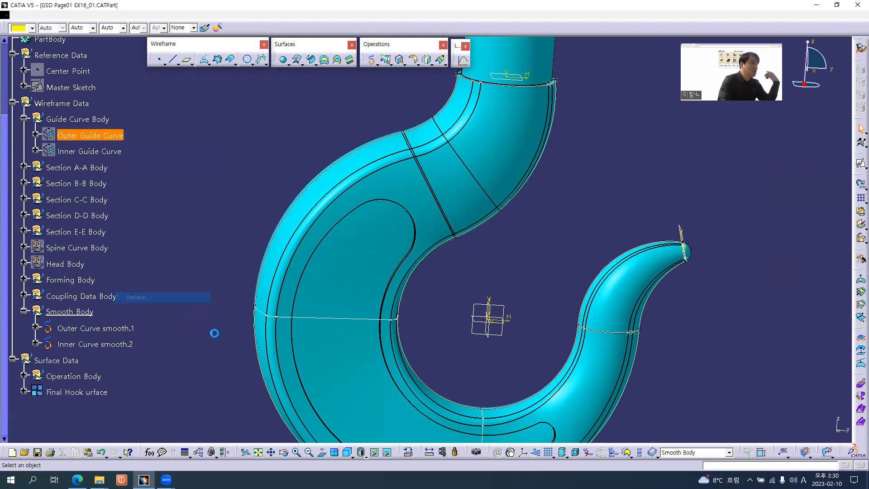
pyautogui.click(96, 328)
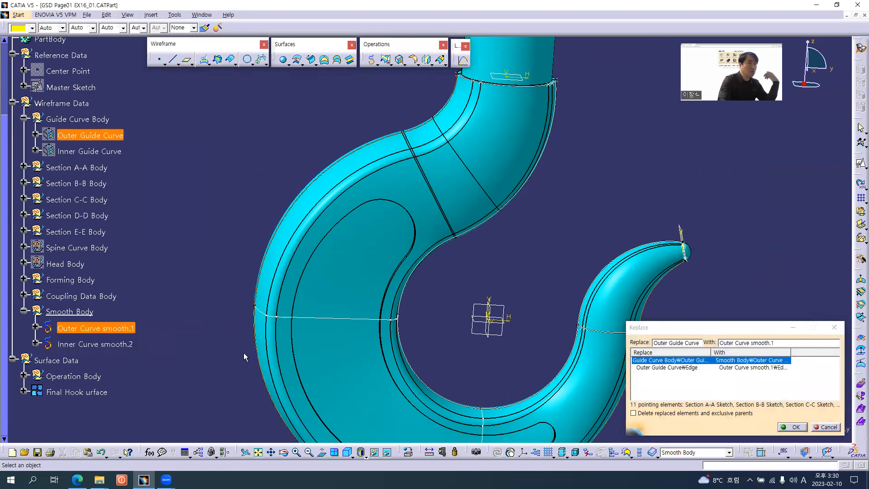
pyautogui.click(794, 427)
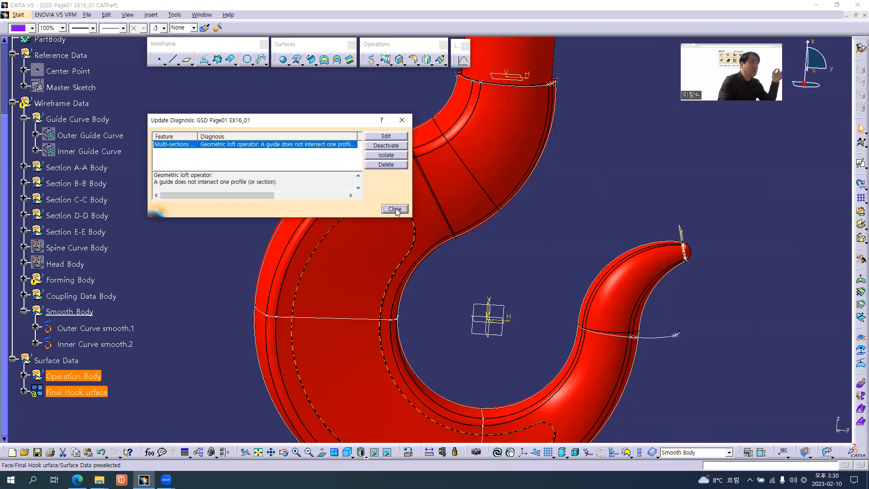
# Step: Examine the update diagnosis of the multi-sections surface against the features in Operation Body, and close the diagnosis
pyautogui.click(23, 376)
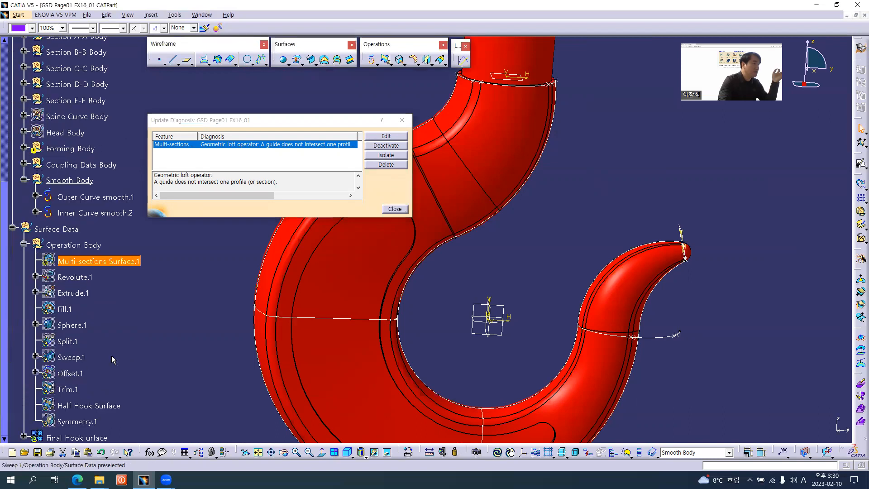
pyautogui.scroll(-2, 115, 354)
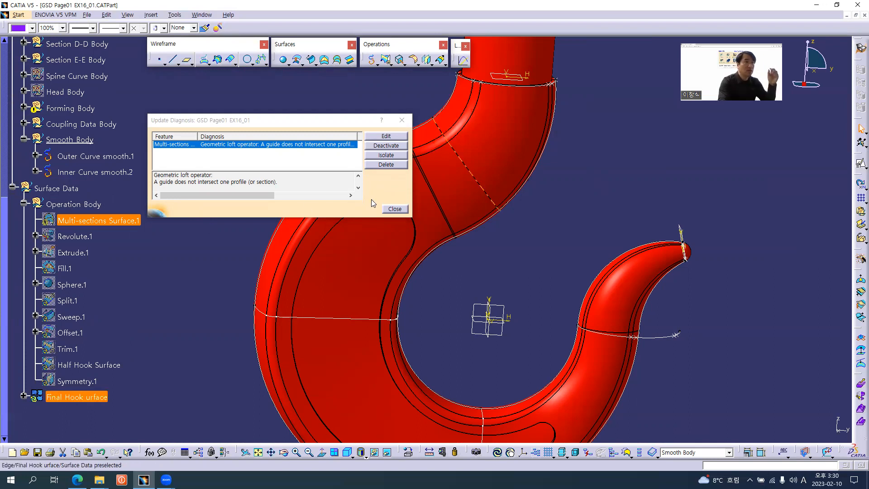
pyautogui.moveTo(351, 122); pyautogui.dragTo(302, 183)
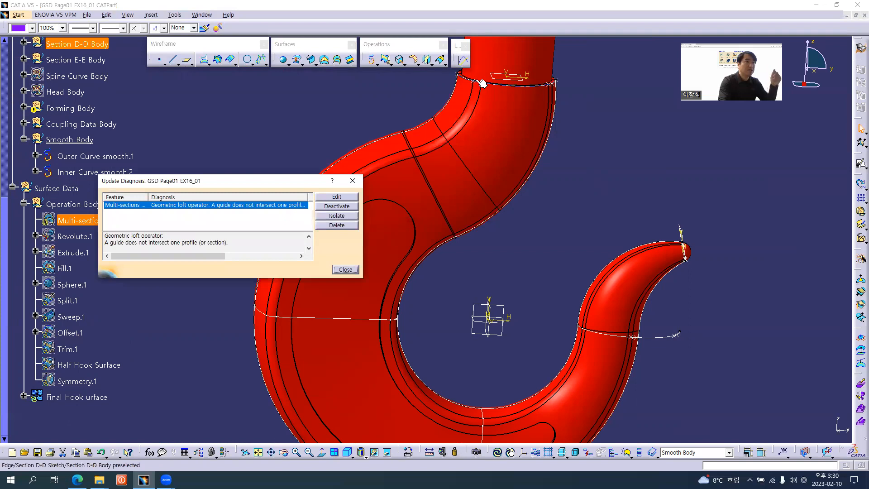
pyautogui.click(346, 271)
pyautogui.moveTo(453, 223); pyautogui.dragTo(423, 265, button='middle')
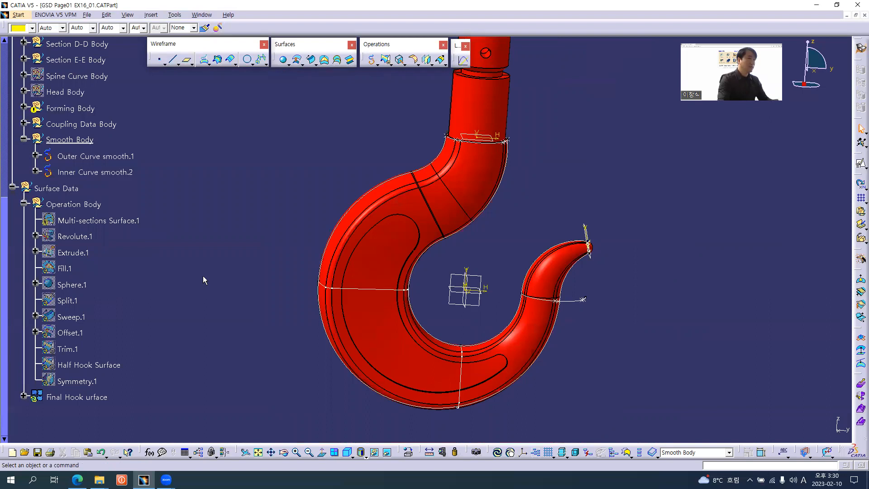
pyautogui.scroll(3, 216, 243)
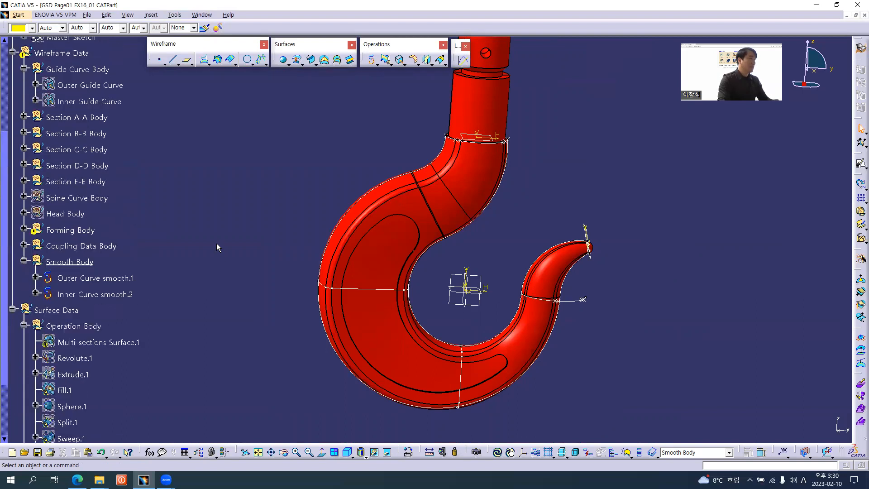
pyautogui.scroll(-3, 217, 243)
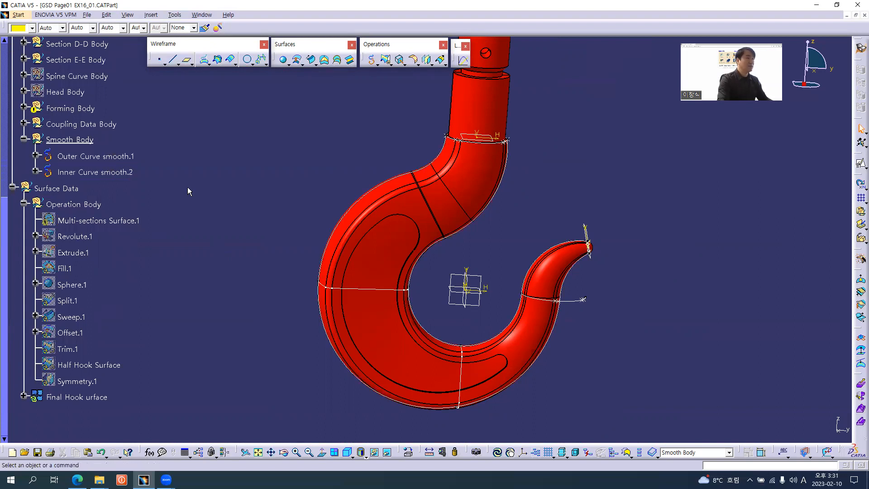
pyautogui.scroll(3, 262, 208)
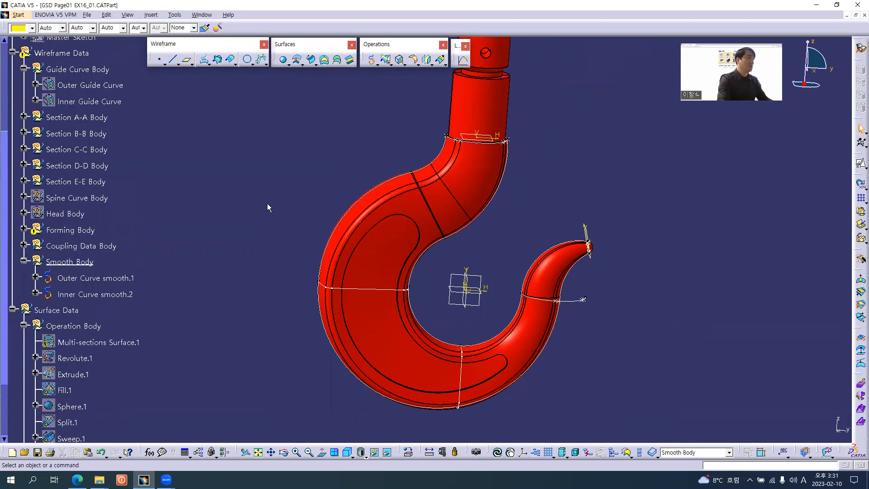
pyautogui.scroll(2, 267, 208)
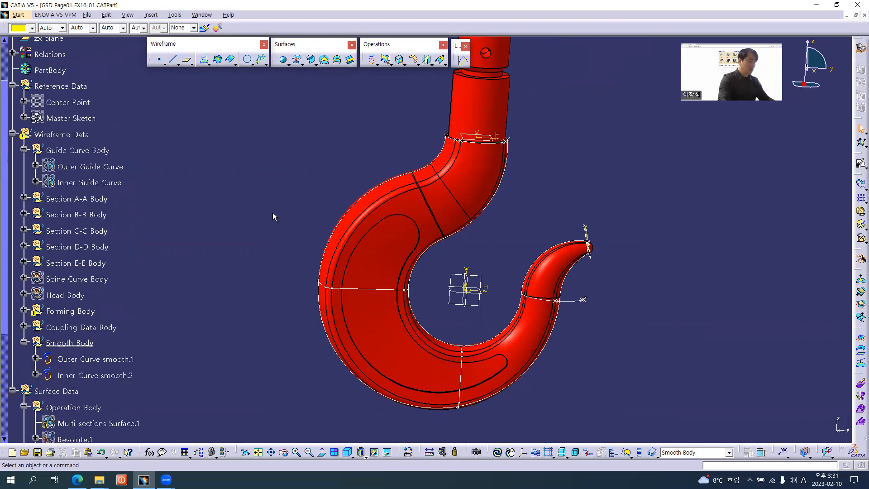